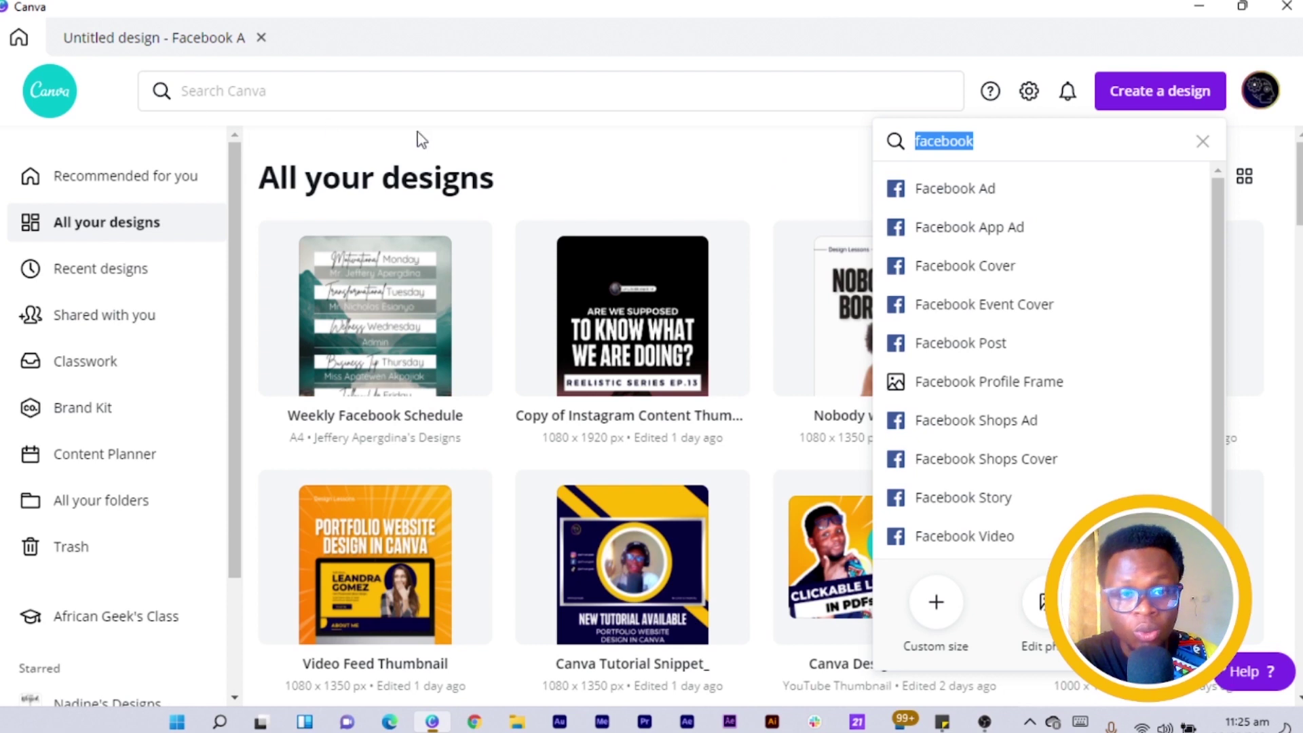
In the untitled Facebook Ad design, add the blurred black ellipse from the uploads and move it to the page's lower-right corner.
left_click(133, 38)
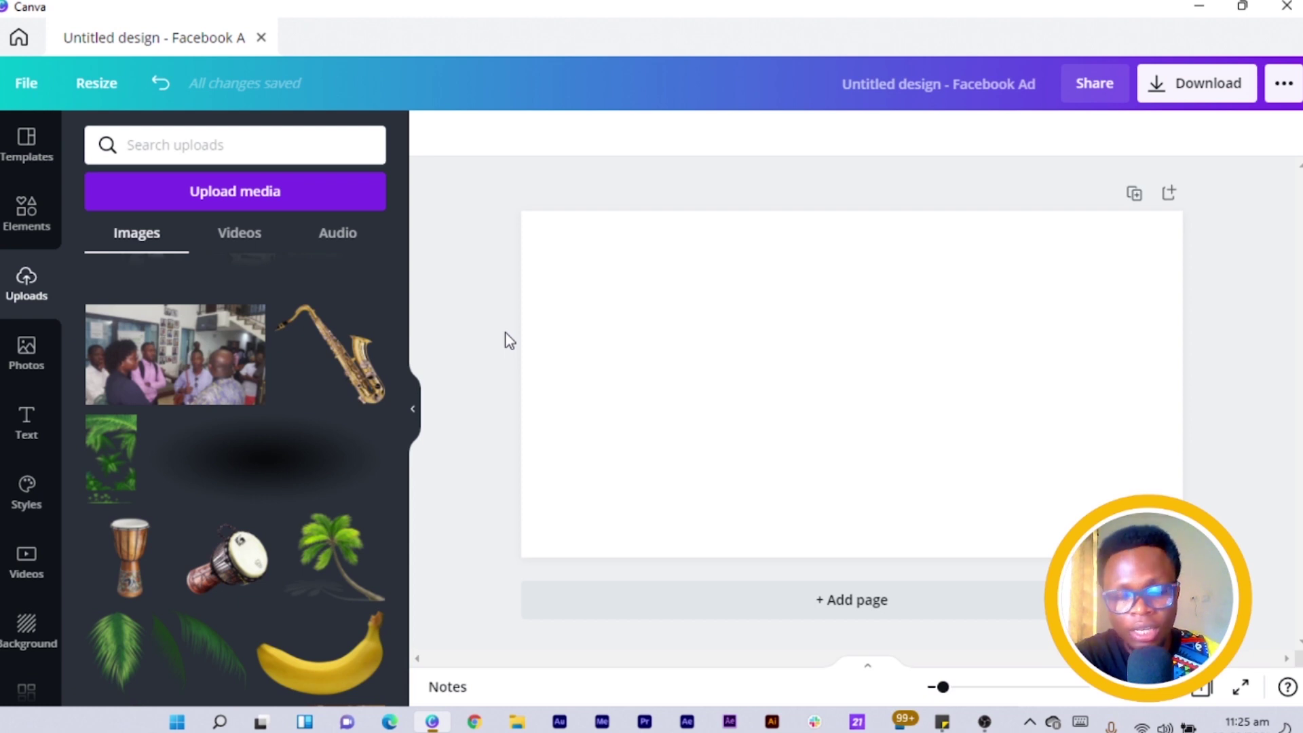
left_click(276, 471)
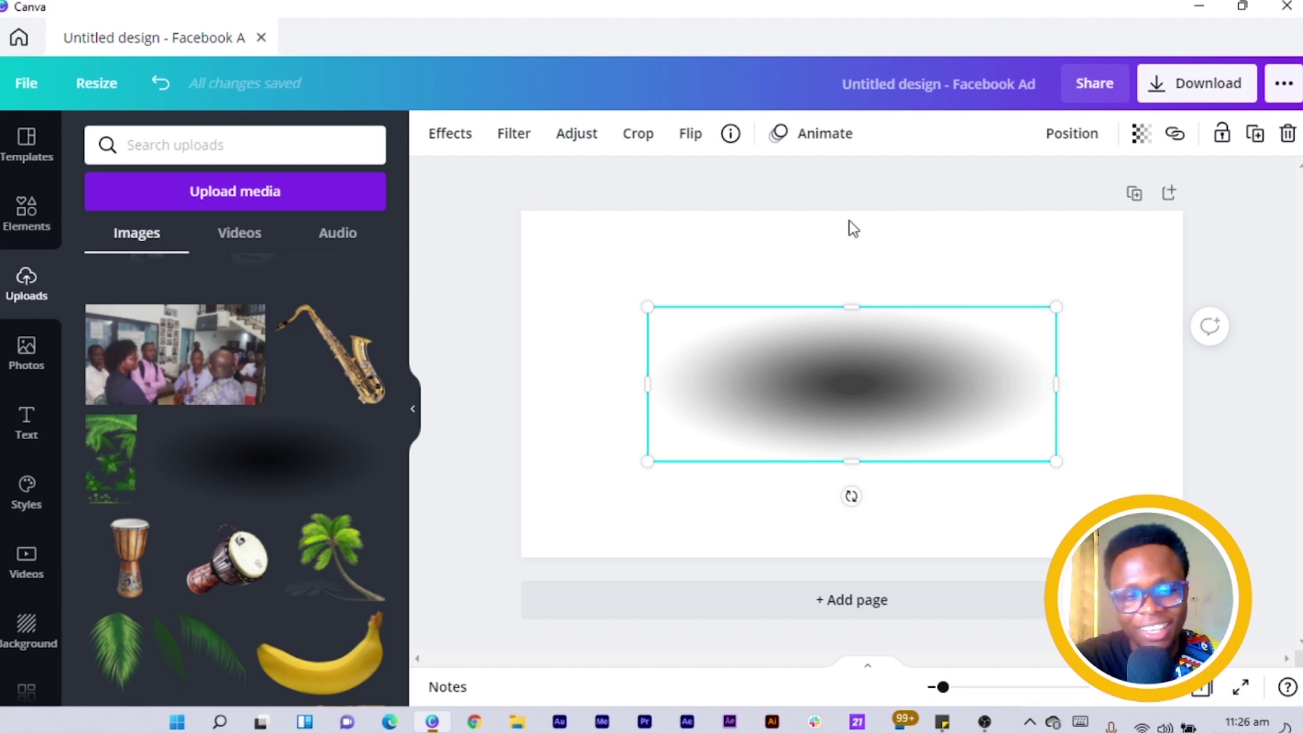
left_click_drag(845, 373, 1075, 498)
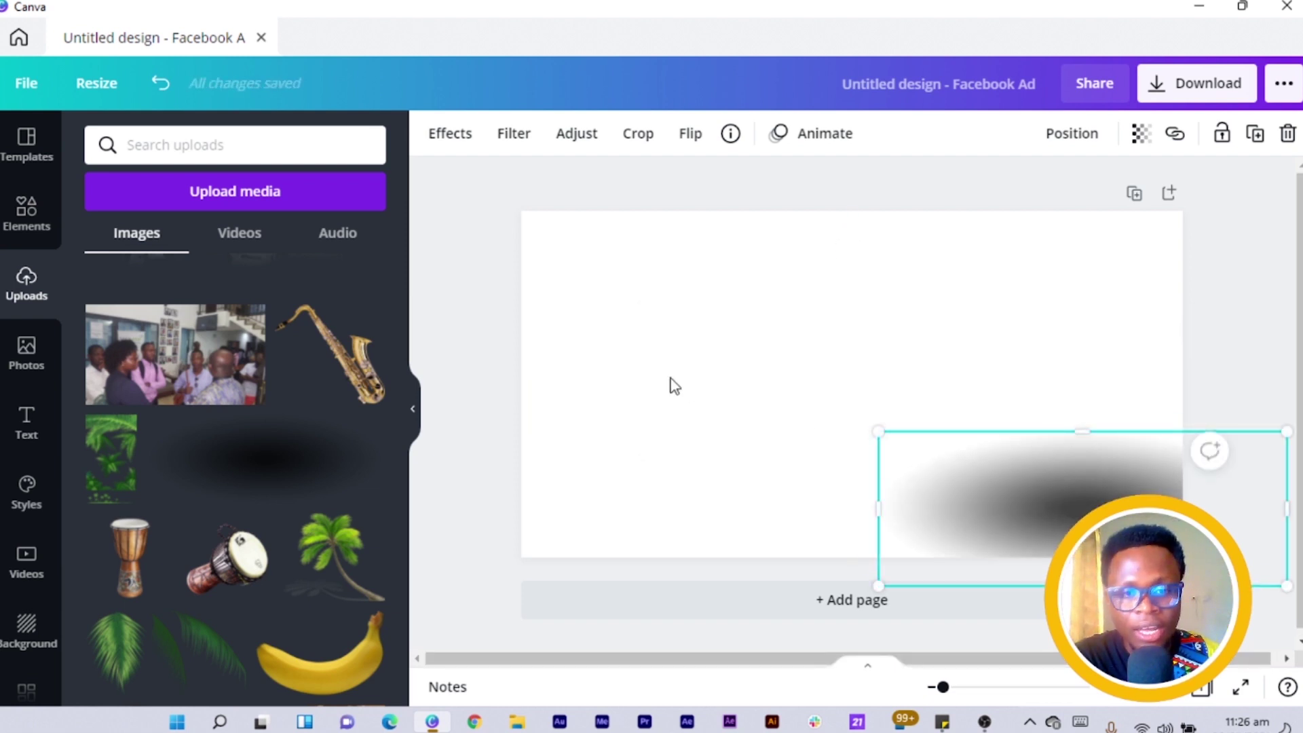
Set the page background colour to orange #FF9900.
left_click(621, 321)
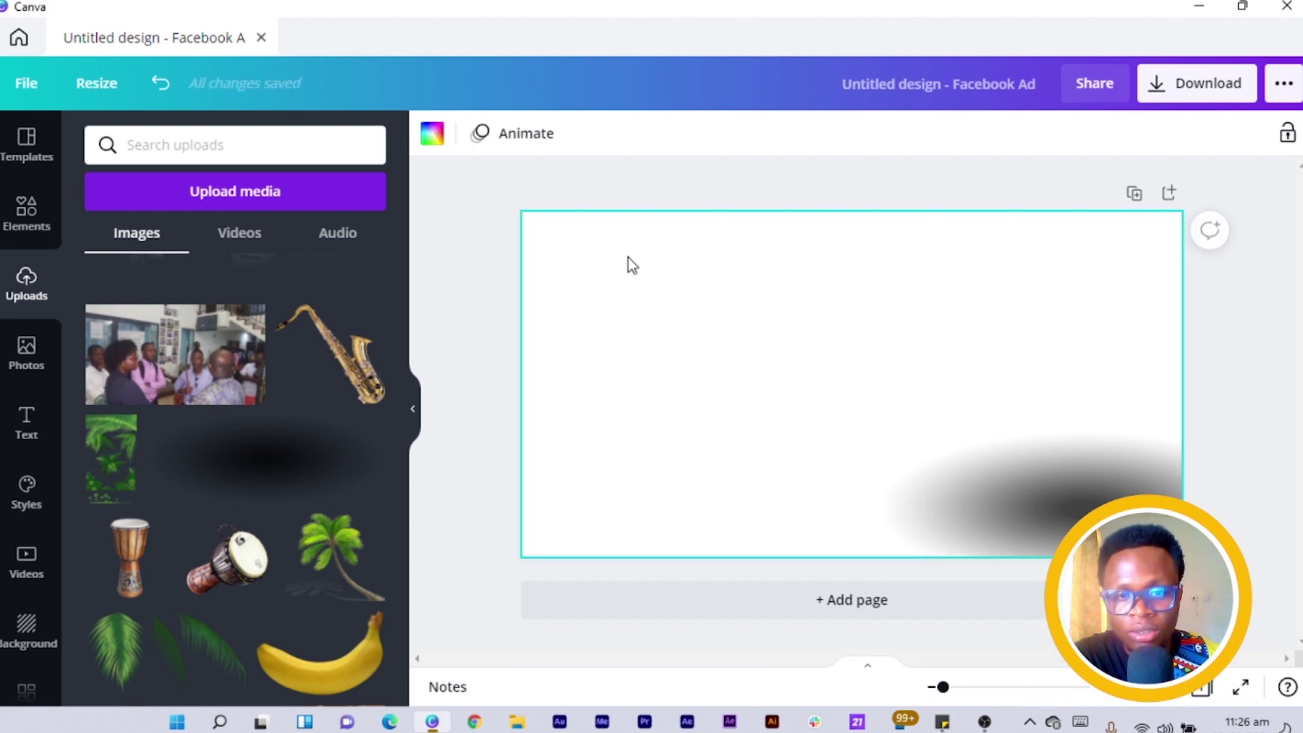
left_click(430, 139)
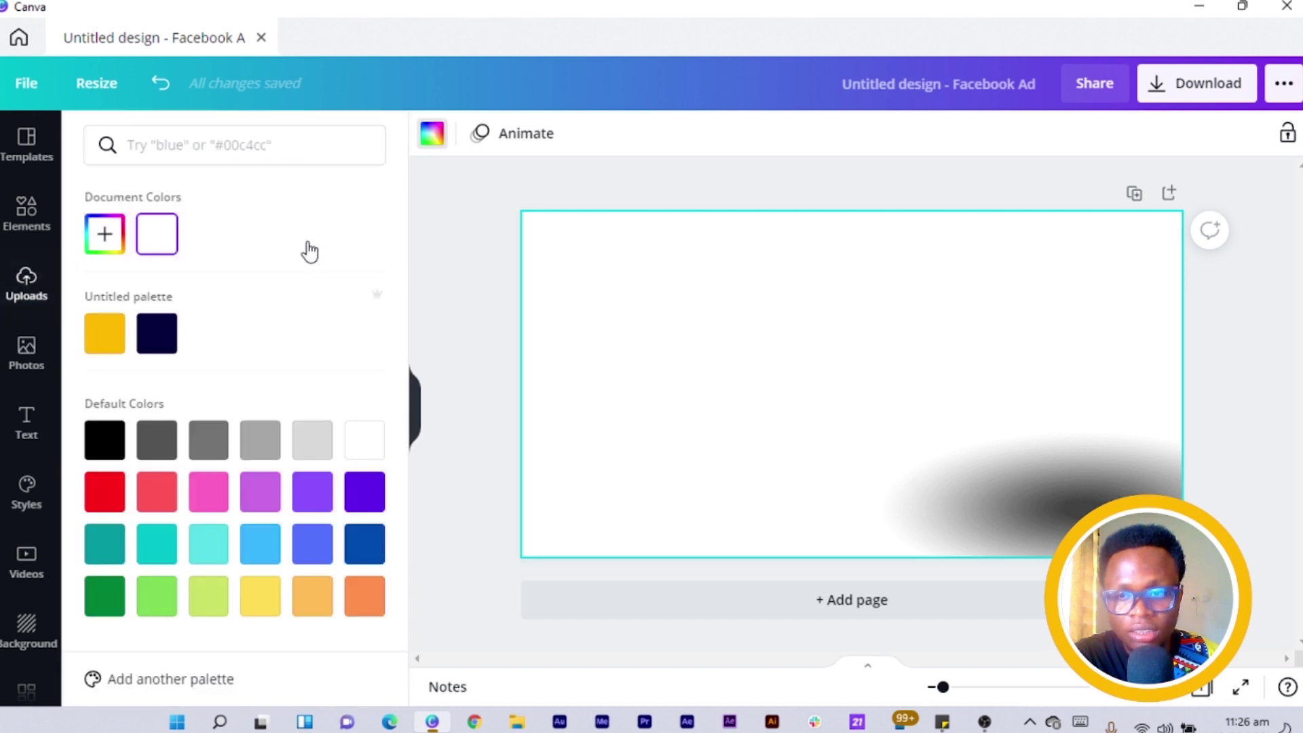
left_click(105, 235)
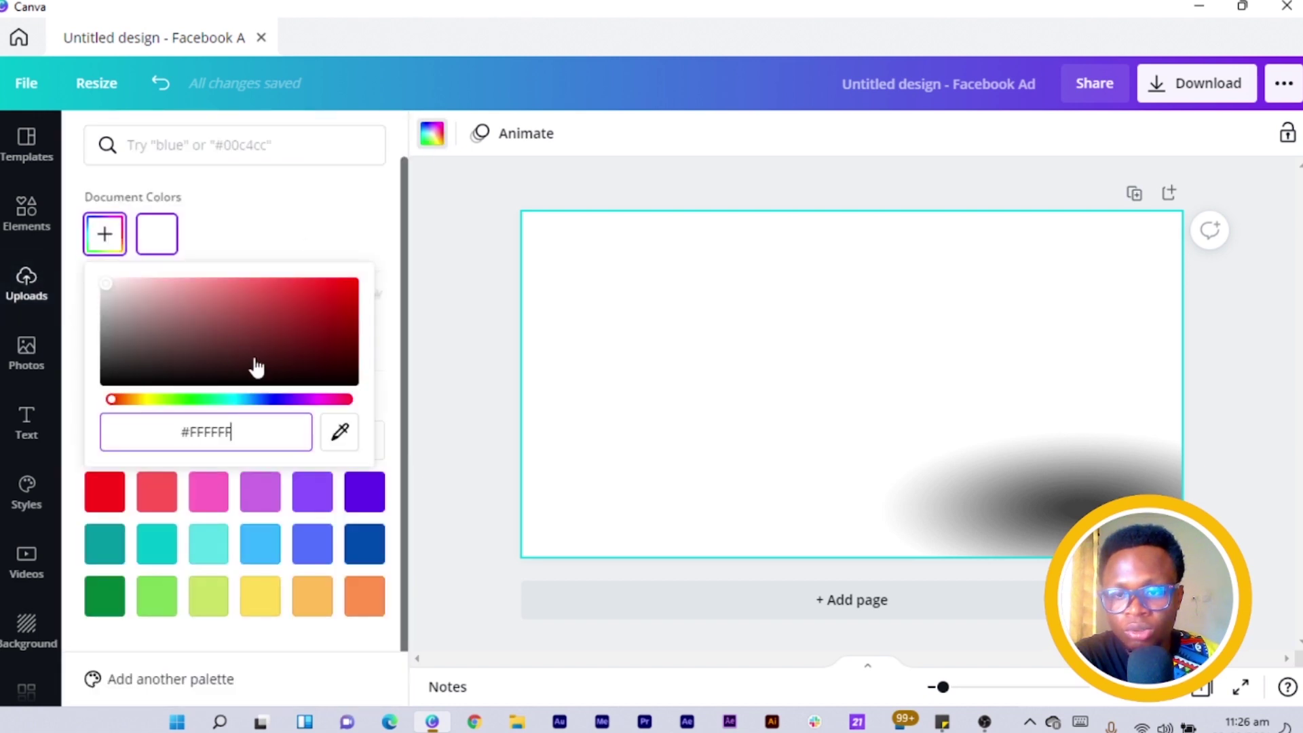
left_click(129, 400)
left_click_drag(133, 406, 142, 403)
left_click_drag(339, 284, 466, 246)
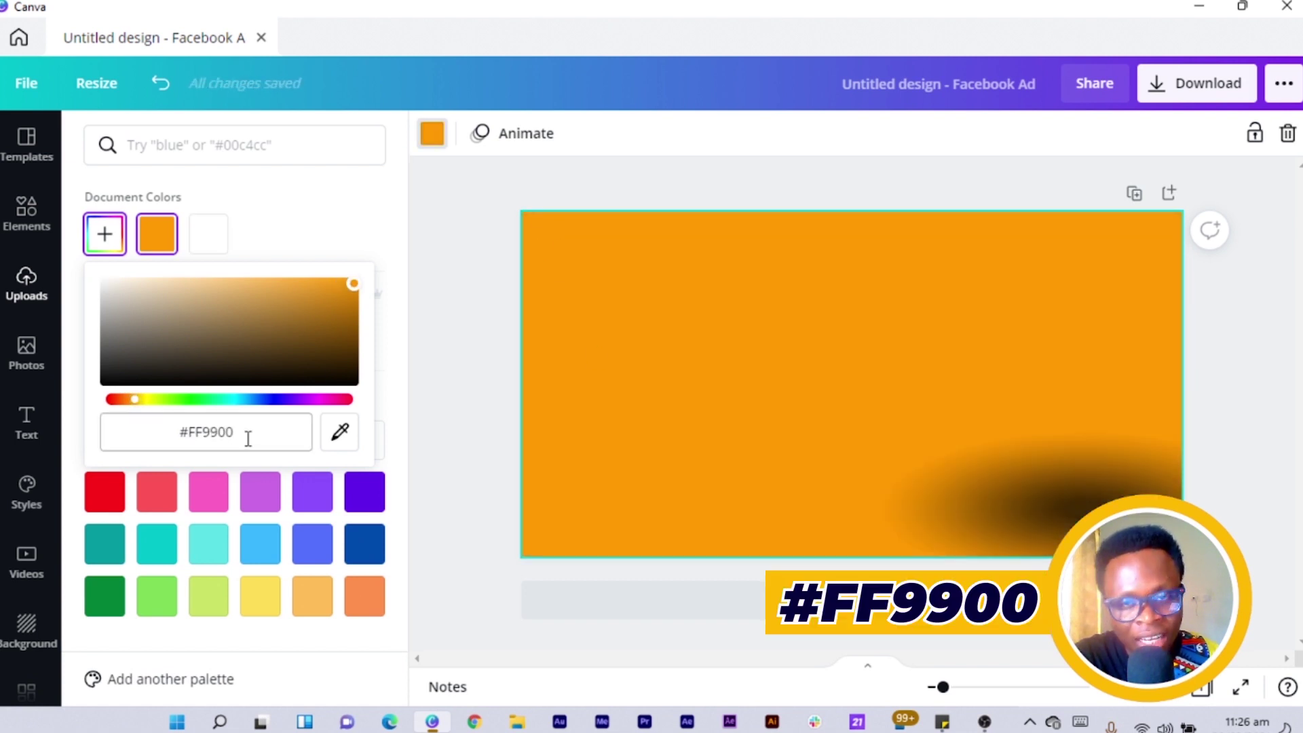
left_click(436, 392)
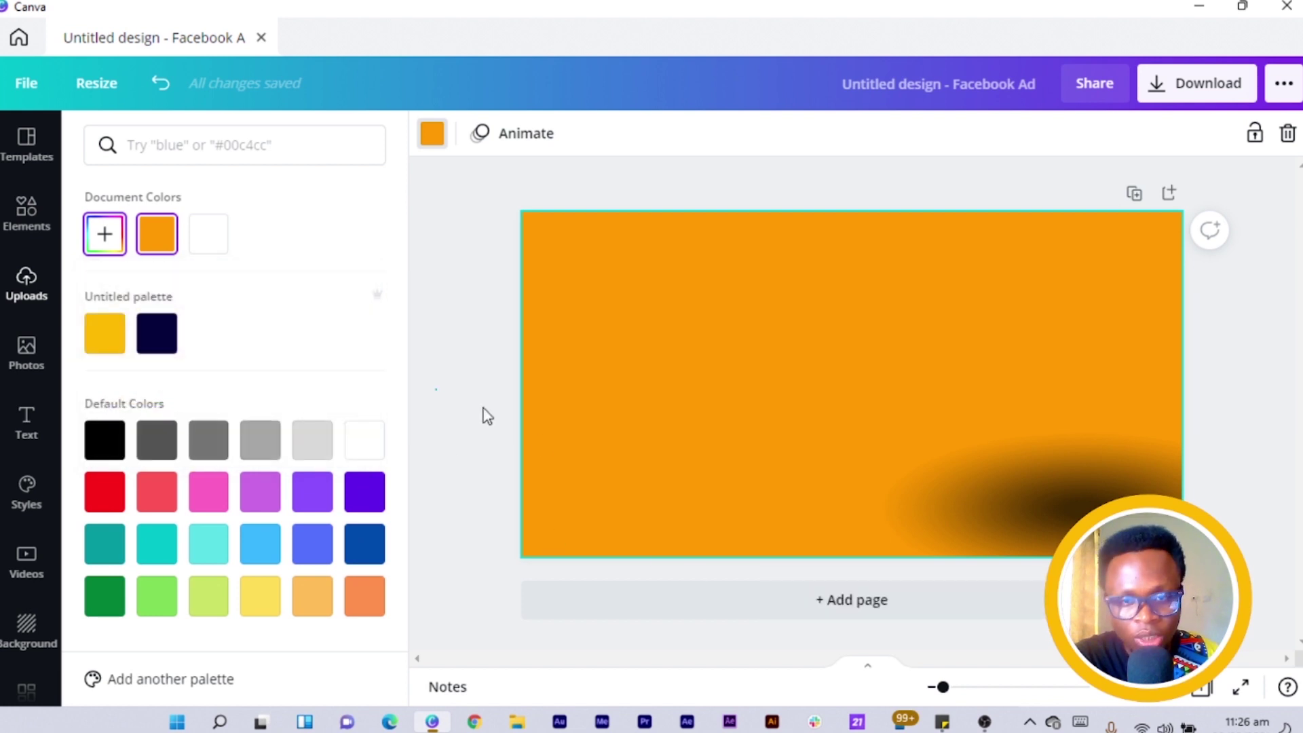
Centre the blurred black ellipse on the page, enlarged past both side edges, and give it the Cherry Duotone effect.
left_click_drag(1100, 504, 874, 377)
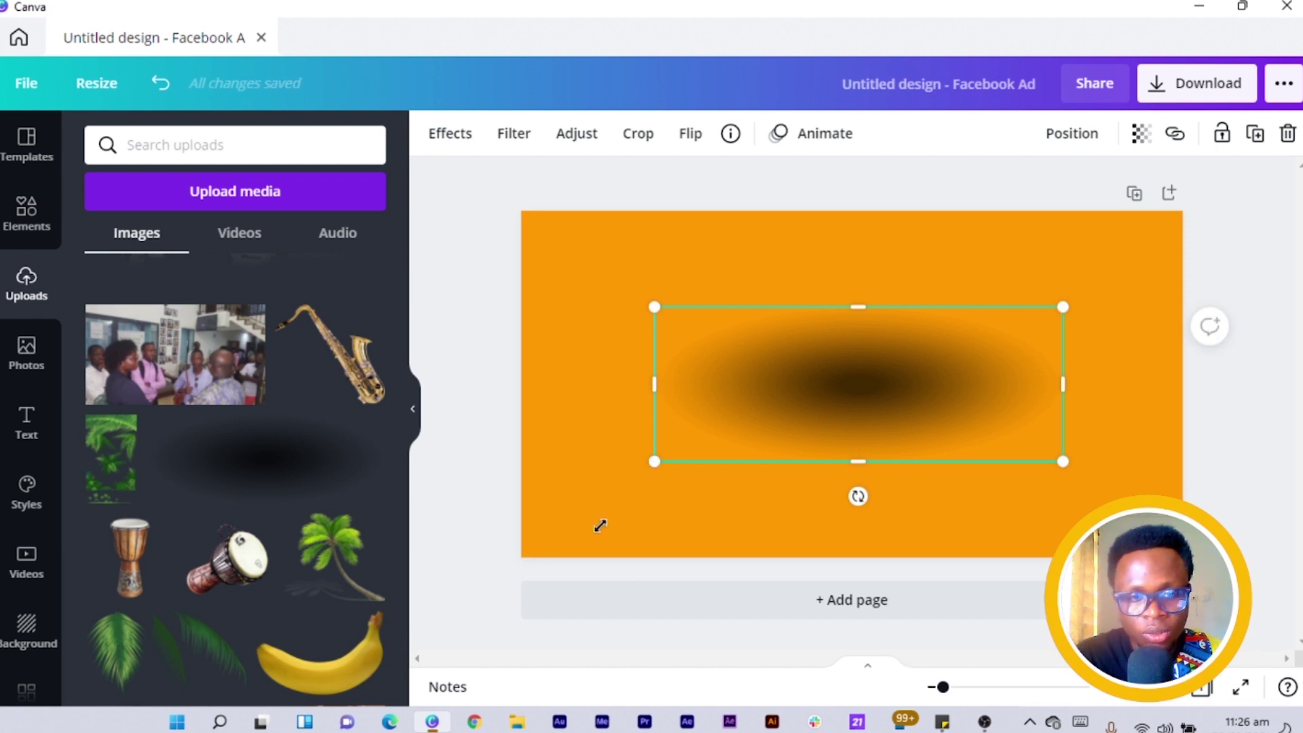
left_click_drag(600, 525, 498, 593)
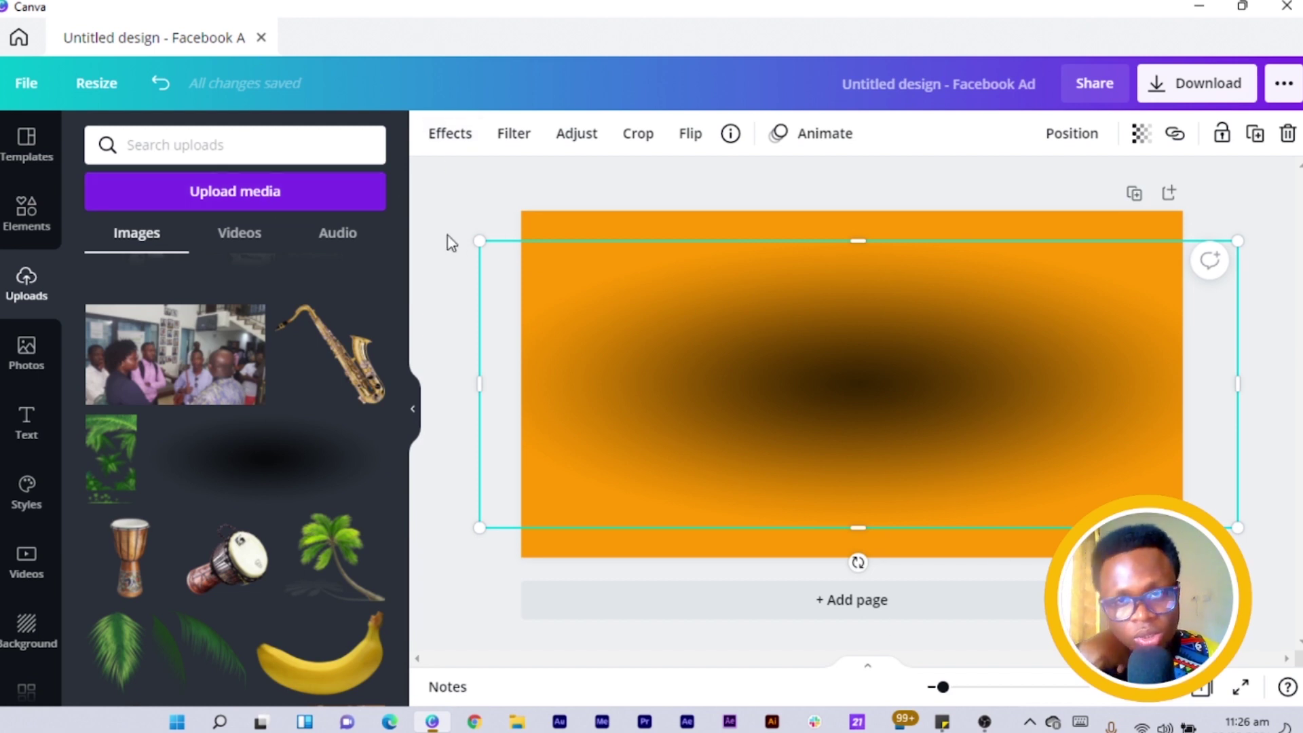
left_click(451, 134)
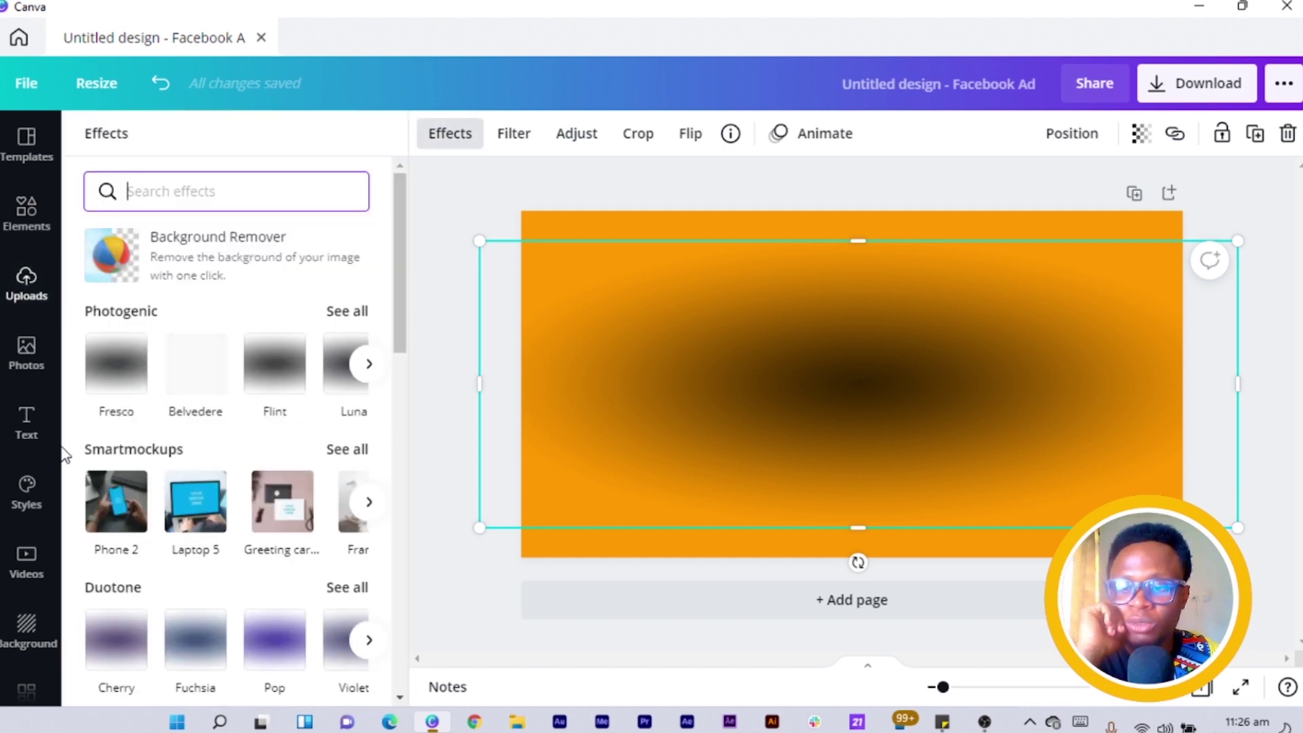
scroll(135, 533, "down", 4)
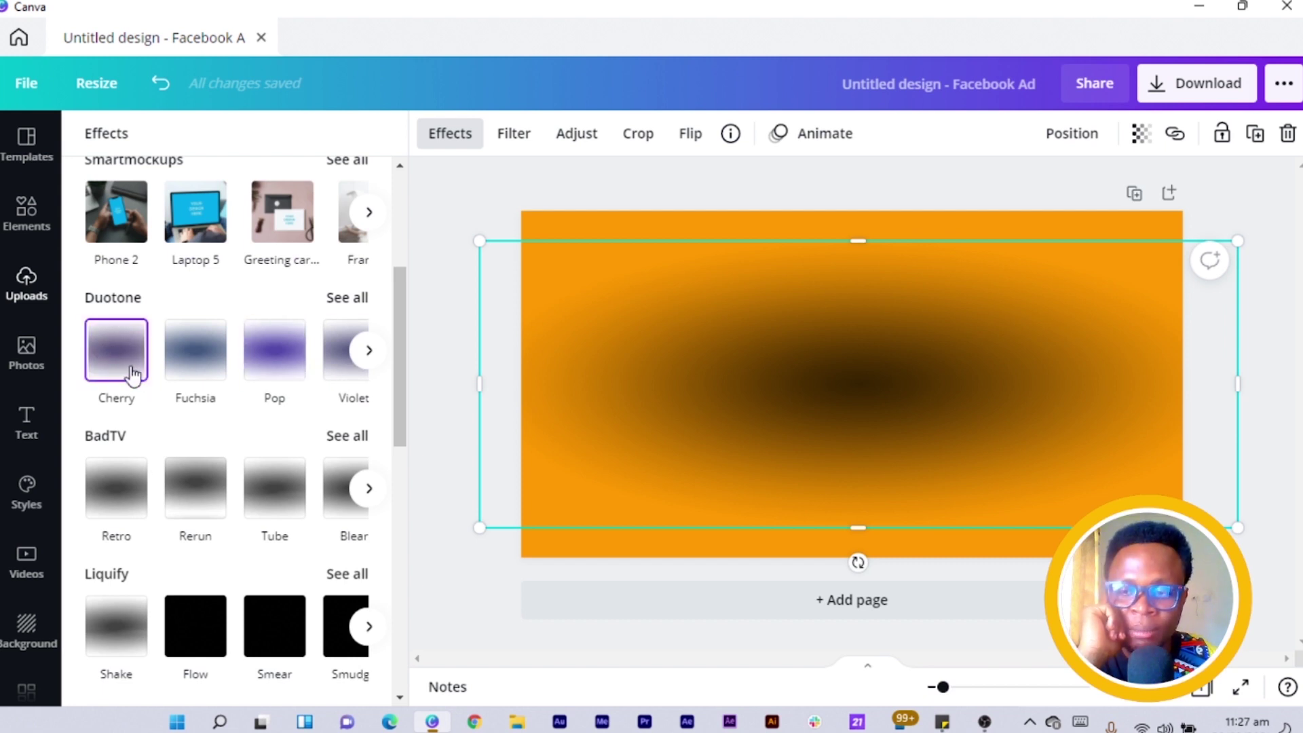
left_click(107, 359)
left_click(109, 359)
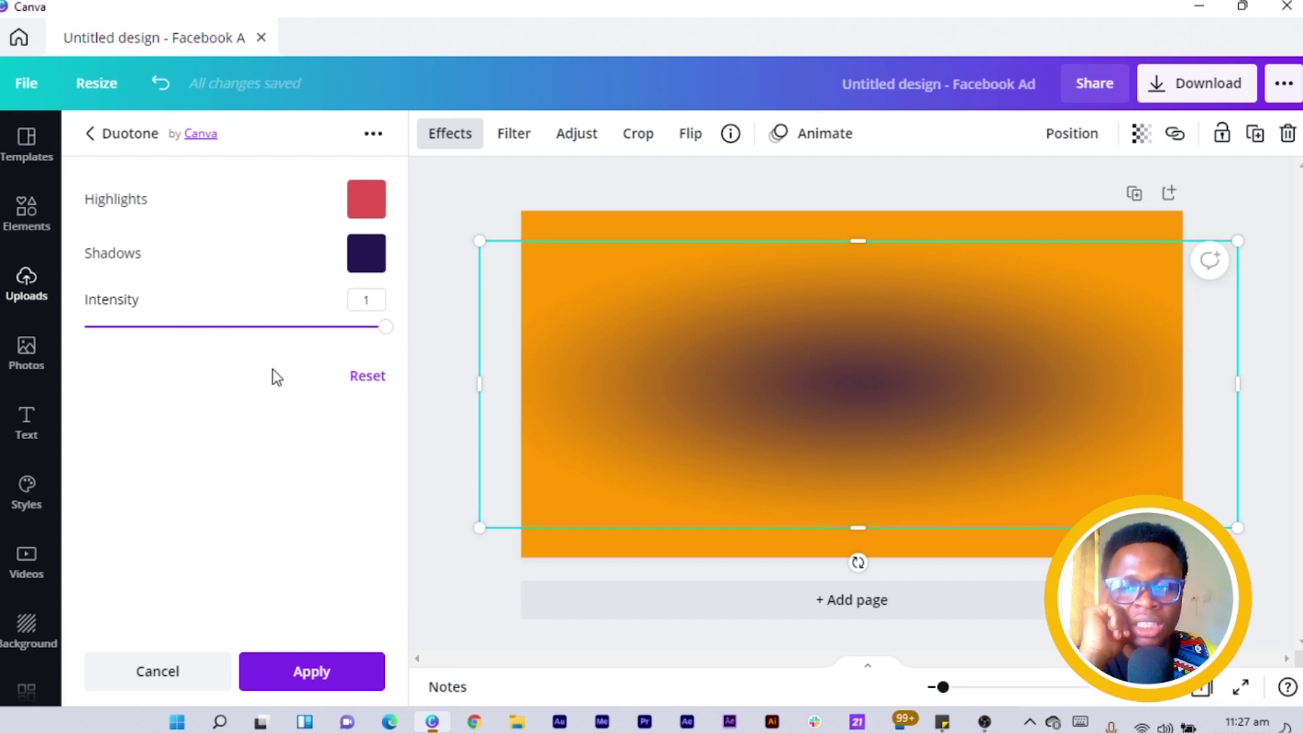
Set the Duotone highlights colour to #FFB800 and copy its hex code.
left_click(369, 204)
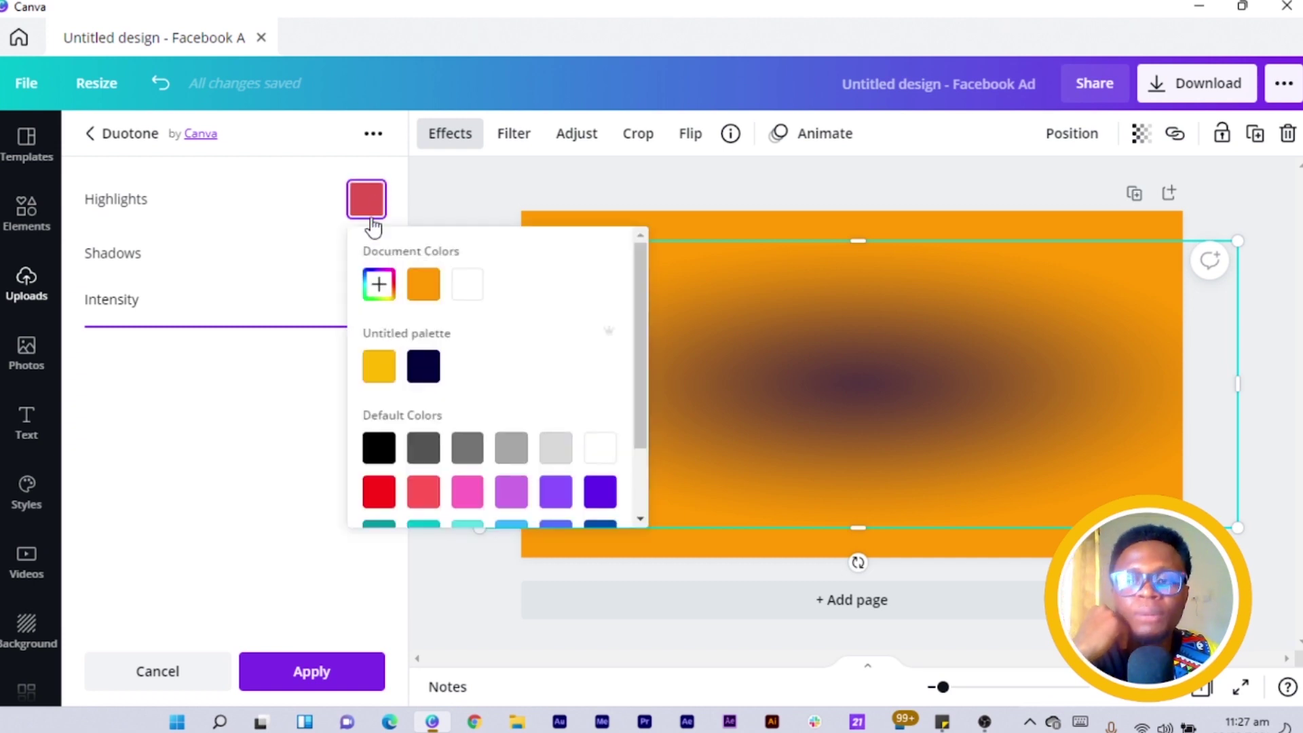
left_click(380, 291)
left_click(406, 447)
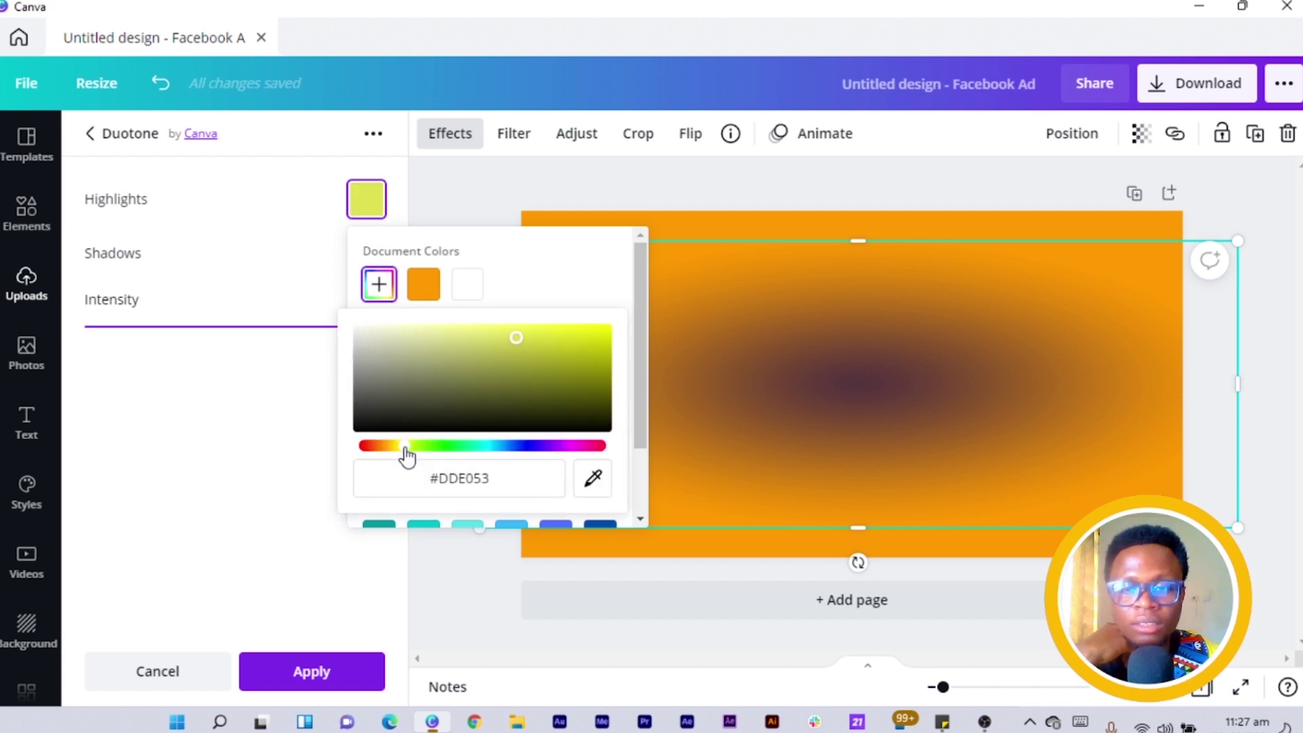
left_click_drag(398, 447, 393, 448)
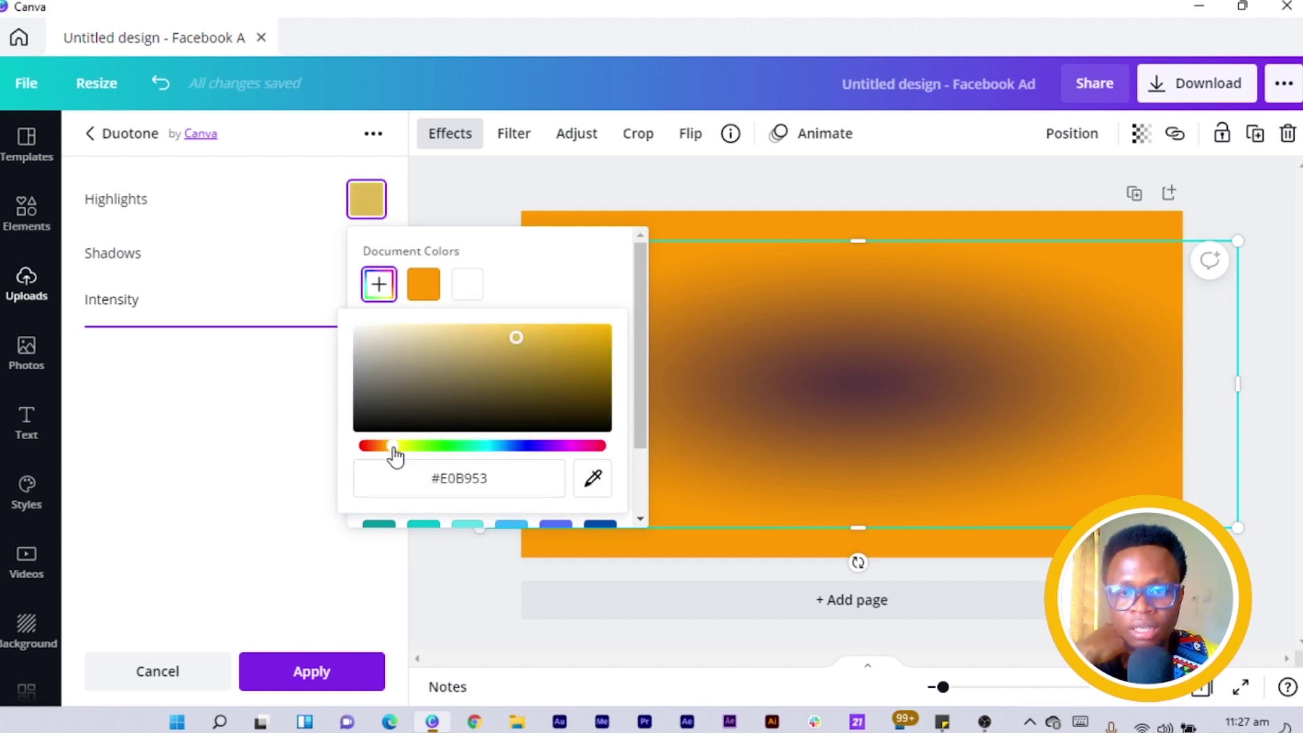
left_click_drag(516, 337, 650, 297)
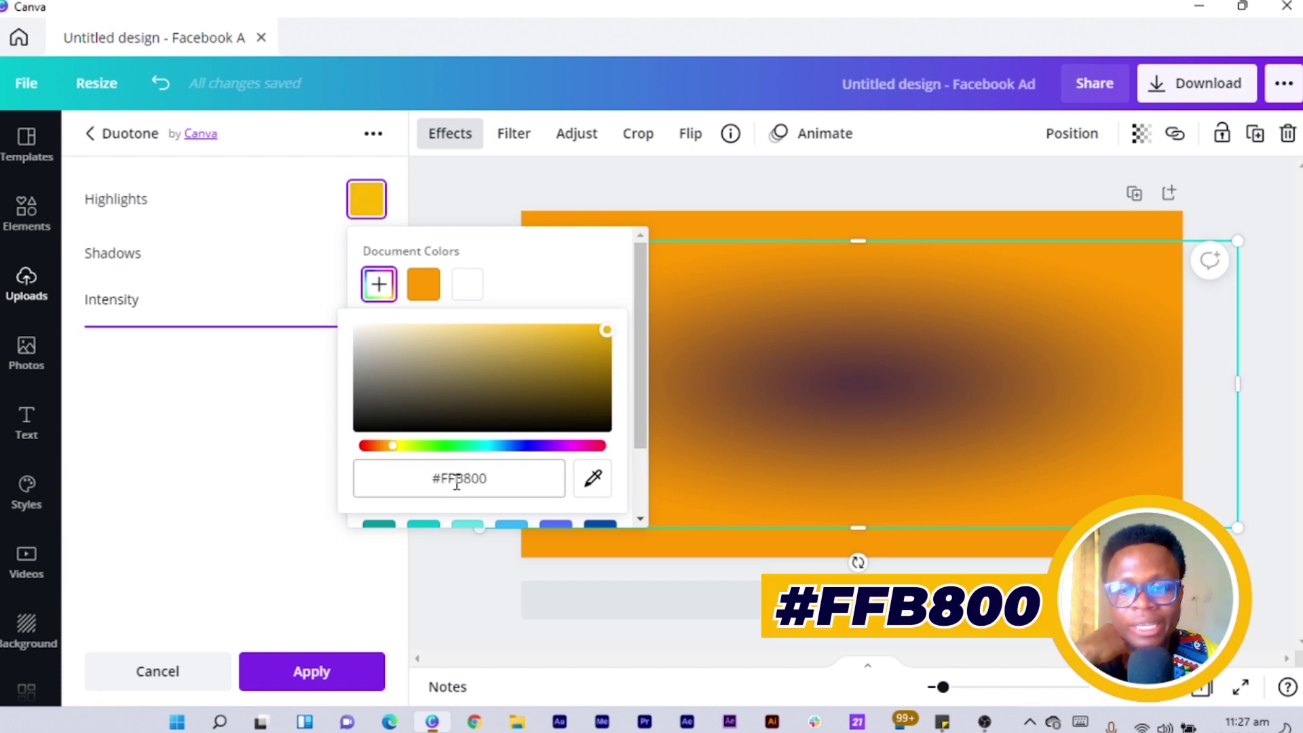
left_click(500, 489)
left_click(393, 485)
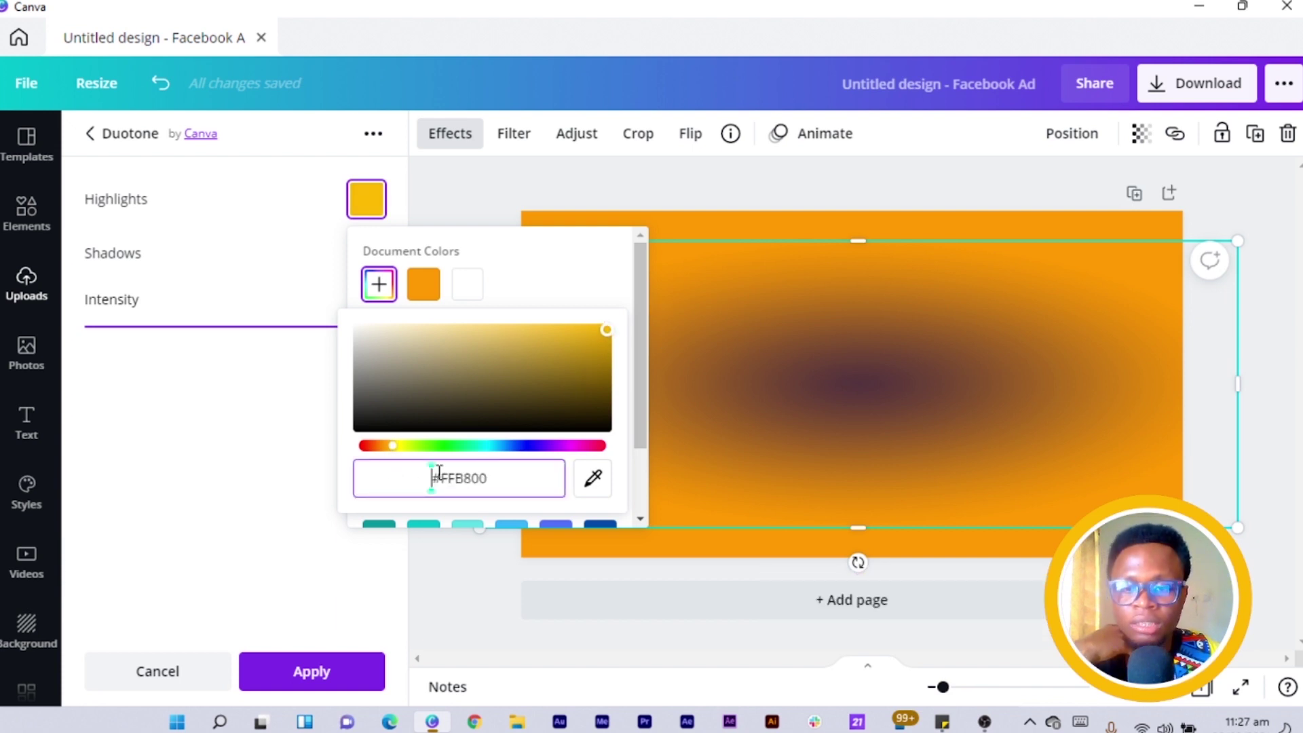
left_click_drag(466, 477, 515, 470)
key("ctrl+c")
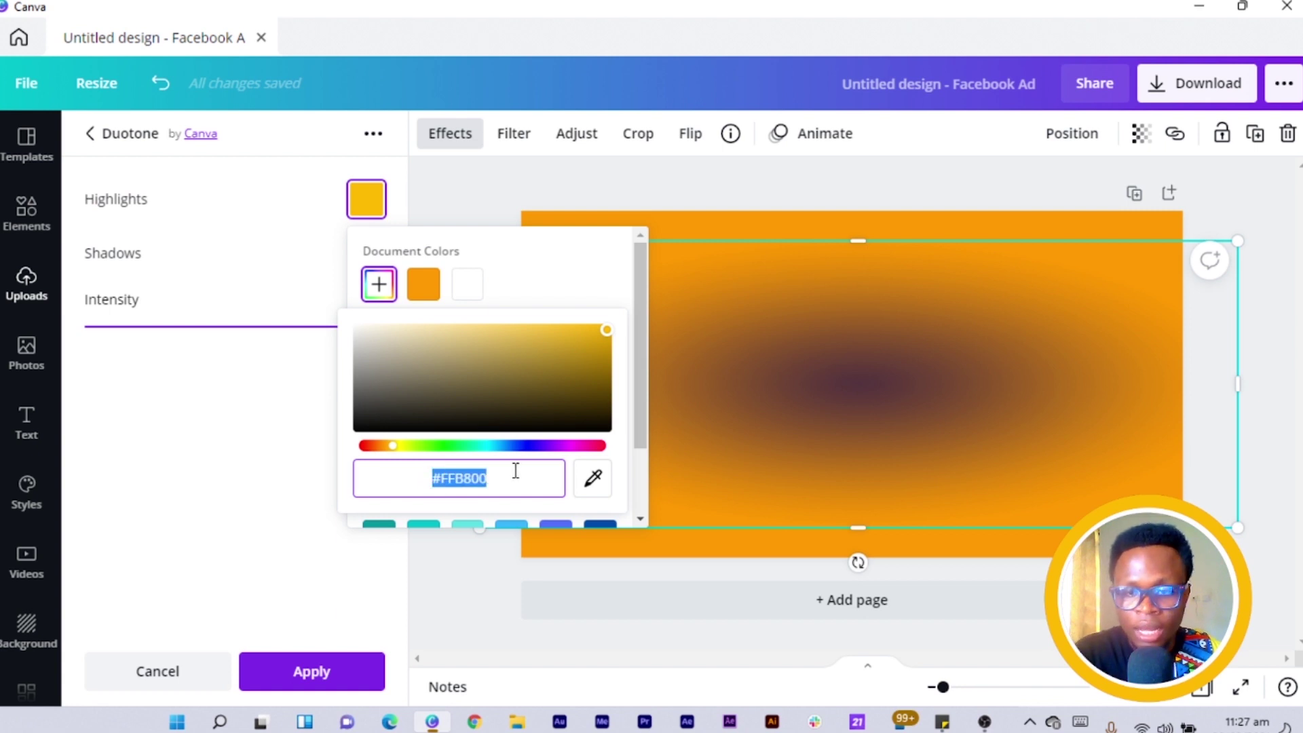
left_click(161, 359)
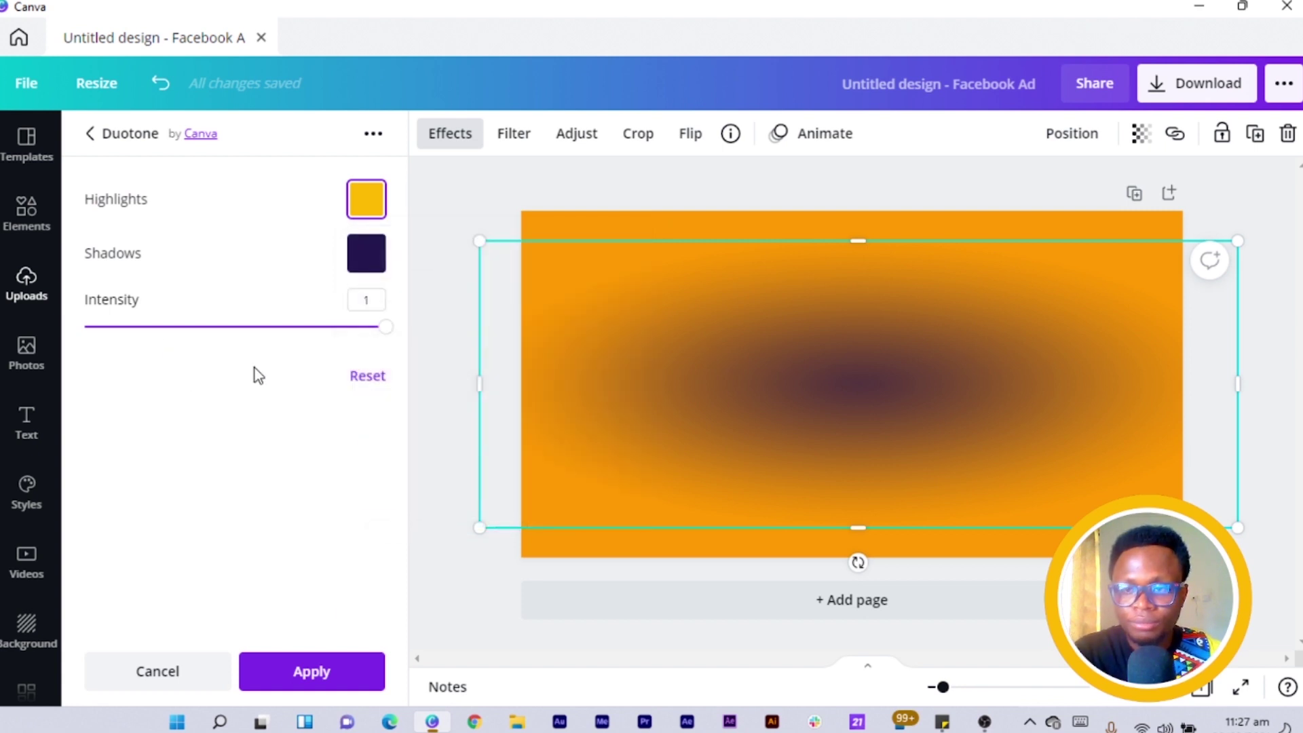
Set the Duotone shadows colour to #FFB800 as well and apply the effect to the ellipse.
left_click(366, 259)
left_click(378, 338)
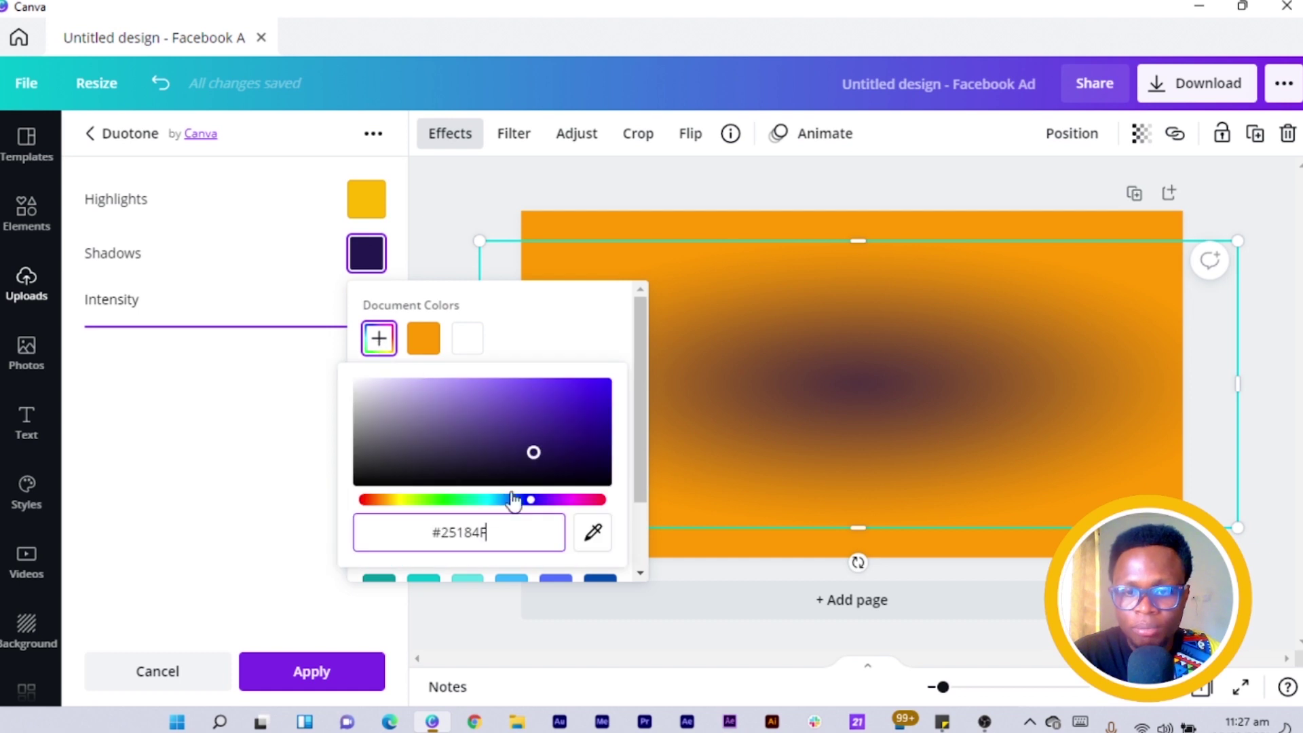
triple_click(516, 518)
key("ctrl+v")
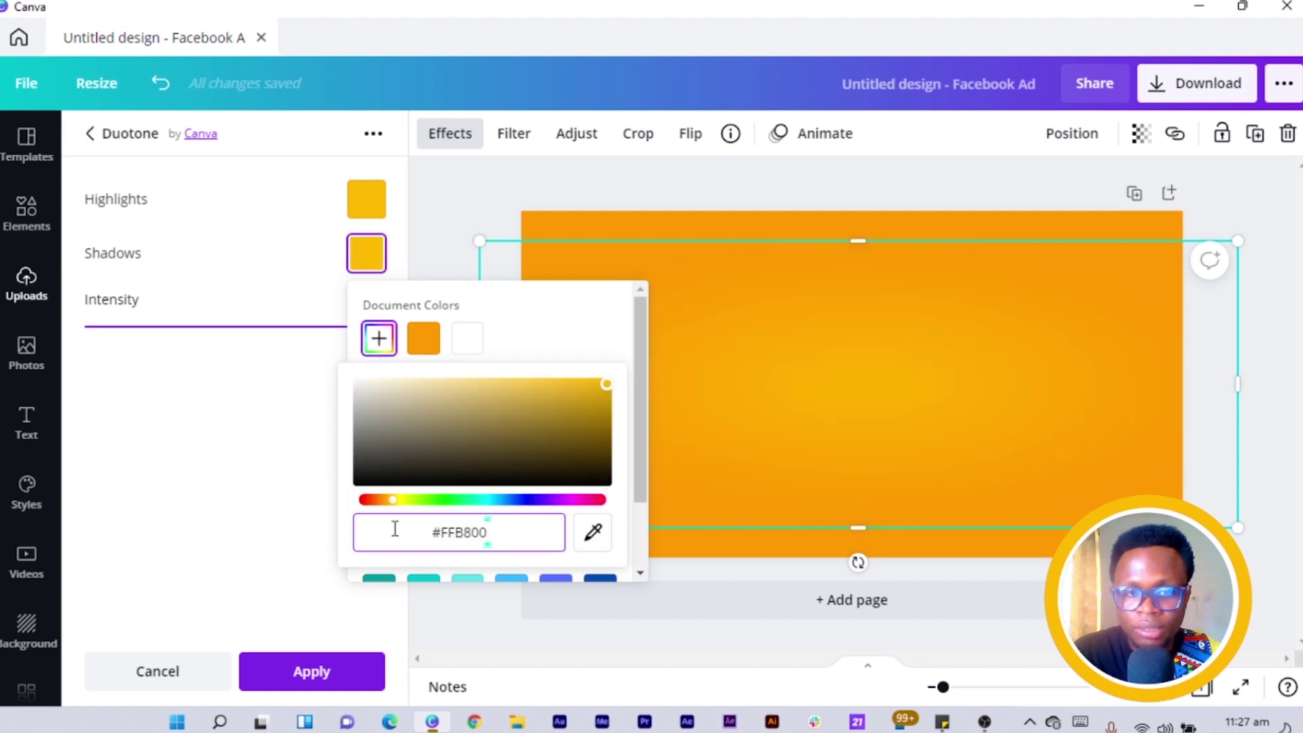
left_click(276, 507)
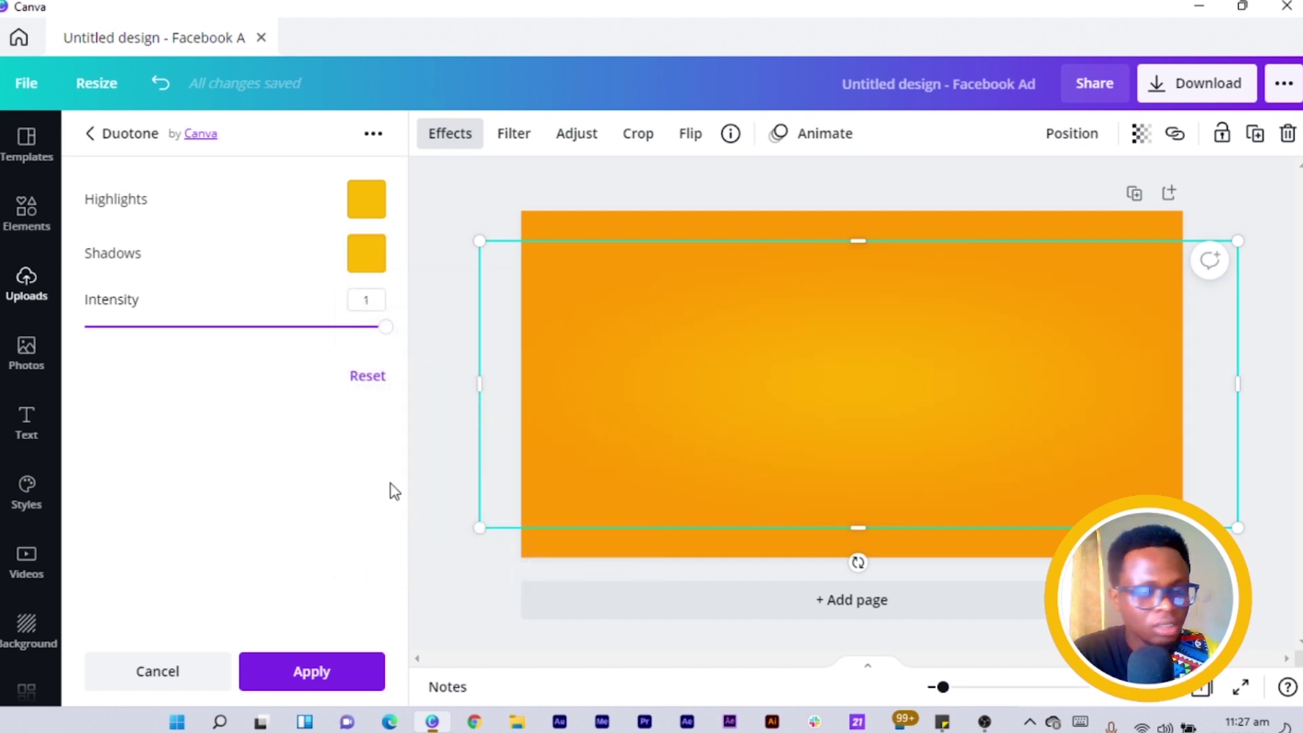
left_click(311, 672)
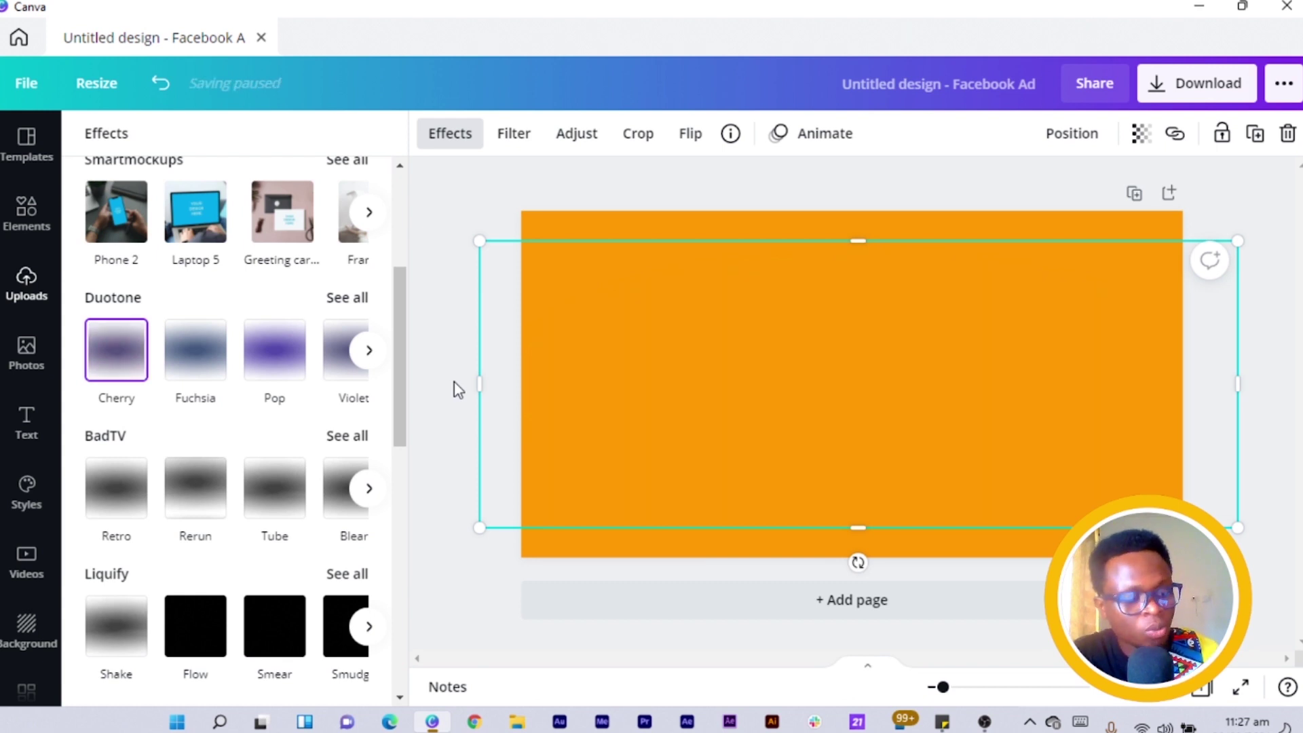
Search the element graphics for "Halftone circle element" and add the circle made of large, widely spaced dots to the page.
left_click(28, 227)
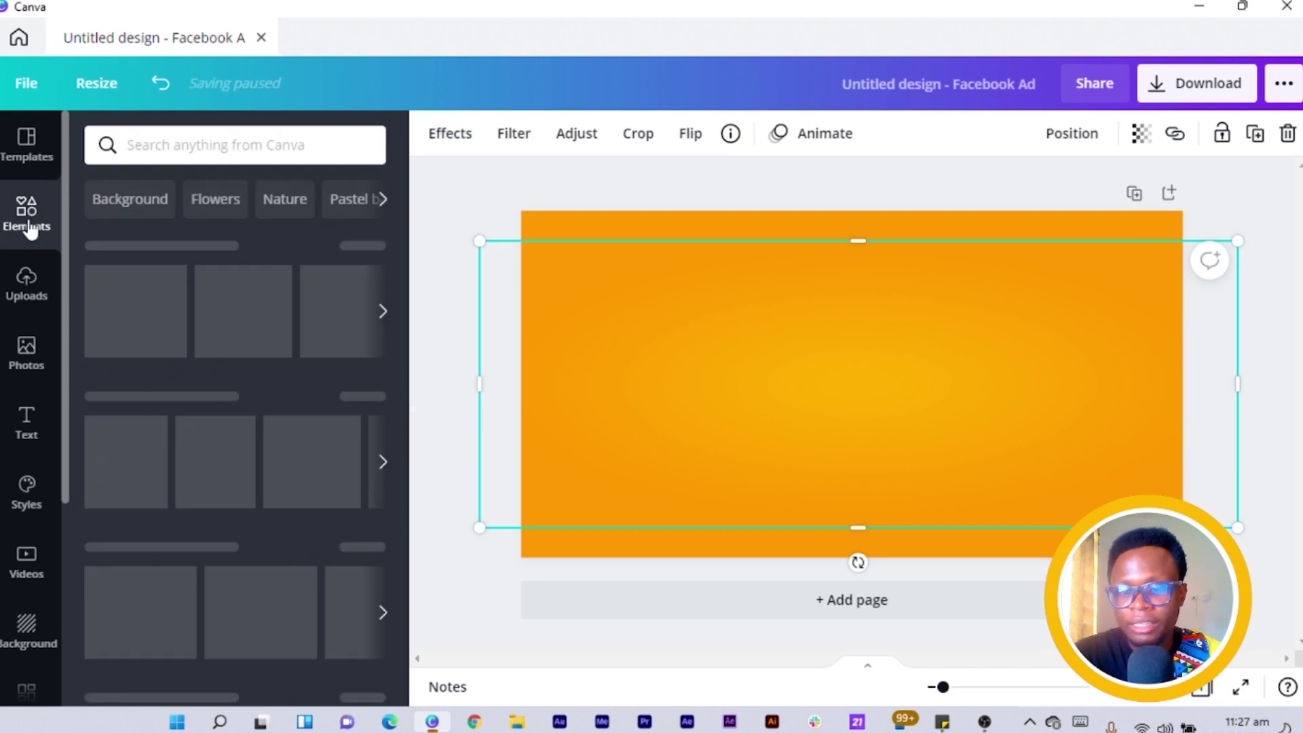
left_click(224, 145)
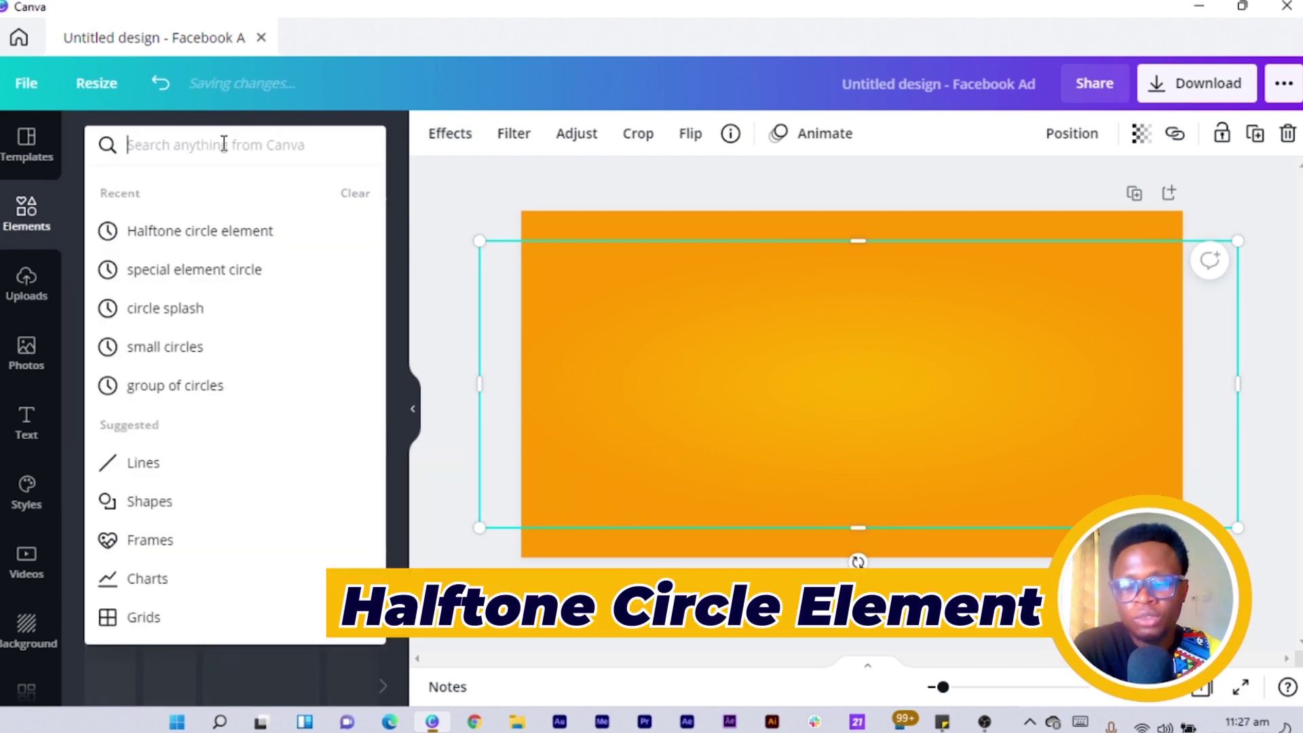
type("halftone circle")
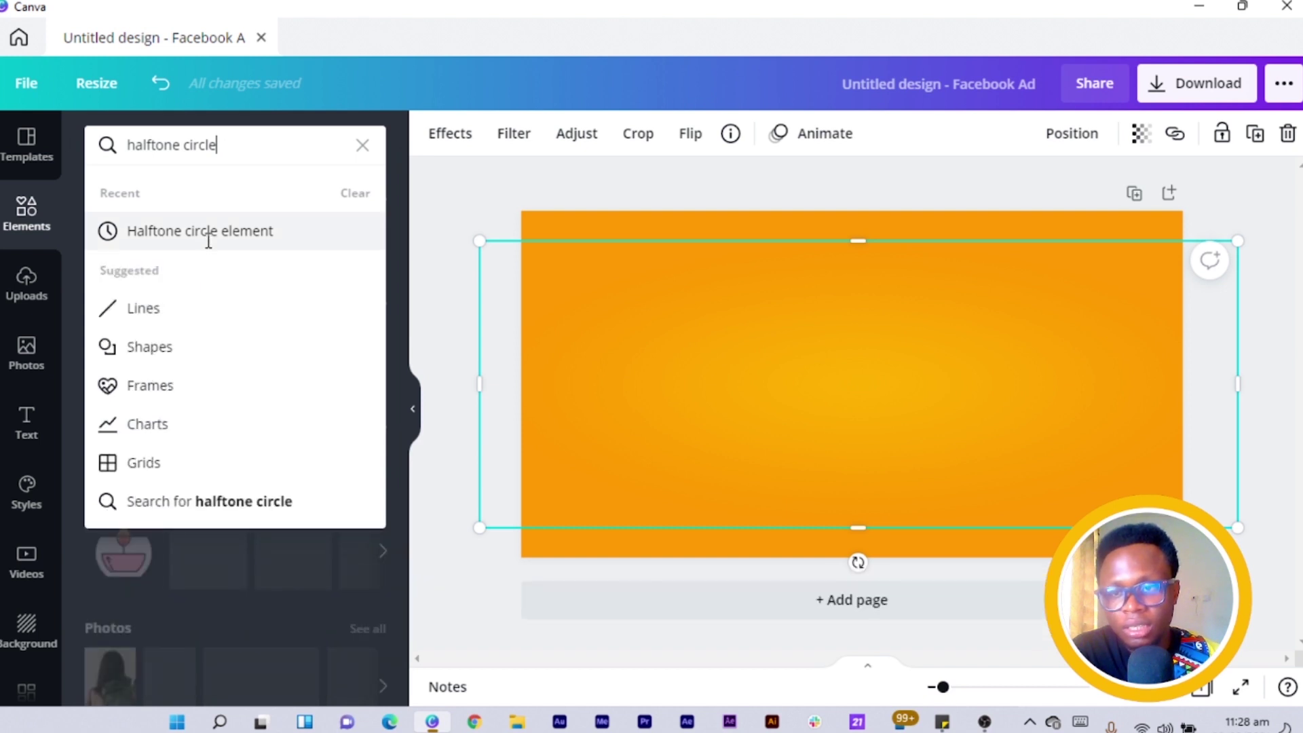
left_click(252, 234)
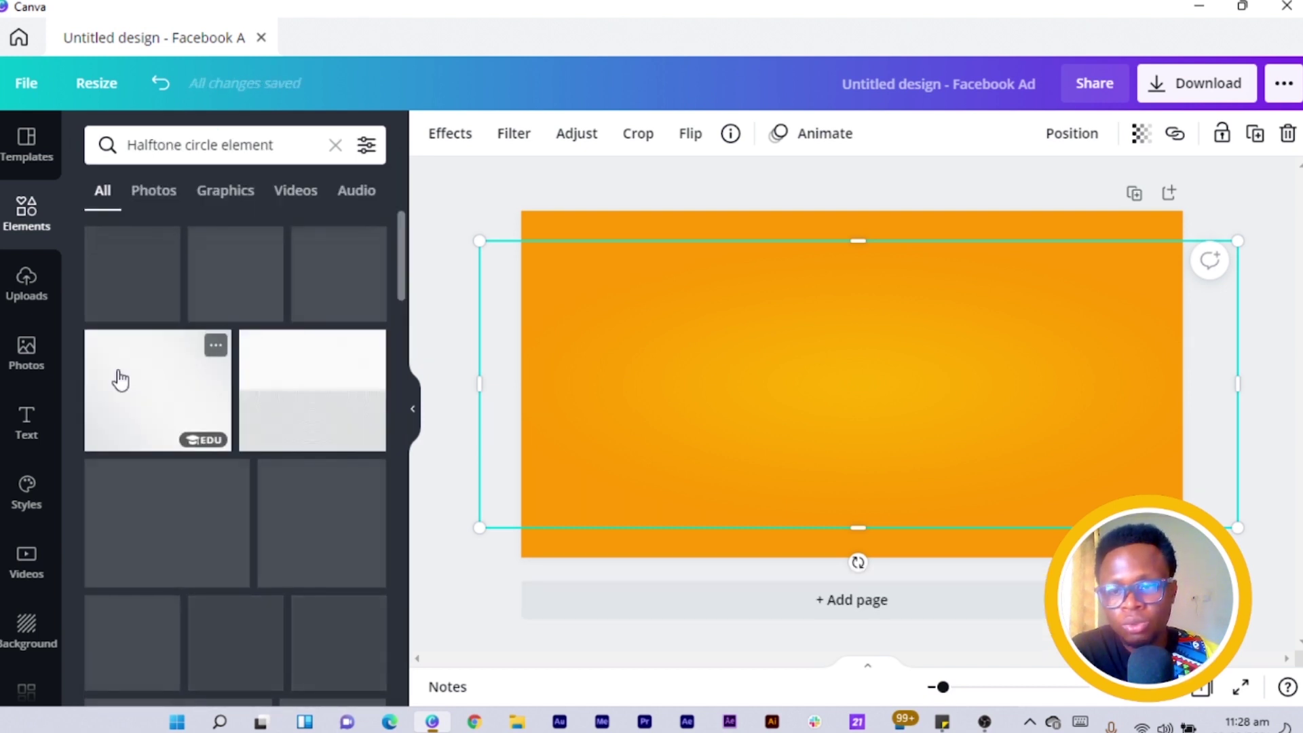
left_click(226, 193)
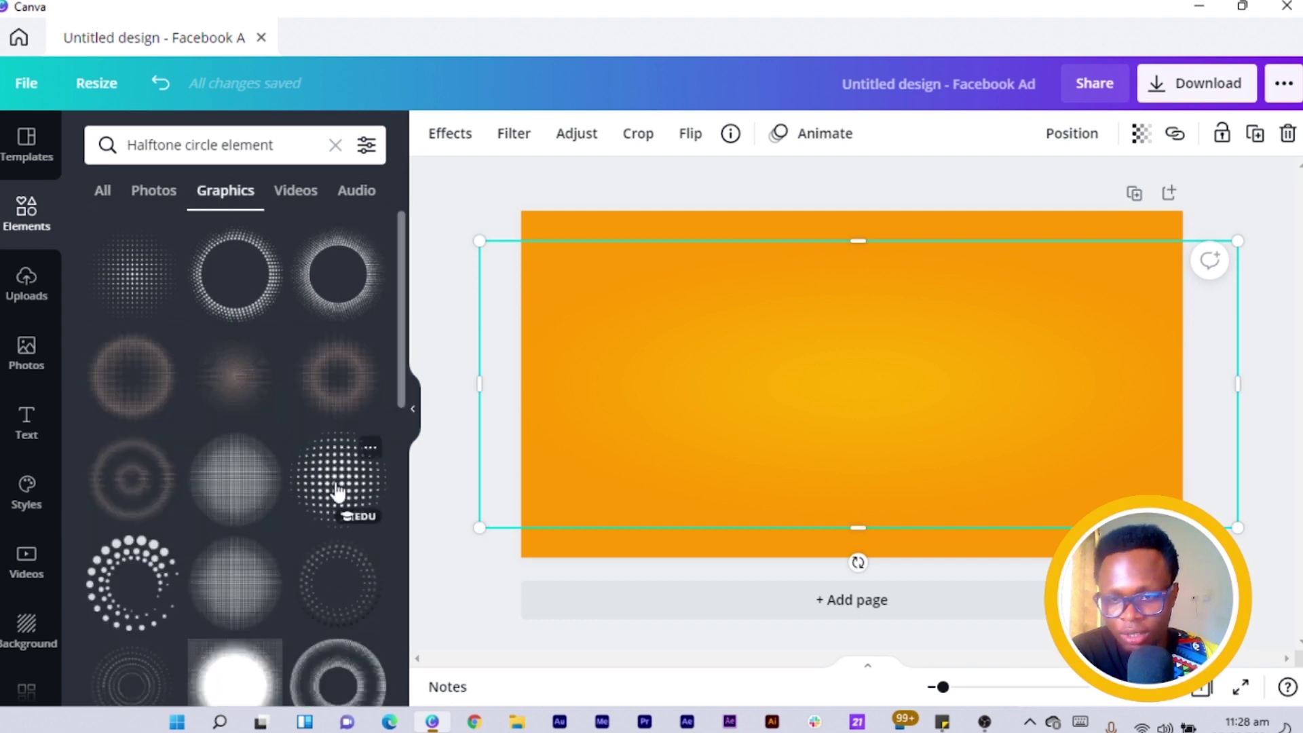
left_click(333, 489)
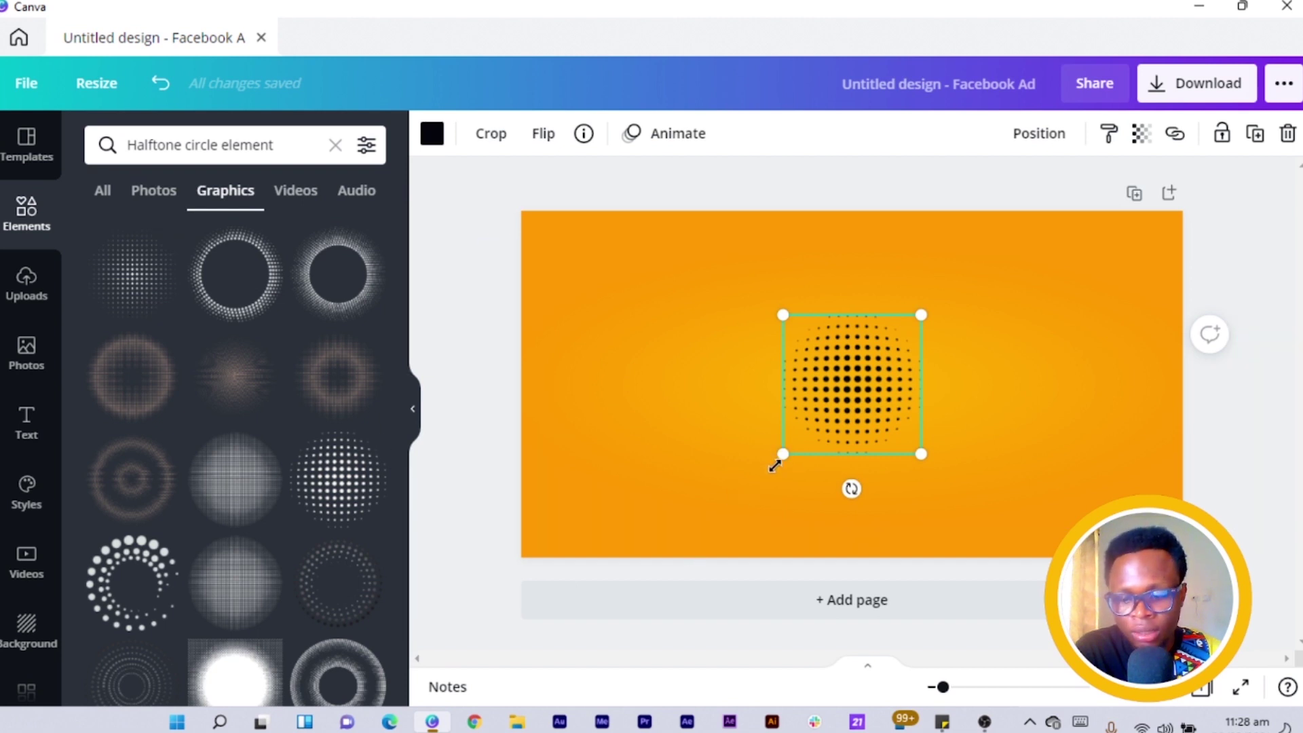
Enlarge the halftone circle and centre a second, finer-dotted halftone circle over it.
left_click_drag(770, 467, 740, 526)
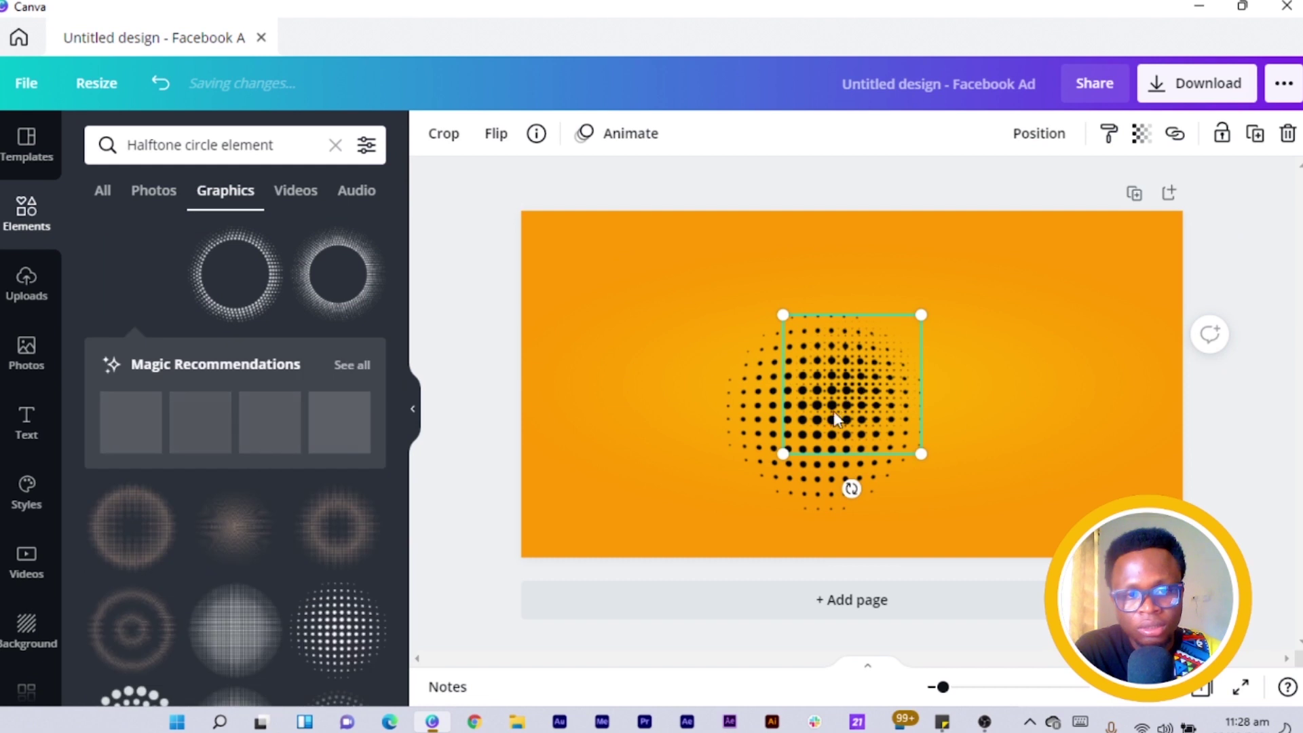
left_click_drag(854, 382, 817, 418)
Enlarge both halftone circles together until they nearly fill the page height, and centre them on the page.
left_click(740, 407, "shift")
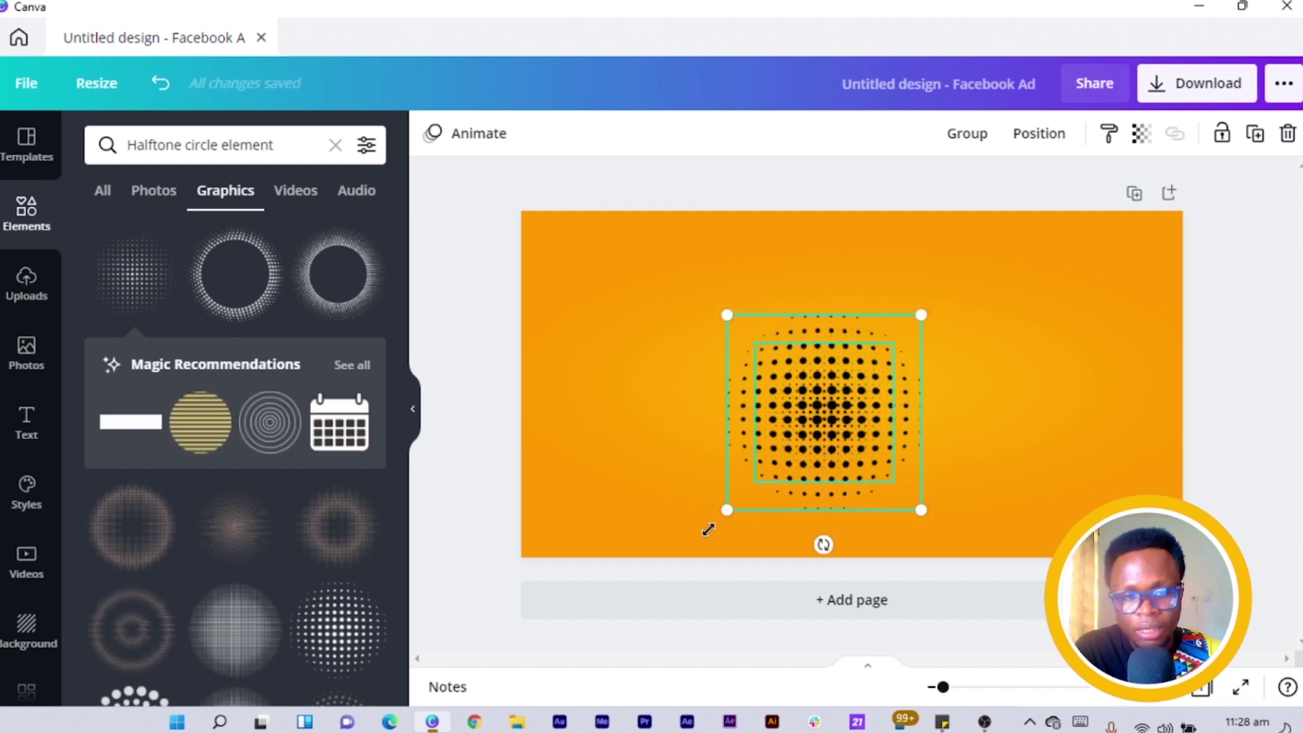
left_click_drag(708, 529, 674, 575)
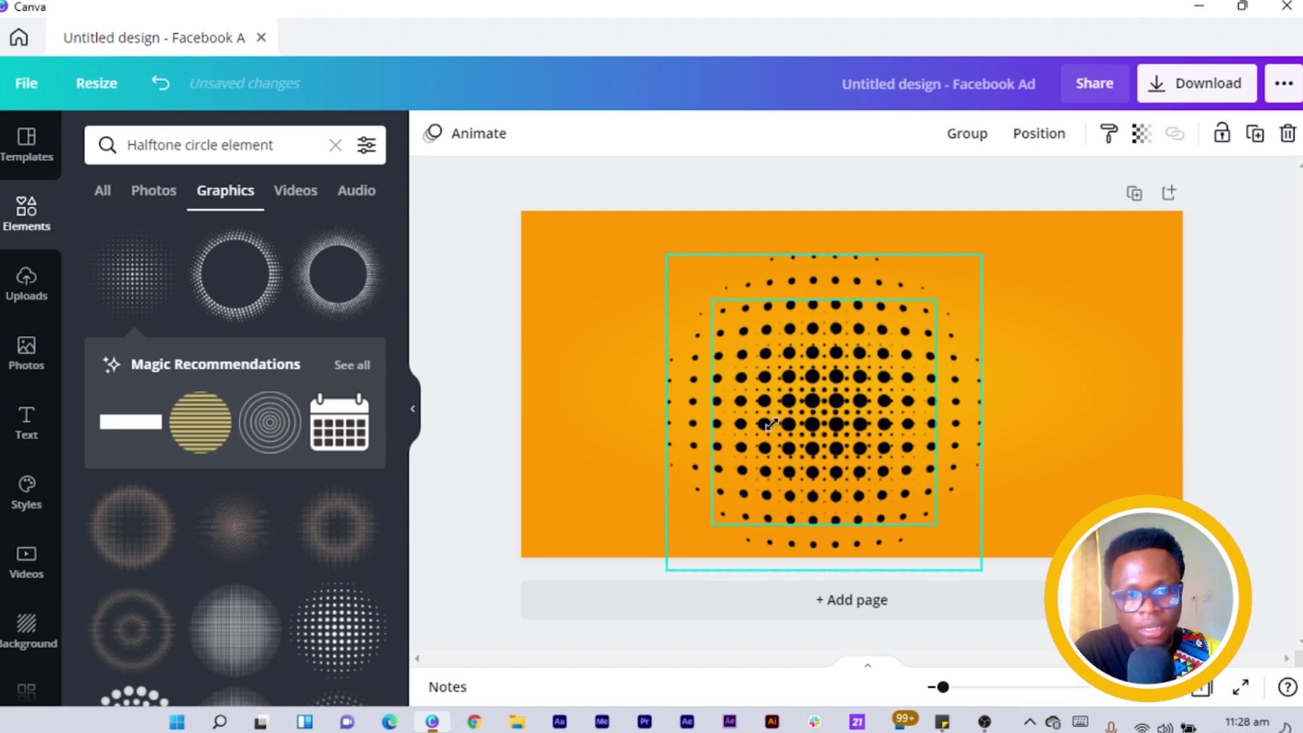
mouse_move(837, 397)
left_mouse_down()
mouse_move(852, 381)
mouse_move(826, 378)
mouse_move(838, 378)
left_mouse_up()
Recolour the larger halftone circle with widely spaced dots to custom yellow #FFB800 and copy that hex code.
left_click(479, 247)
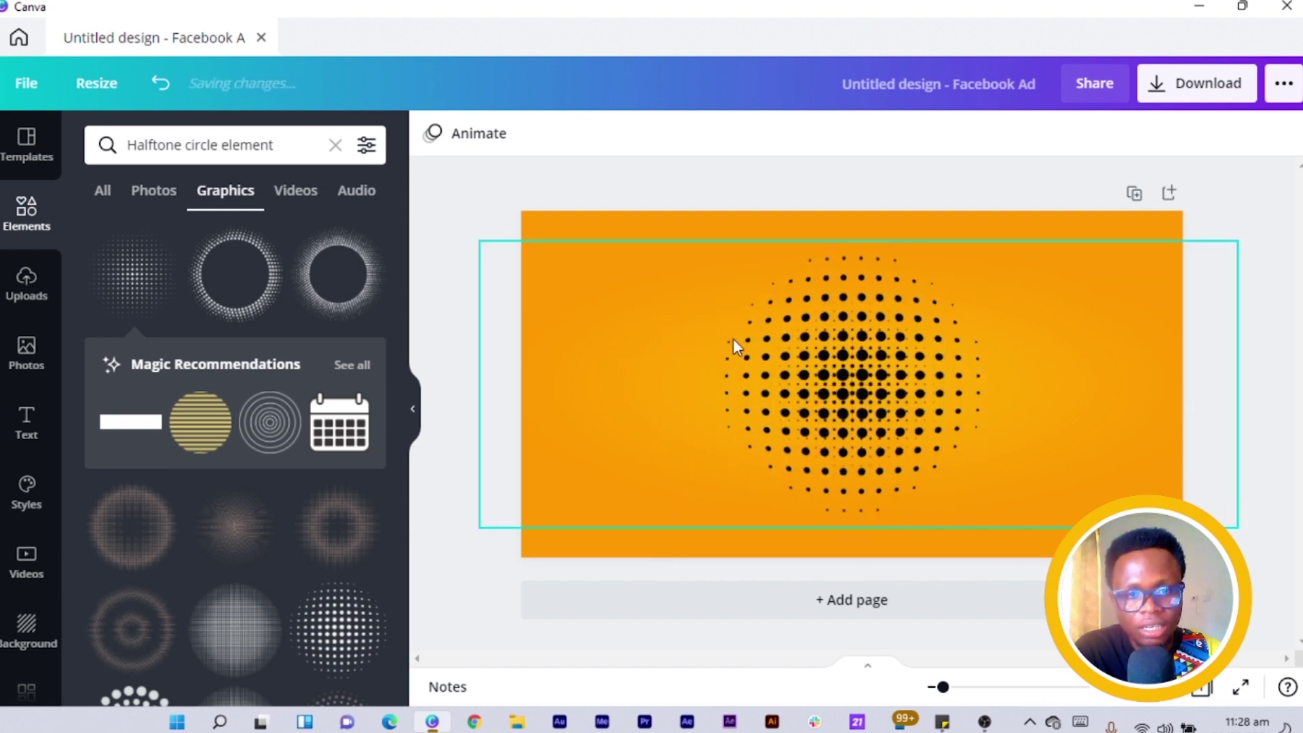
left_click(738, 361)
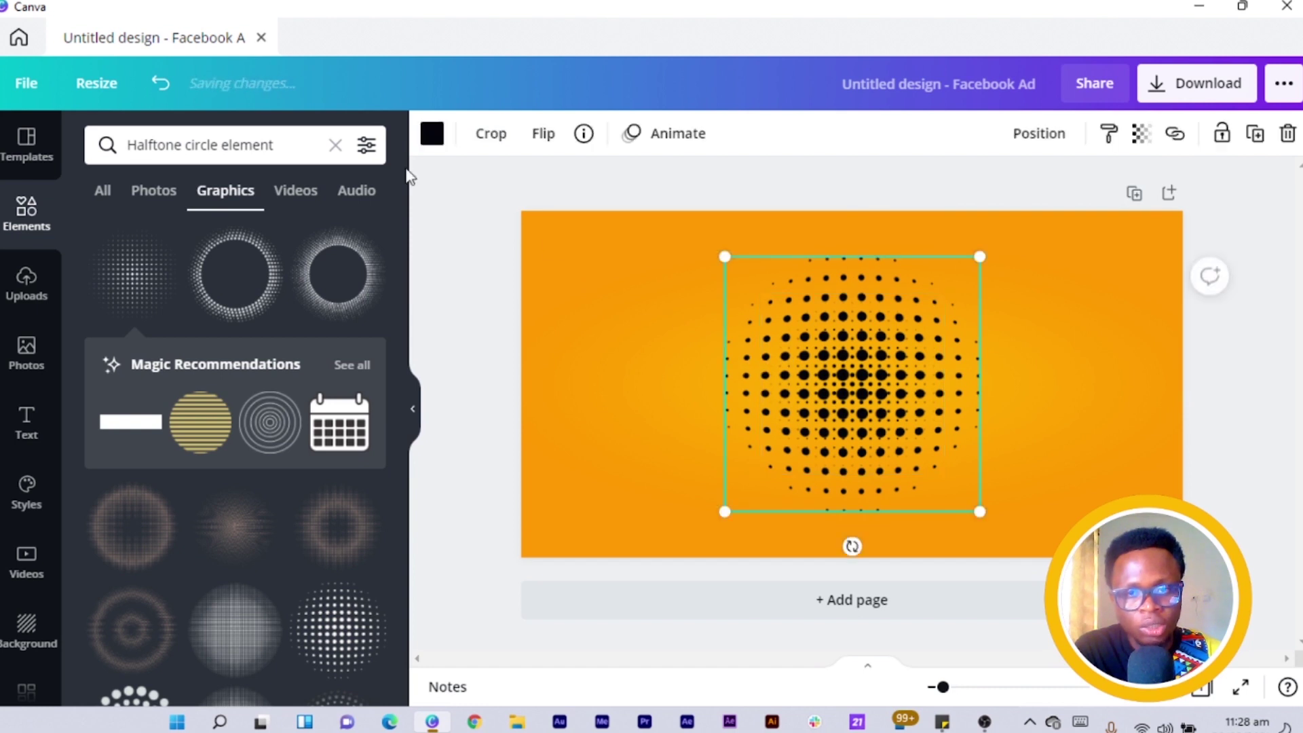
left_click(432, 134)
left_click(260, 233)
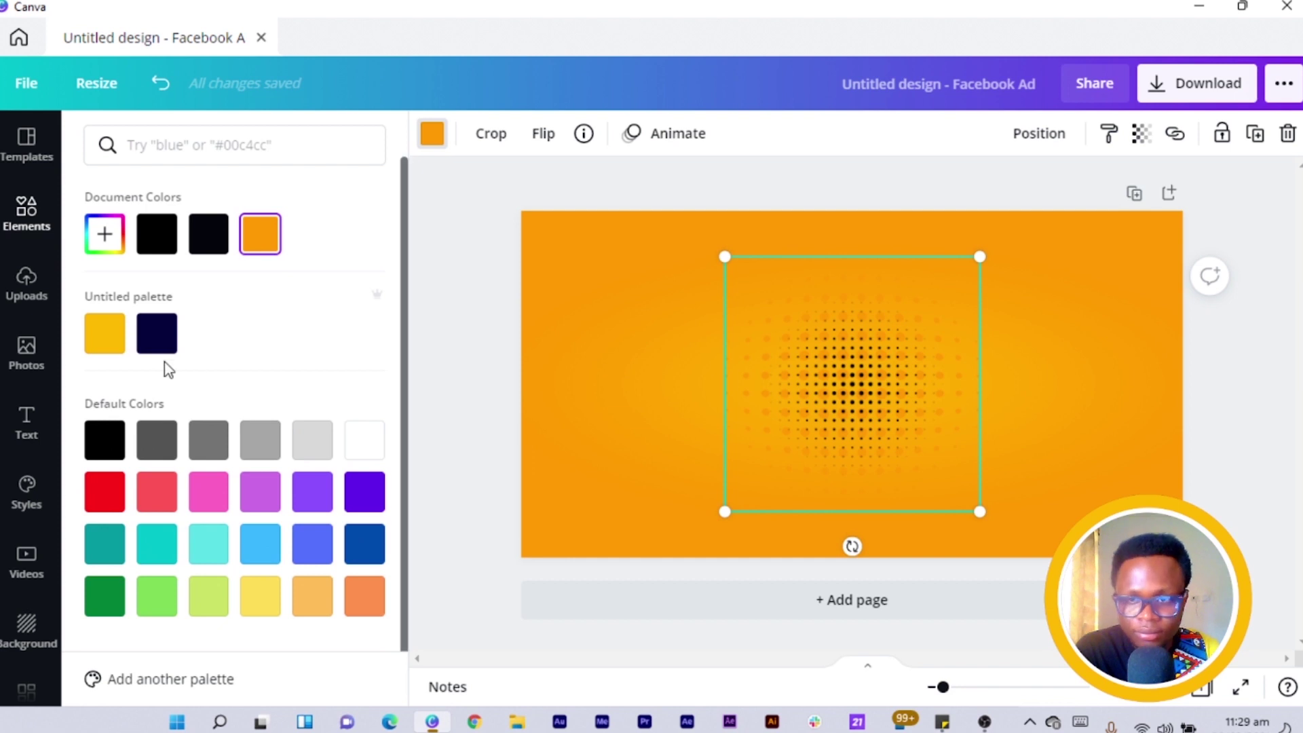
left_click(104, 234)
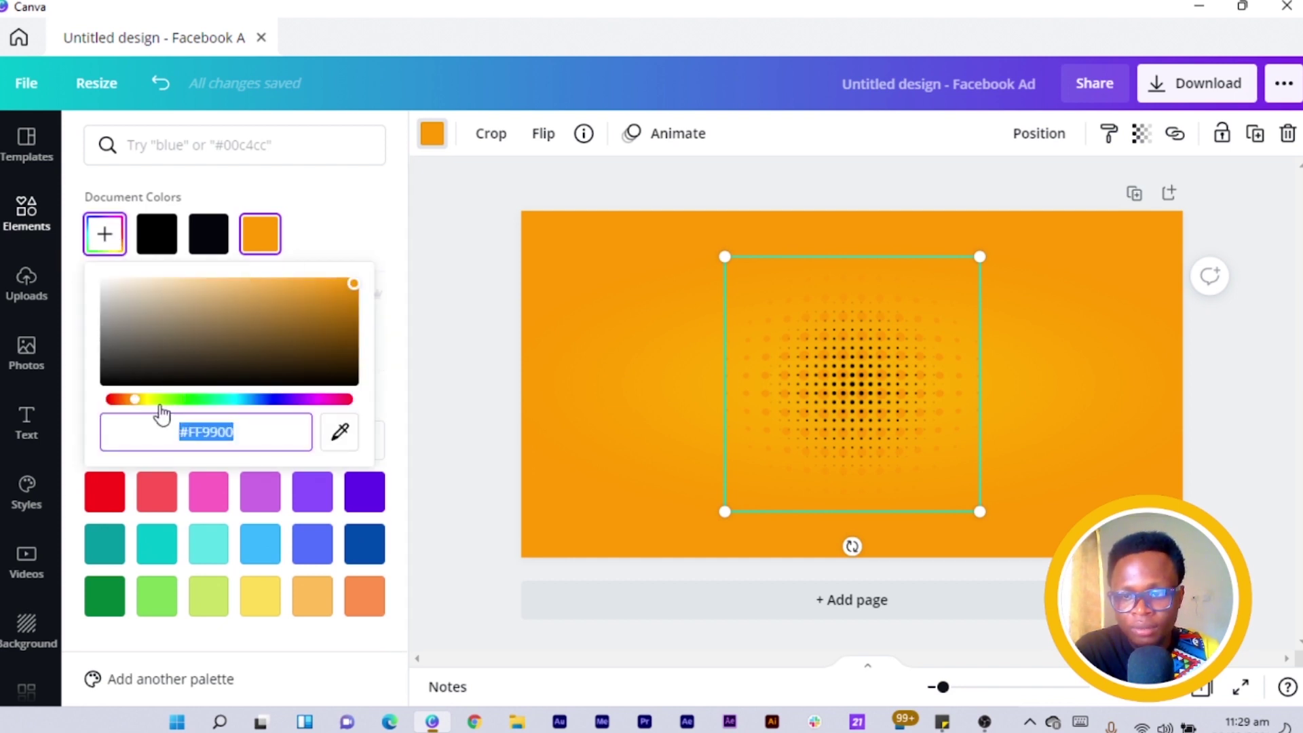
left_click_drag(151, 398, 127, 400)
left_click_drag(136, 401, 142, 410)
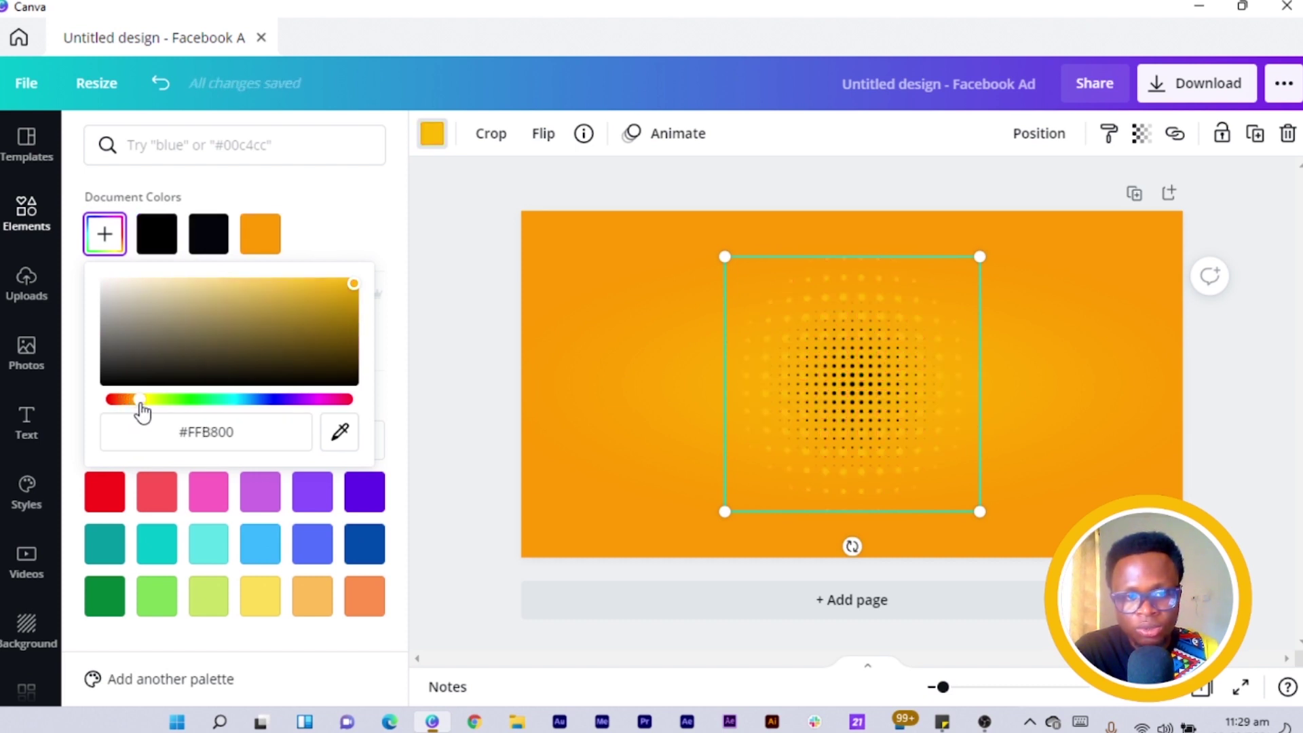
left_click(267, 434)
key("ctrl+c")
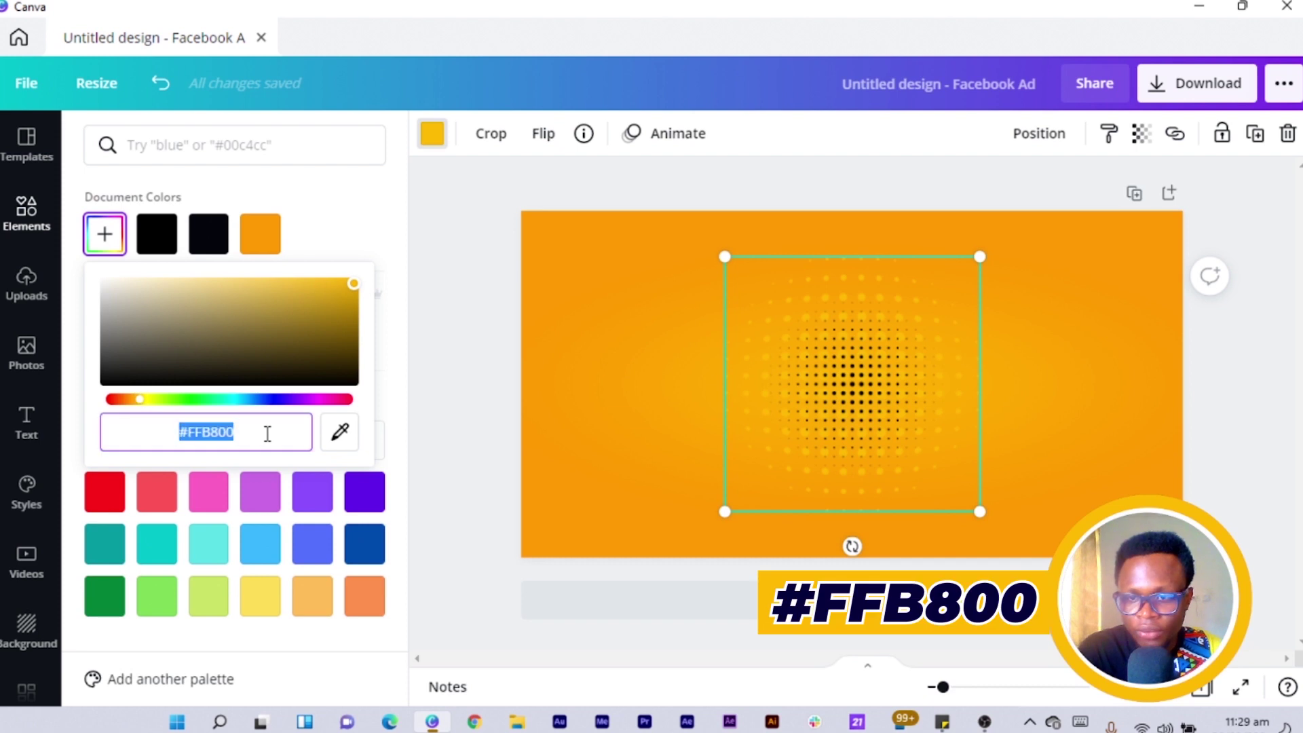
Apply the copied #FFB800 colour to the smaller, finer-dotted halftone circle and deselect it.
left_click(883, 381)
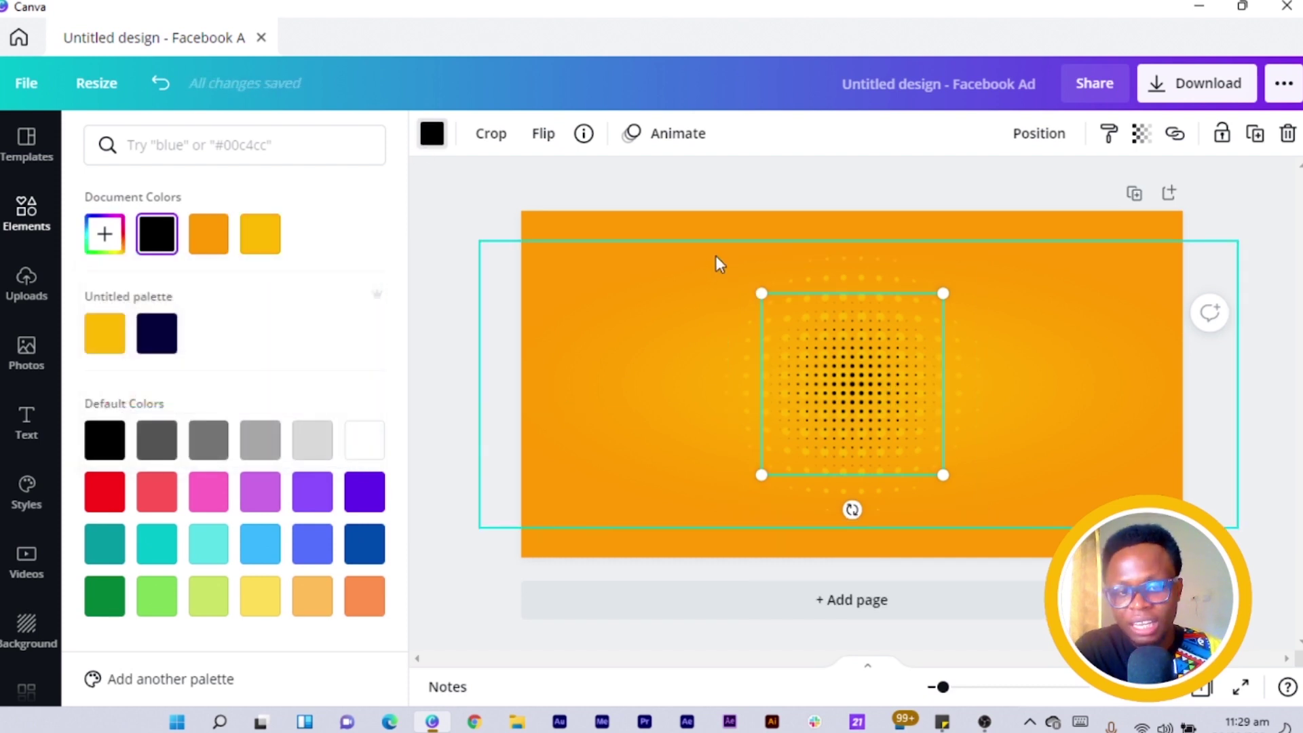
left_click(282, 149)
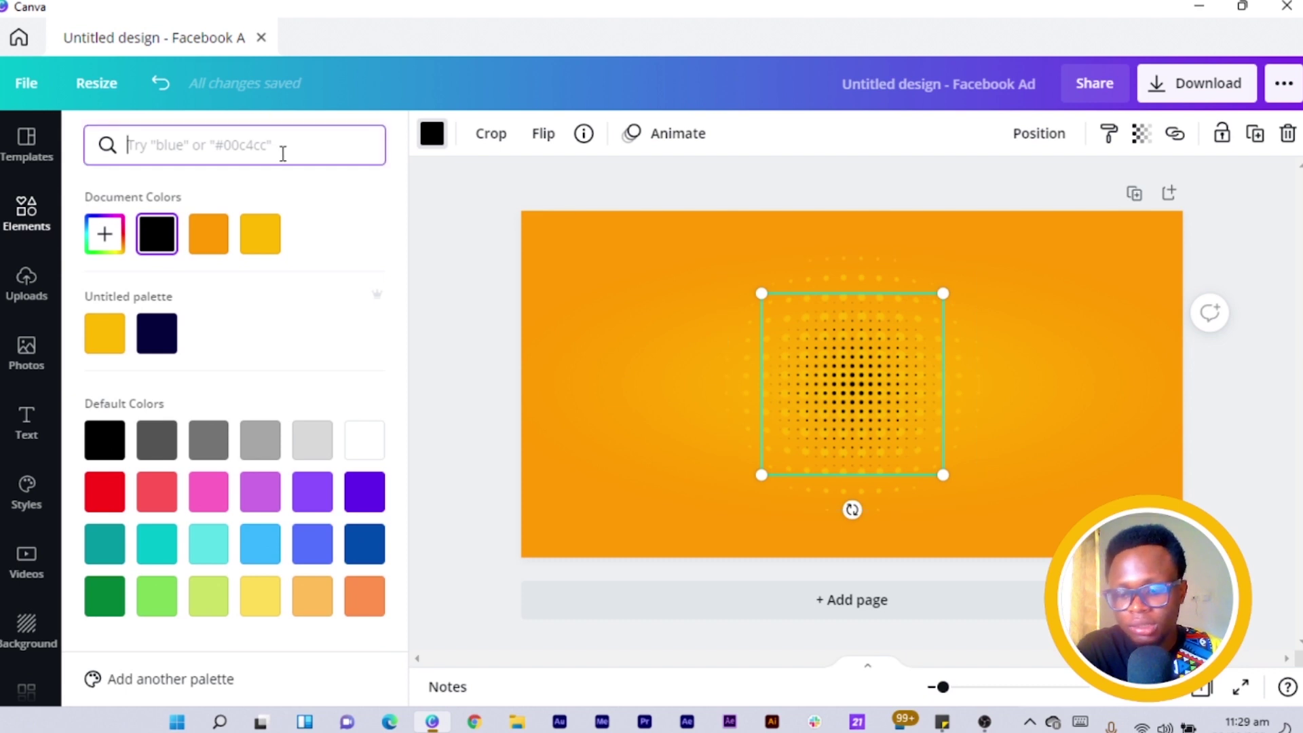
key("ctrl+v")
left_click(116, 249)
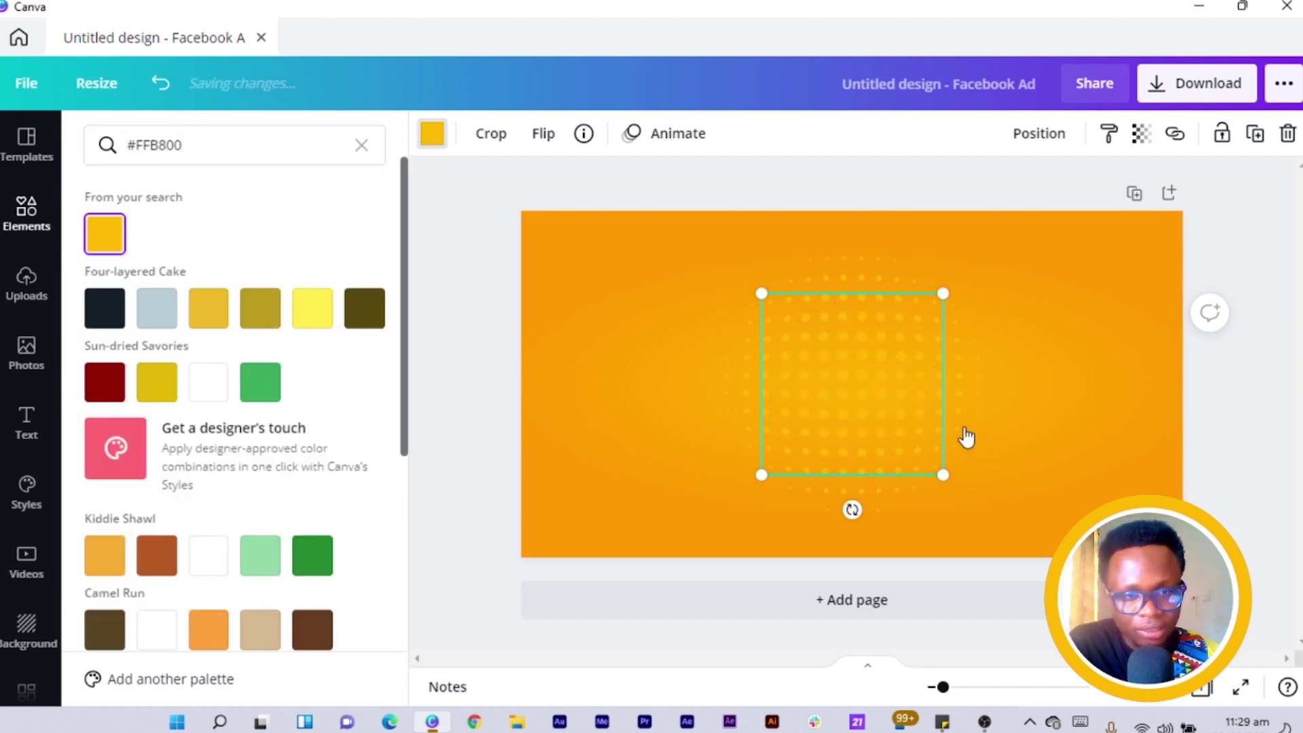
left_click(512, 223)
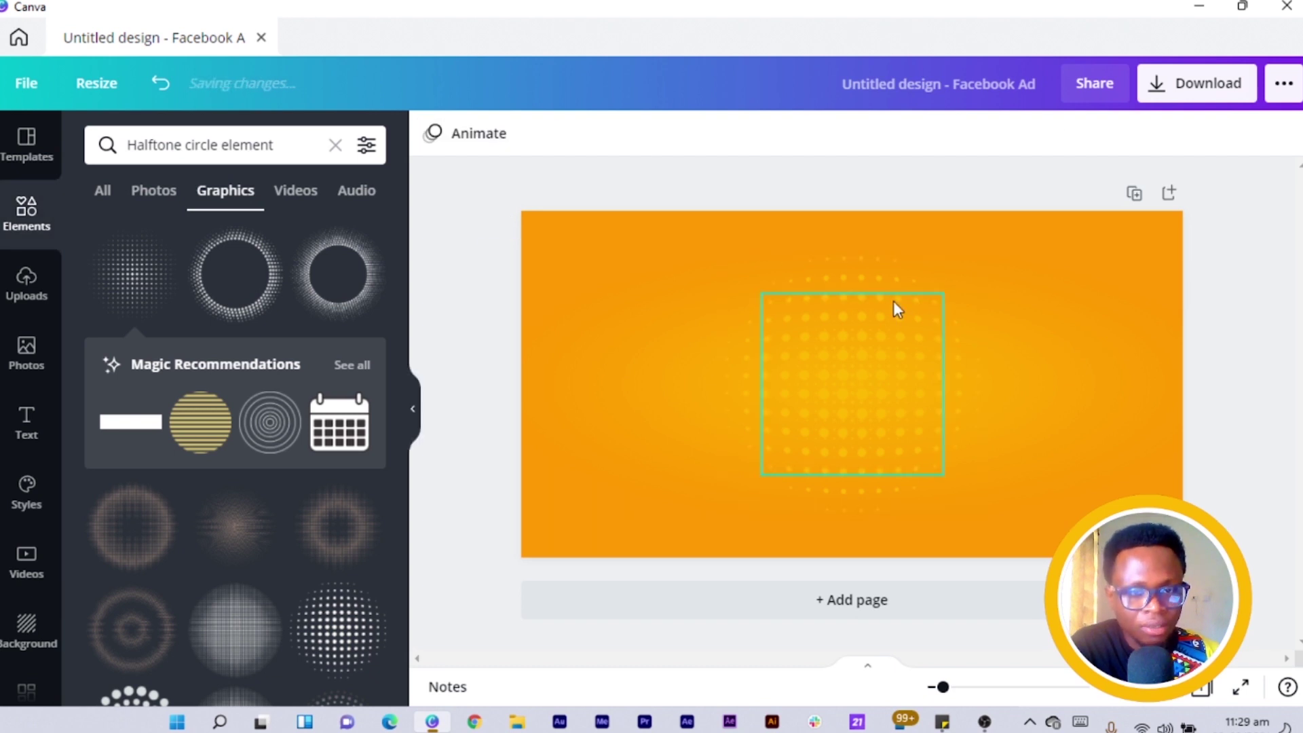
Enlarge the finer-dotted halftone circle around its centre until it extends slightly beyond the page's upper and lower edges.
left_click(877, 399)
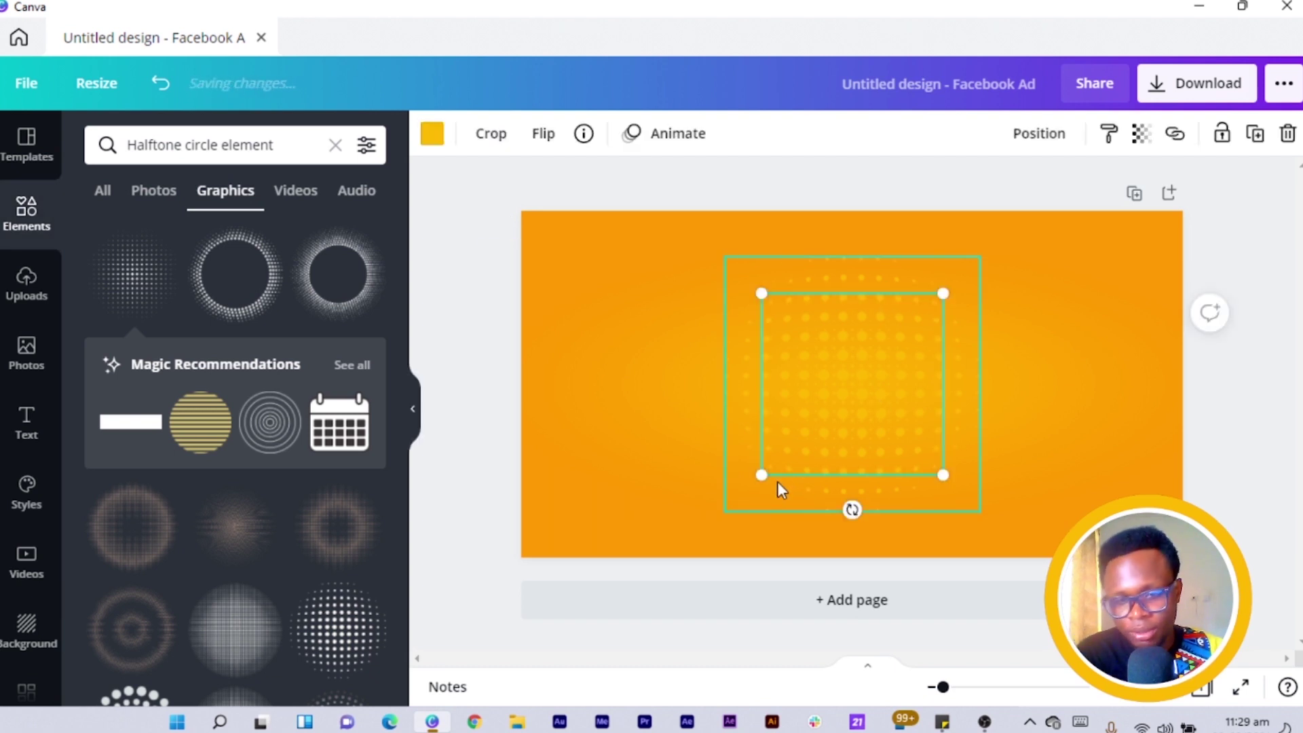
left_click_drag(730, 495, 719, 508)
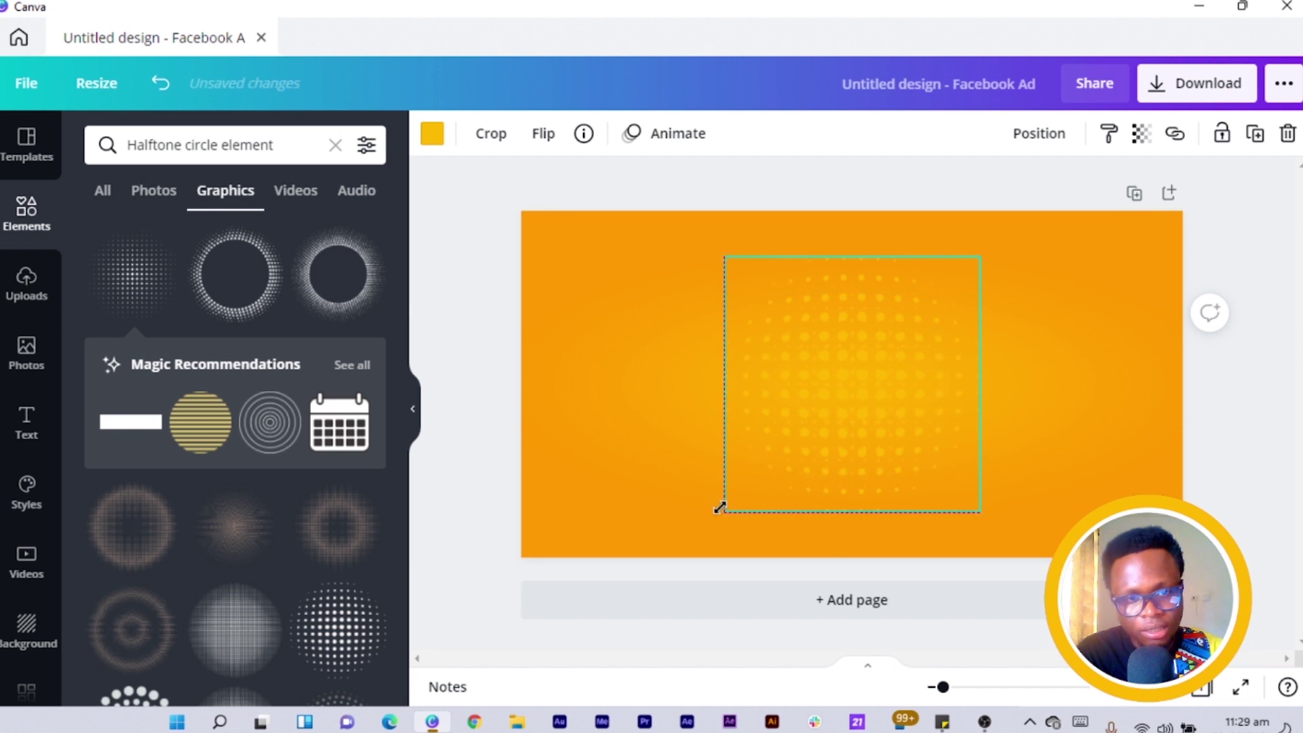
left_click_drag(689, 560, 677, 603)
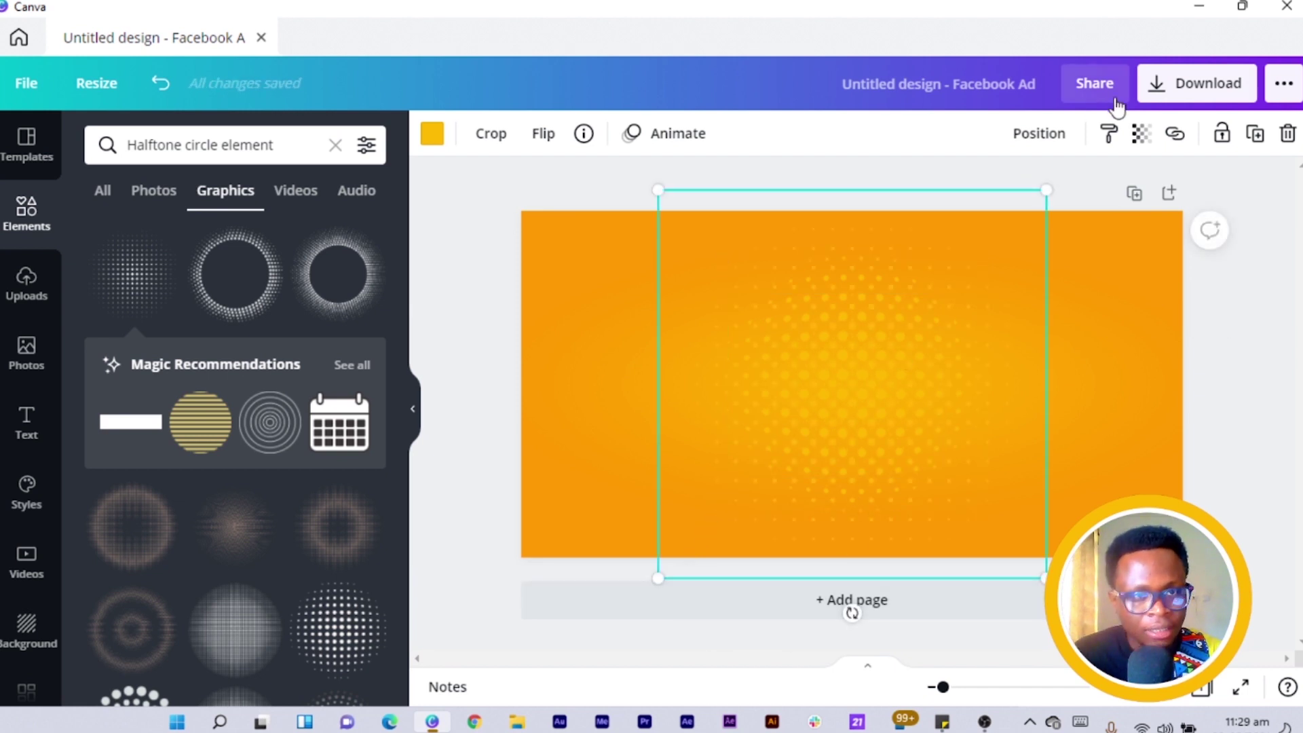
left_click(1035, 135)
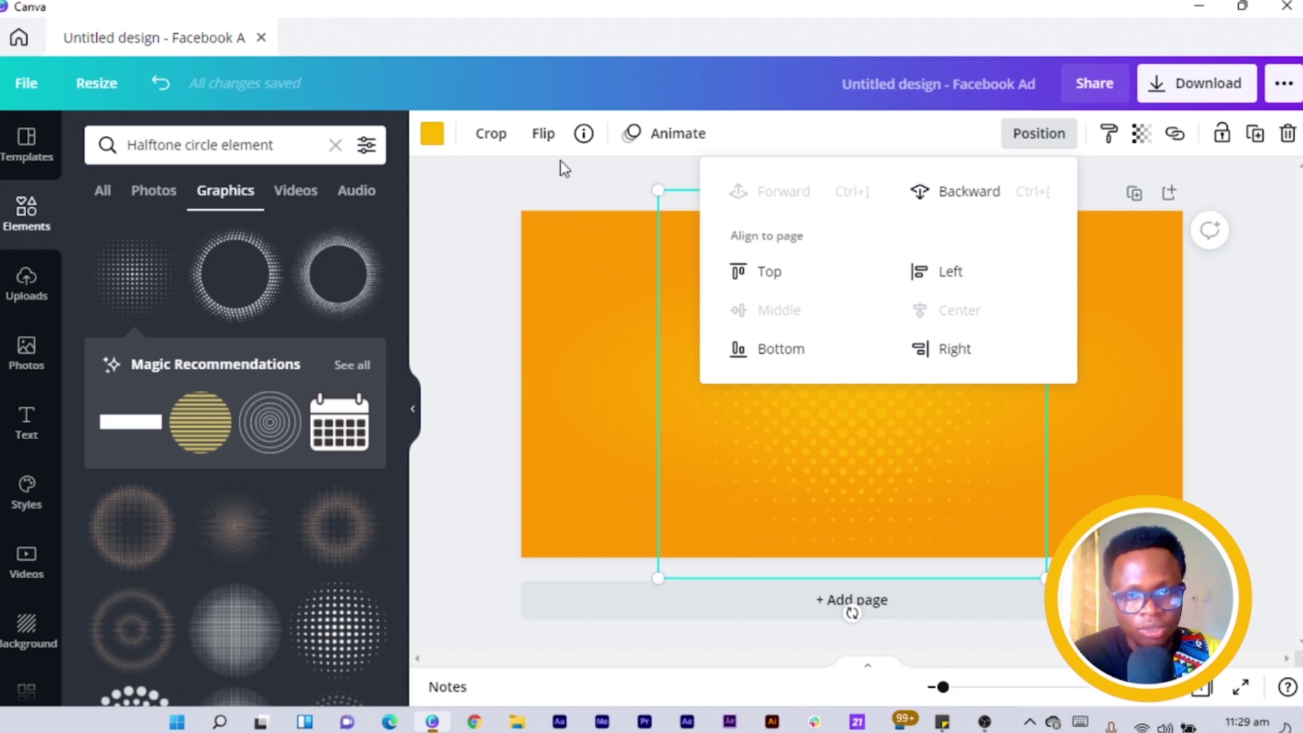
left_click(575, 197)
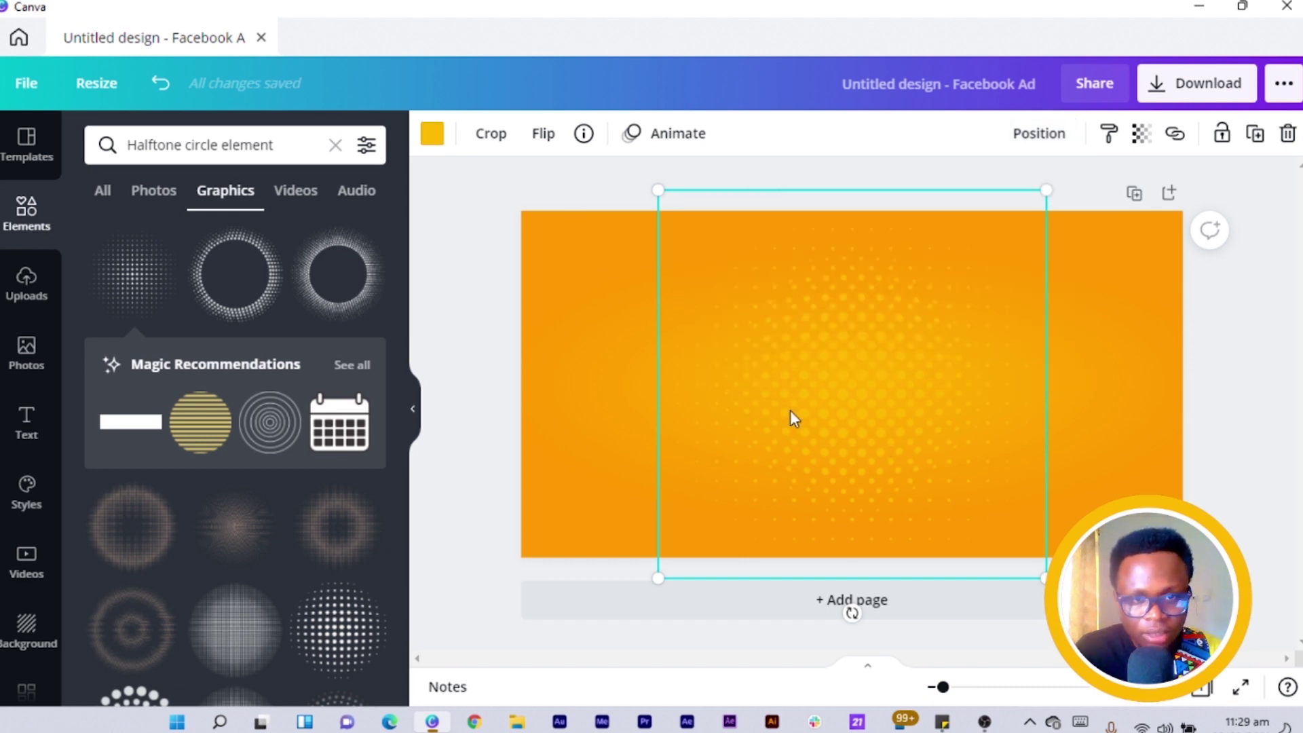
key("ctrl+z")
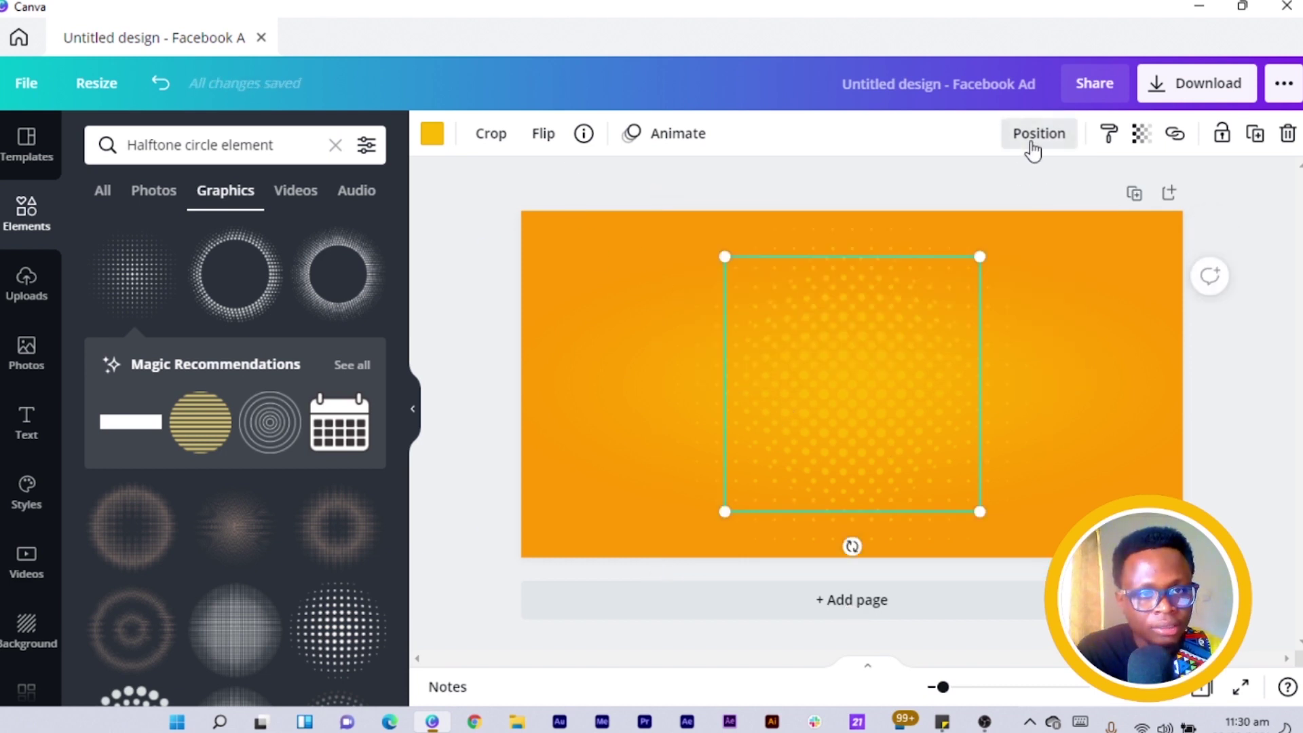
left_click(1034, 135)
left_click(611, 175)
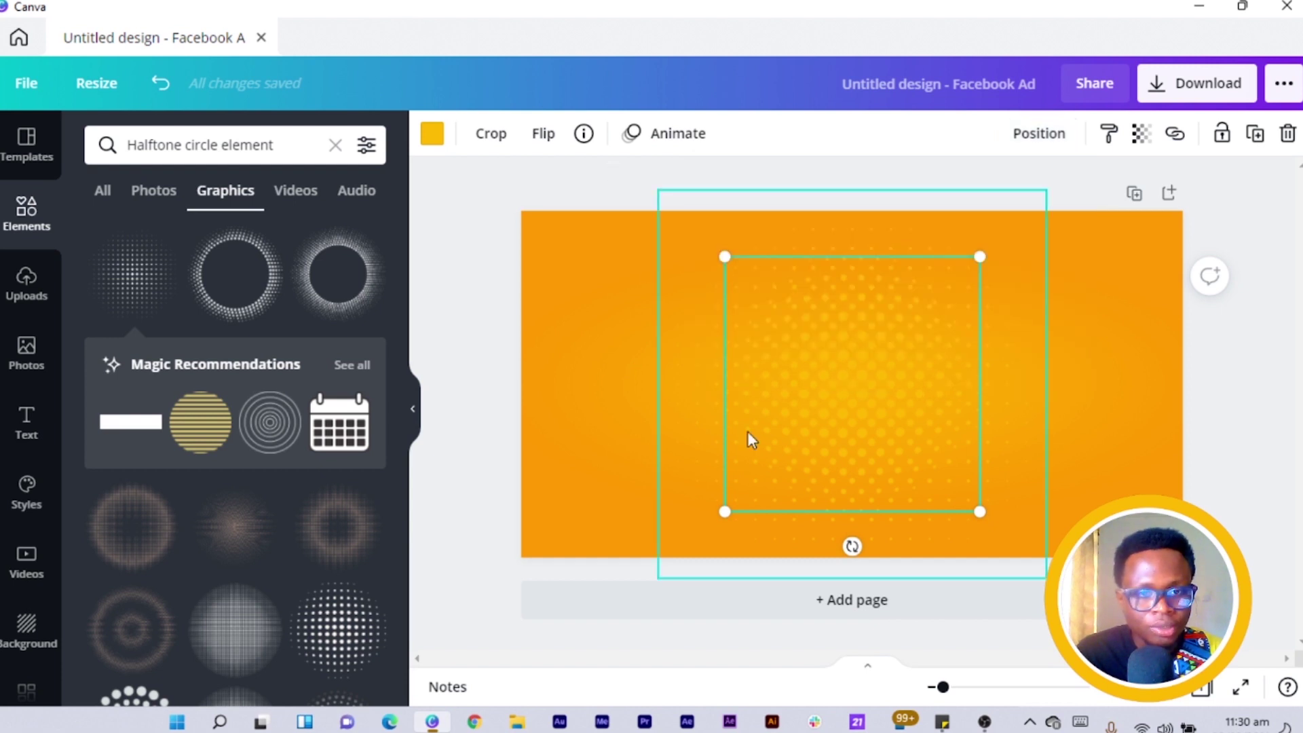
left_click(475, 256)
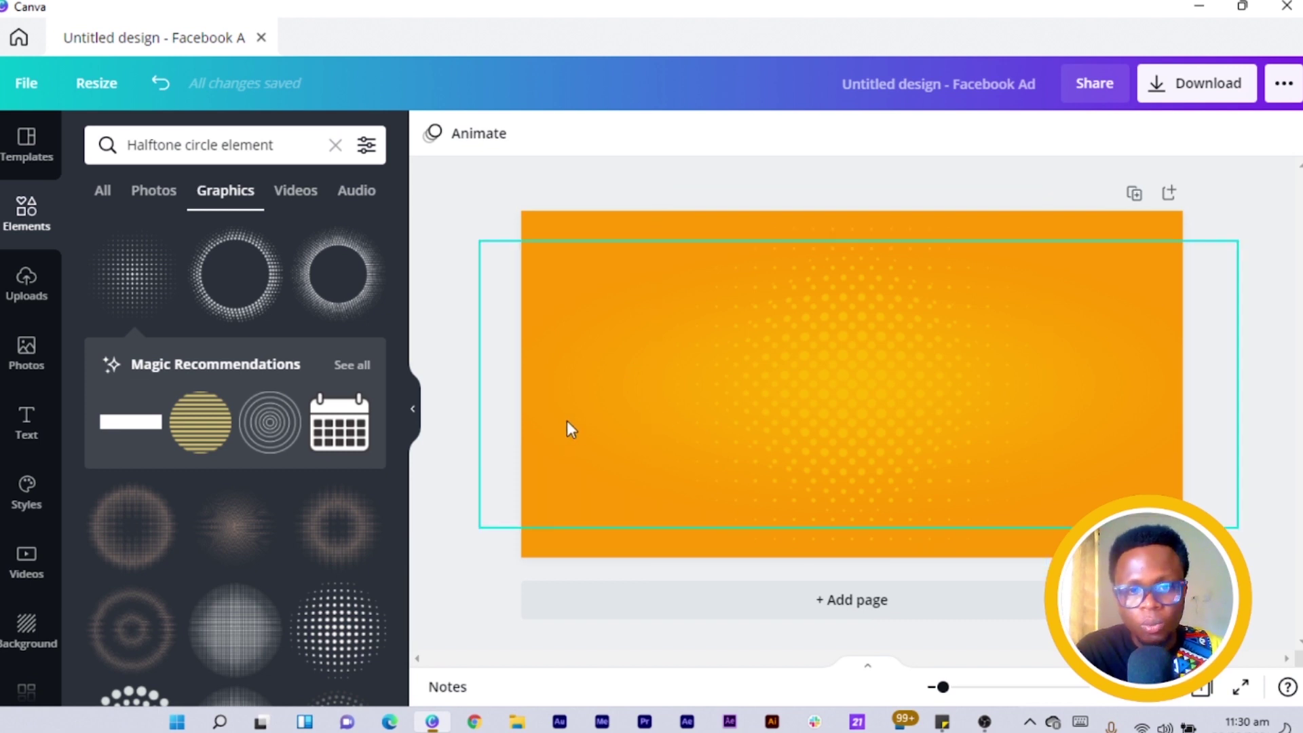
Duplicate the yellow glow ellipse, place the copy slightly higher than the original, and send it to the back.
left_click(588, 371)
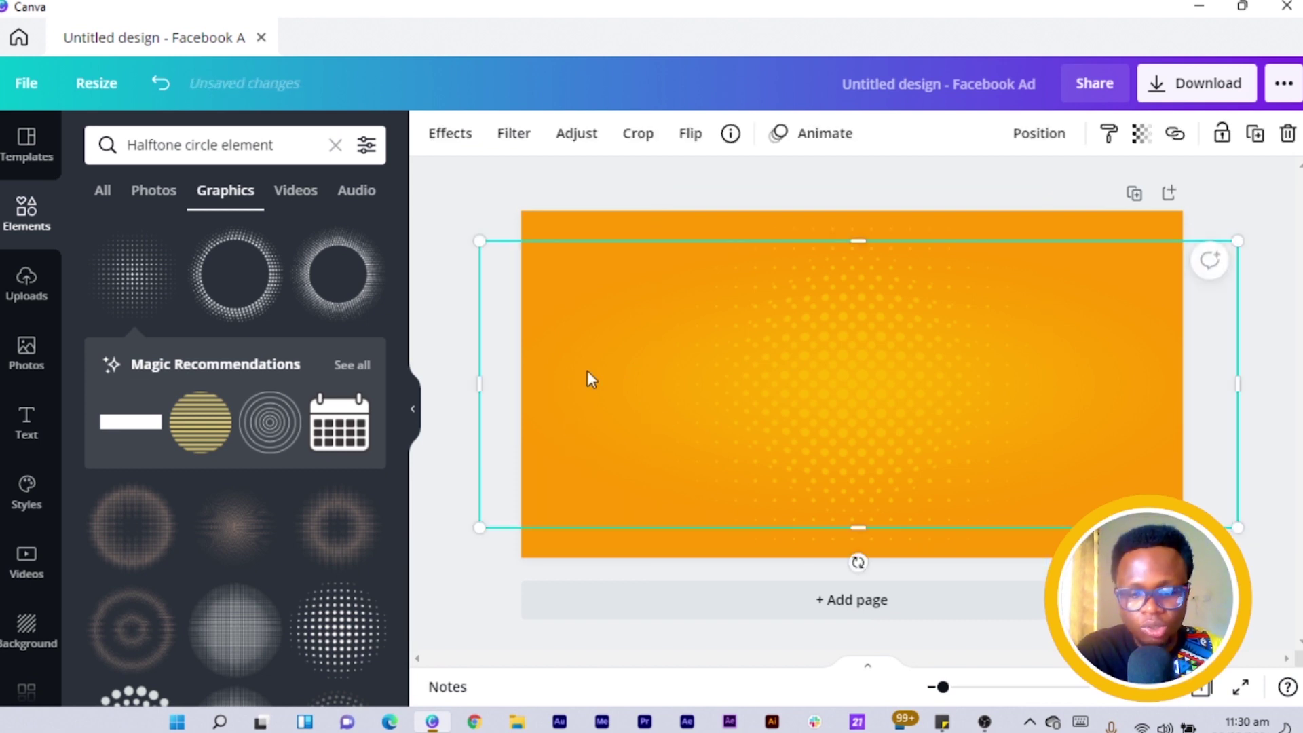
mouse_move(588, 370)
left_mouse_down()
mouse_move(595, 404)
mouse_move(590, 360)
mouse_move(588, 372)
left_mouse_up()
right_click(589, 372)
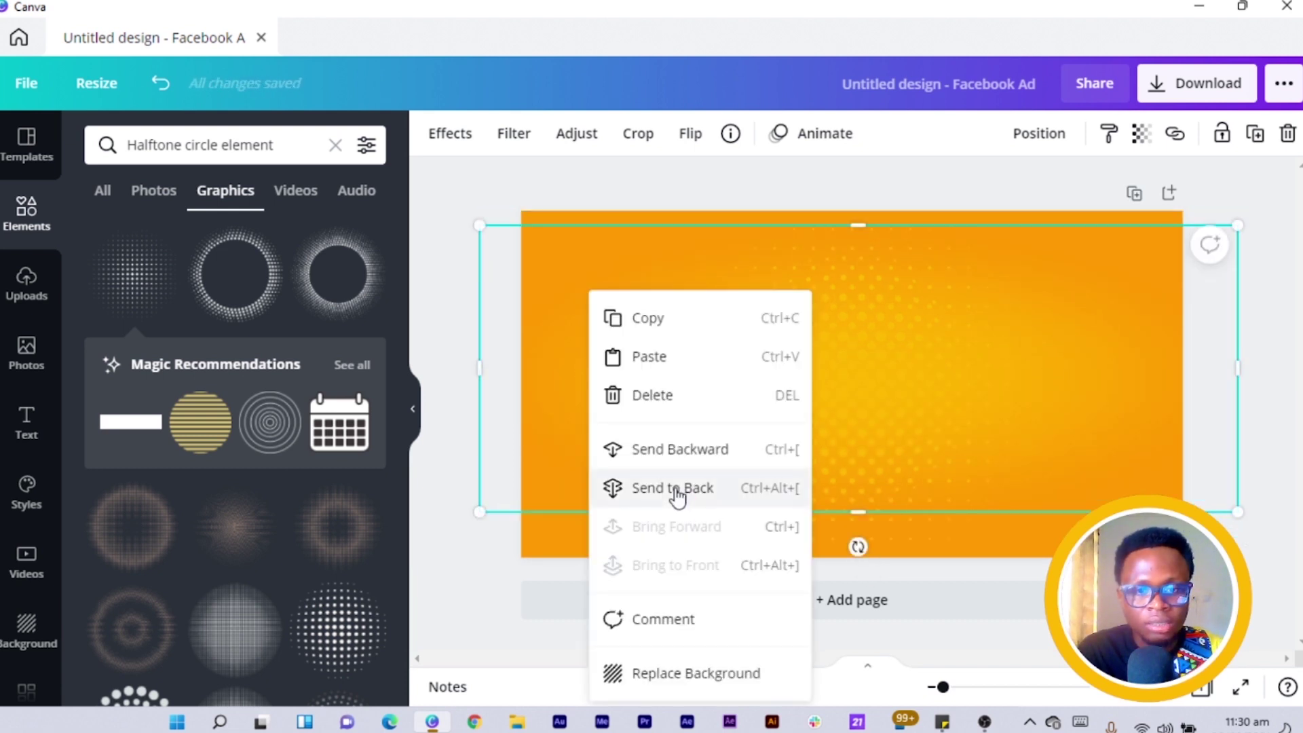
left_click(675, 488)
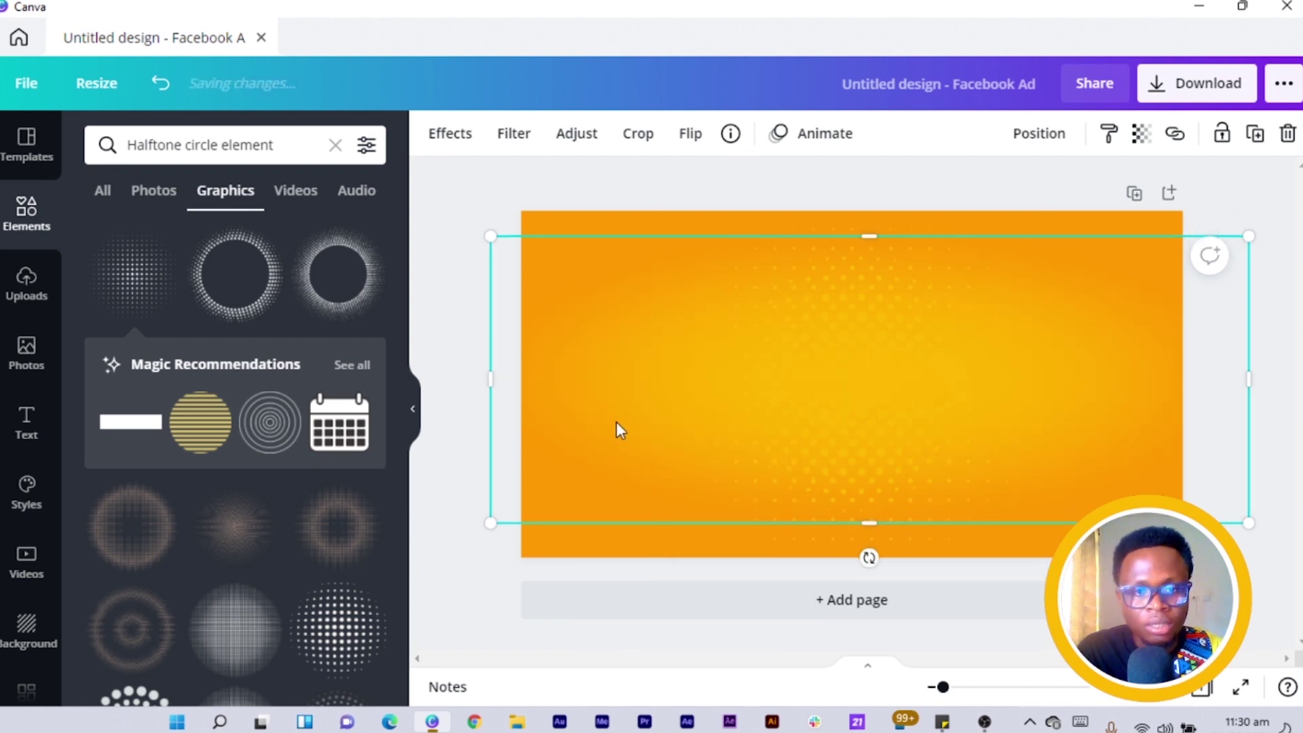
Place another copy of the yellow glow lower on the page and send it behind the halftone circles.
left_click_drag(617, 430, 618, 490)
right_click(641, 416)
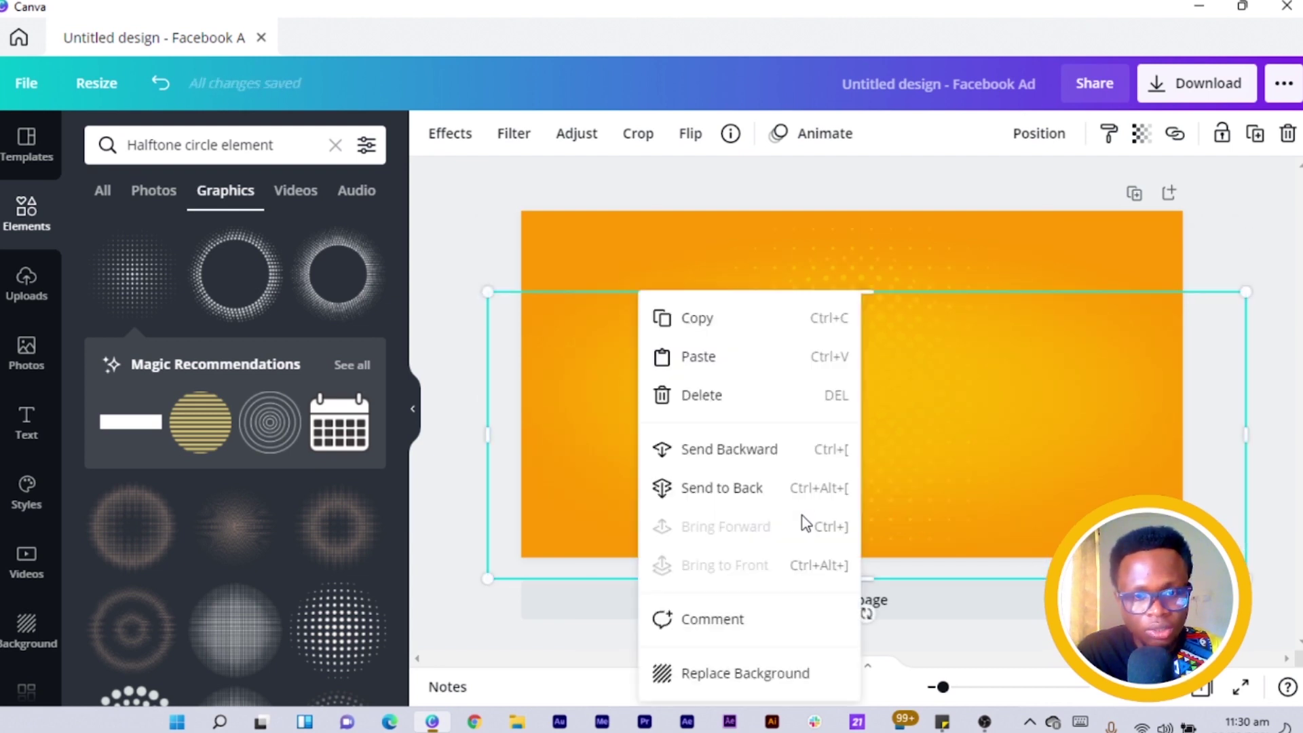
left_click(721, 487)
left_click(848, 263)
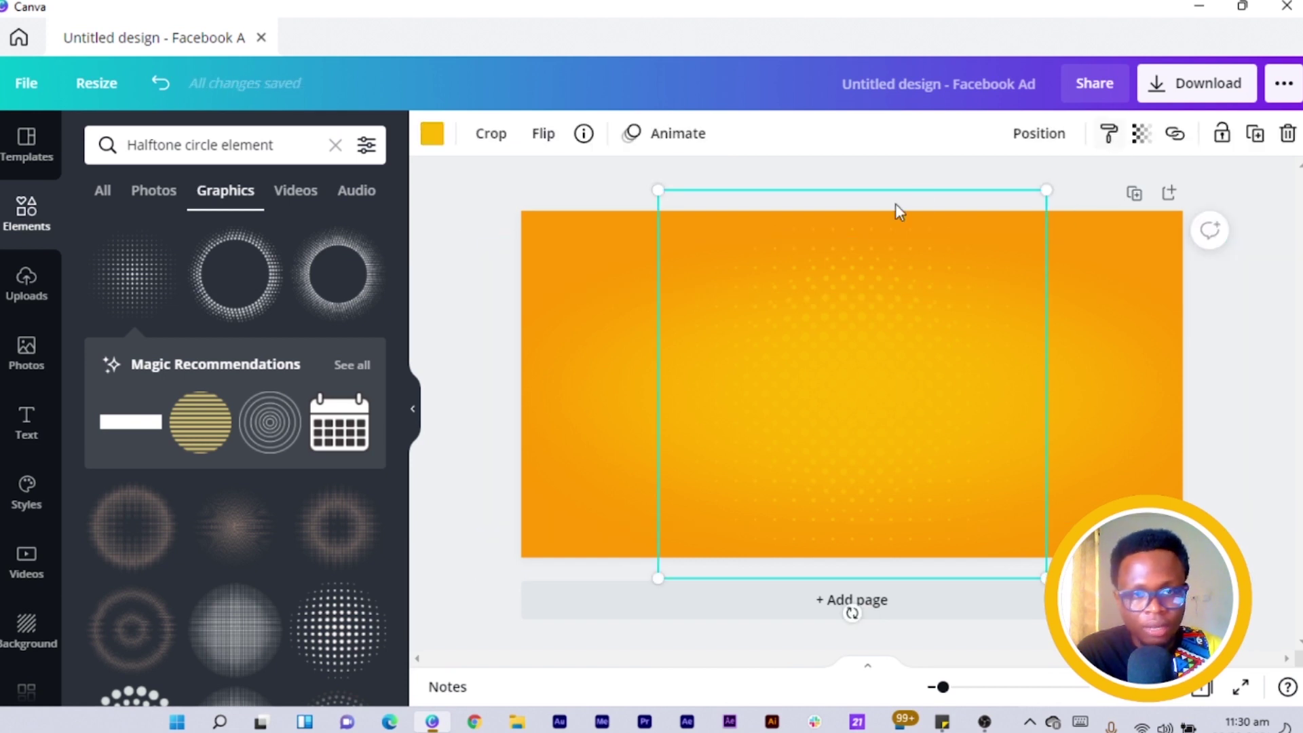
left_click_drag(864, 301, 836, 292)
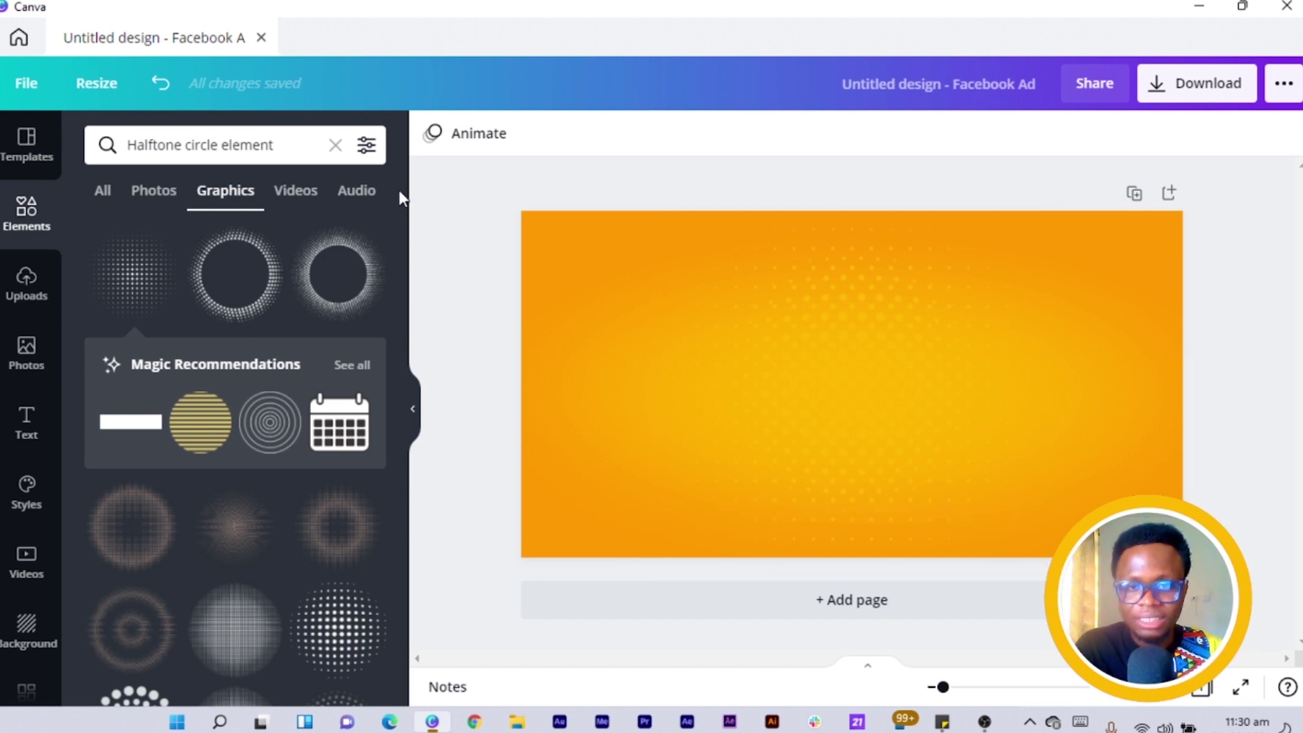
Add the heading "MEGA", enlarge it to size 128, and place it in the upper middle of the page.
left_click(27, 421)
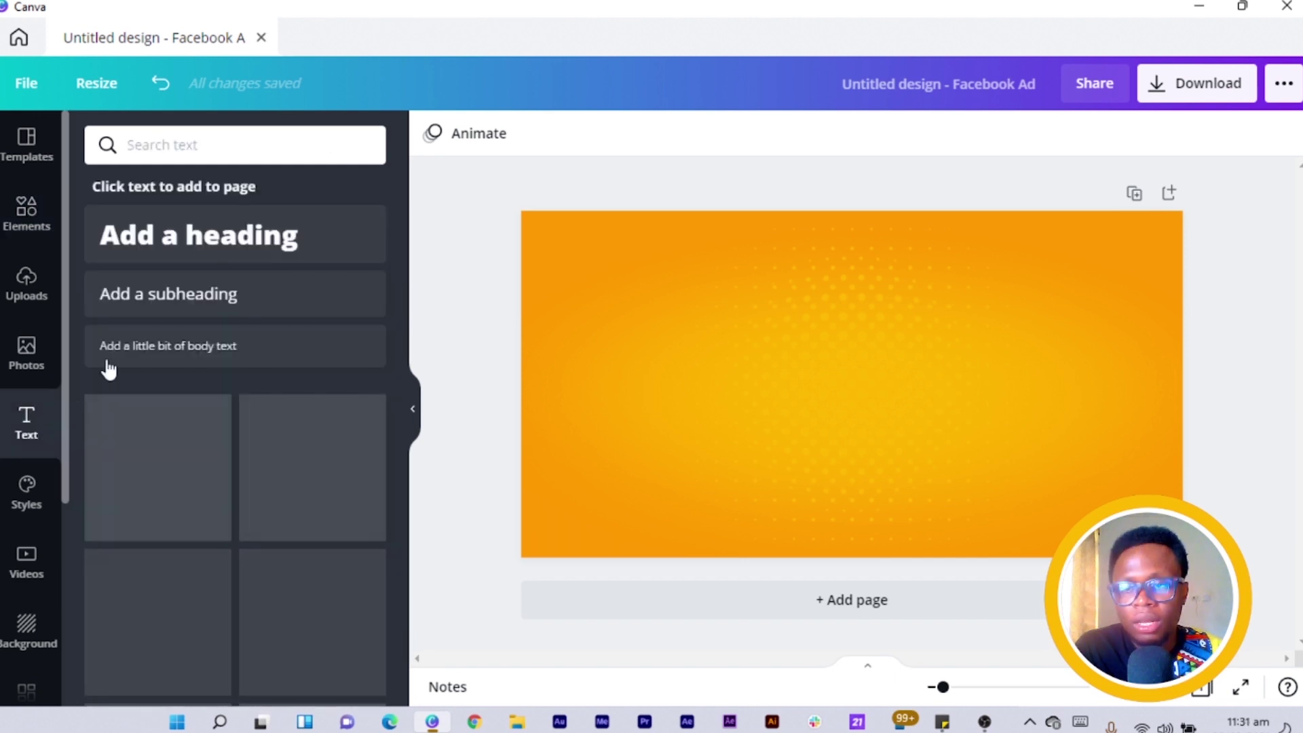
left_click(208, 237)
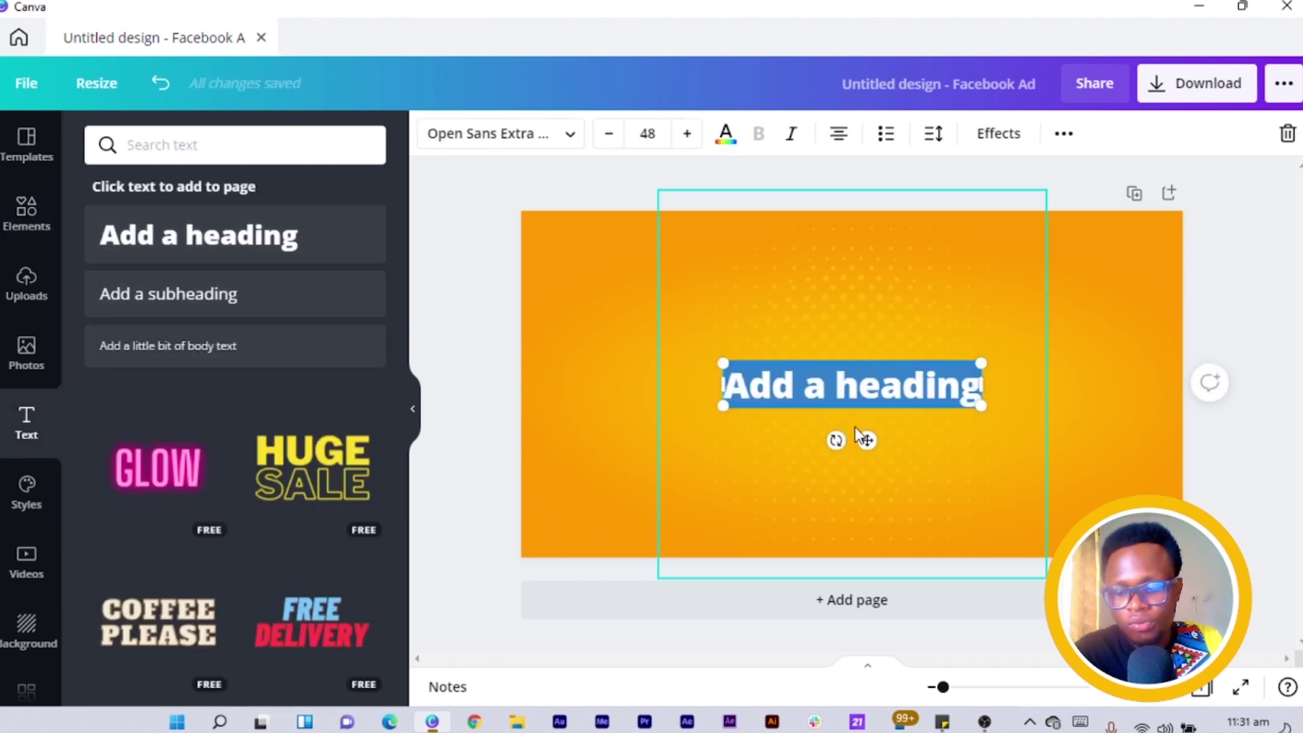
type("MEGA")
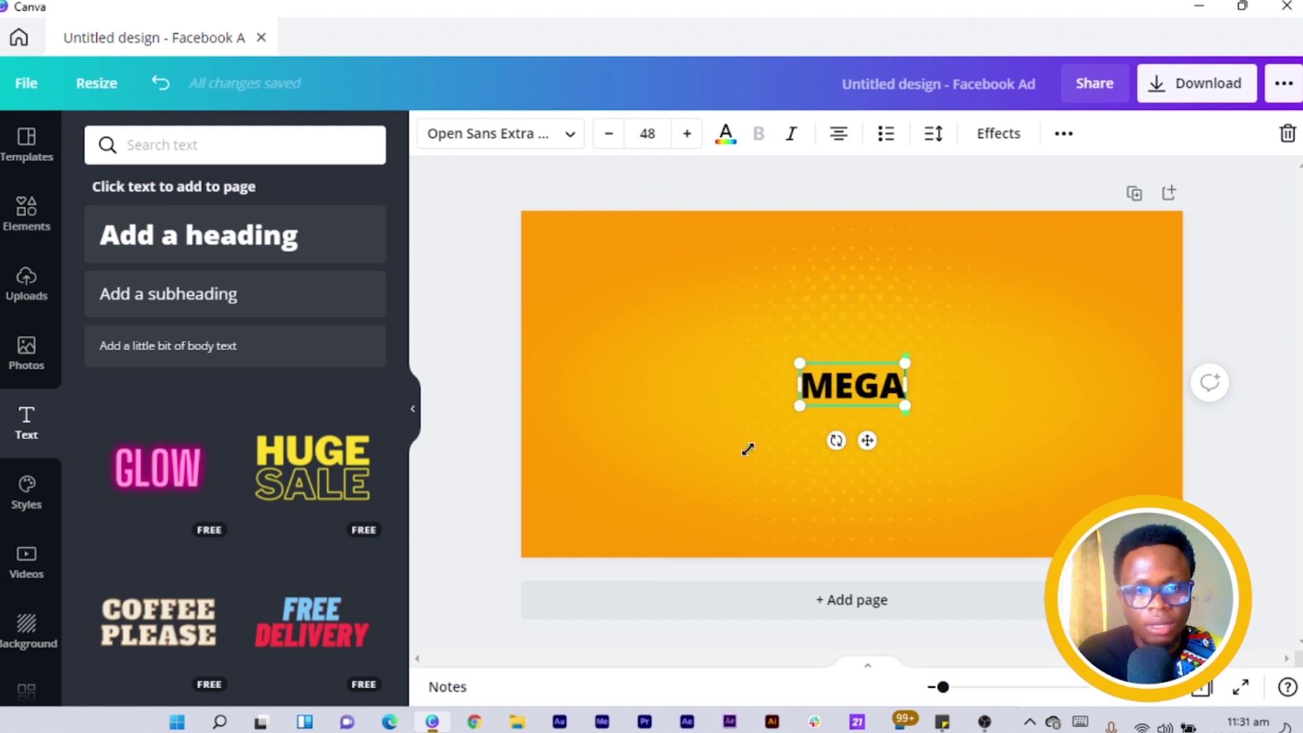
left_click_drag(747, 448, 712, 475)
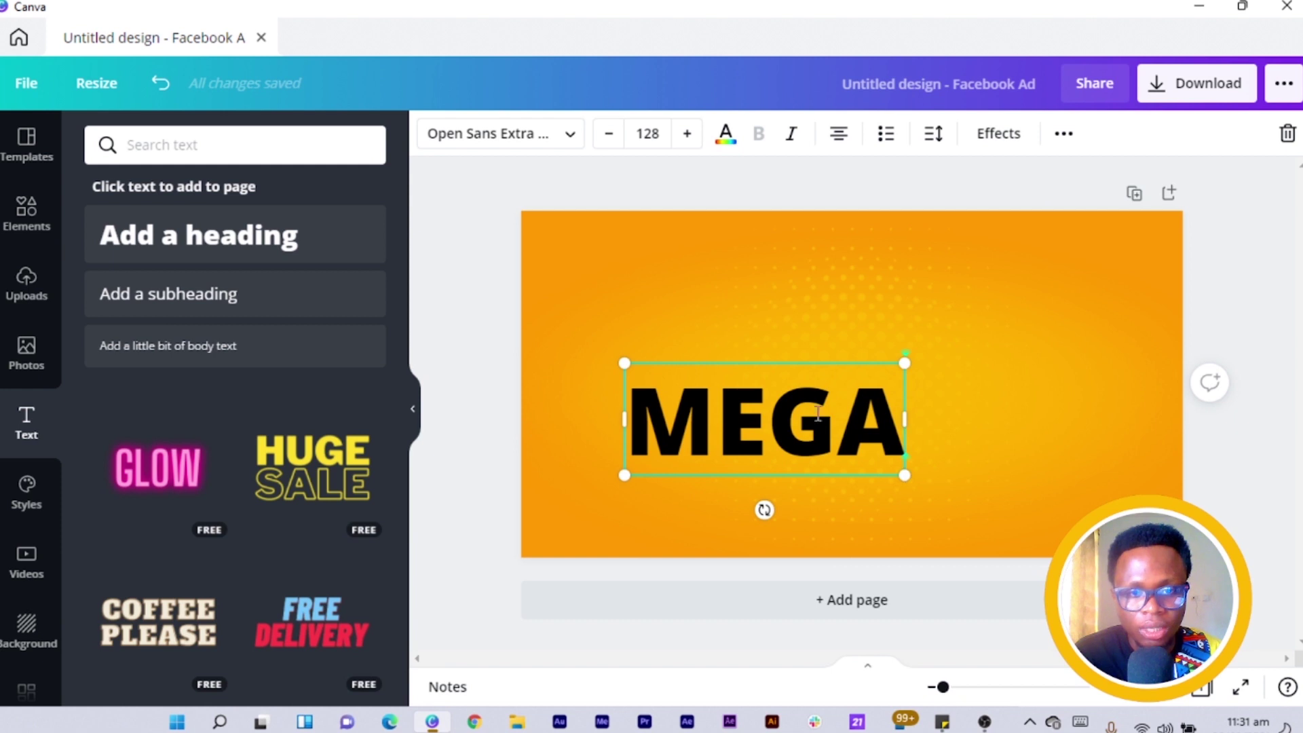
left_click(510, 336)
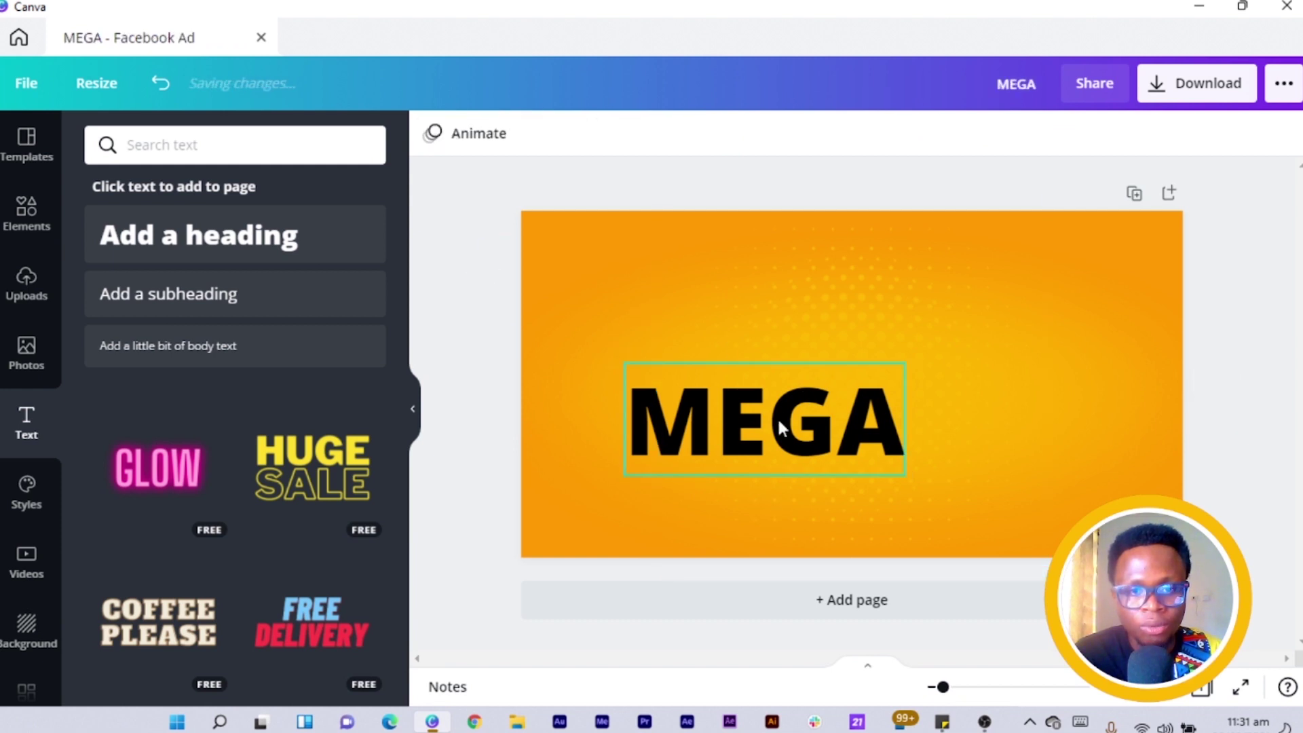
left_click_drag(786, 375, 881, 293)
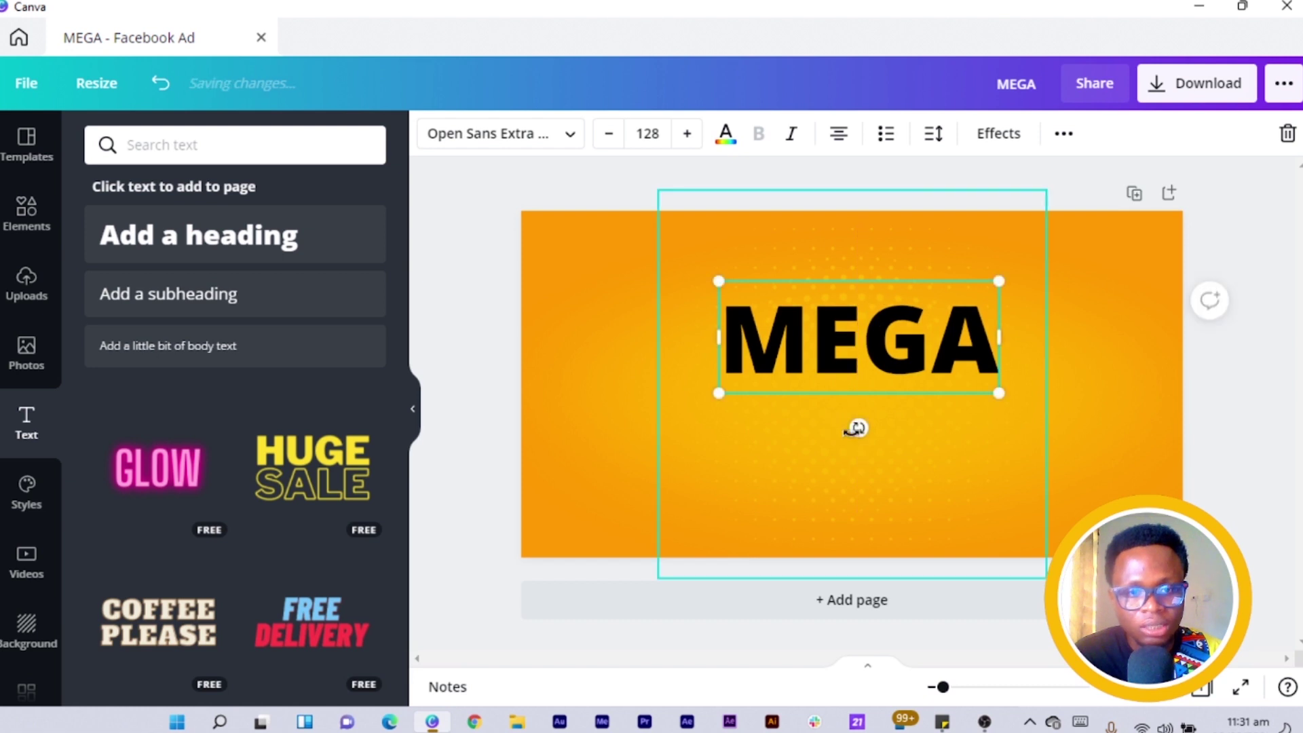
Rotate the MEGA heading slightly counter-clockwise so the word slopes gently upward.
left_click_drag(860, 428, 864, 433)
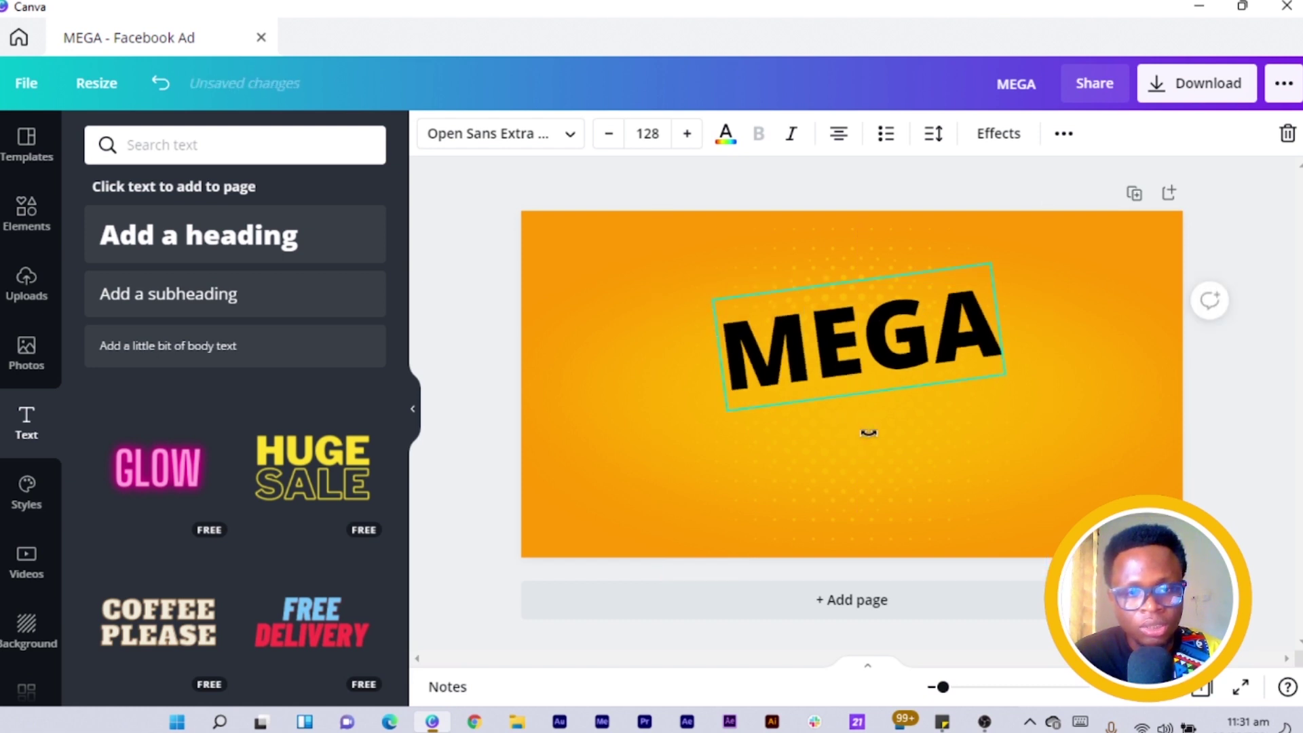
left_click_drag(889, 427, 869, 427)
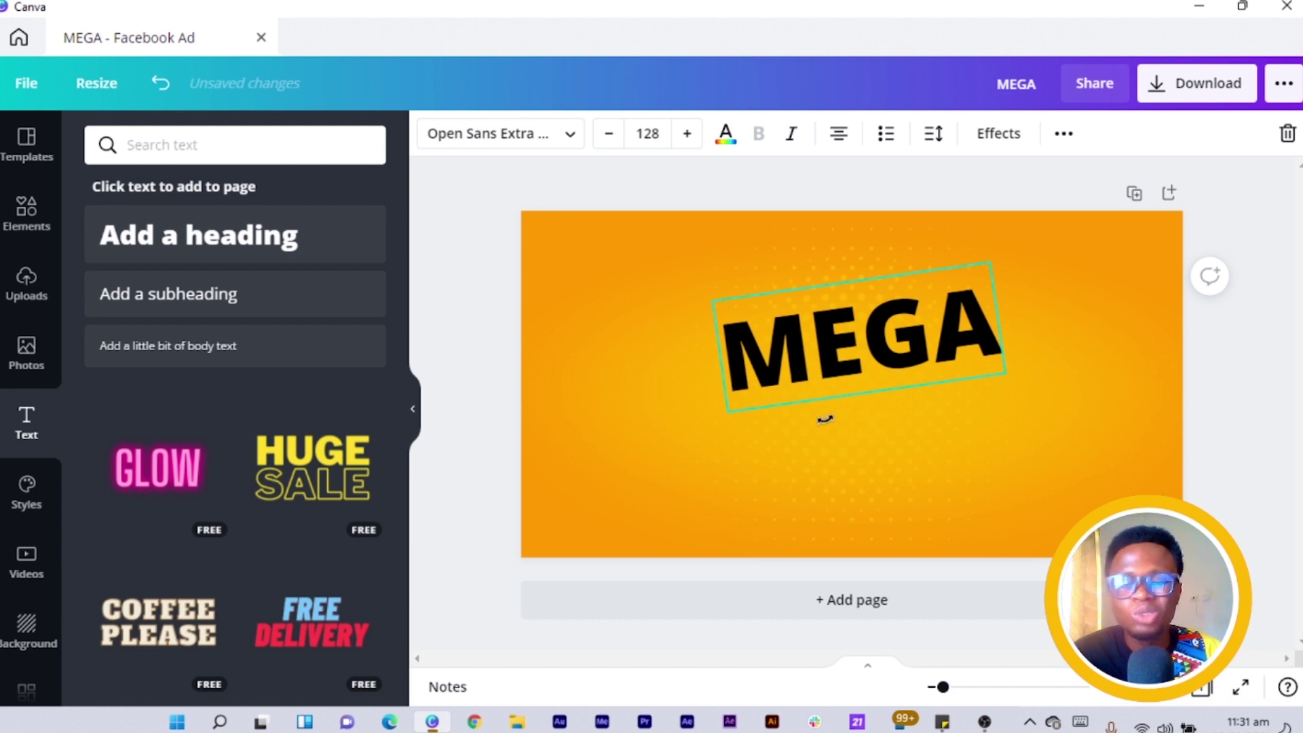
left_click_drag(850, 367, 913, 425)
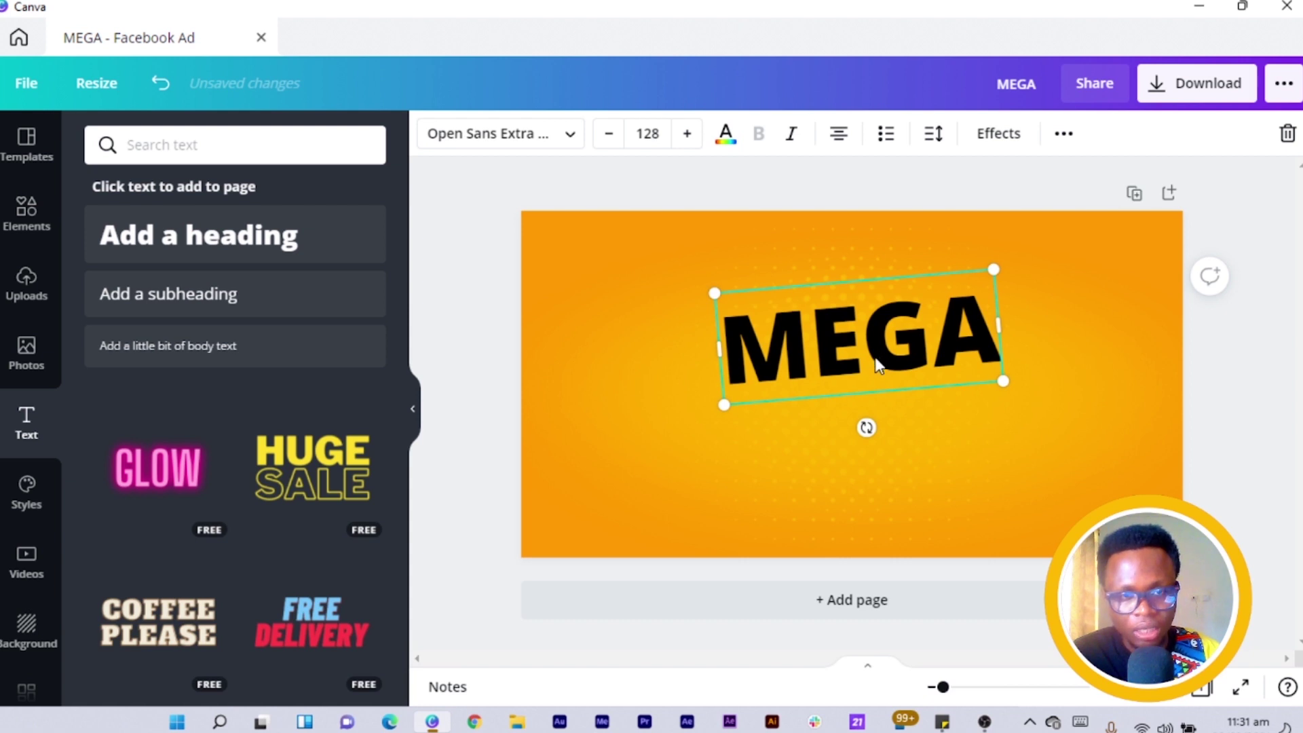
Duplicate the tilted MEGA heading, place the copy directly beneath it, and change the copy's text to "SALE".
left_click_drag(876, 369, 844, 432)
key("ctrl+d")
double_click(844, 431)
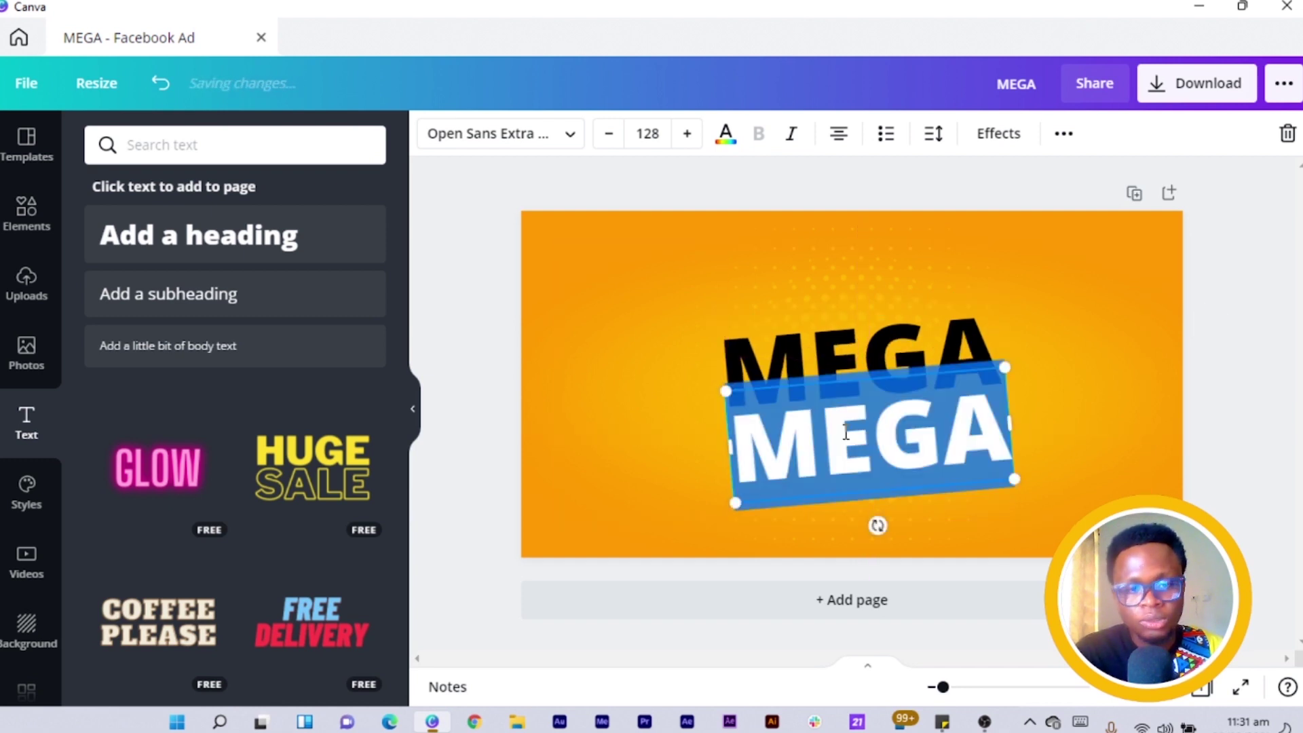
type("SALE")
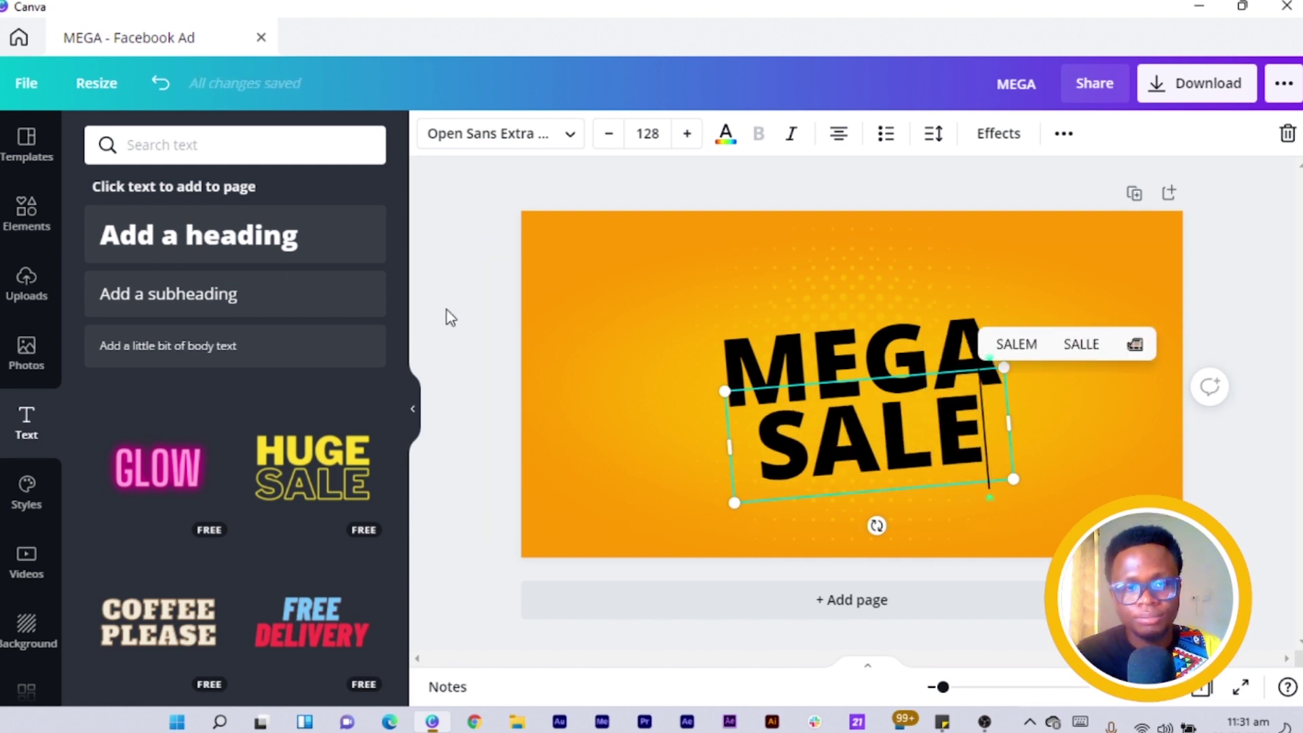
Finish editing the SALE text, select the MEGA and SALE headings together, and centre the pair on the page.
key("Escape")
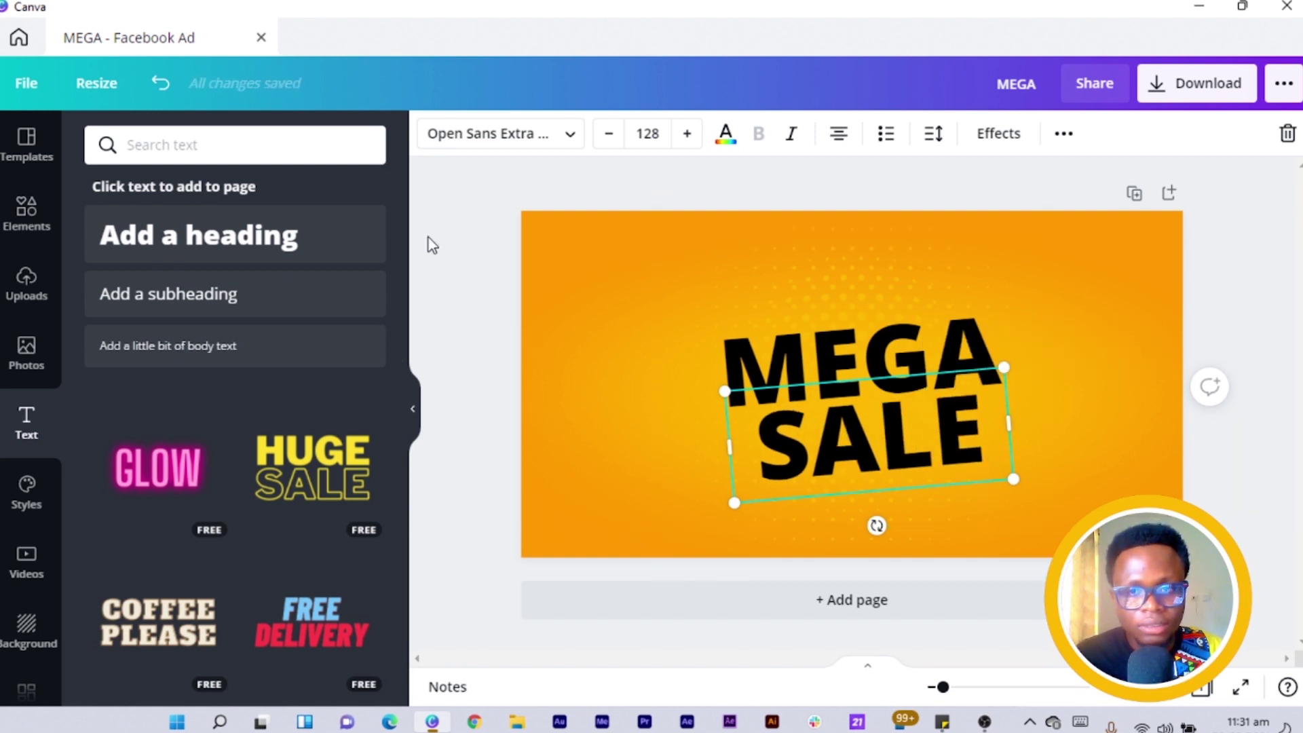
left_click_drag(854, 460, 811, 461)
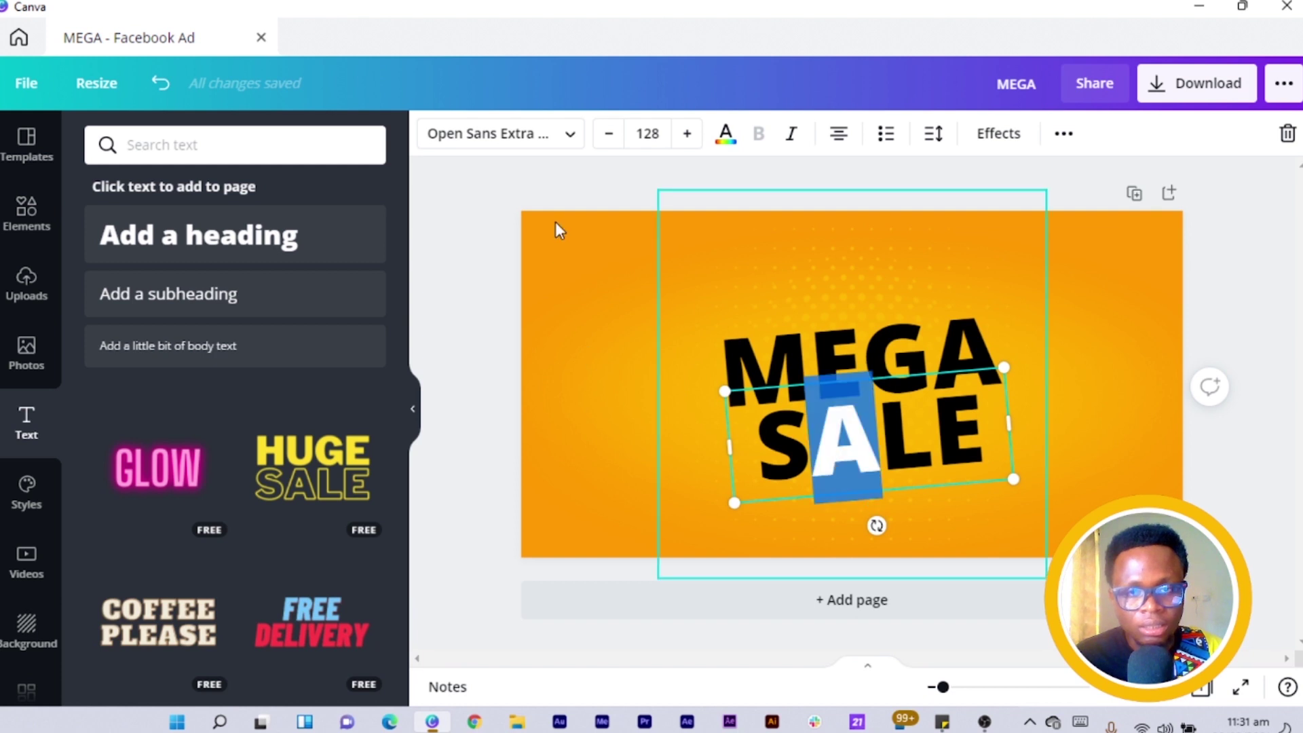
left_click(565, 199)
left_click_drag(894, 418, 883, 427)
key("ctrl+z")
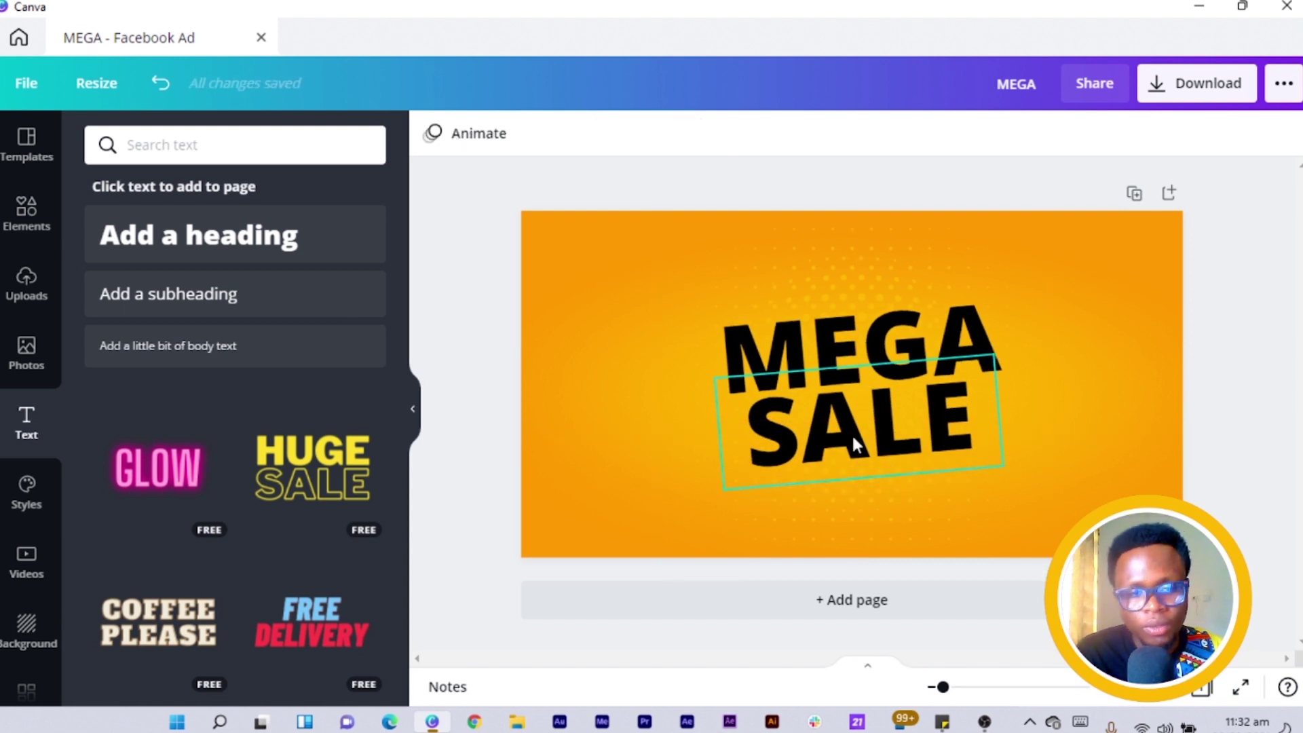
left_click(854, 443)
left_click(843, 333, "shift")
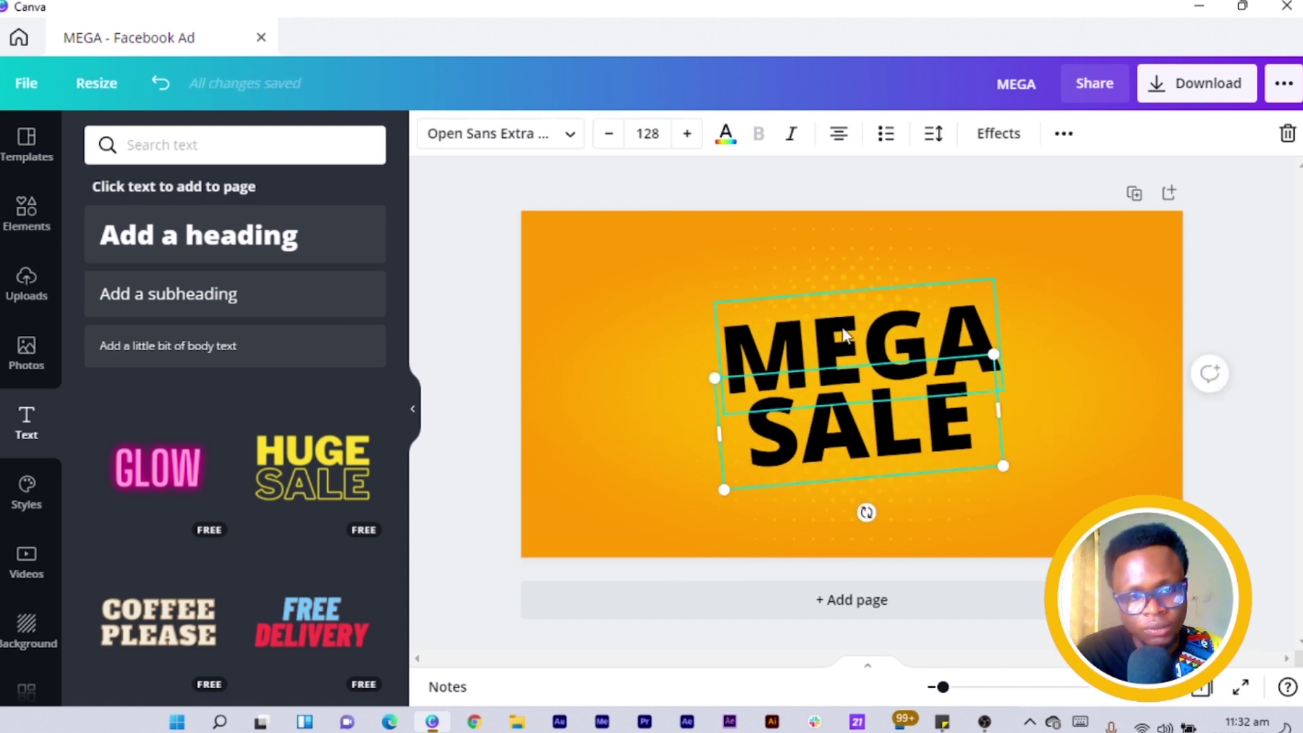
left_click_drag(828, 425, 840, 338)
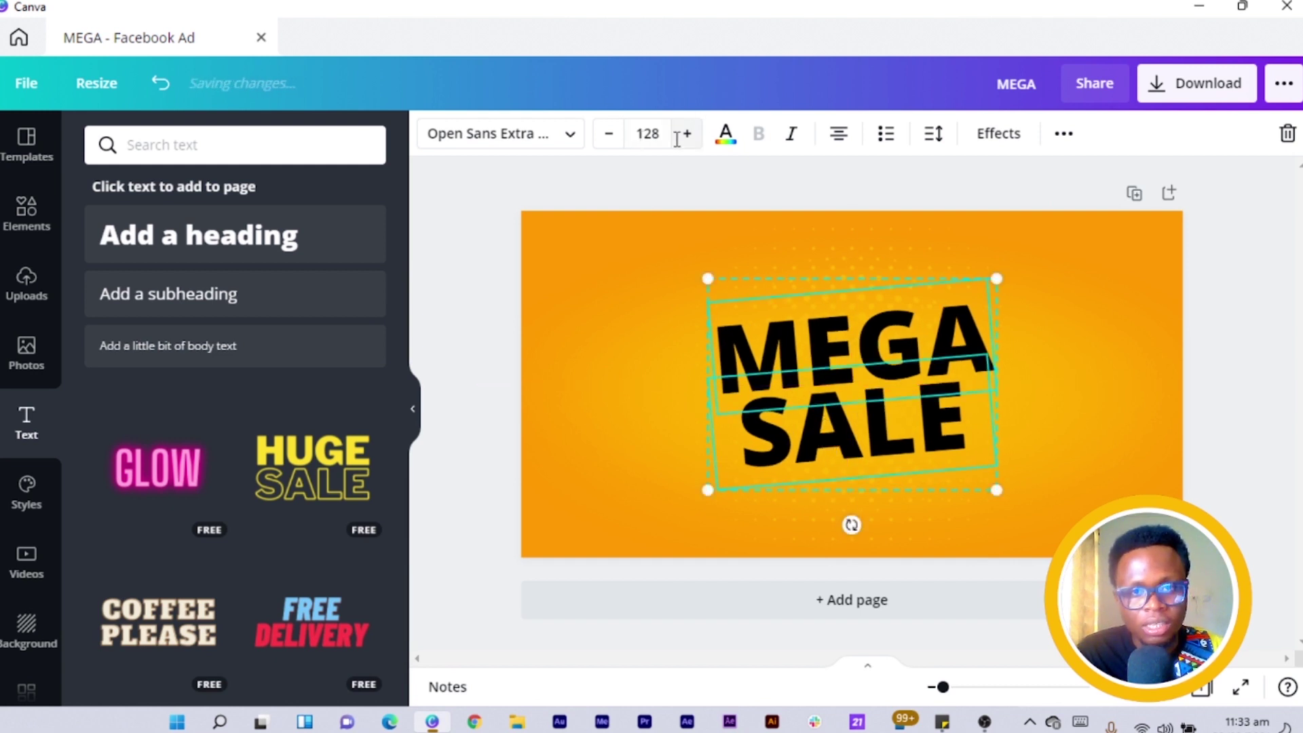
Change the text colour of both the MEGA and SALE headings to white.
left_click(725, 135)
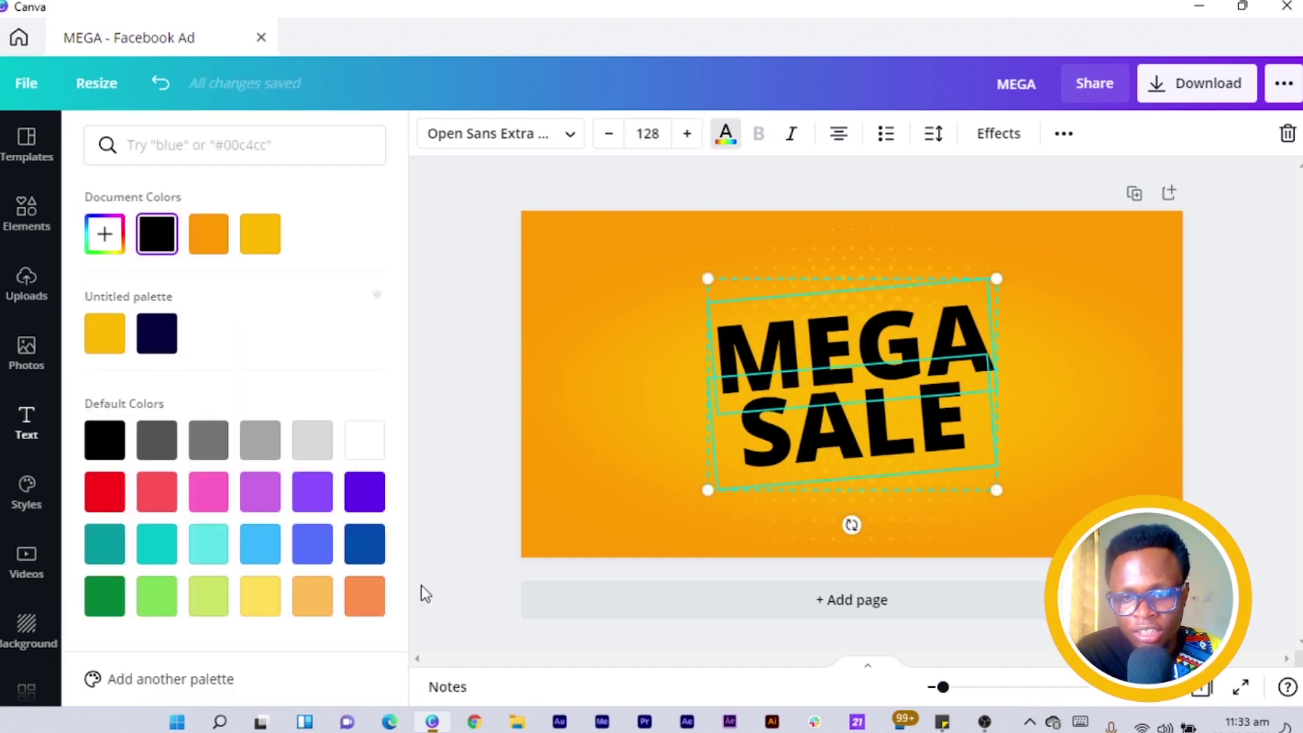
left_click(375, 450)
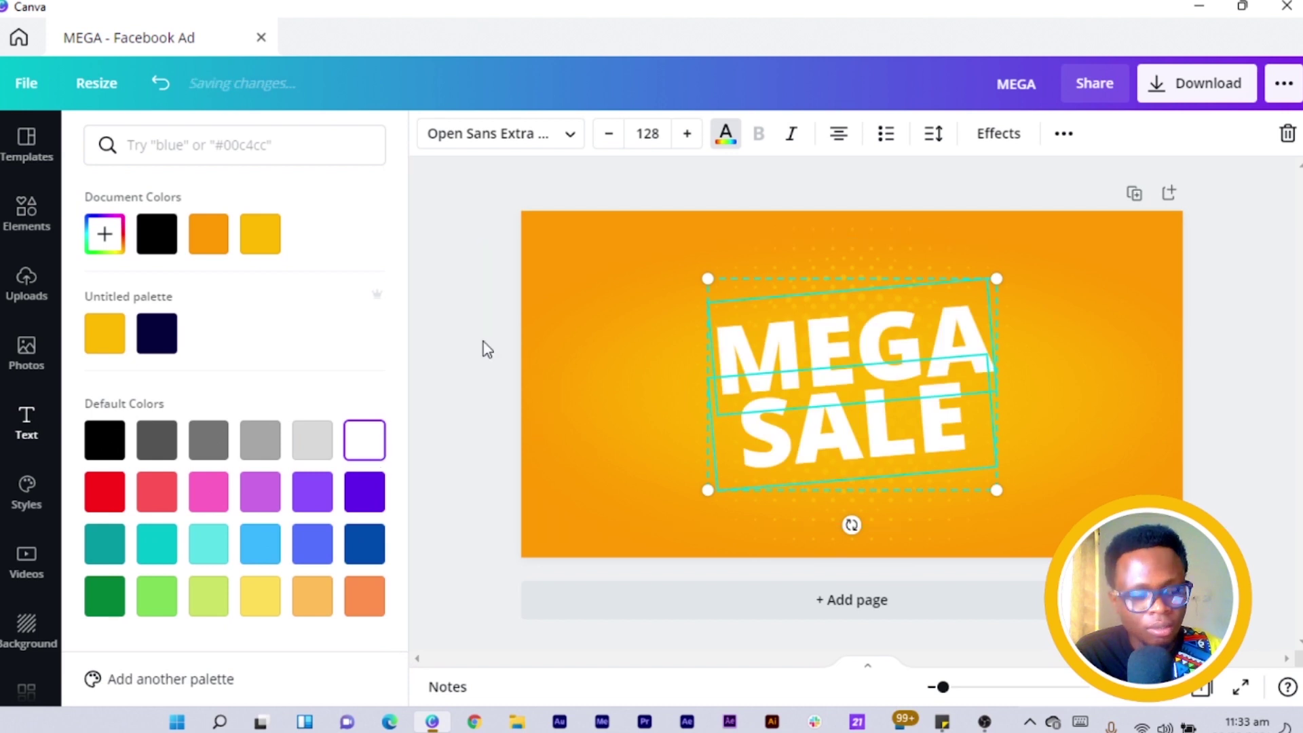
left_click(454, 221)
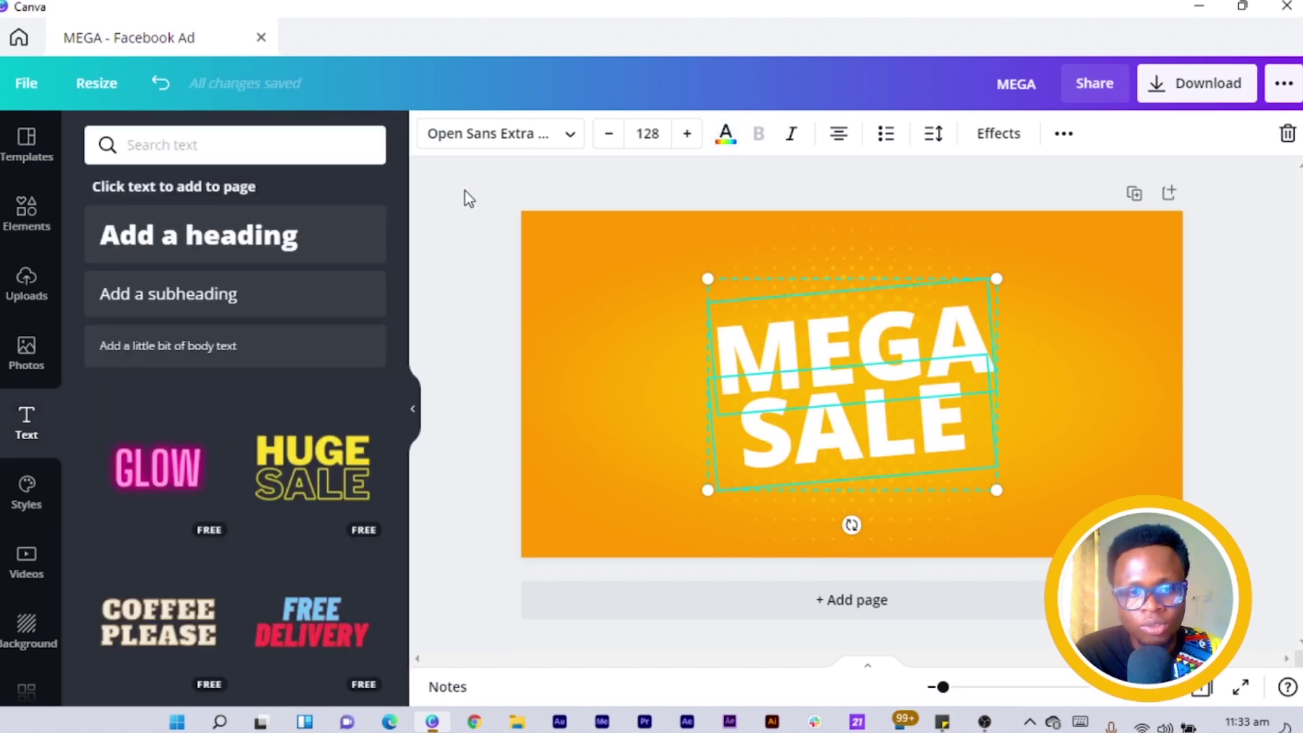
left_click(465, 197)
Apply the Echo text effect to the MEGA heading.
left_click(849, 323)
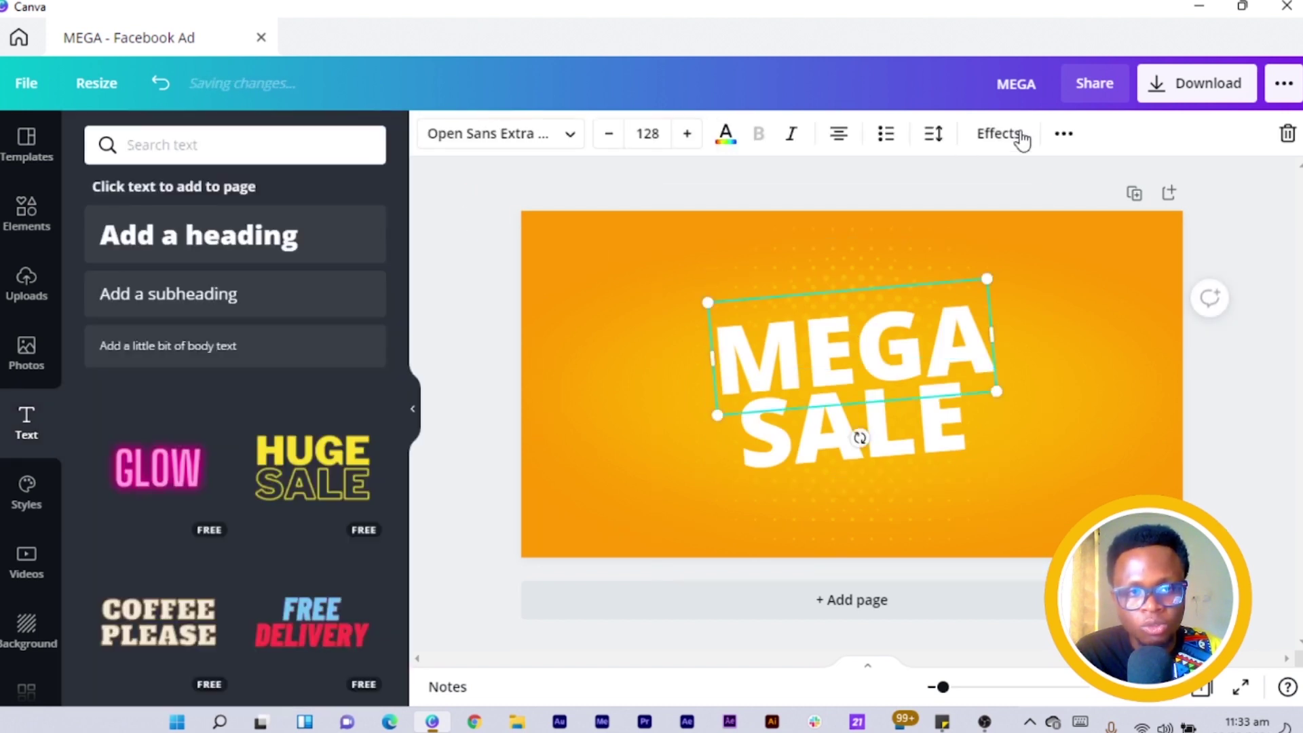
left_click(1011, 134)
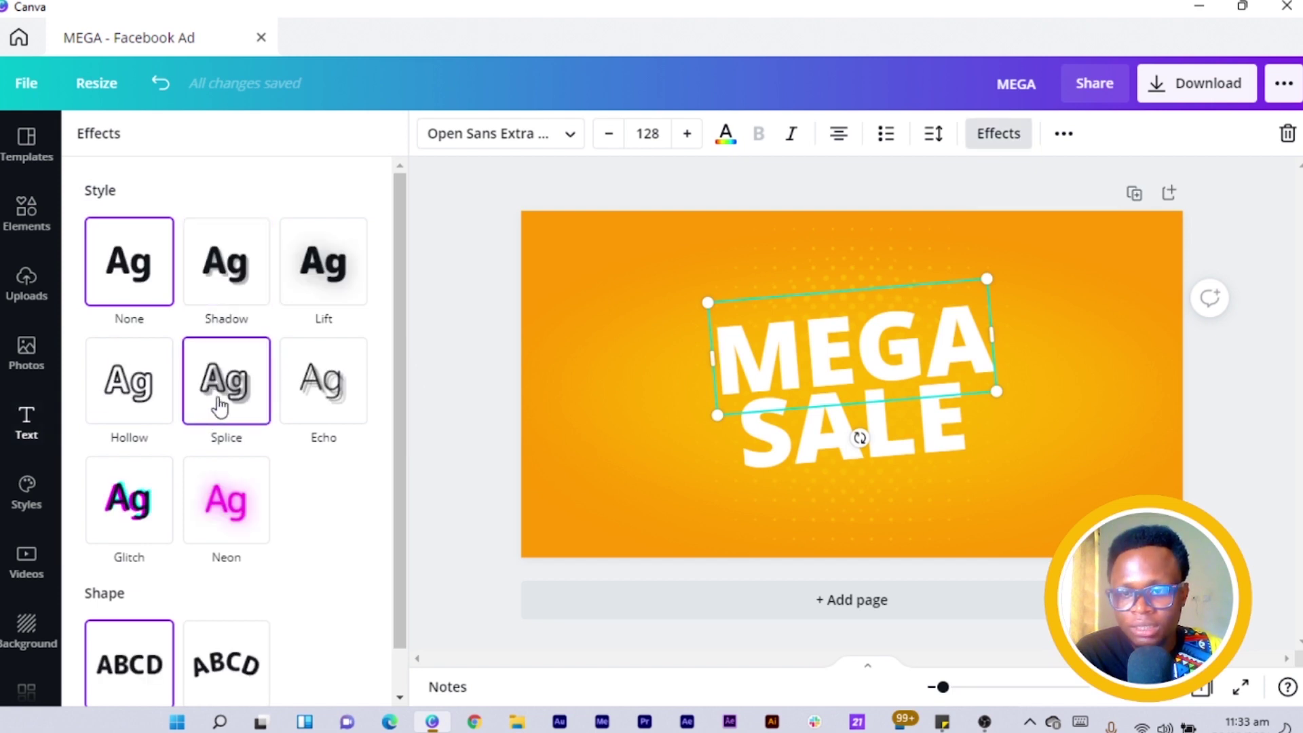
left_click(316, 427)
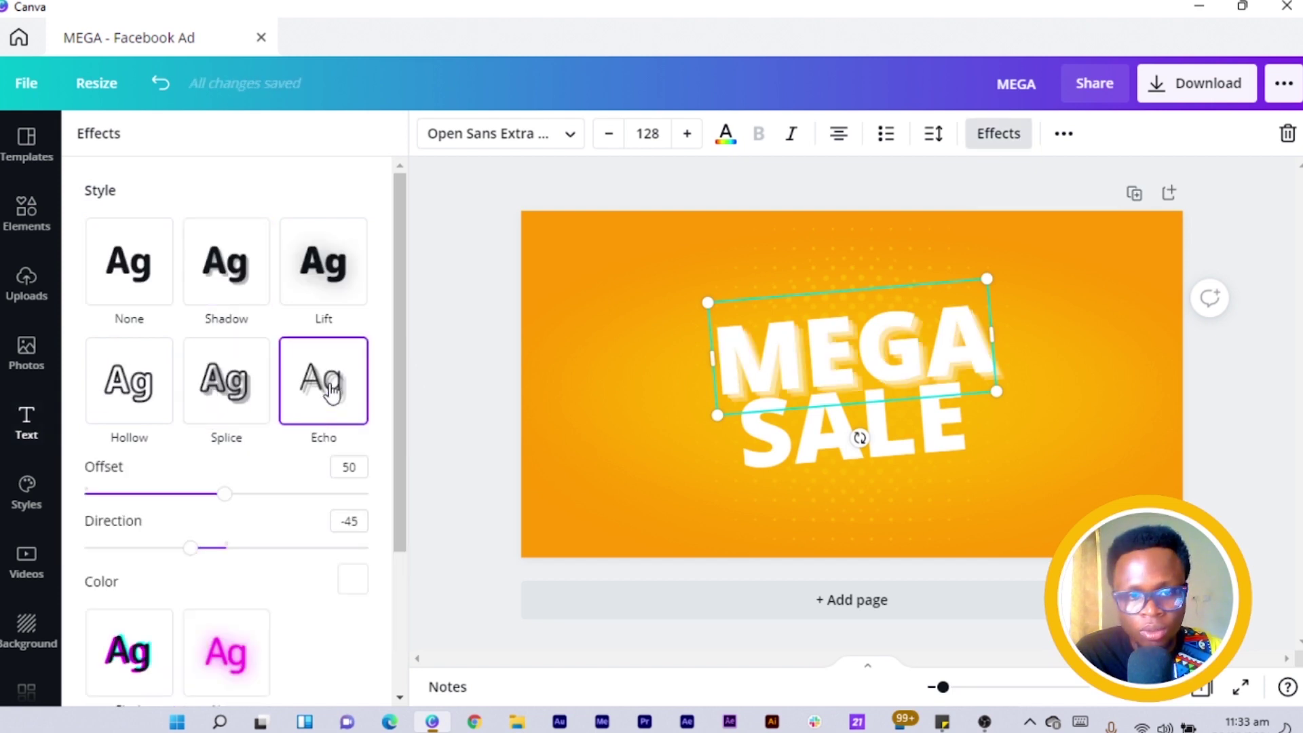
scroll(331, 434, "down", 3)
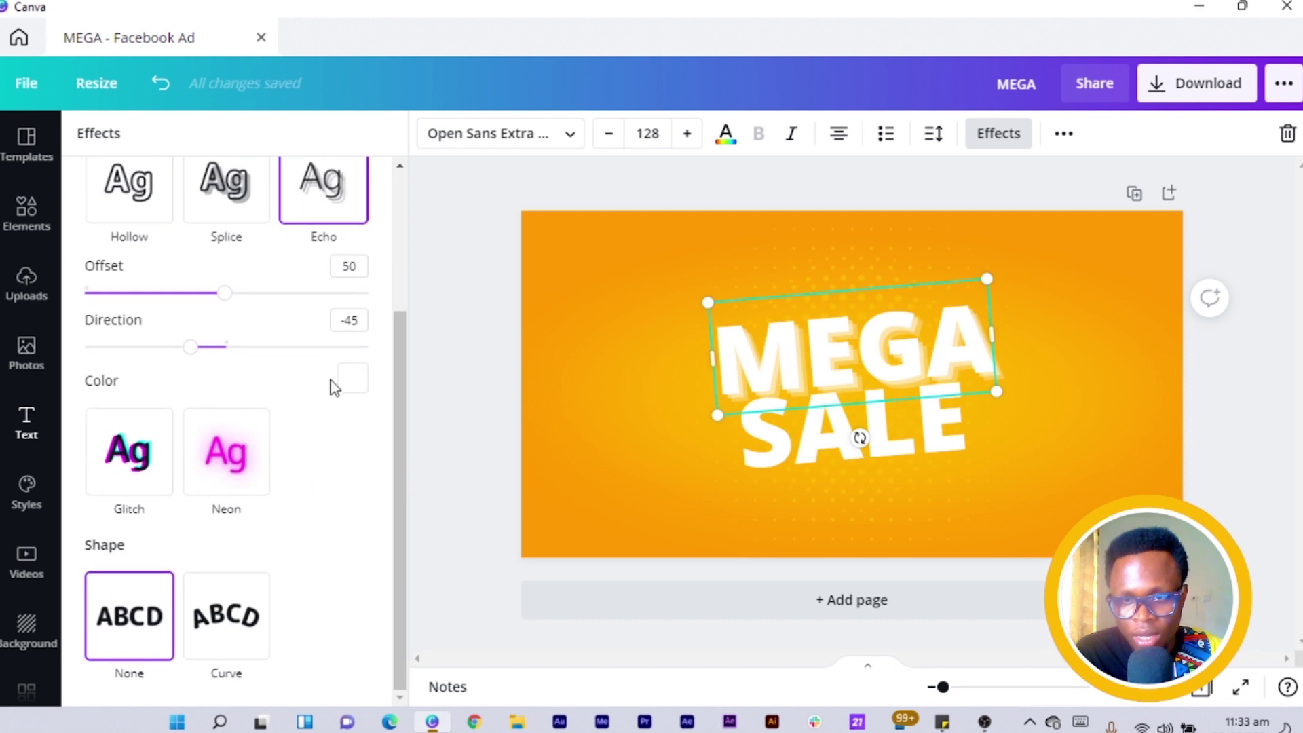
Set the colour of MEGA's Echo effect to the custom red-orange #FF3D00.
left_click(352, 380)
left_click(193, 132)
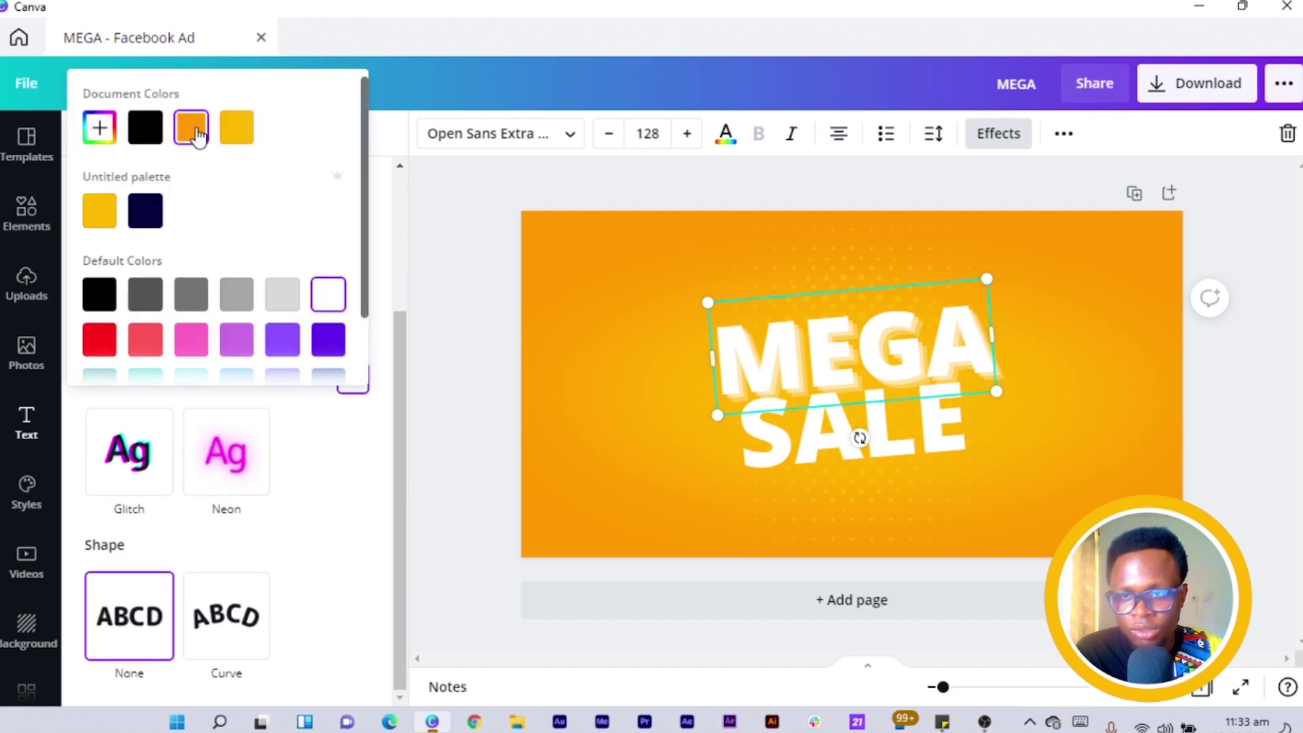
left_click(237, 127)
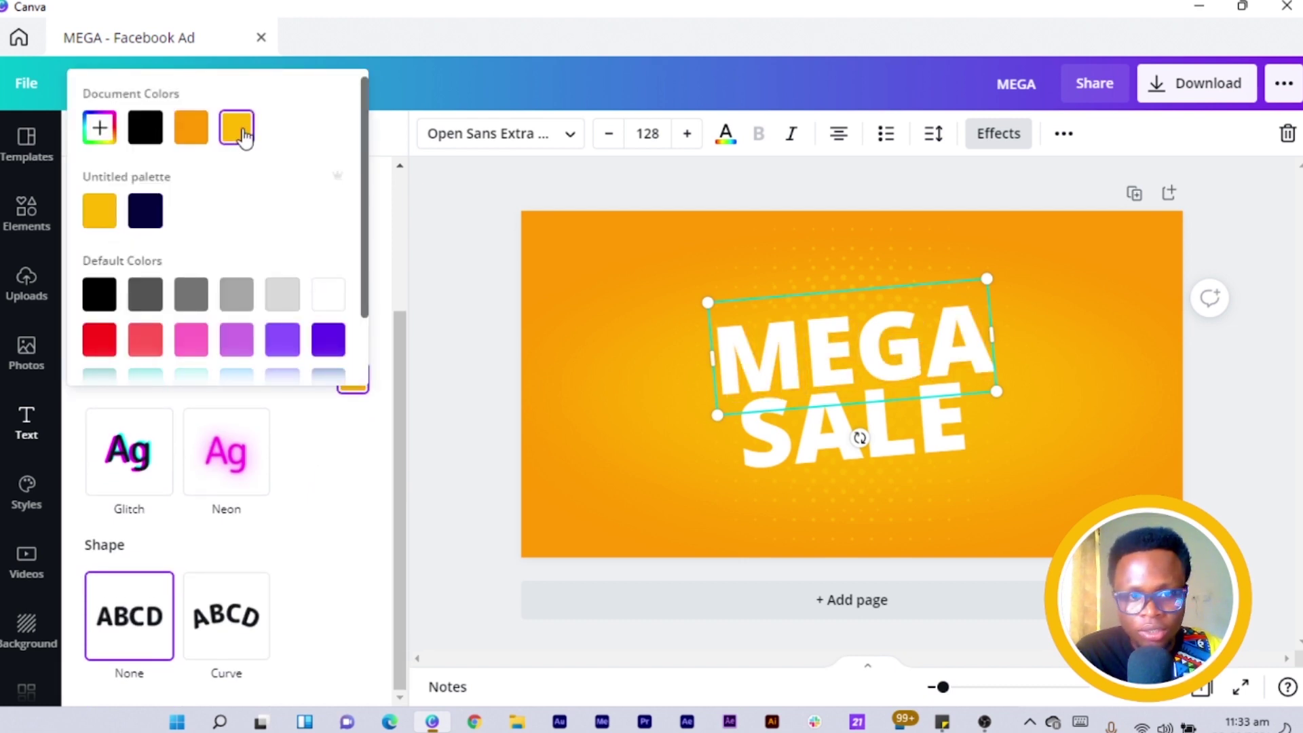
left_click(193, 132)
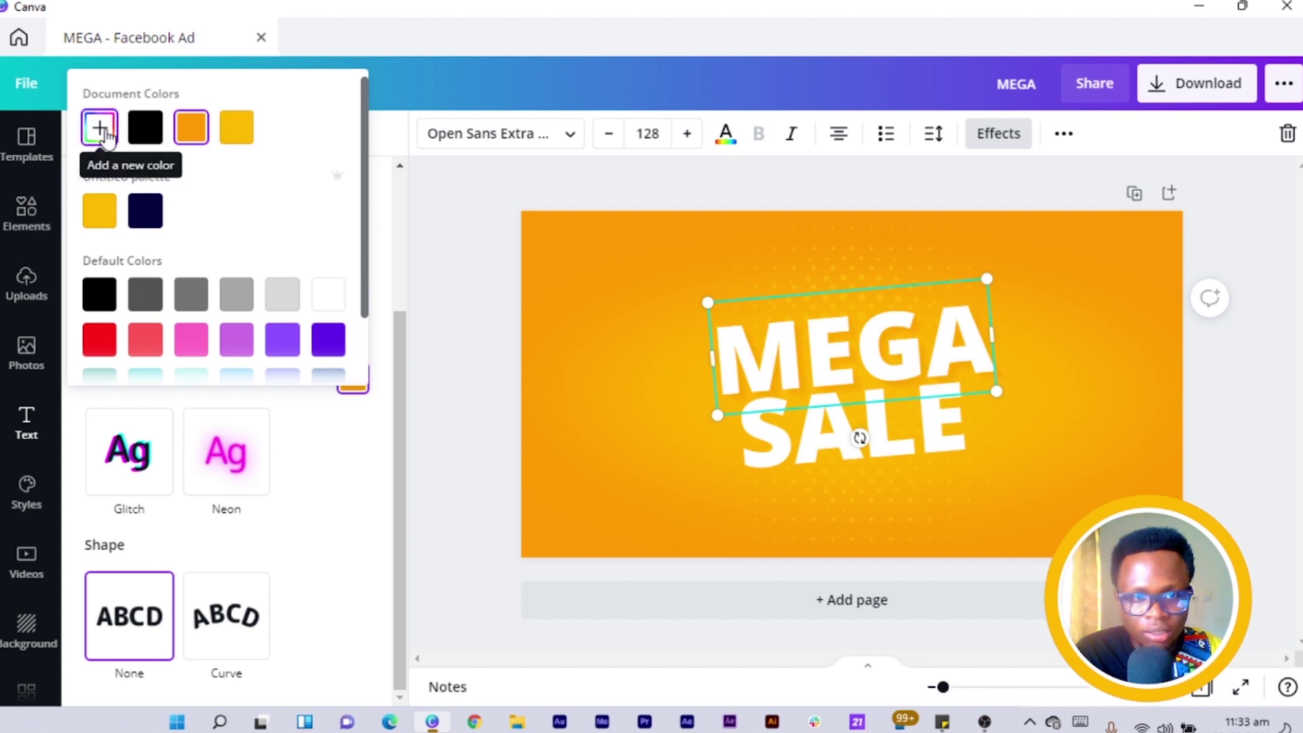
left_click(99, 127)
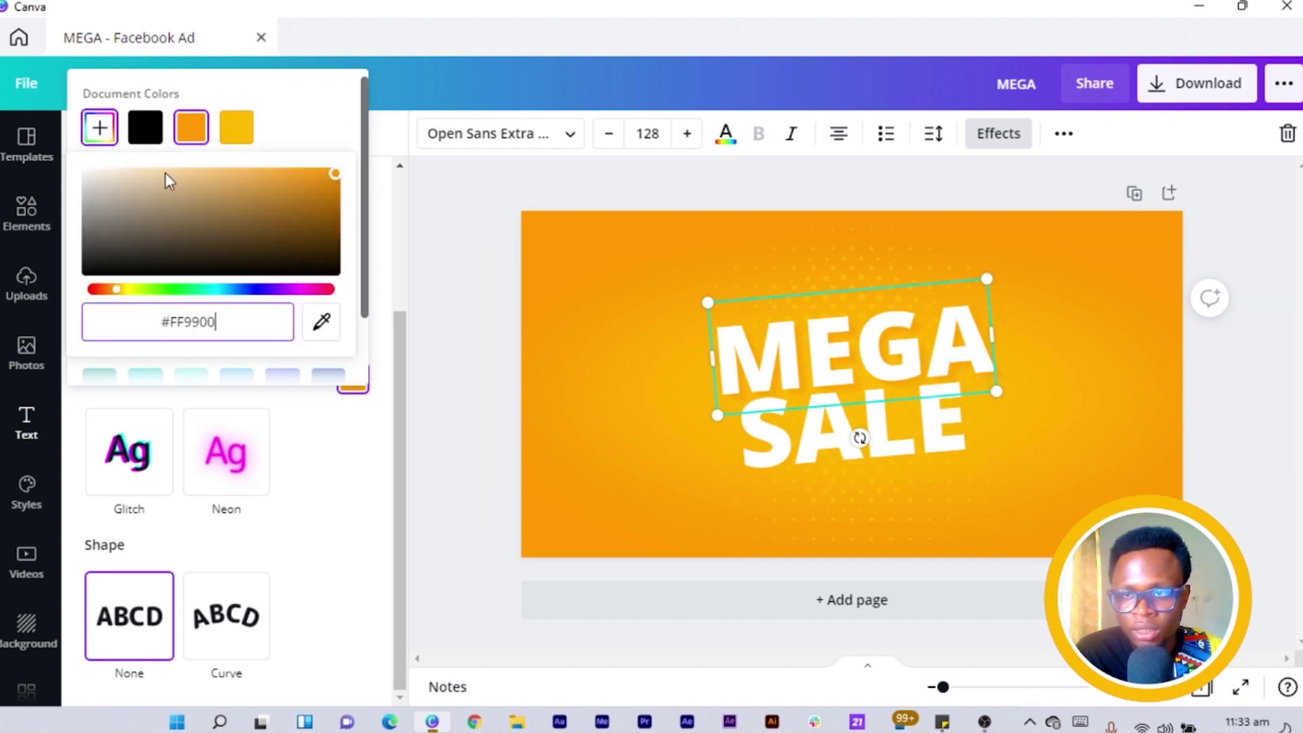
left_click_drag(116, 291, 107, 298)
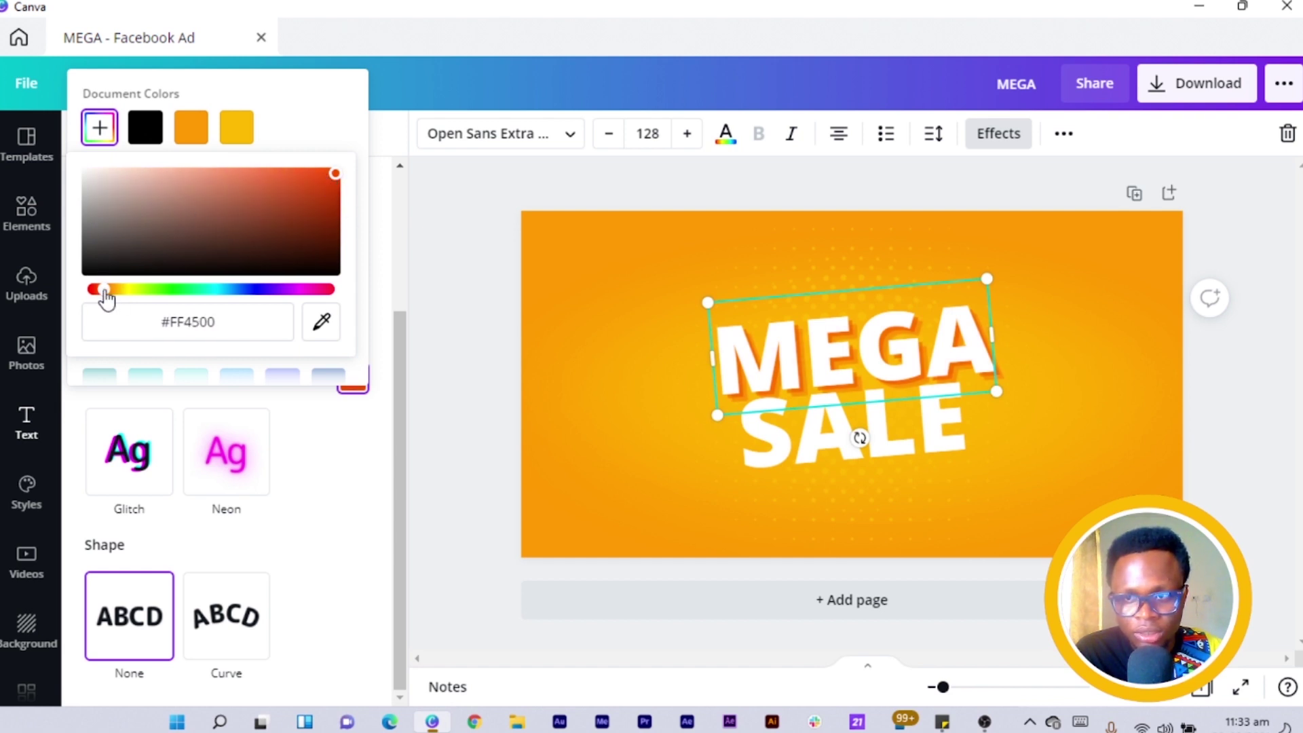
left_click_drag(107, 299, 106, 299)
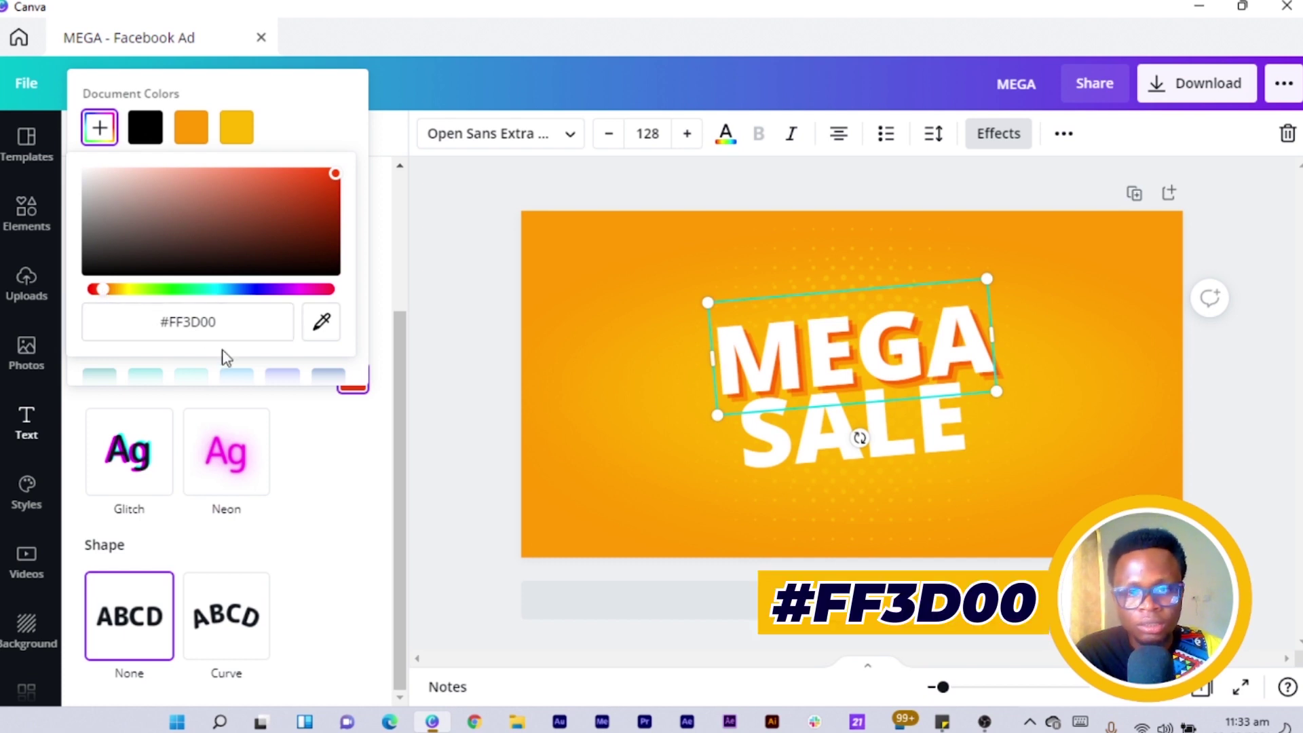
left_click(344, 442)
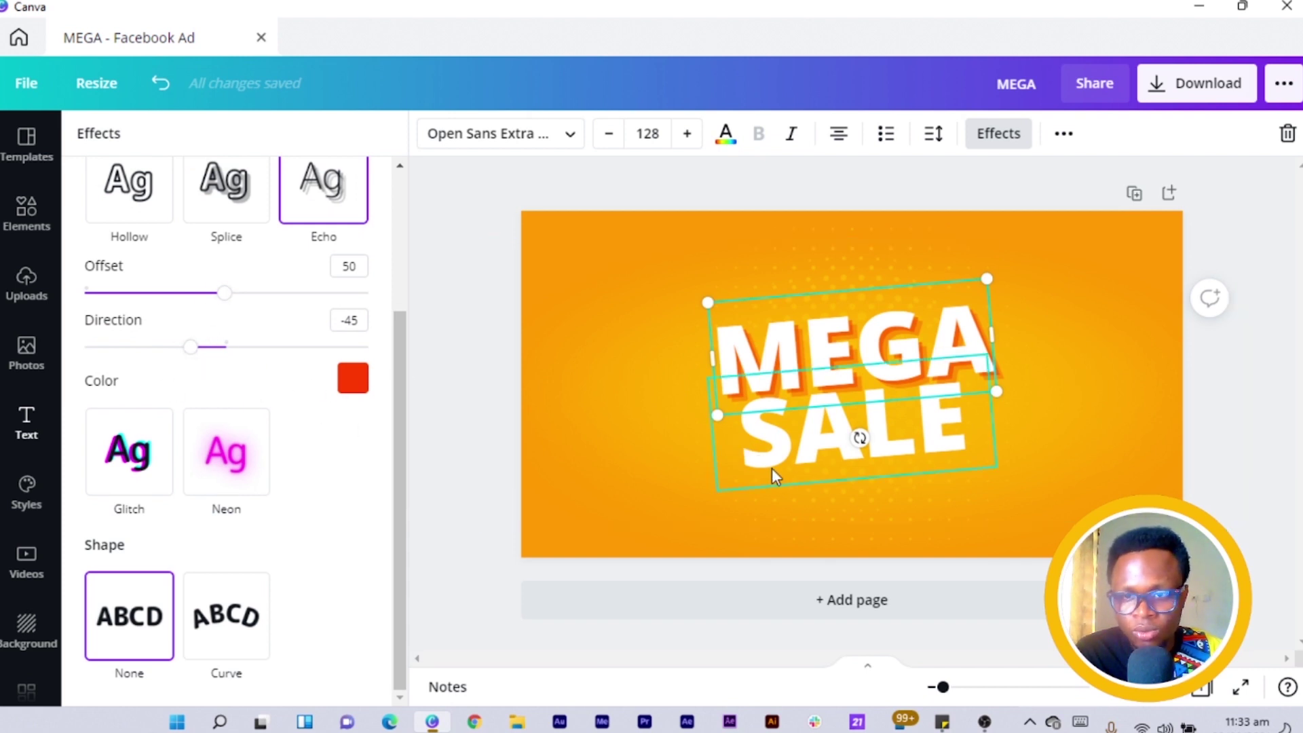
Copy the hex code #FF3D00 from the colour of MEGA's Echo effect.
left_click(353, 384)
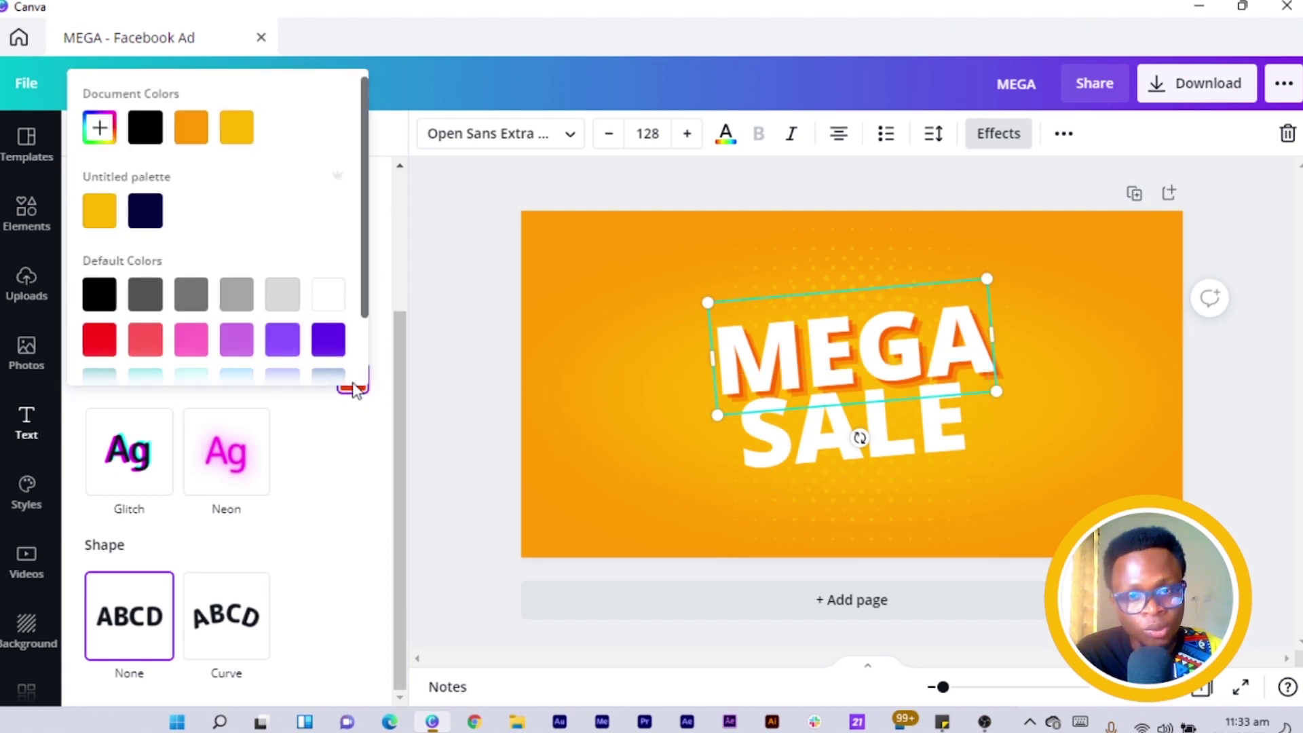
left_click(99, 127)
left_click(216, 322)
key("ctrl+c")
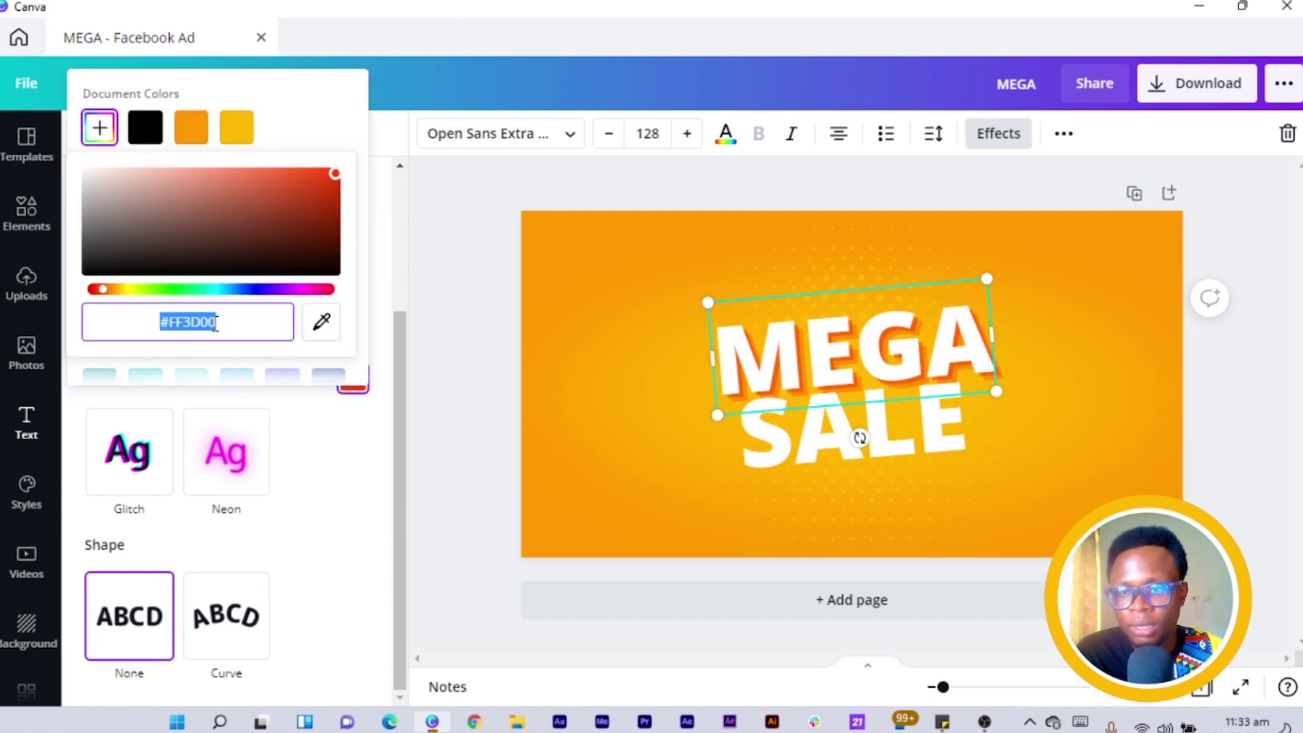
left_click(454, 439)
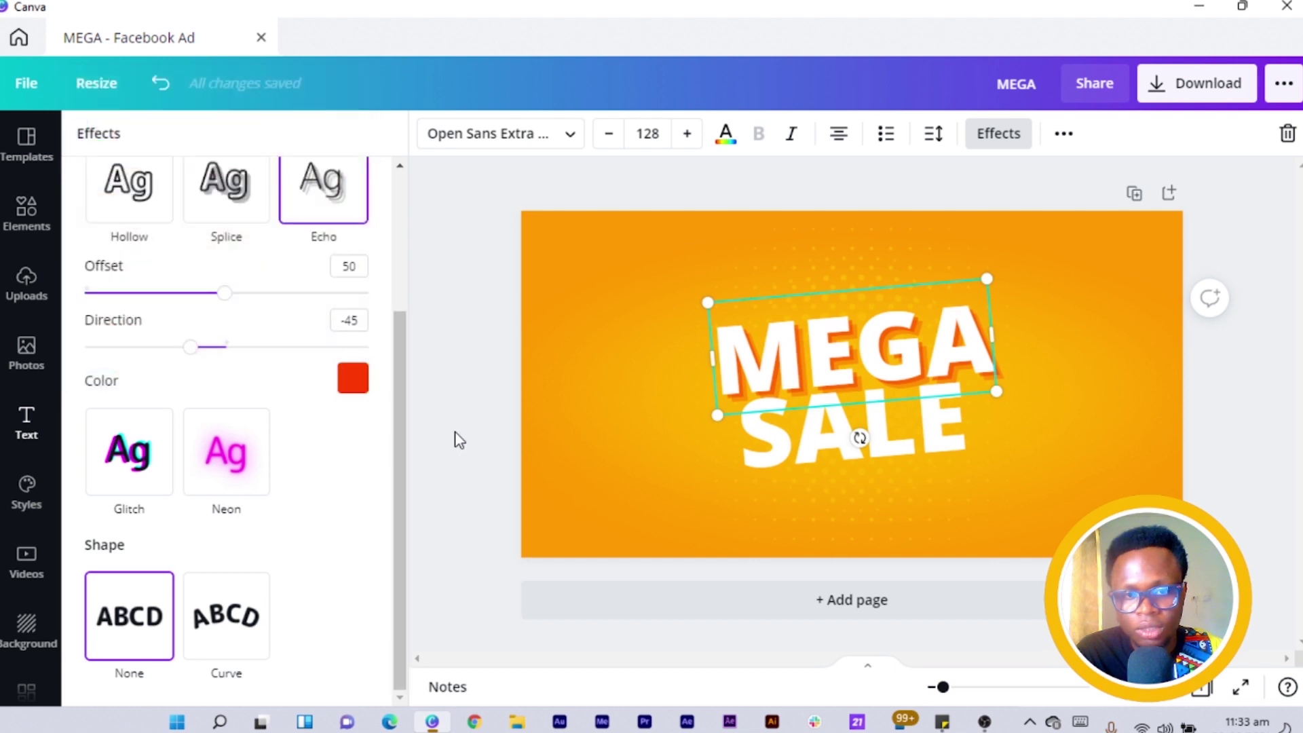
left_click(454, 439)
Apply the Echo effect to the SALE heading and paste #FF3D00 as its effect colour.
left_click(781, 459)
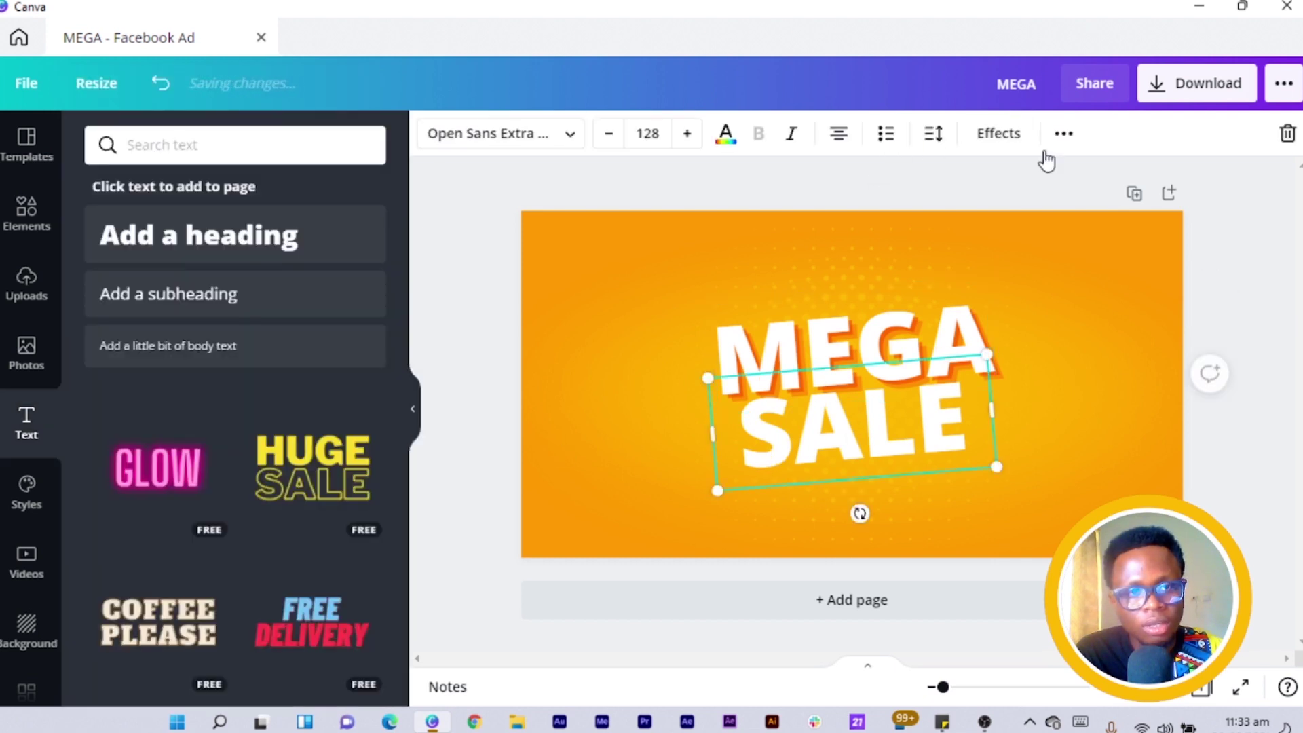
left_click(1013, 141)
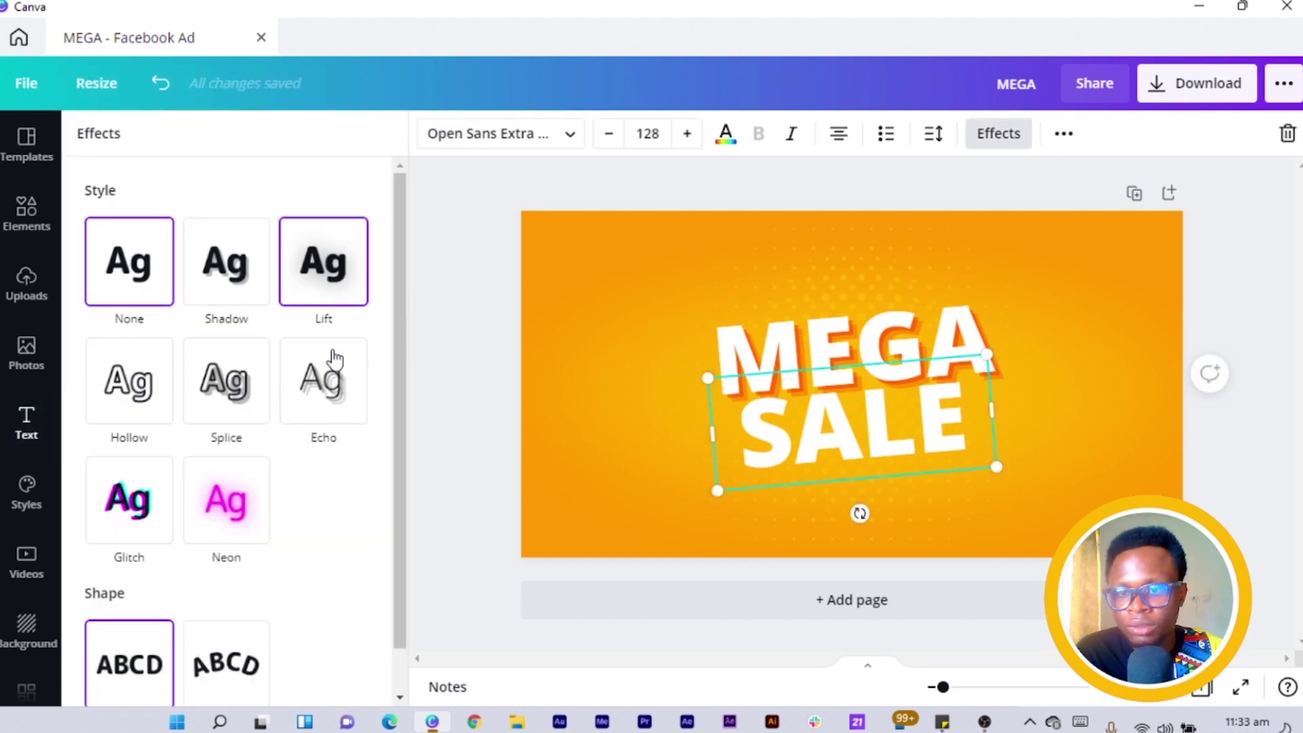
left_click(354, 402)
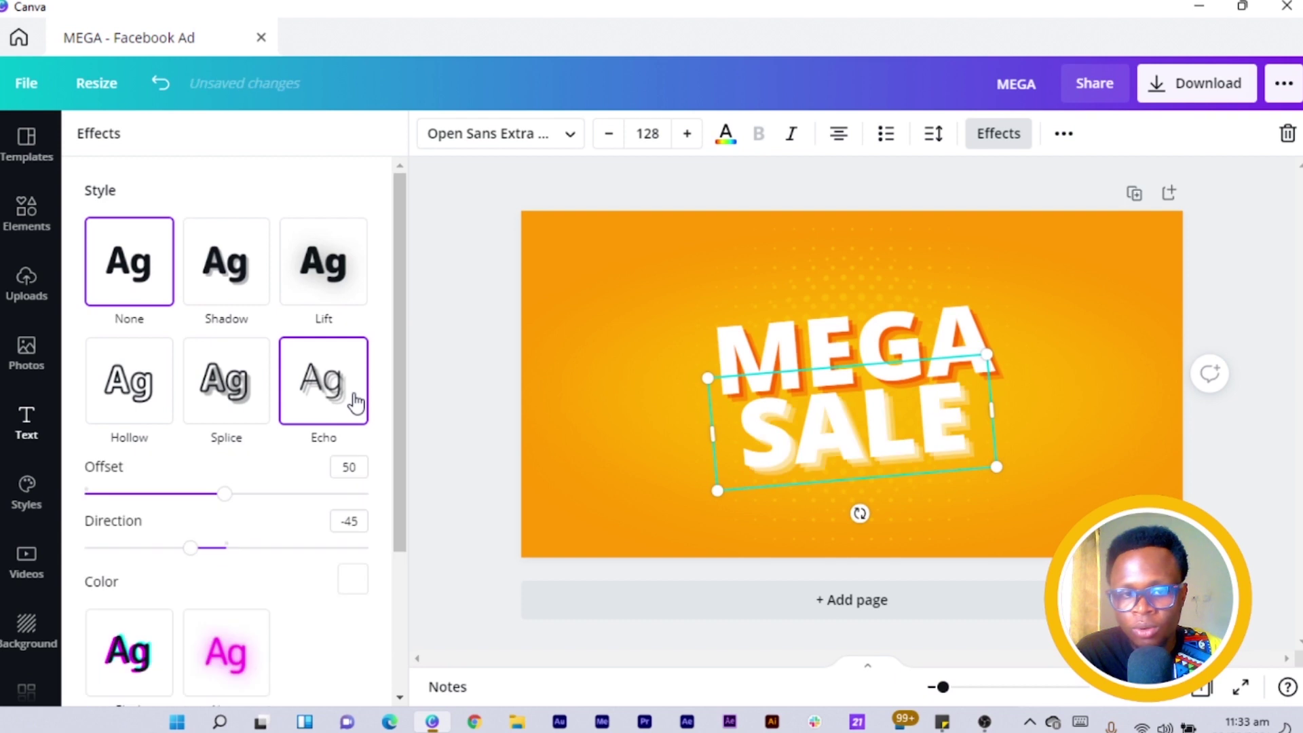
left_click(352, 578)
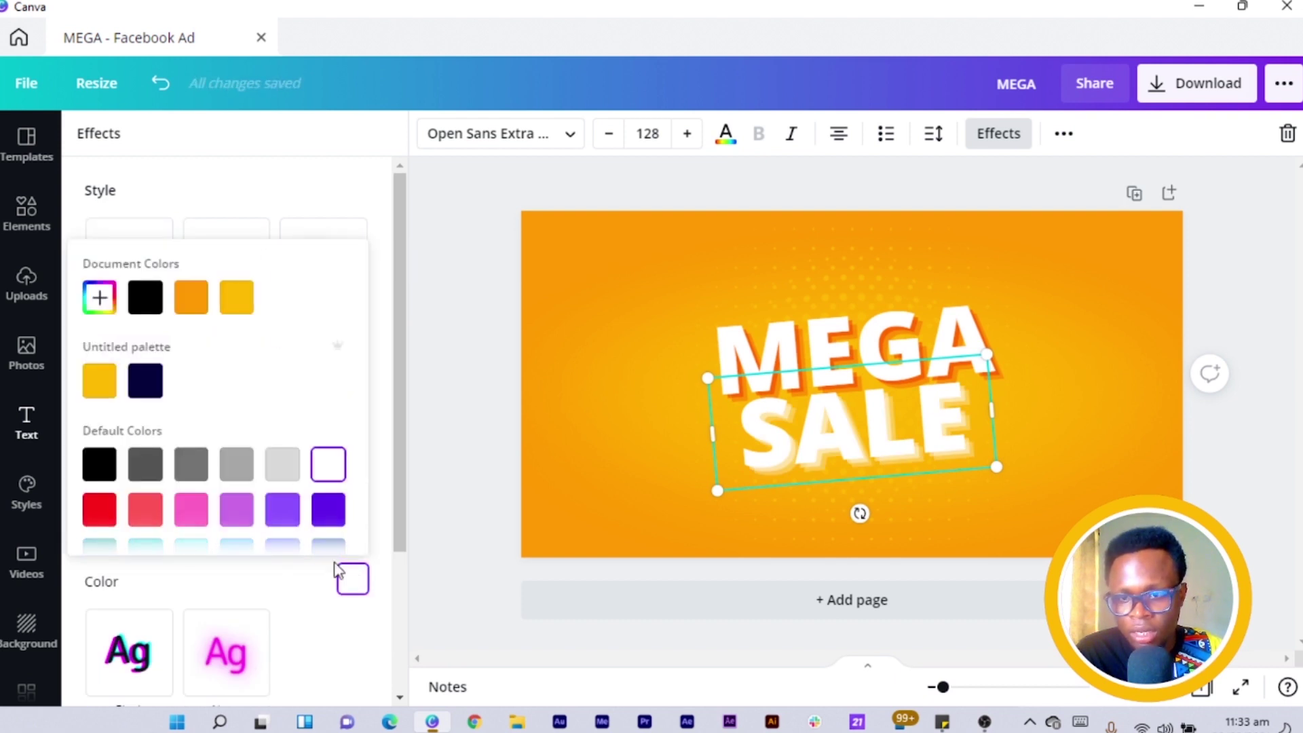
left_click(106, 314)
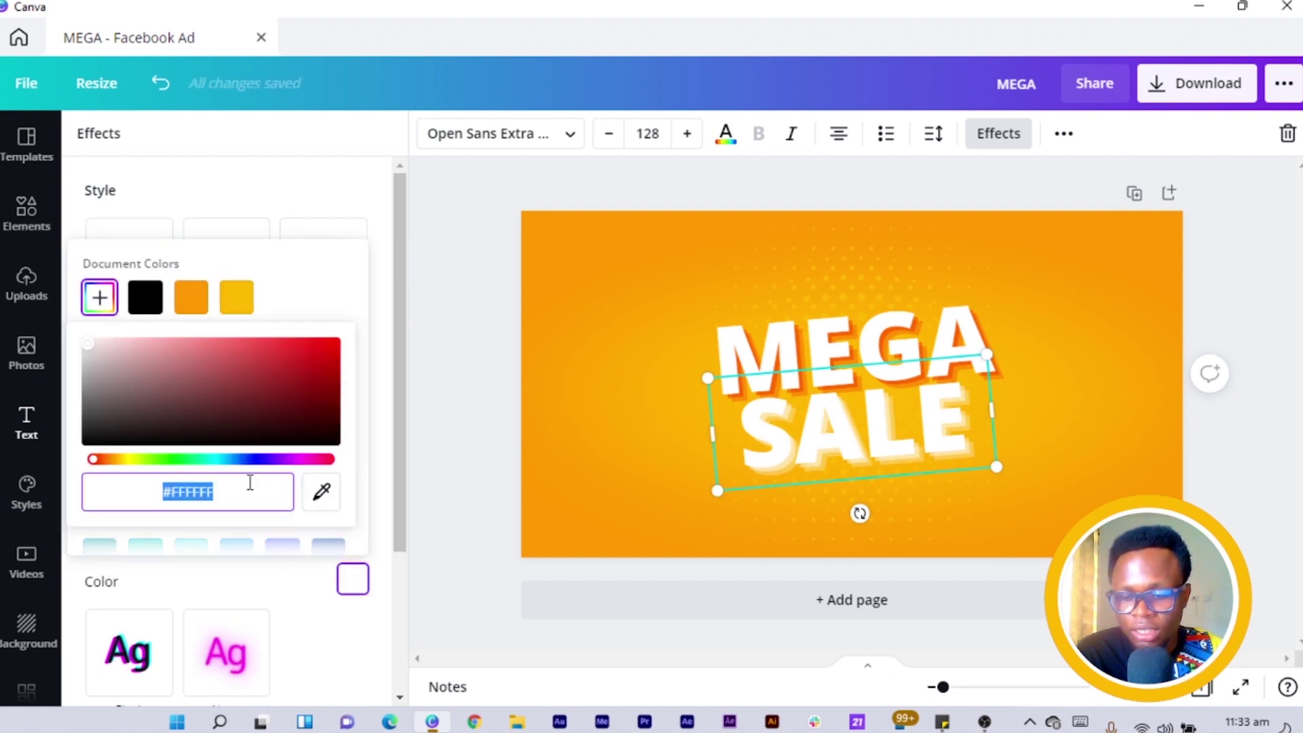
key("ctrl+v")
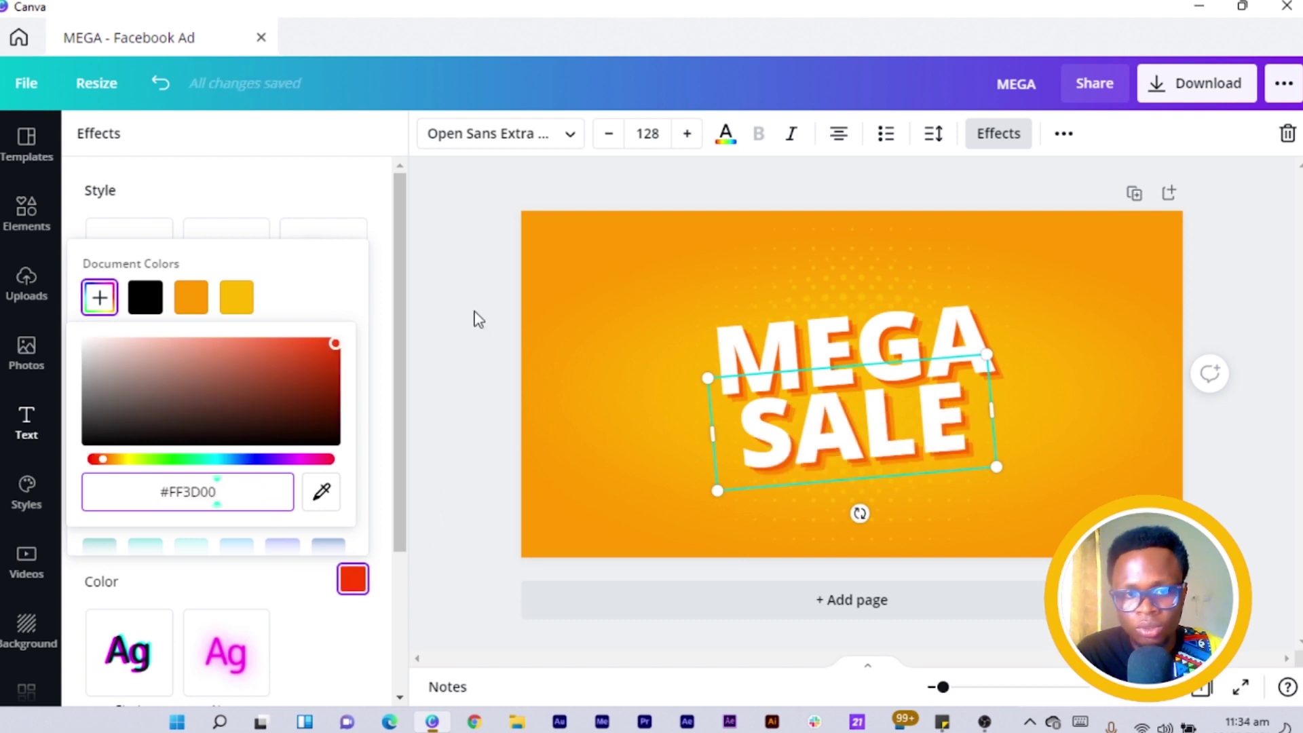
left_click(479, 319)
left_click(483, 321)
left_click(468, 298)
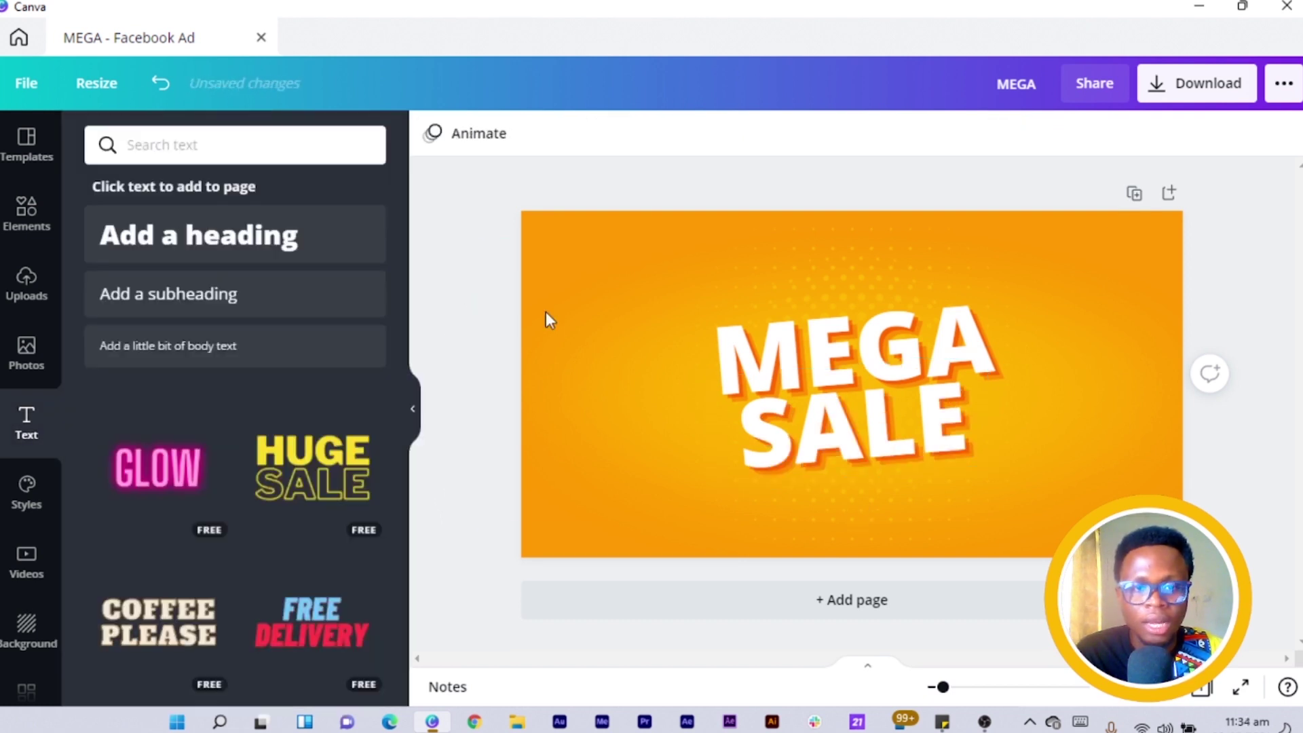
Enlarge the MEGA and SALE headings together to size 148 and centre the pair on the page again.
left_click(799, 355)
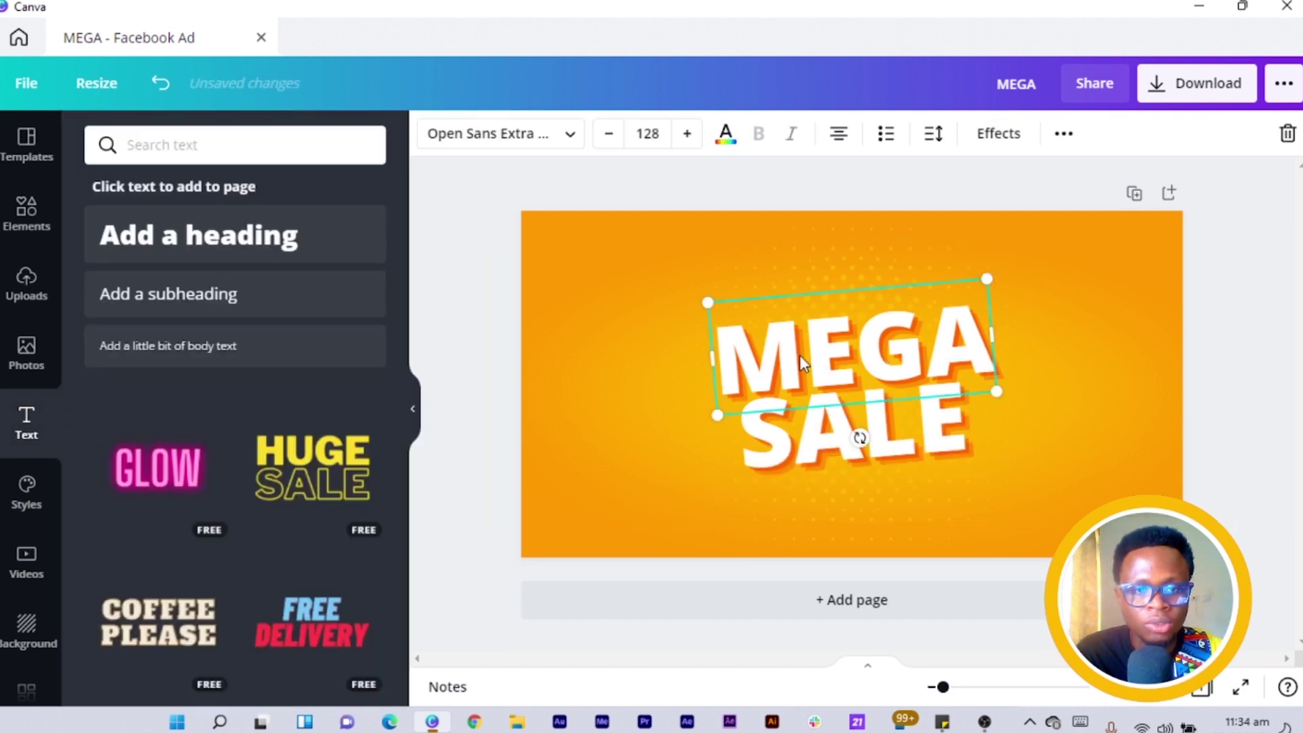
left_click(926, 453, "shift")
left_click_drag(697, 499, 645, 524)
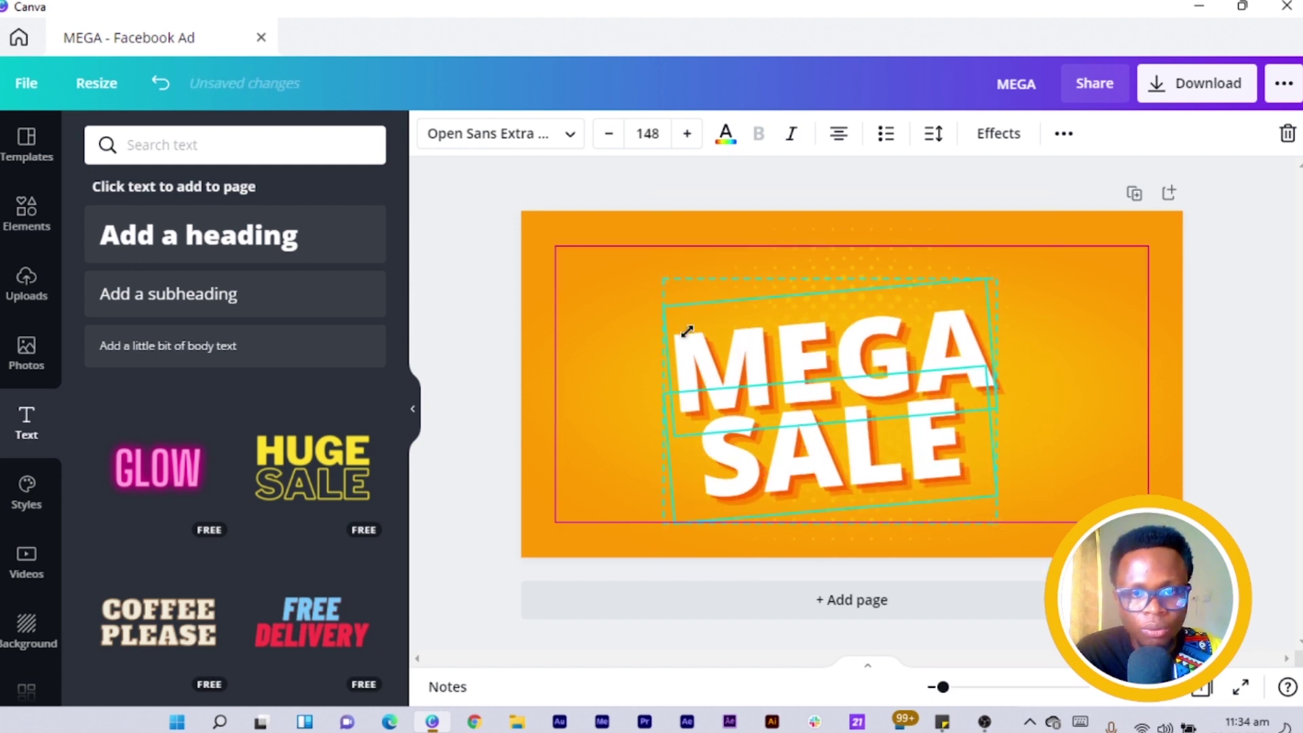
left_click(449, 279)
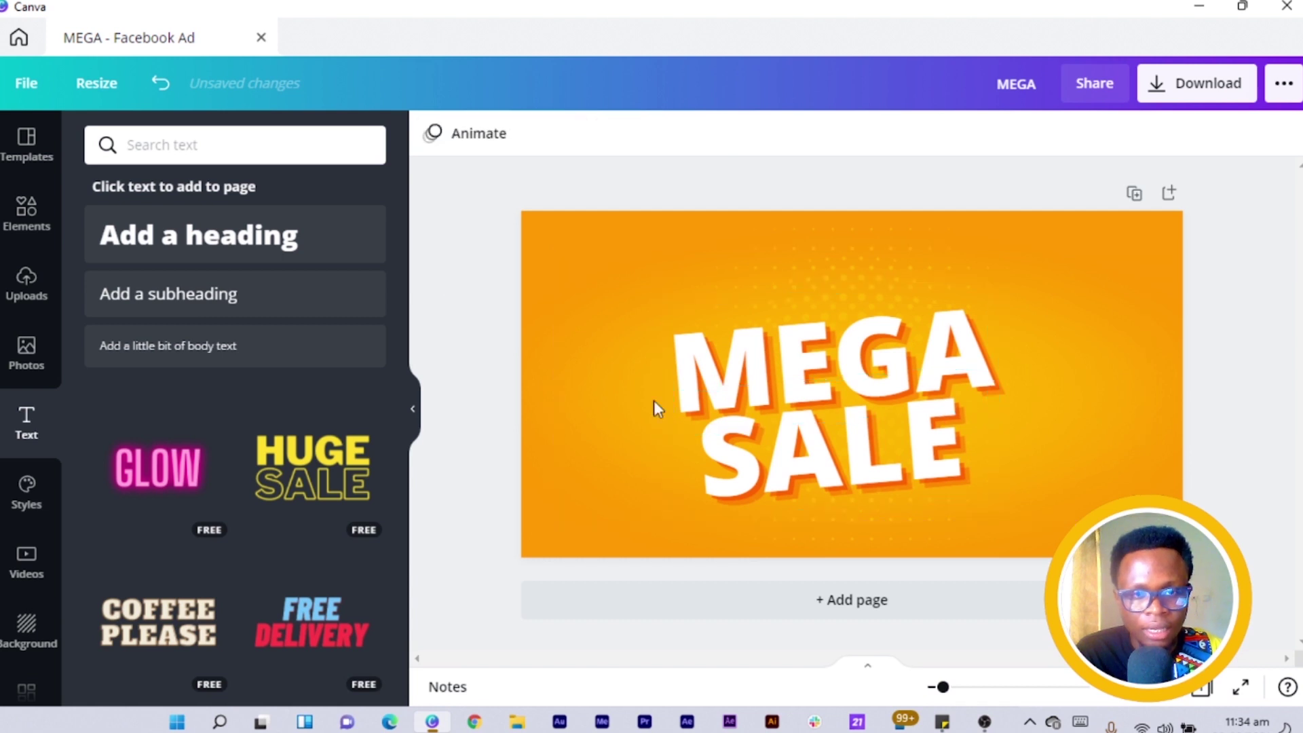
left_click(820, 340)
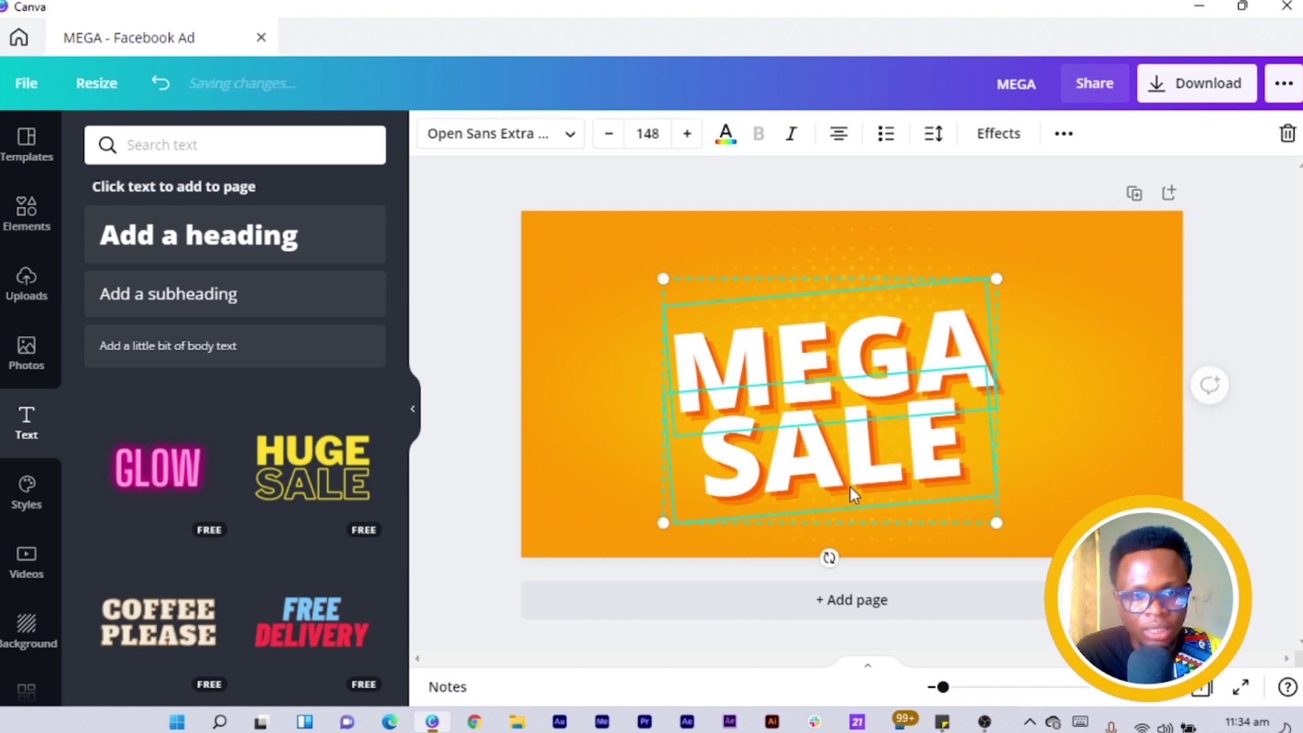
left_click_drag(865, 456, 872, 469)
left_click(449, 202)
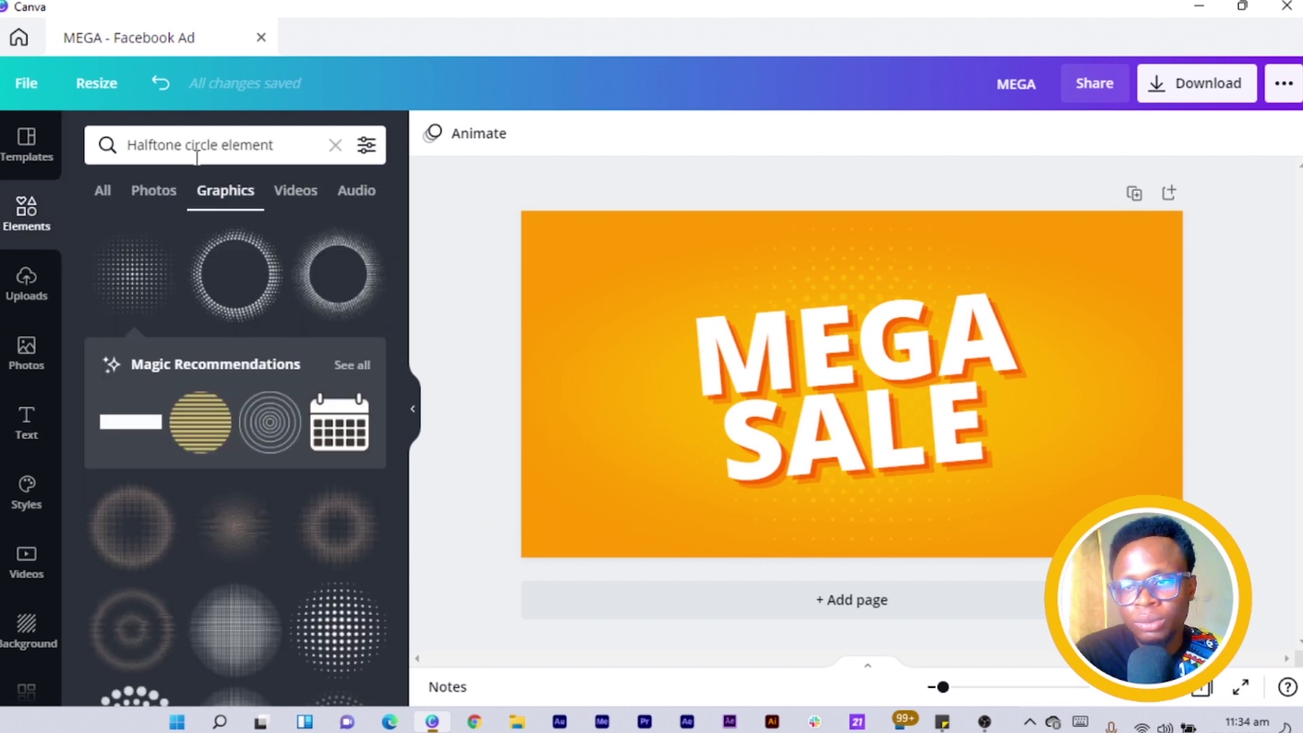
Search the elements for BANNER, add the plain straight ribbon banner and place it just below the SALE heading.
left_click(197, 157)
key("ctrl+a")
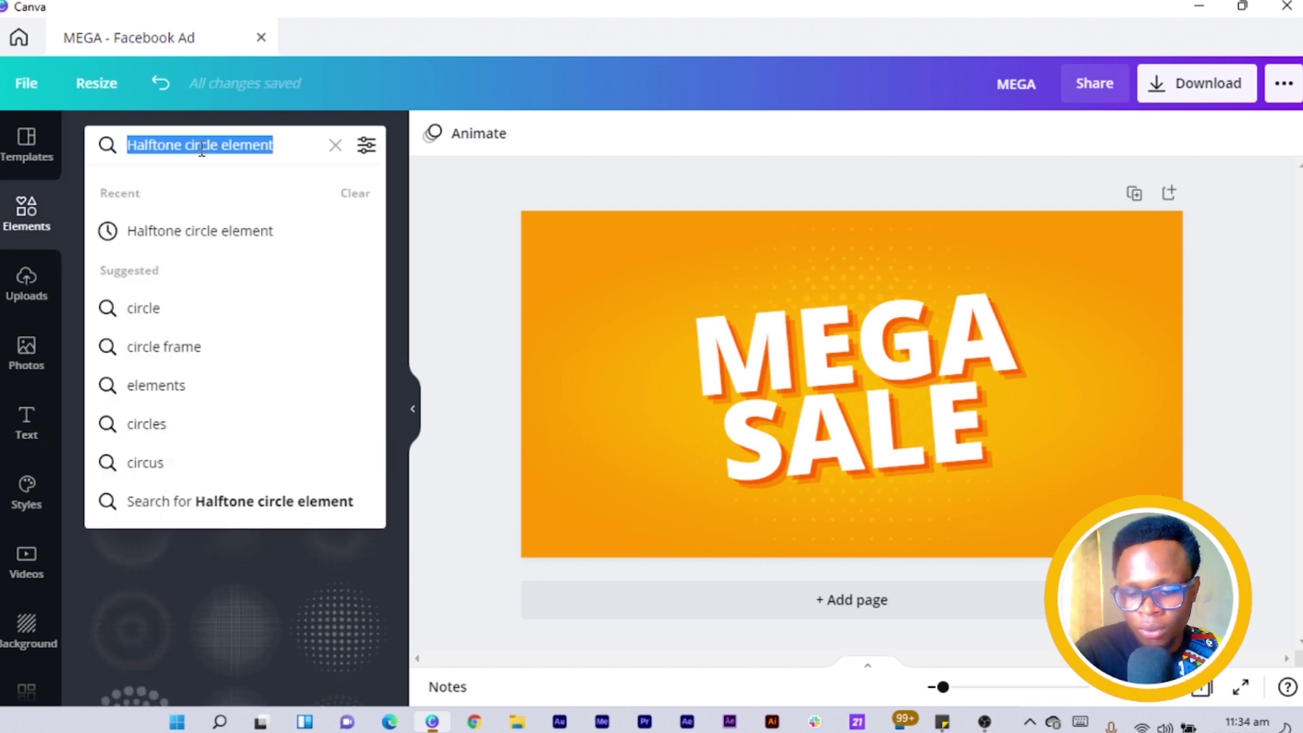
type("BANNER")
key("Return")
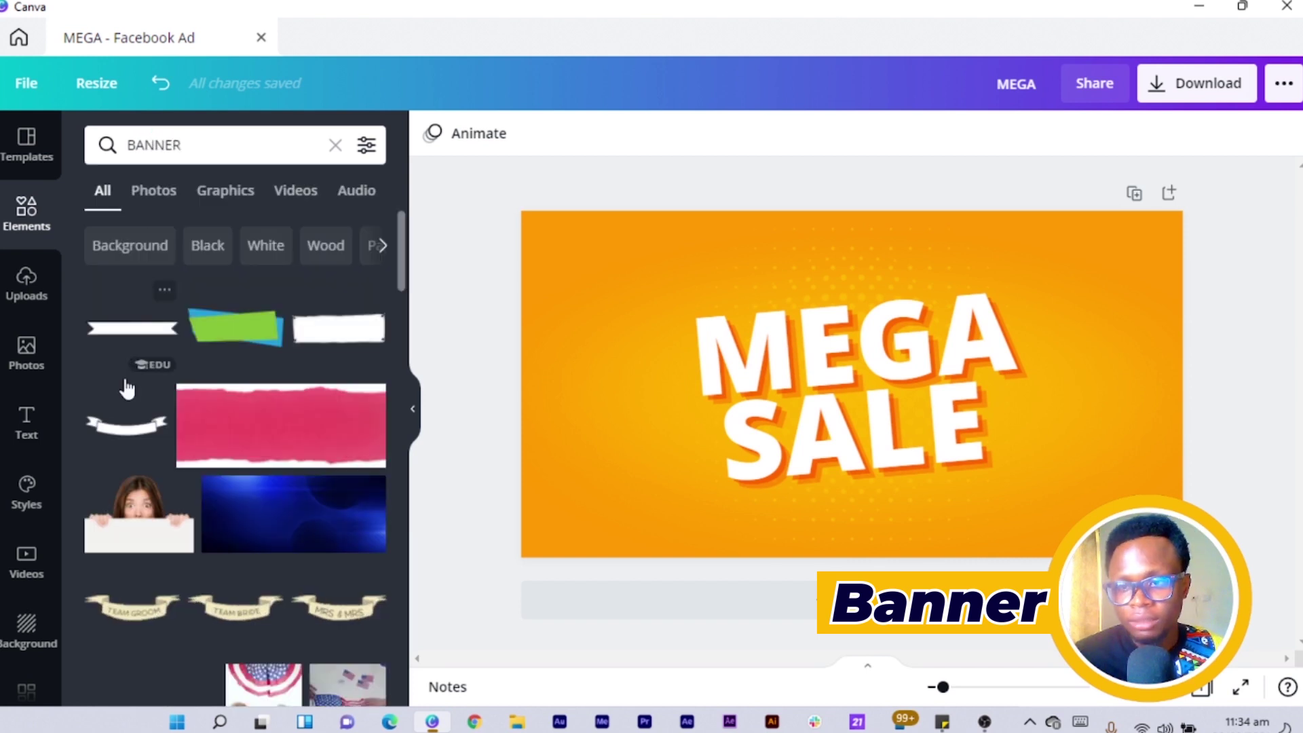
left_click(144, 332)
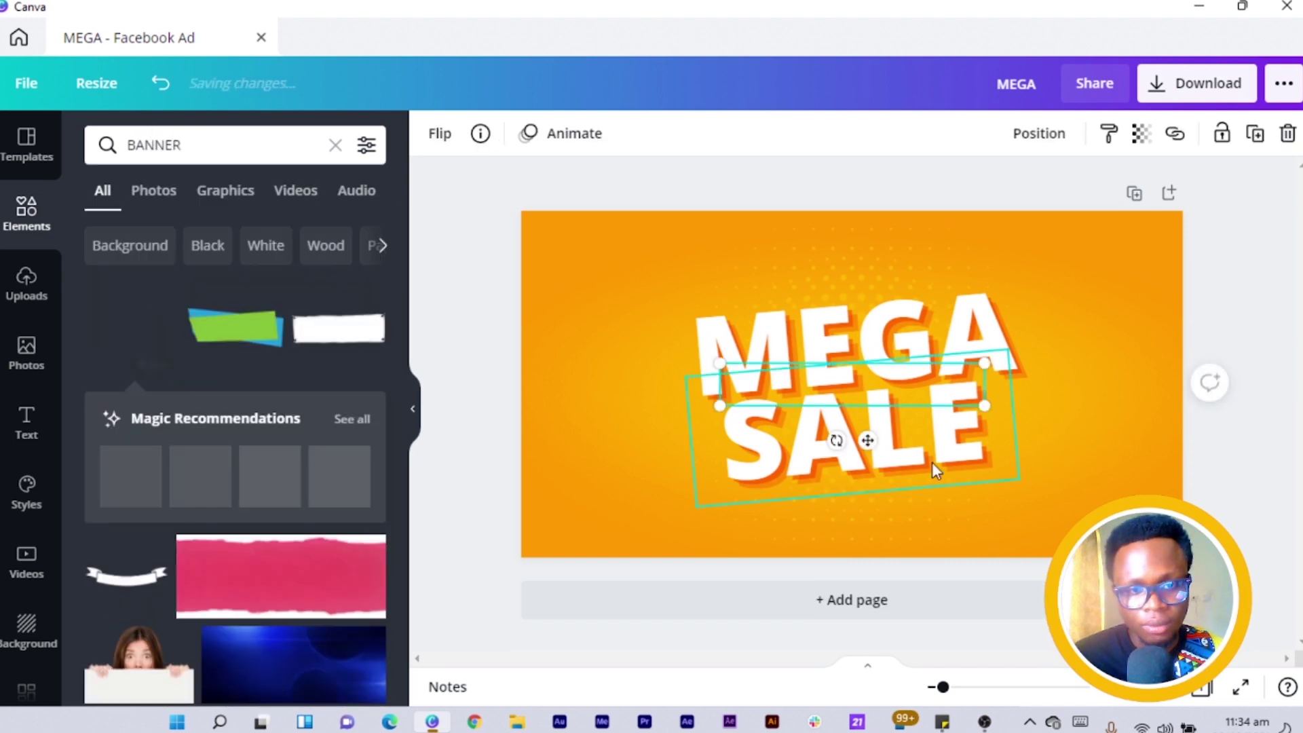
left_click_drag(882, 508, 890, 541)
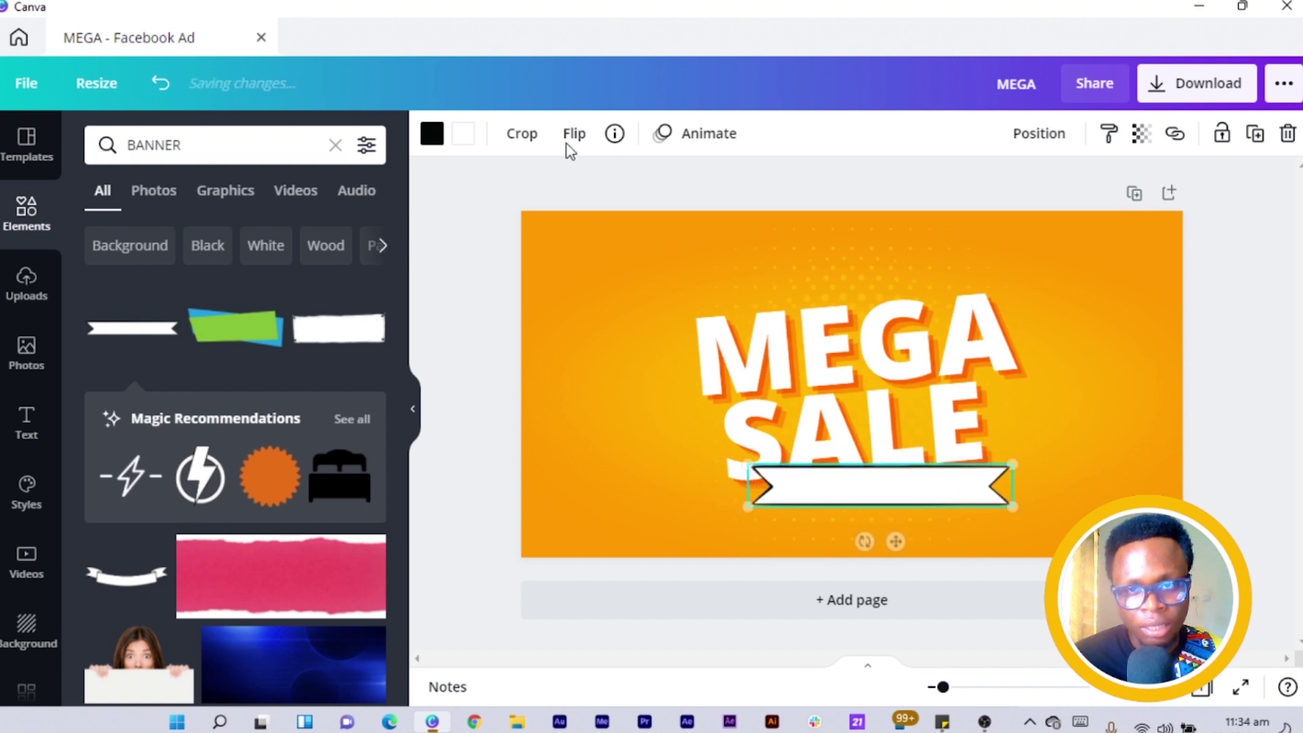
Recolour both the black outline and the white fill of the ribbon banner to the default dark blue.
left_click(432, 134)
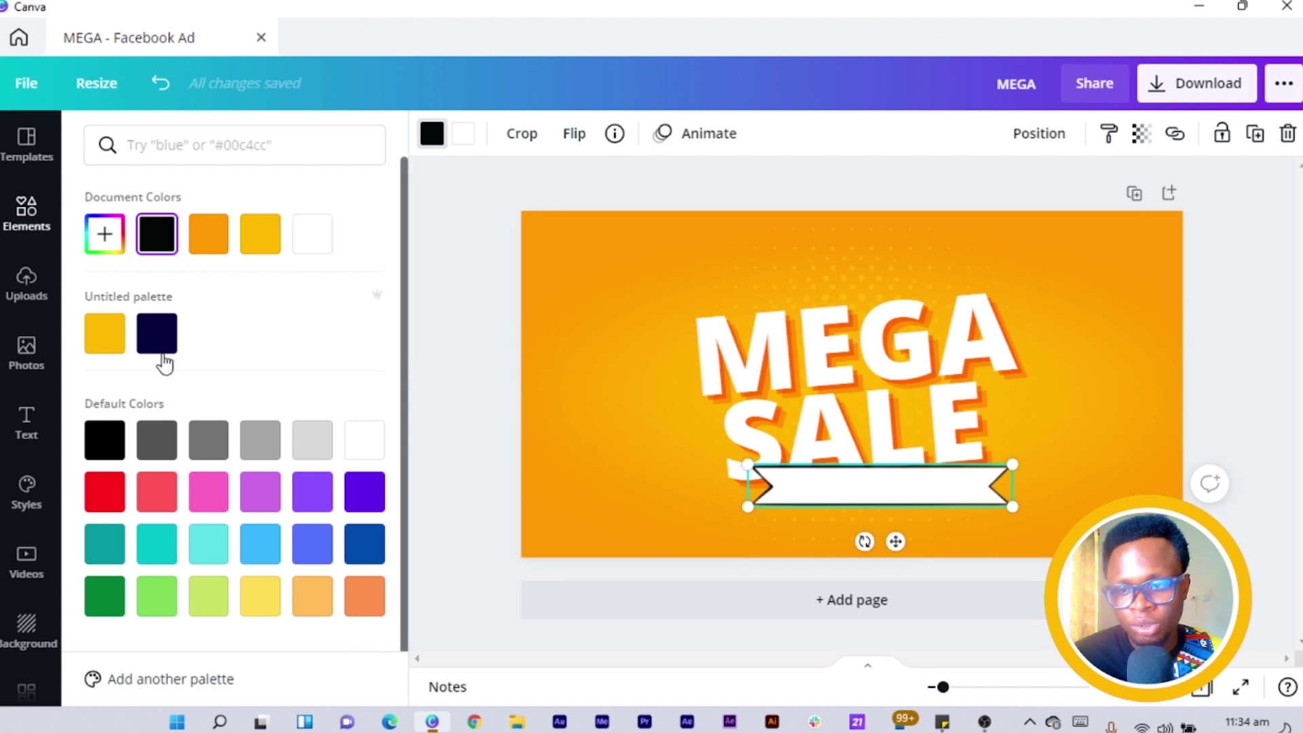
left_click(365, 551)
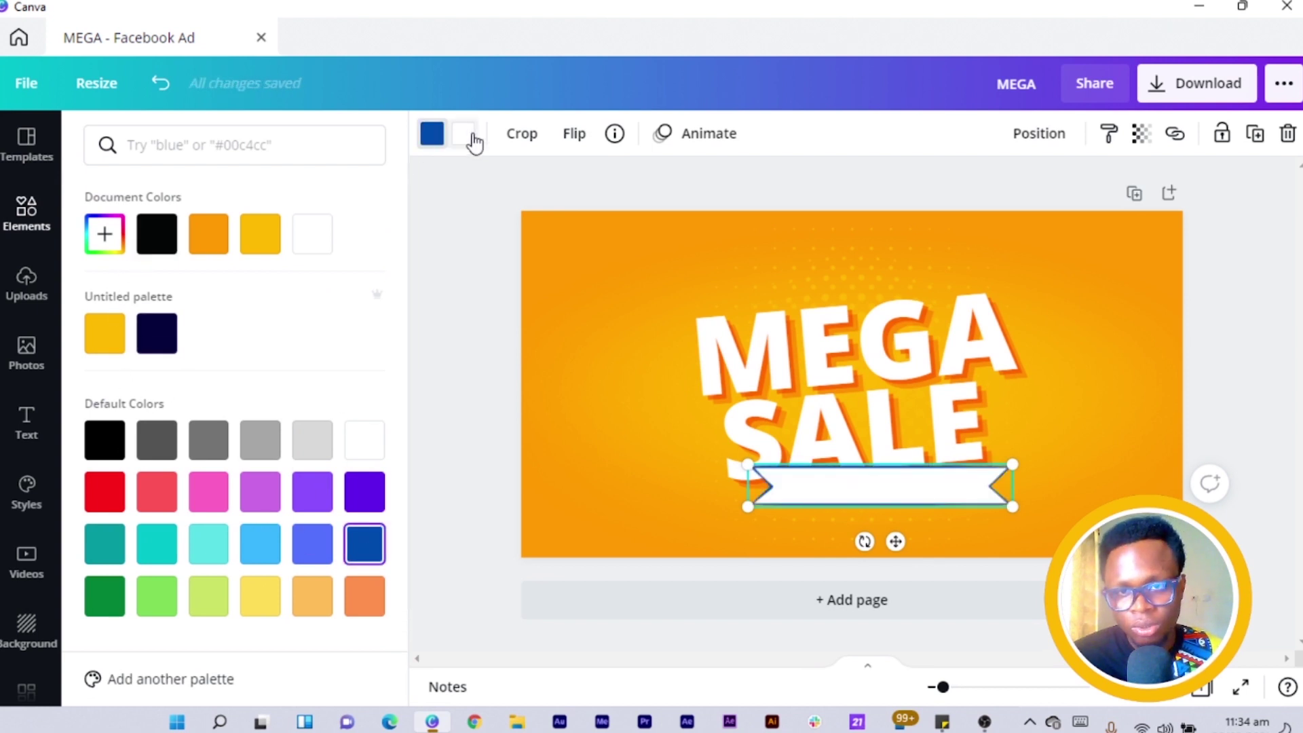
left_click(464, 134)
left_click(382, 546)
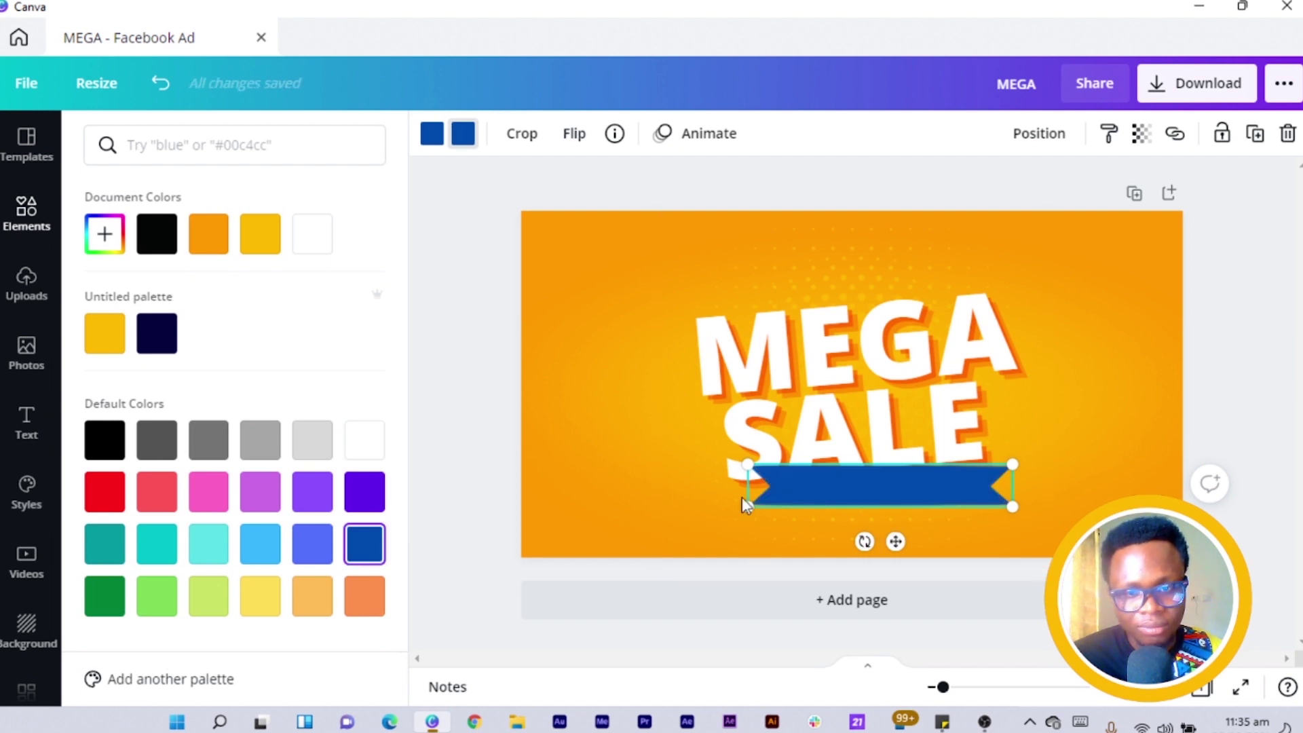
Tilt the blue banner 7 degrees counter-clockwise to match the headline and centre it directly beneath SALE.
key("ctrl+z")
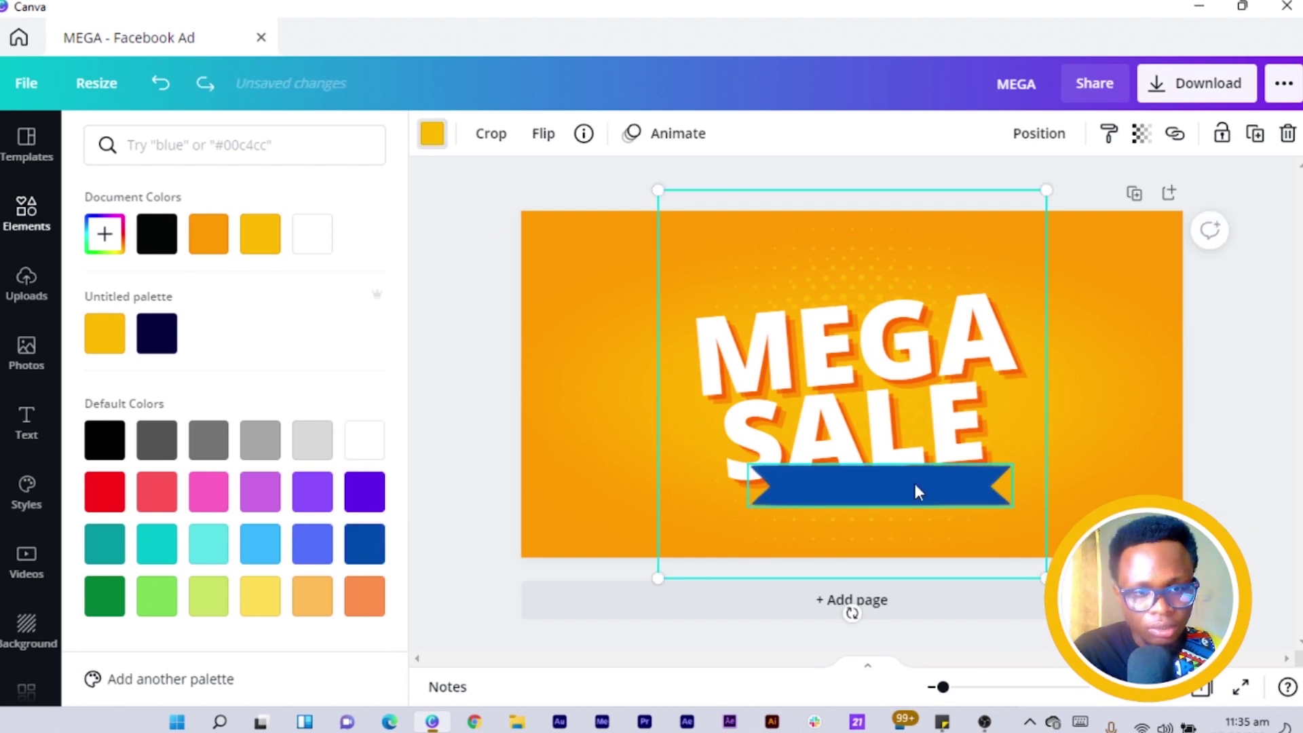
left_click_drag(862, 540, 864, 545)
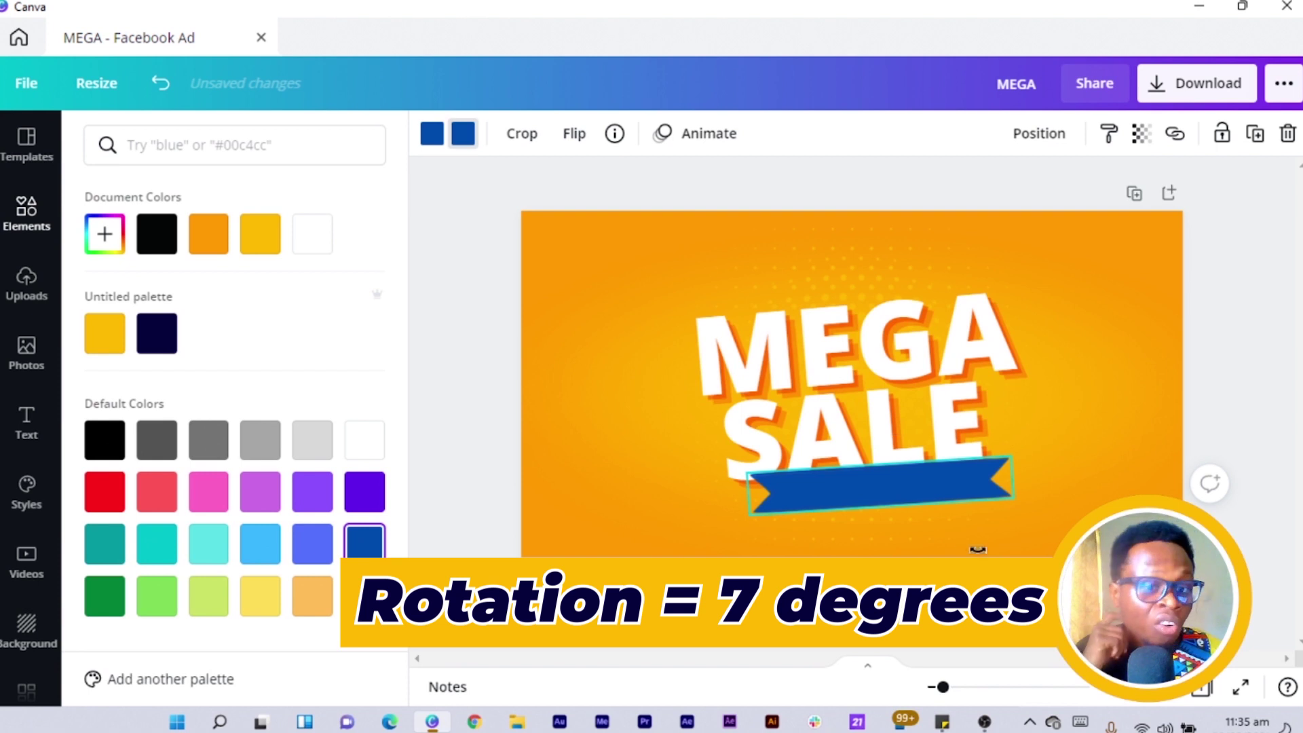
left_click_drag(914, 483, 902, 502)
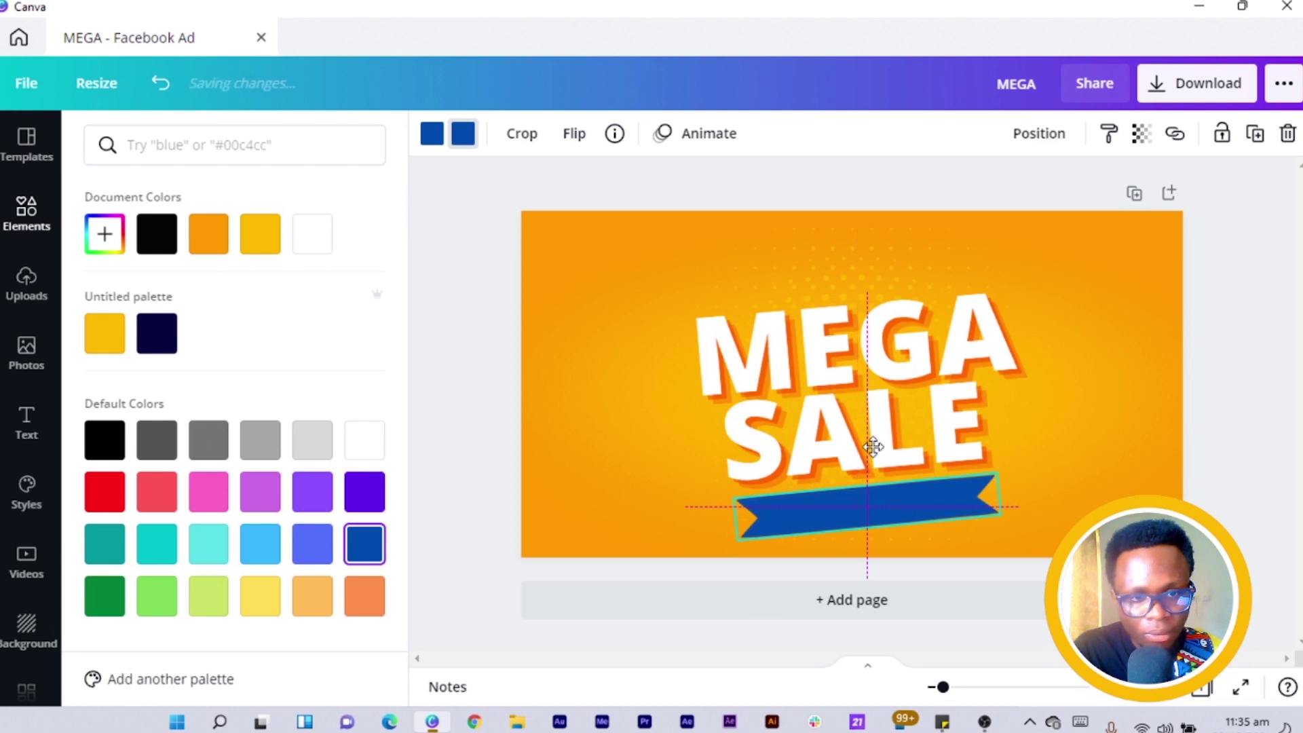
left_click_drag(873, 446, 873, 446)
Move the MEGA and SALE headings and the blue banner up slightly together on the page.
left_click(849, 340)
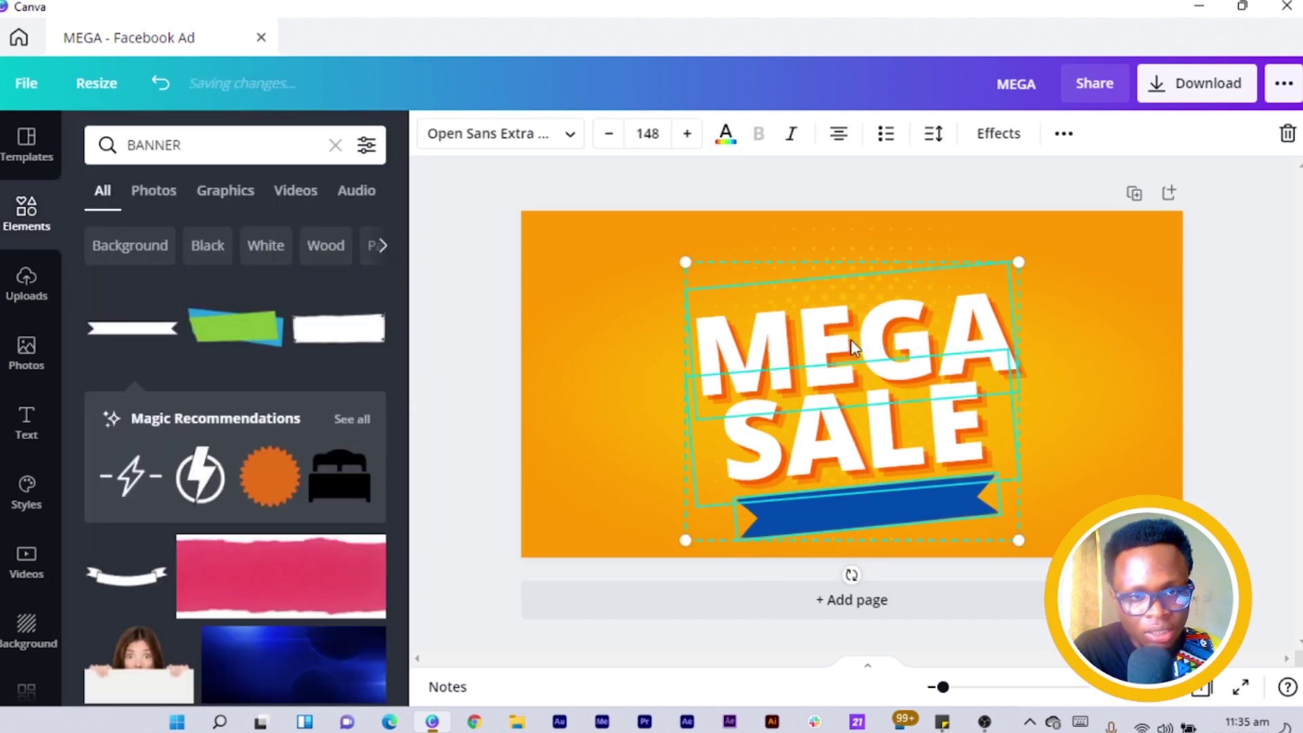
left_click_drag(849, 313, 849, 295)
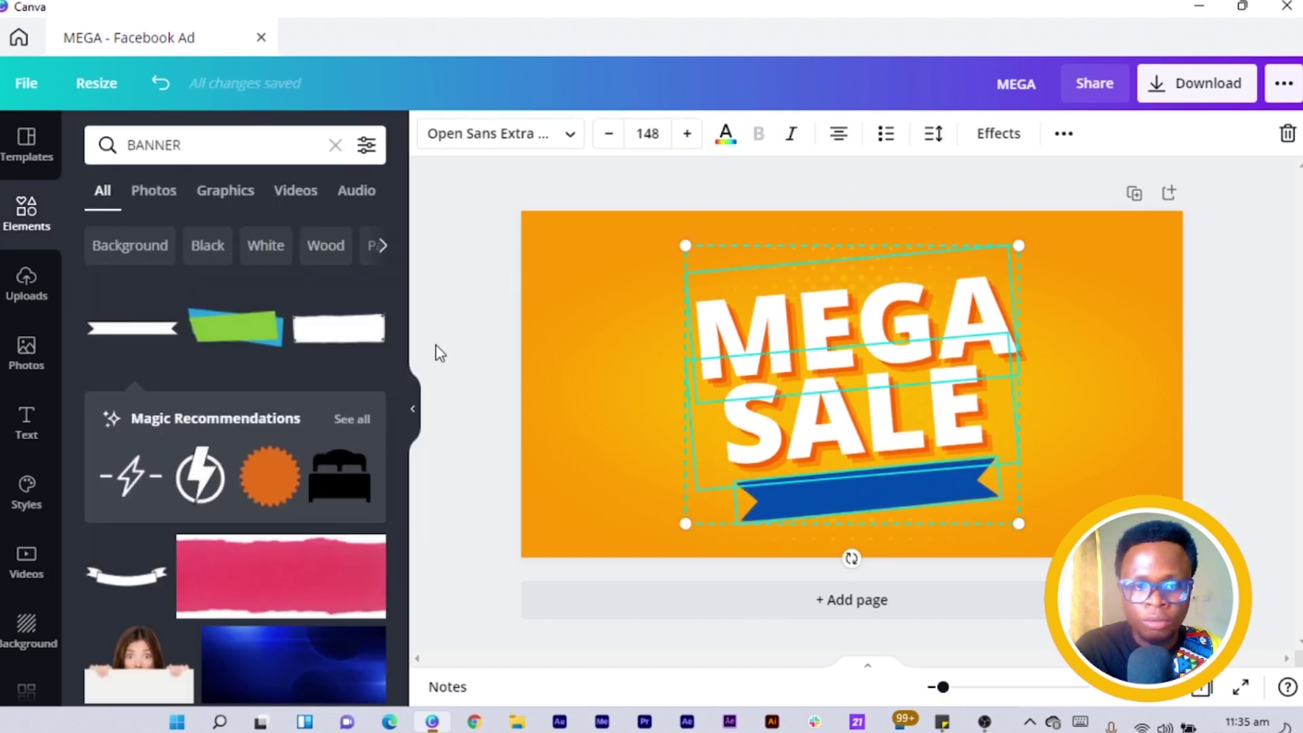
left_click(436, 344)
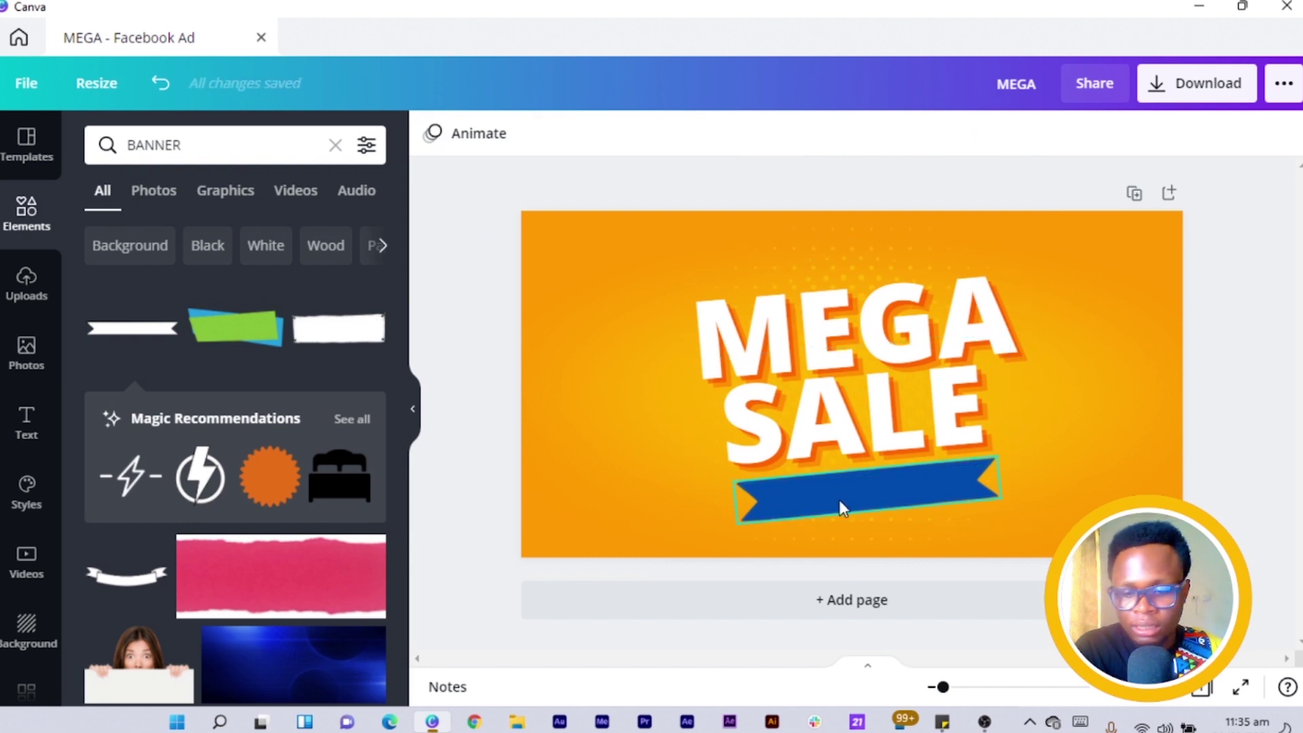
Add a text box on the blue banner reading END OF SEASON.
key("t")
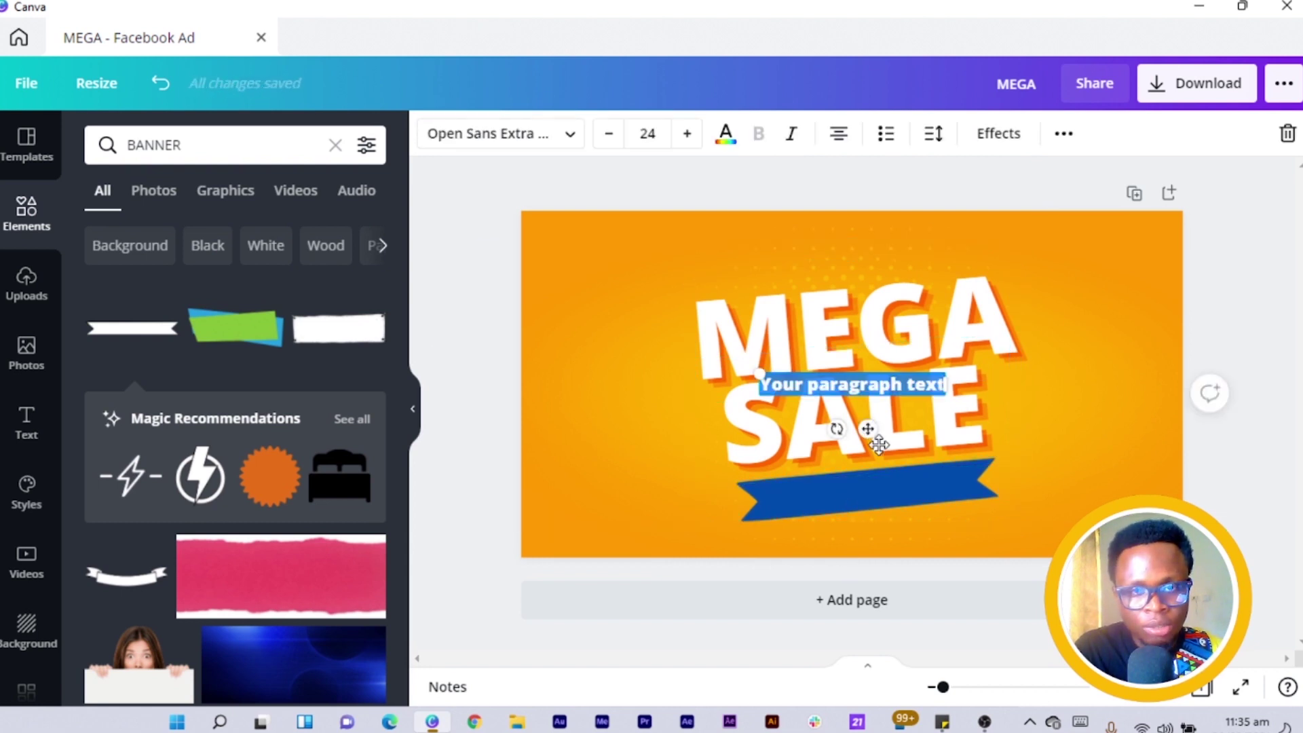
left_click_drag(868, 434, 885, 505)
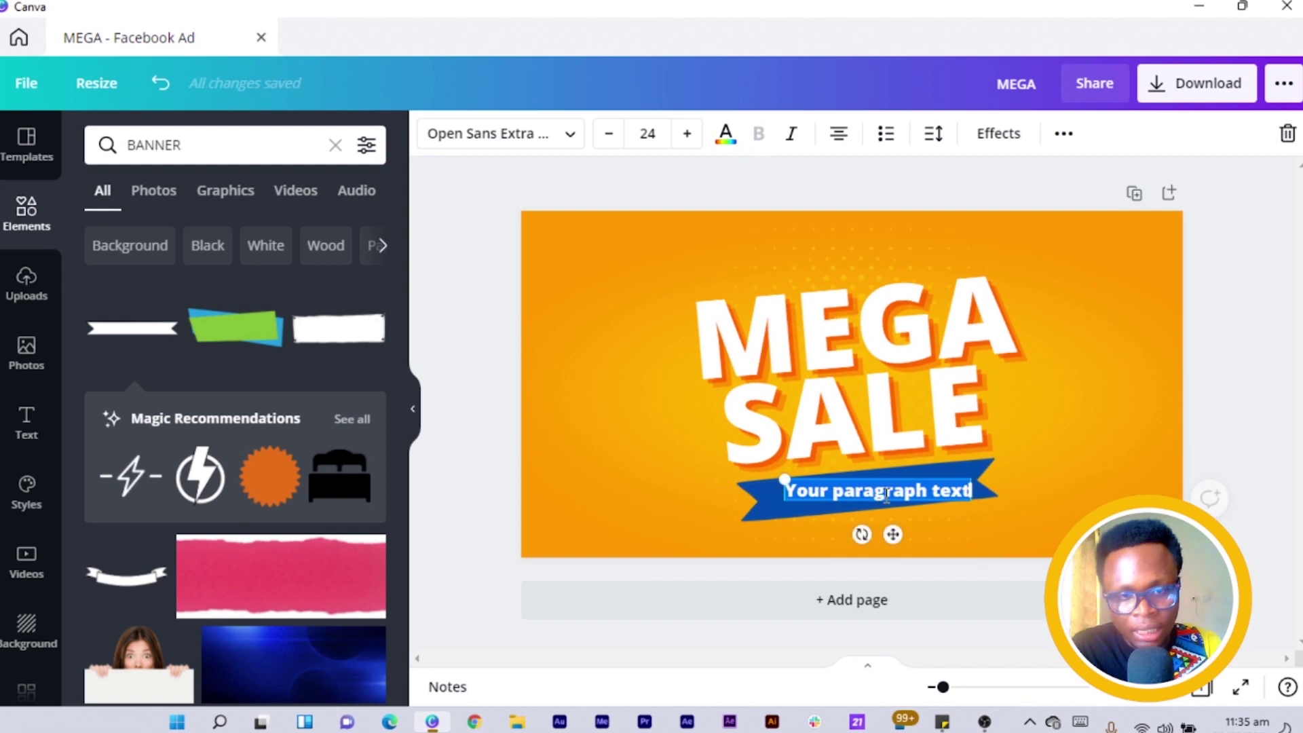
type("END")
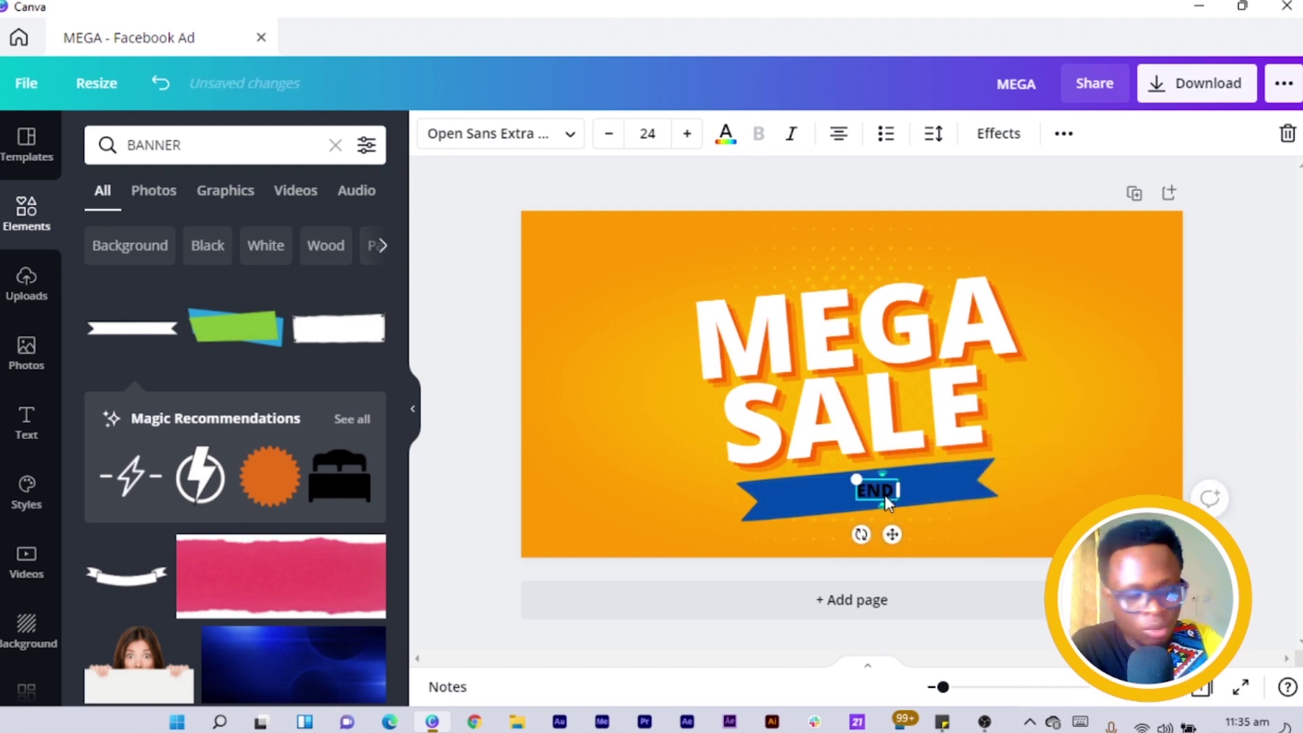
type(" OF SEASON")
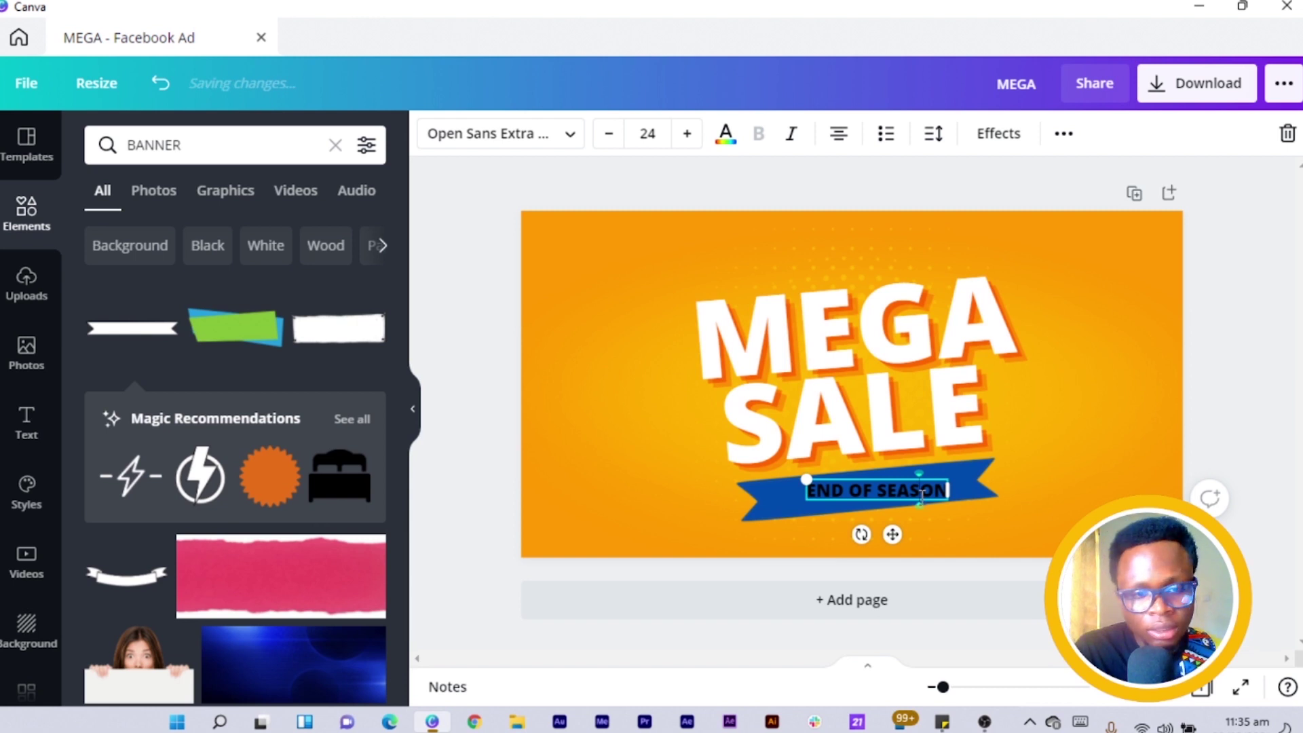
Tilt the END OF SEASON text to the banner's angle and enlarge it to size 30.6.
left_click_drag(875, 534, 874, 536)
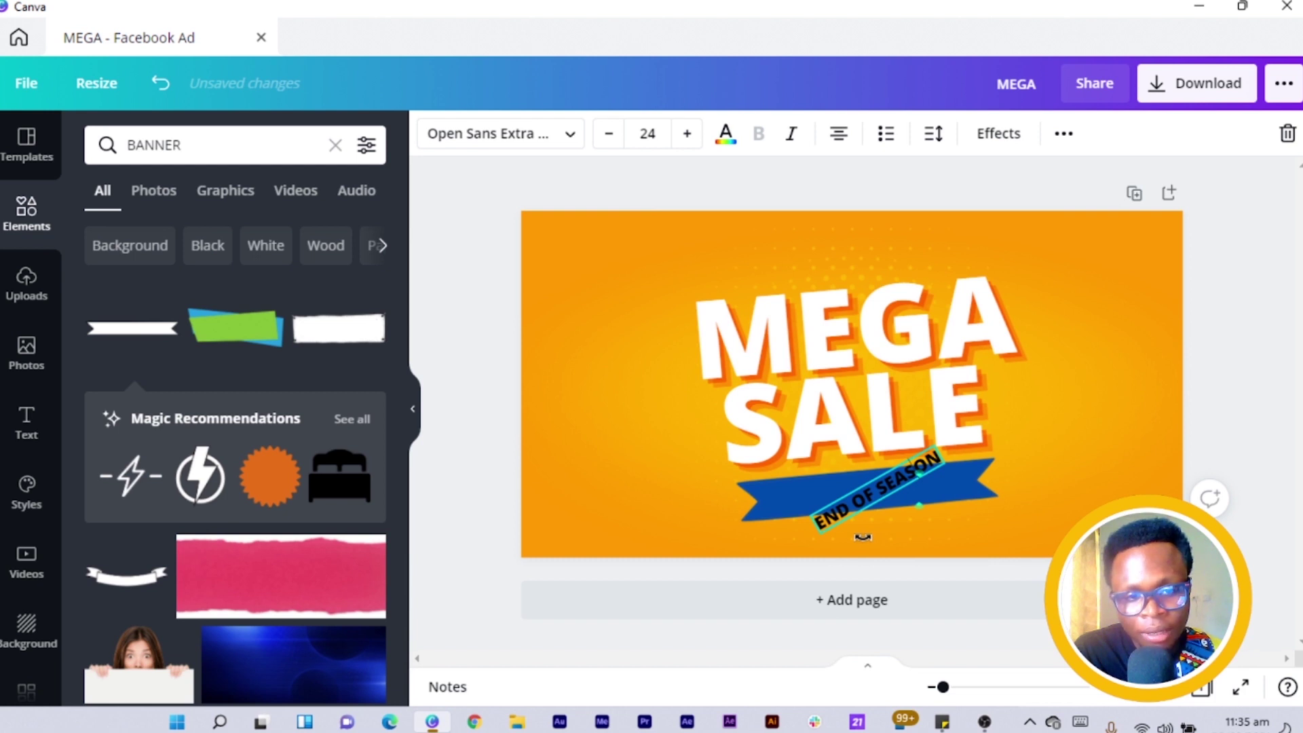
left_click_drag(861, 536, 860, 537)
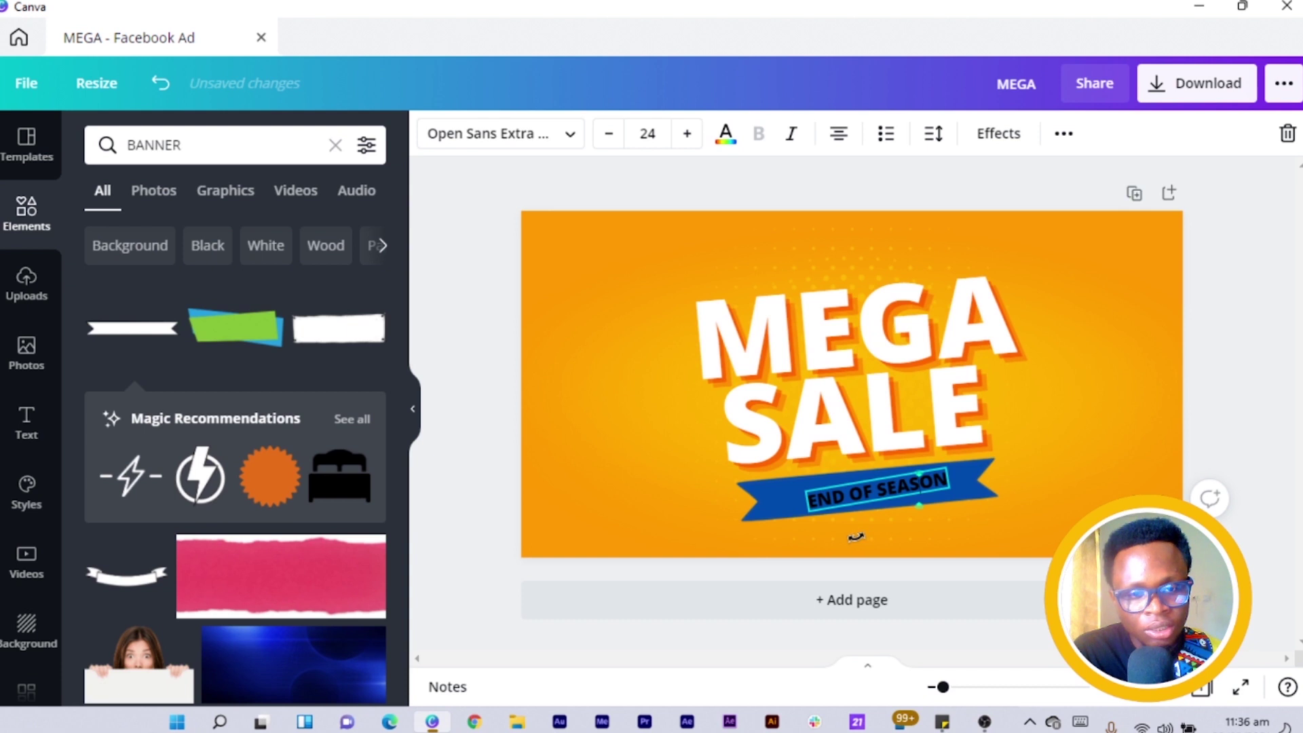
left_click_drag(856, 537, 857, 537)
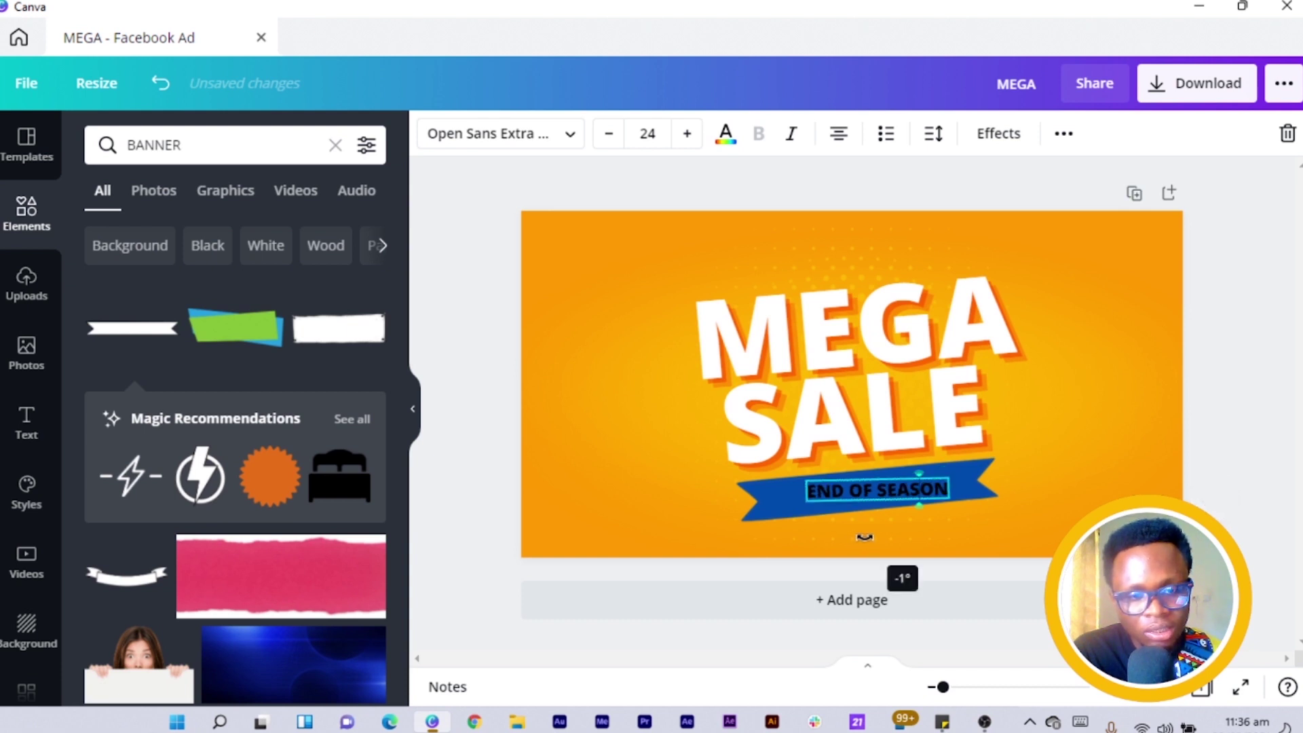
left_click_drag(864, 536, 861, 535)
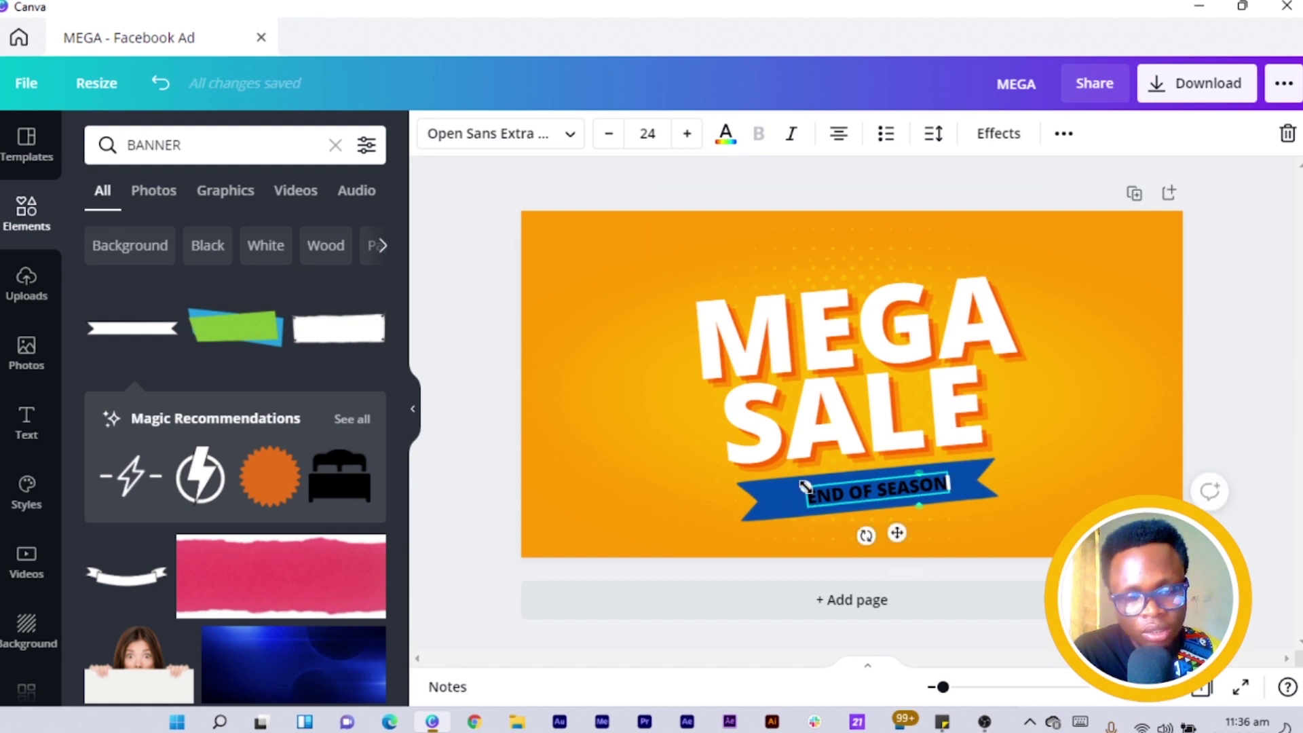
left_click_drag(775, 494, 767, 497)
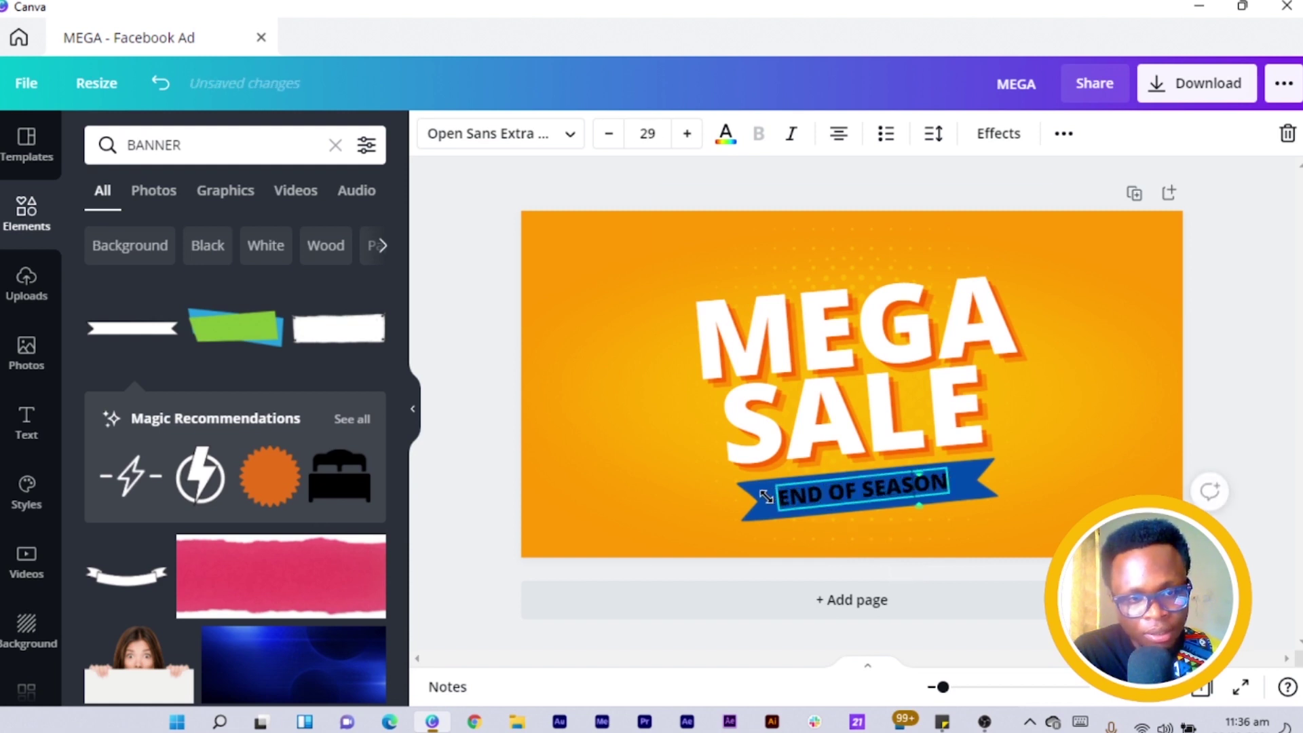
left_click_drag(969, 564, 974, 568)
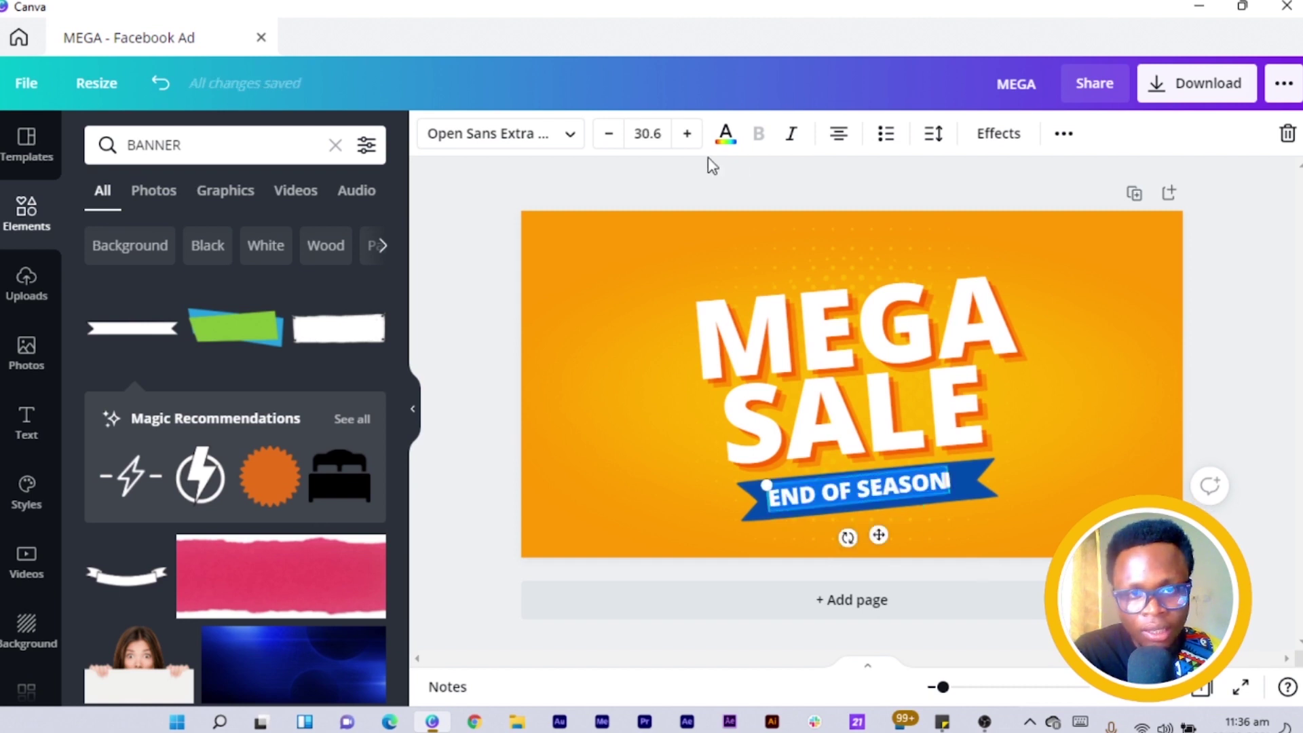
Set the colour of the END OF SEASON text to white.
left_click(728, 135)
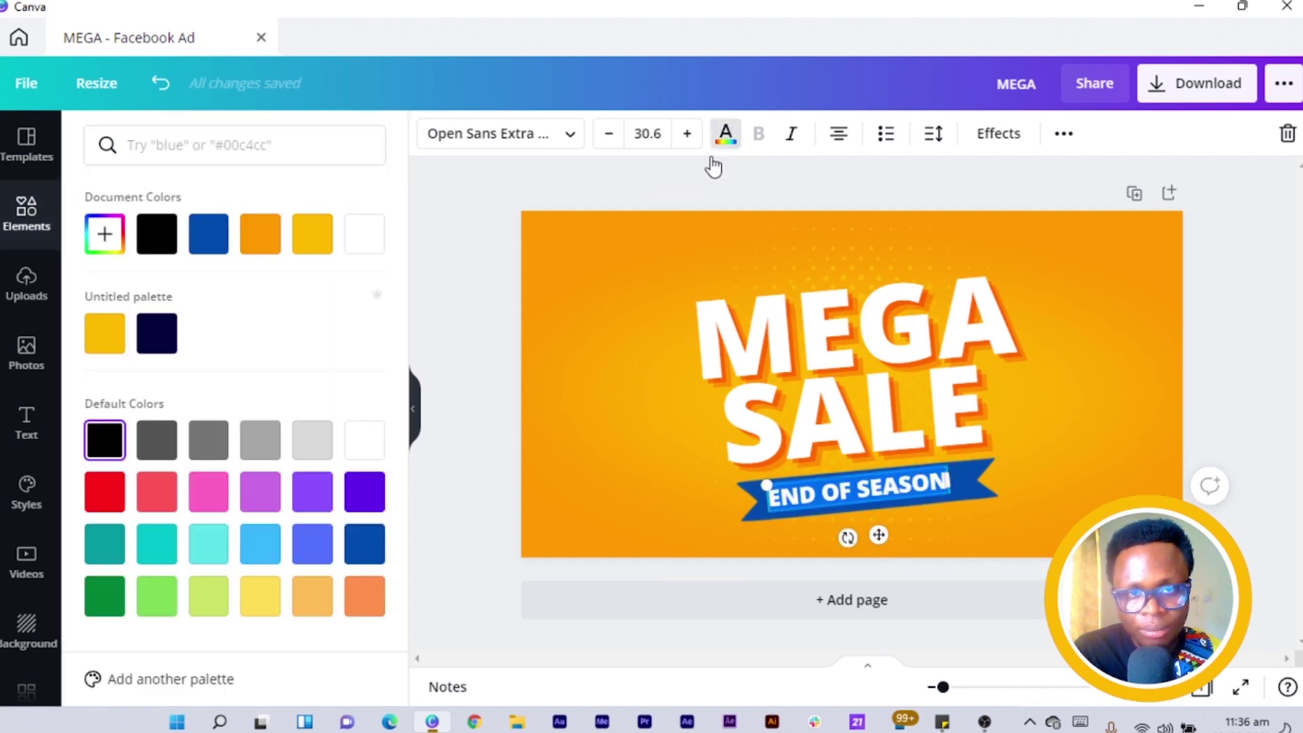
left_click(367, 239)
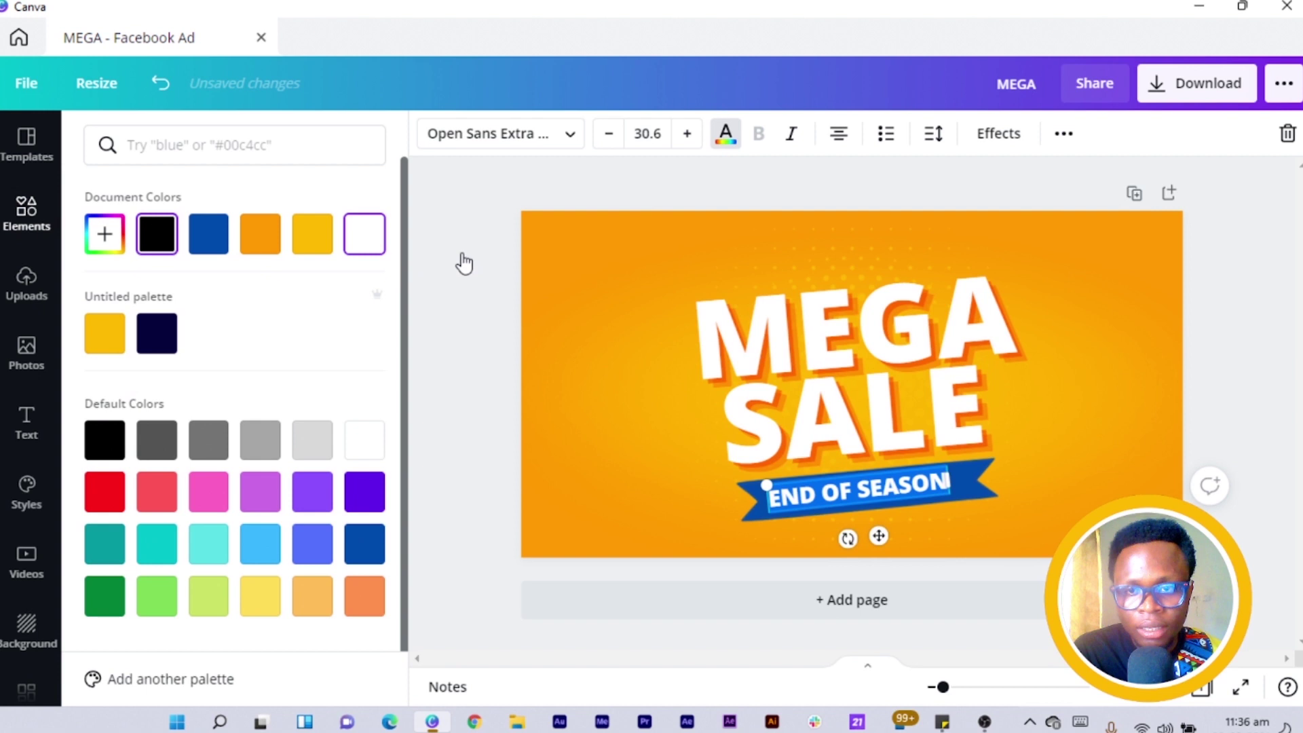
left_click(483, 222)
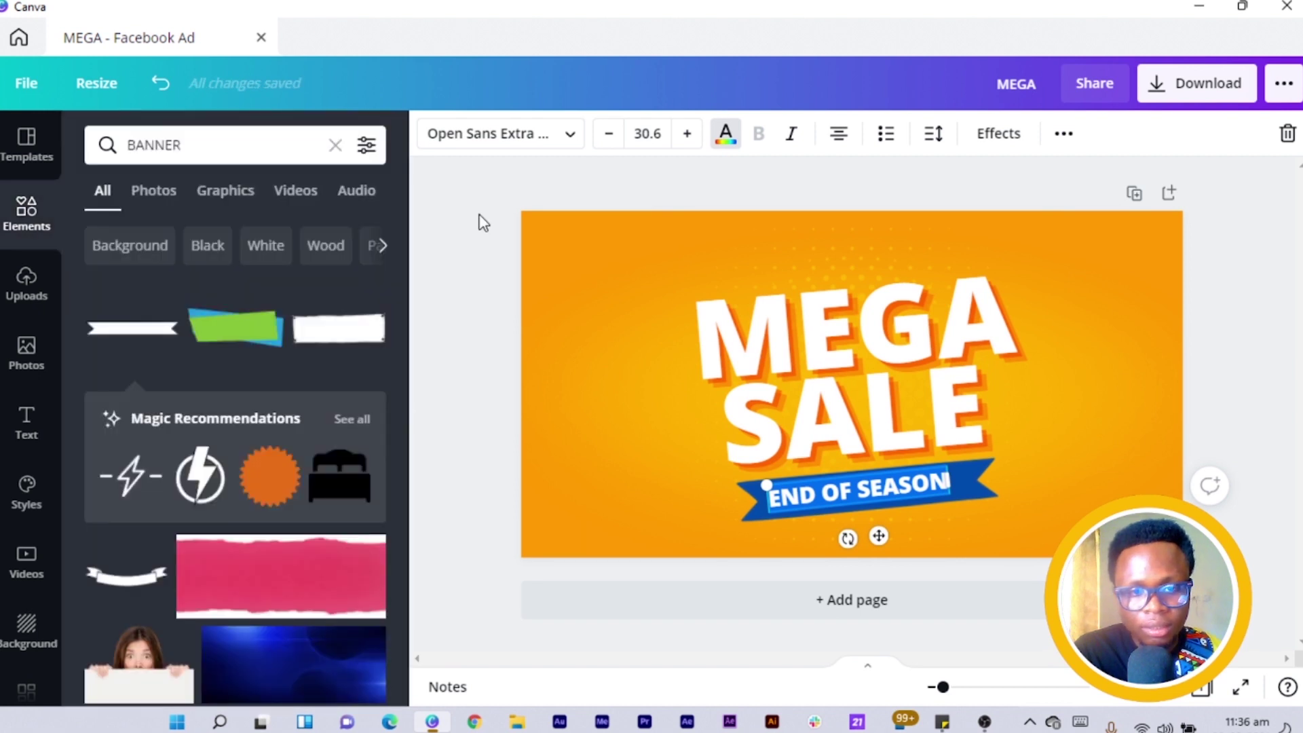
Nudge the END OF SEASON text slightly right and up so it sits centred within the blue banner.
left_click(897, 494)
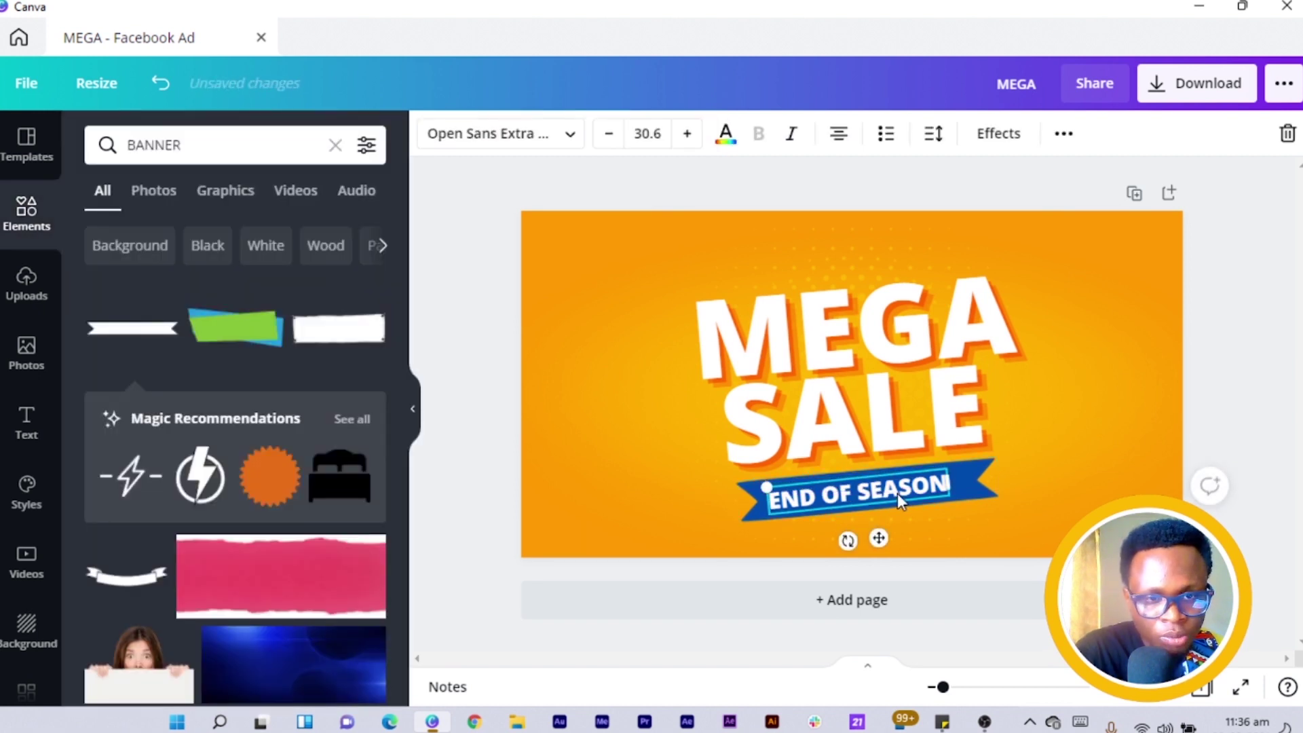
key("Right")
key("Right")
key("Right")
key("Right")
key("Right")
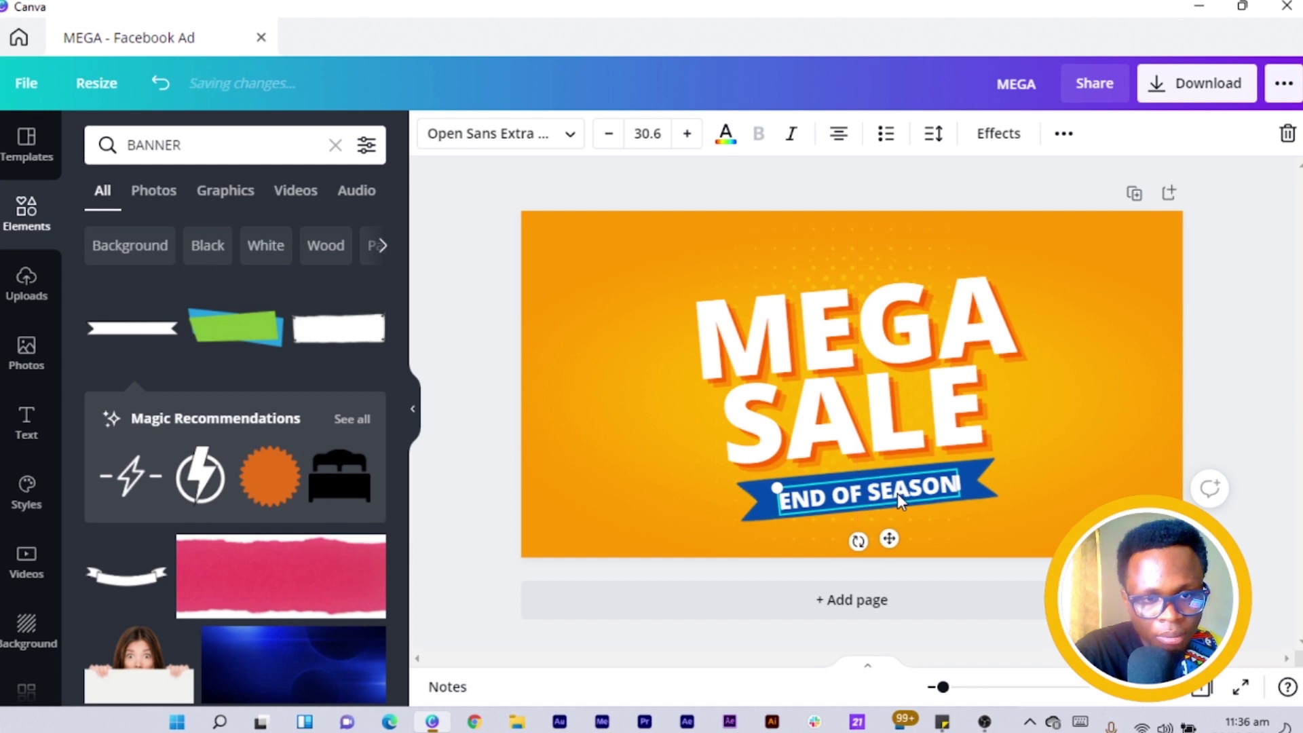
key("Up")
key("Up")
key("Up")
key("Up")
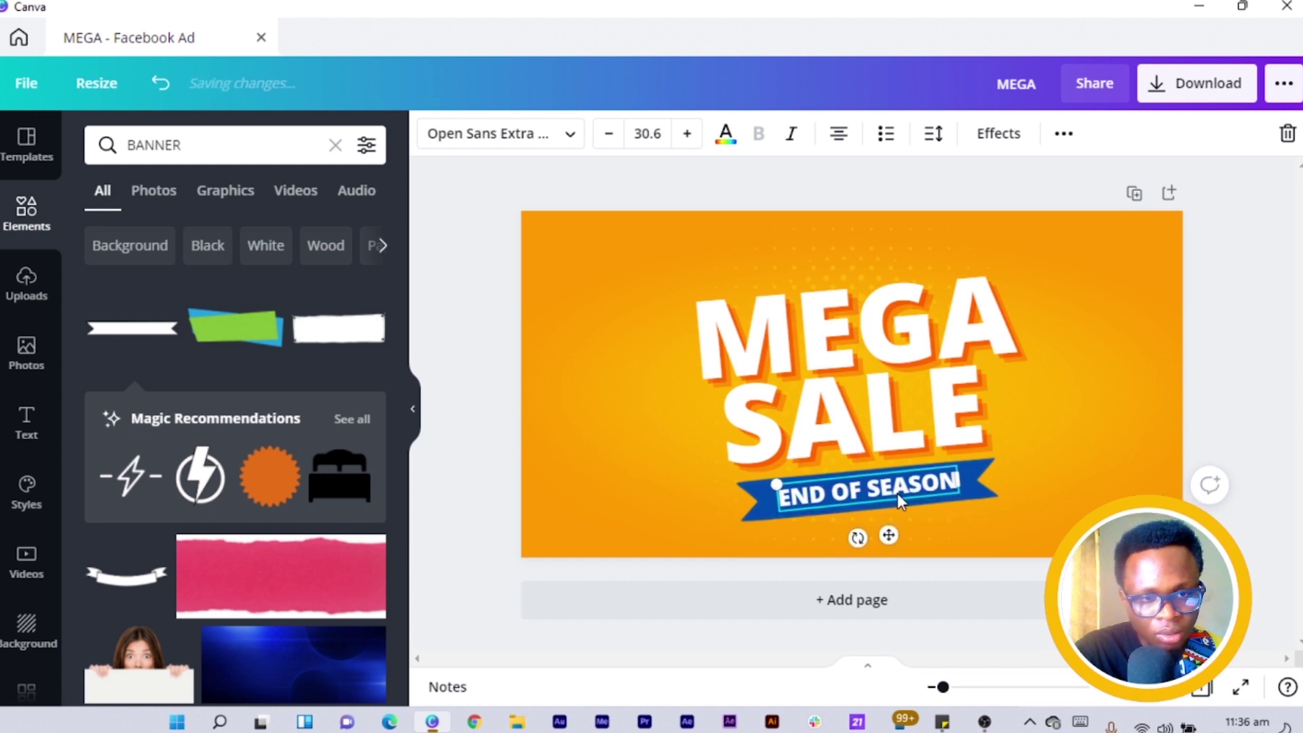
left_click(454, 281)
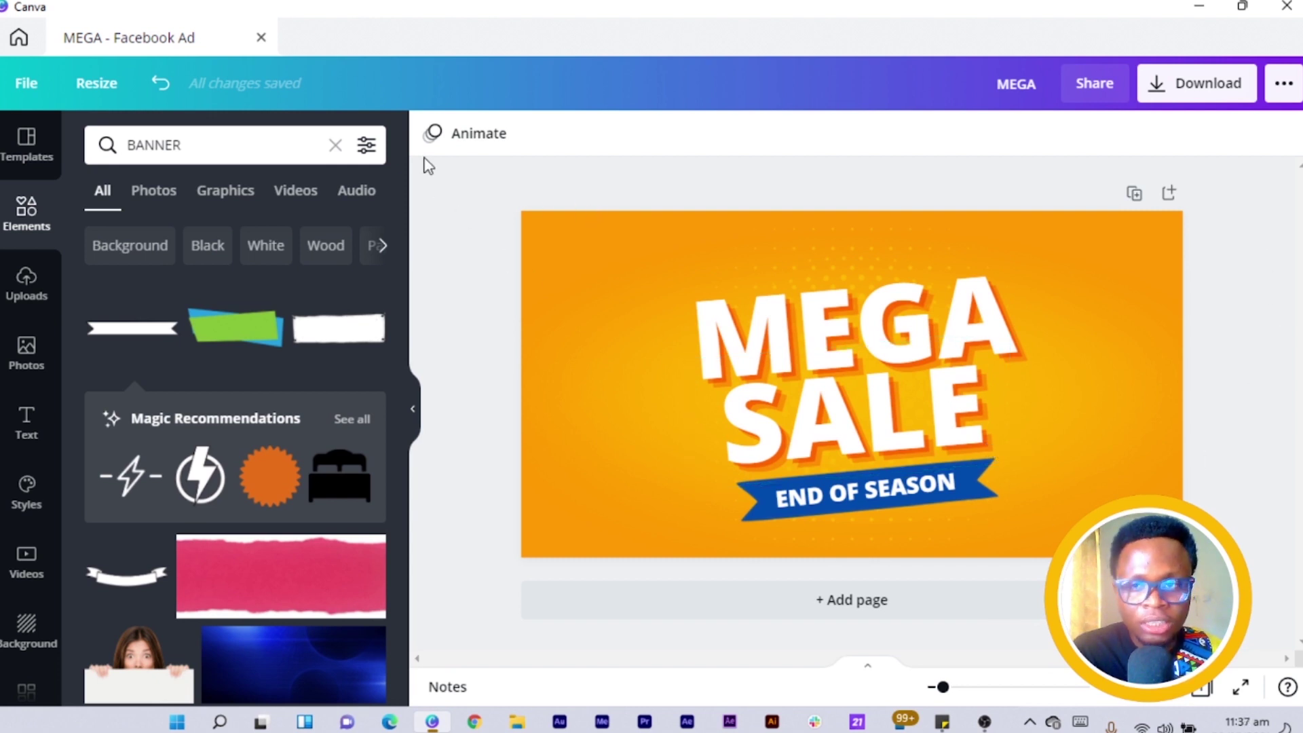
Search the graphics for CIRCLE and add the solid white circle to the page.
left_click(260, 159)
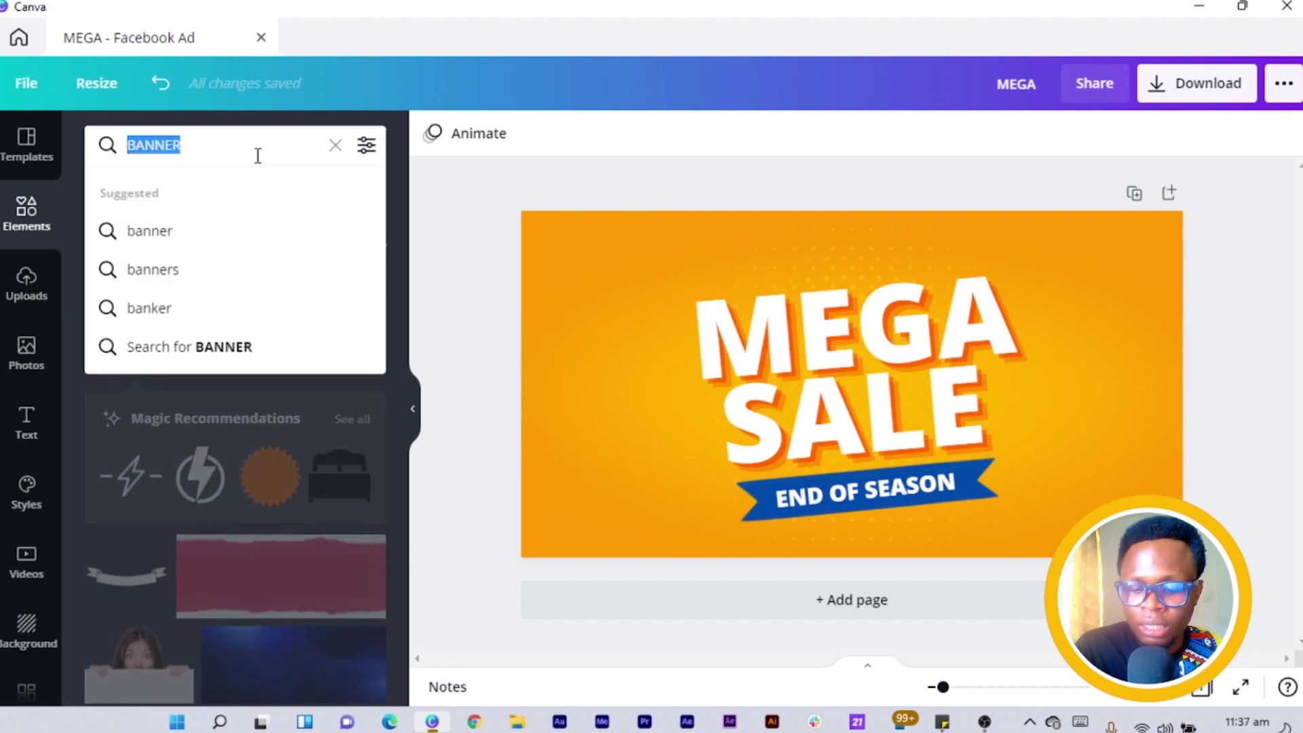
type("CIRL")
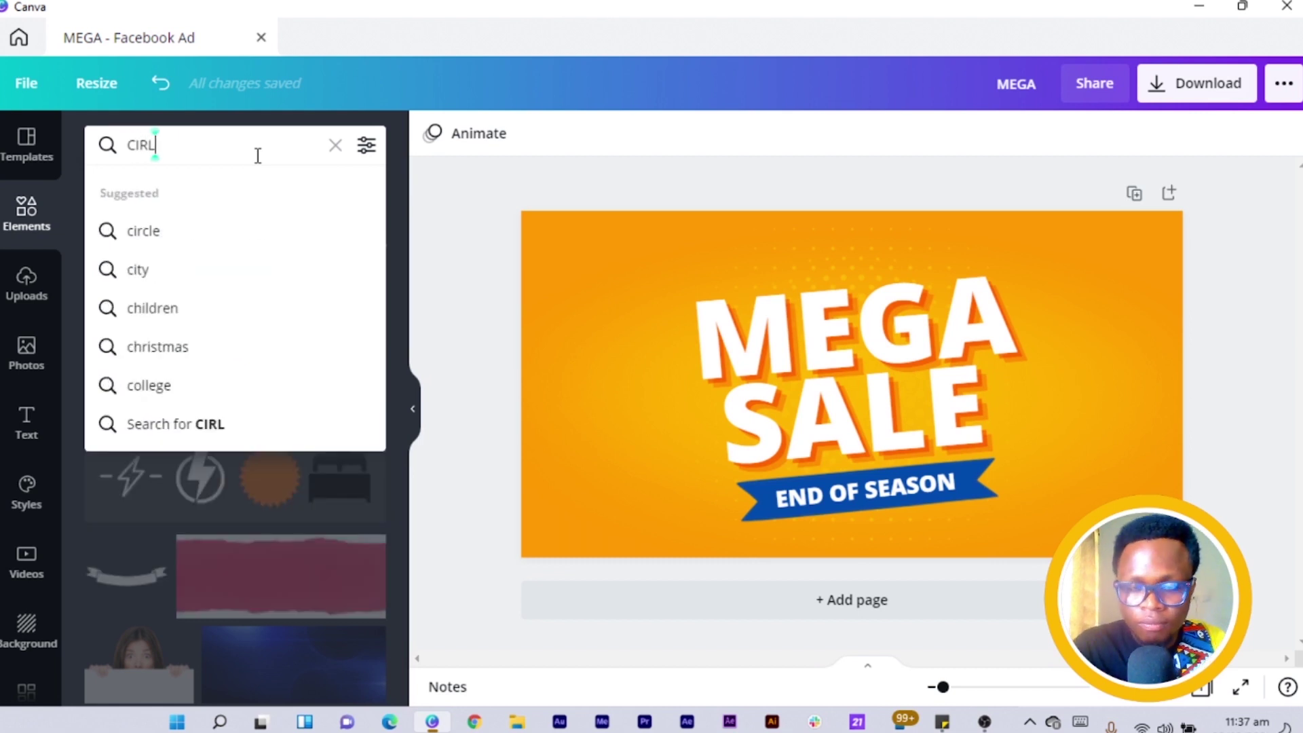
key("BackSpace")
type("CLE")
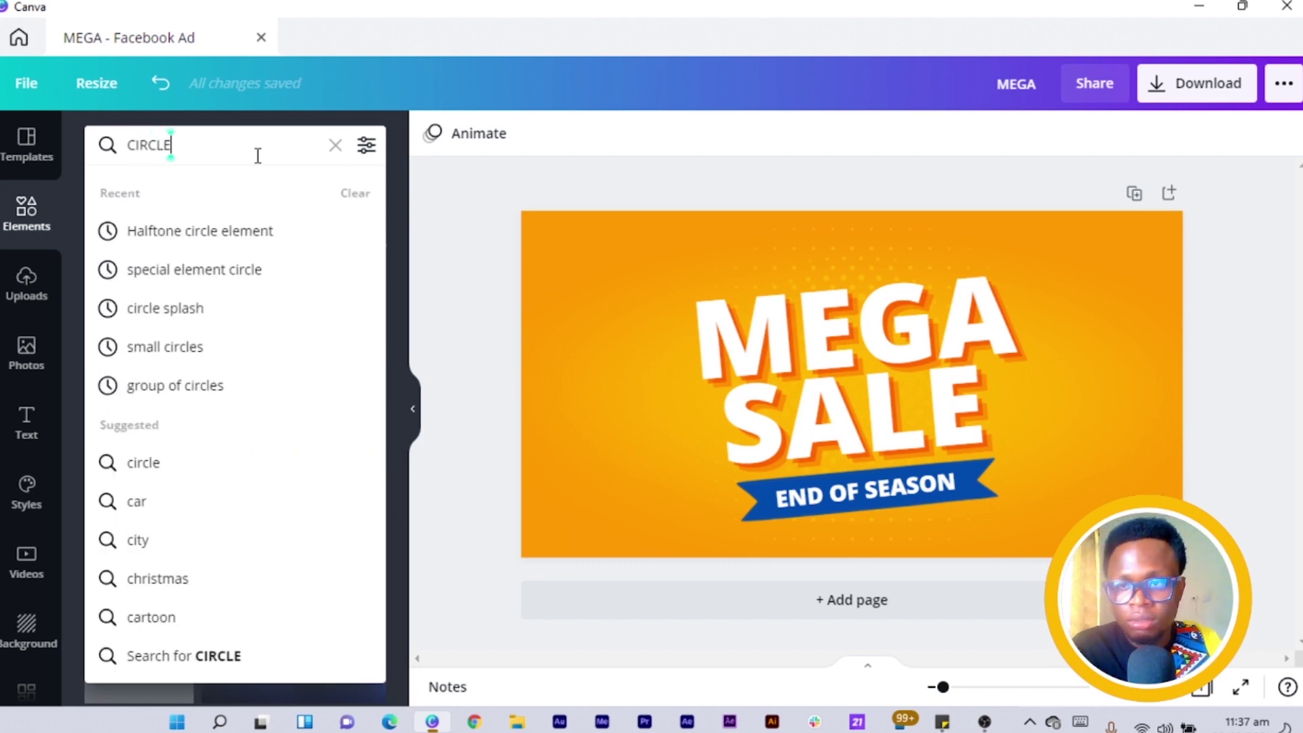
key("Return")
left_click(210, 425)
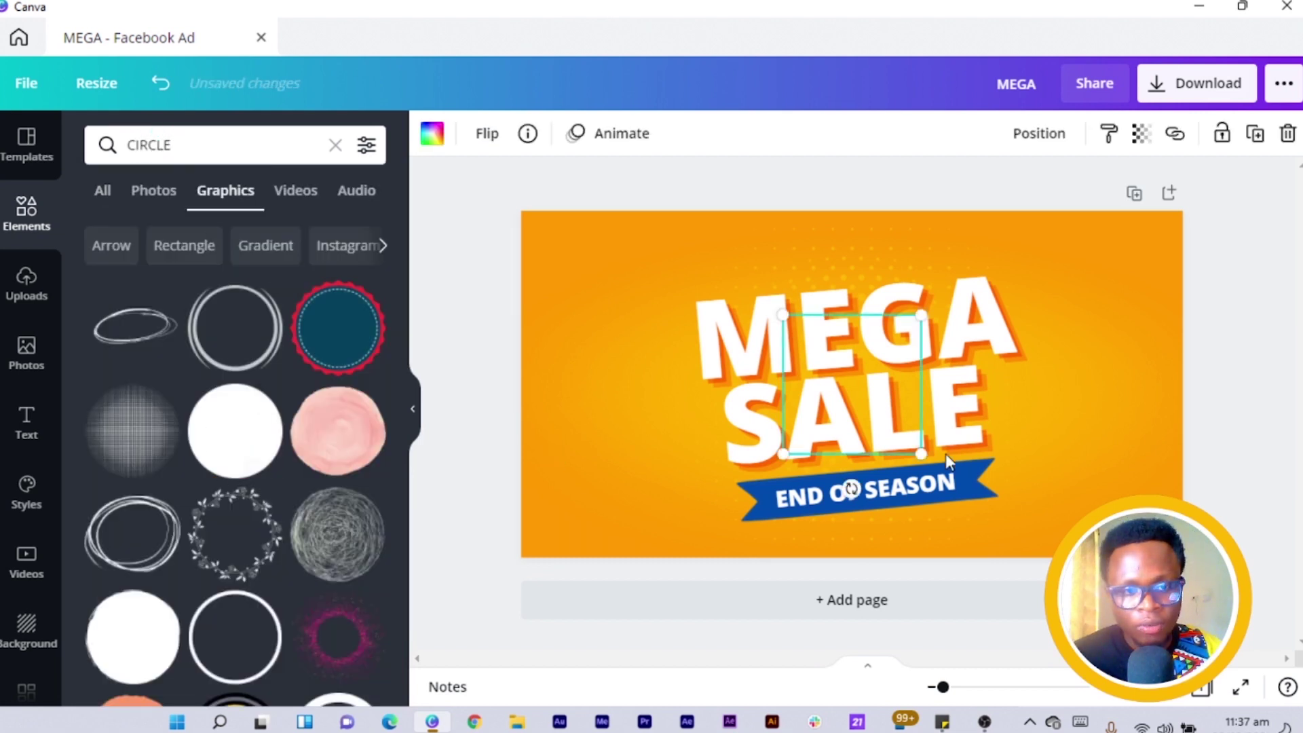
Shrink the white circle and scatter small copies around the headline, enlarging one near the page's right edge.
left_click_drag(923, 449, 1101, 484)
key("ctrl+d")
left_click_drag(1070, 304, 1109, 380)
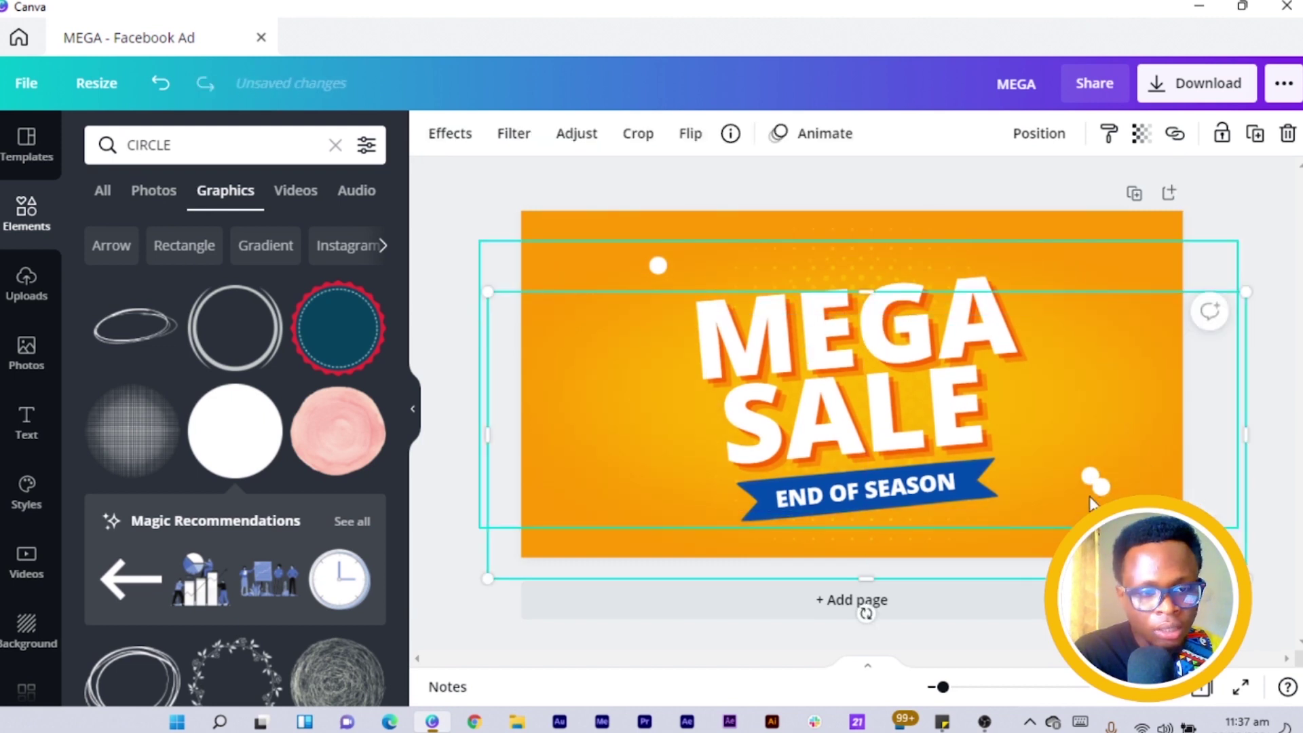
key("ctrl+z")
left_click_drag(1102, 485, 1056, 290)
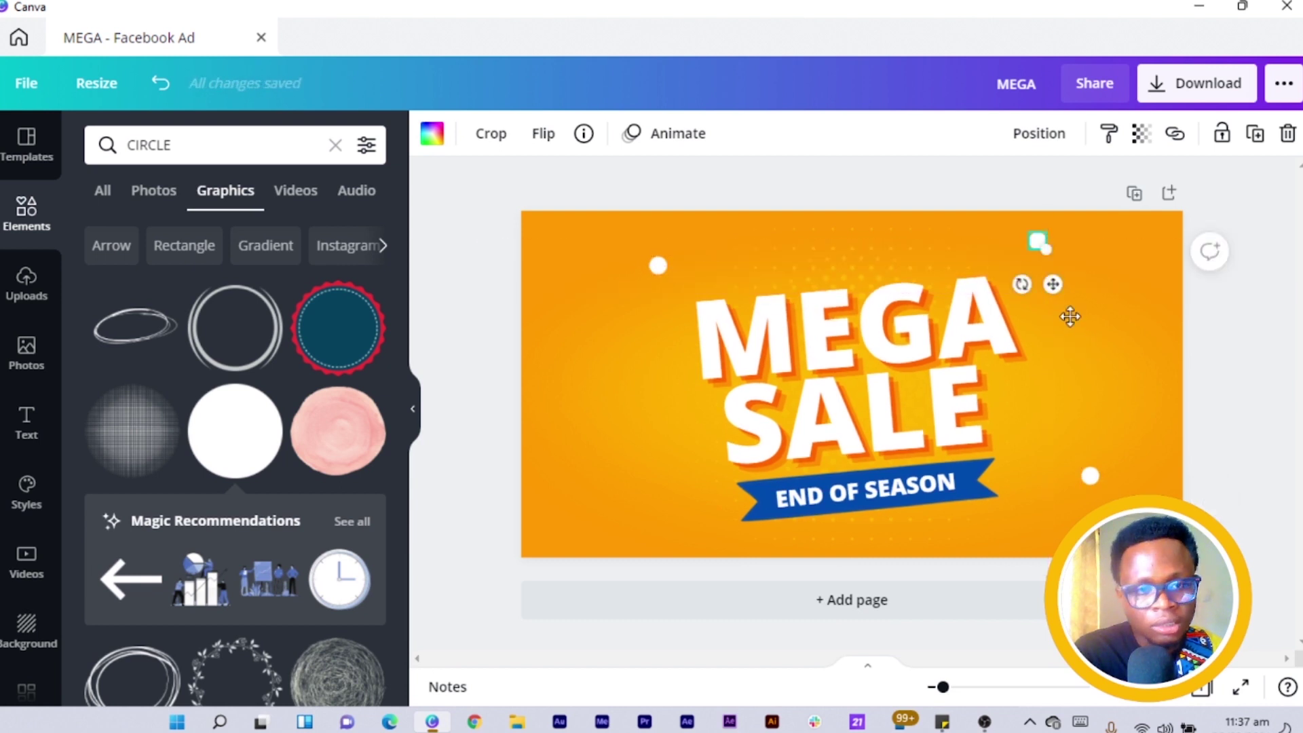
left_click_drag(703, 452, 1099, 485)
left_click_drag(1107, 404, 1124, 356)
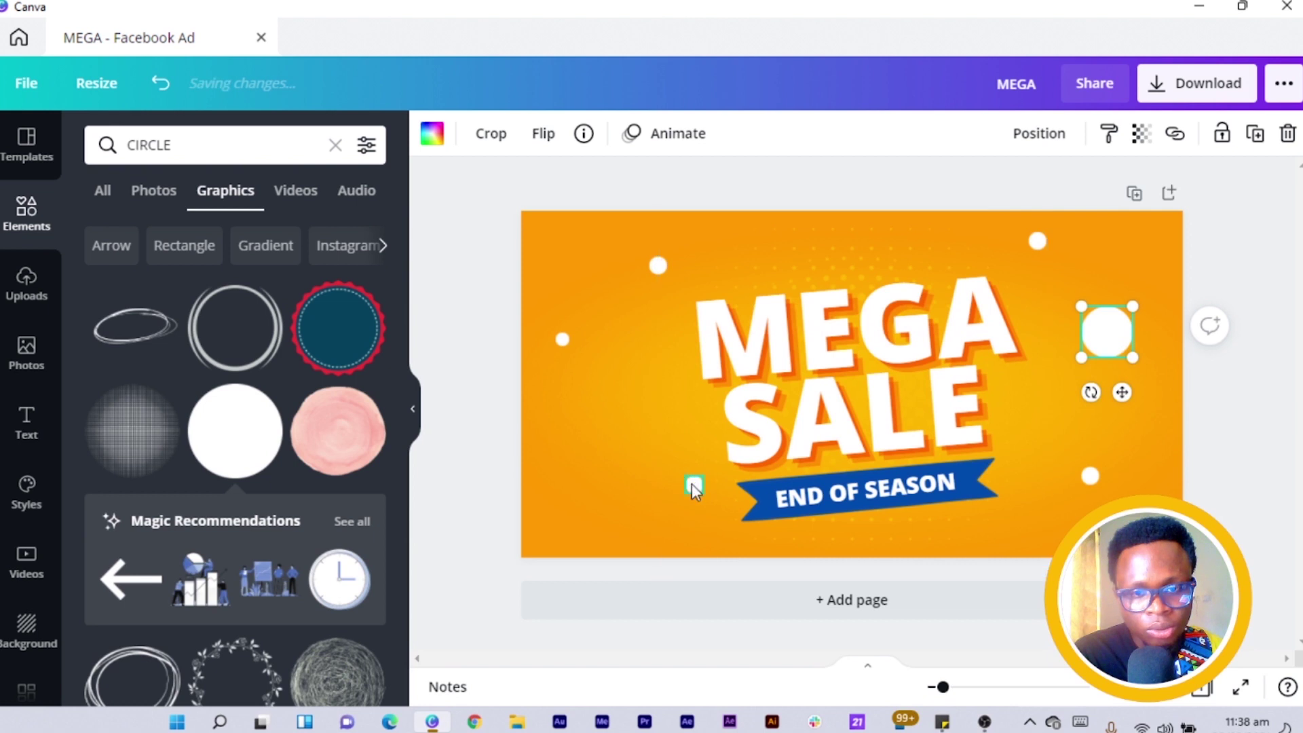
Enlarge the small white circle beside the banner's left end and move it further left, clear of the banner.
left_click(692, 483)
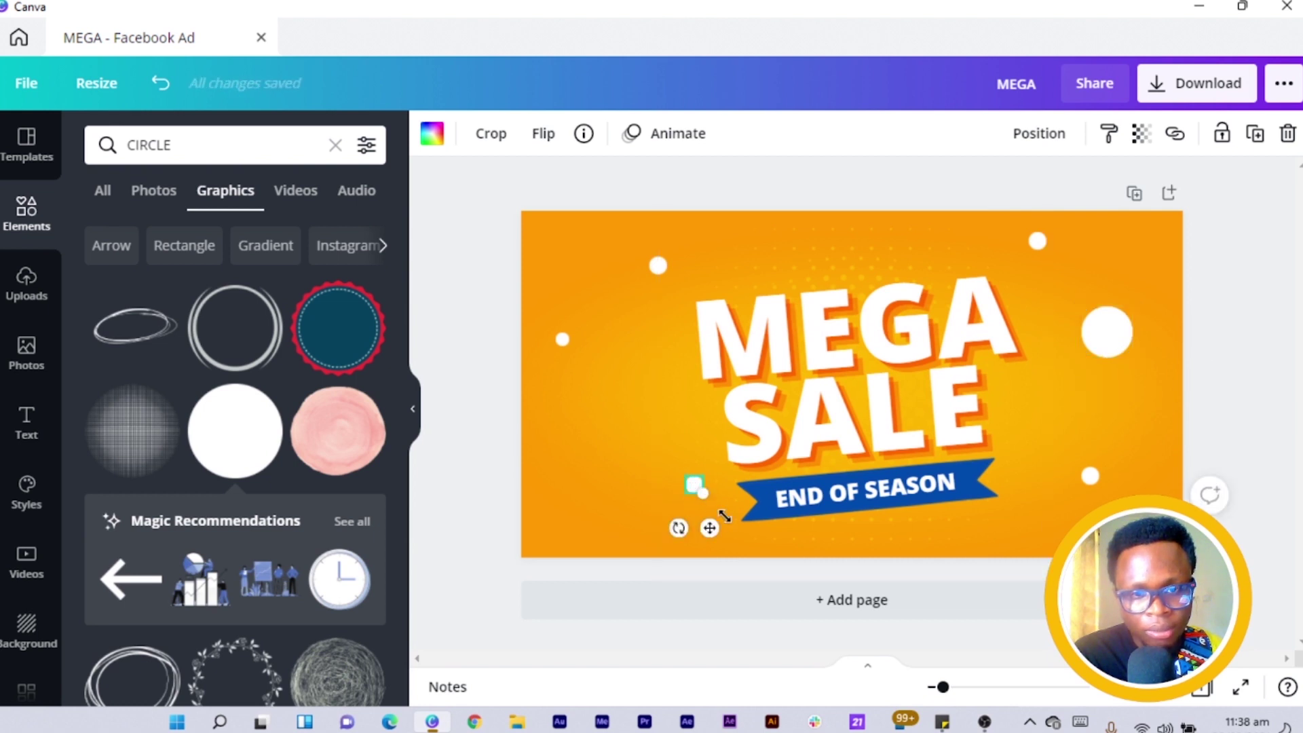
left_click_drag(725, 517, 750, 551)
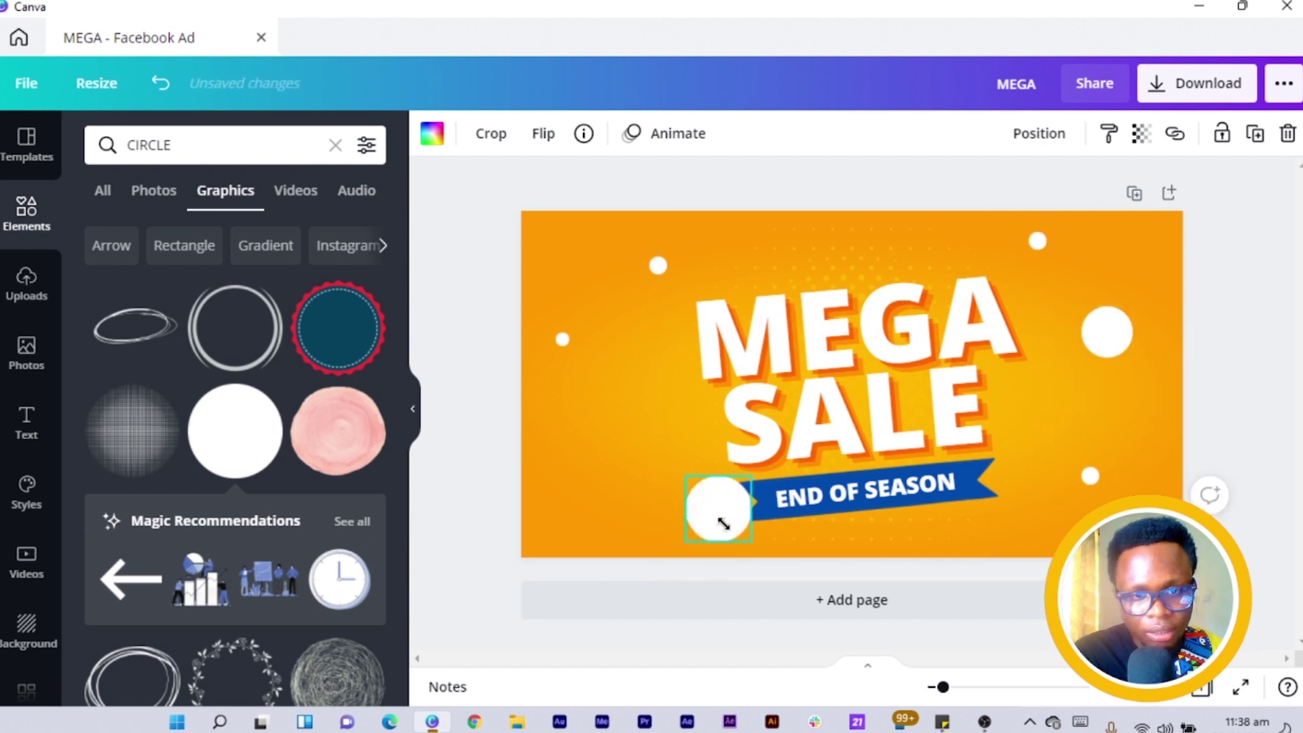
left_click_drag(713, 500, 634, 500)
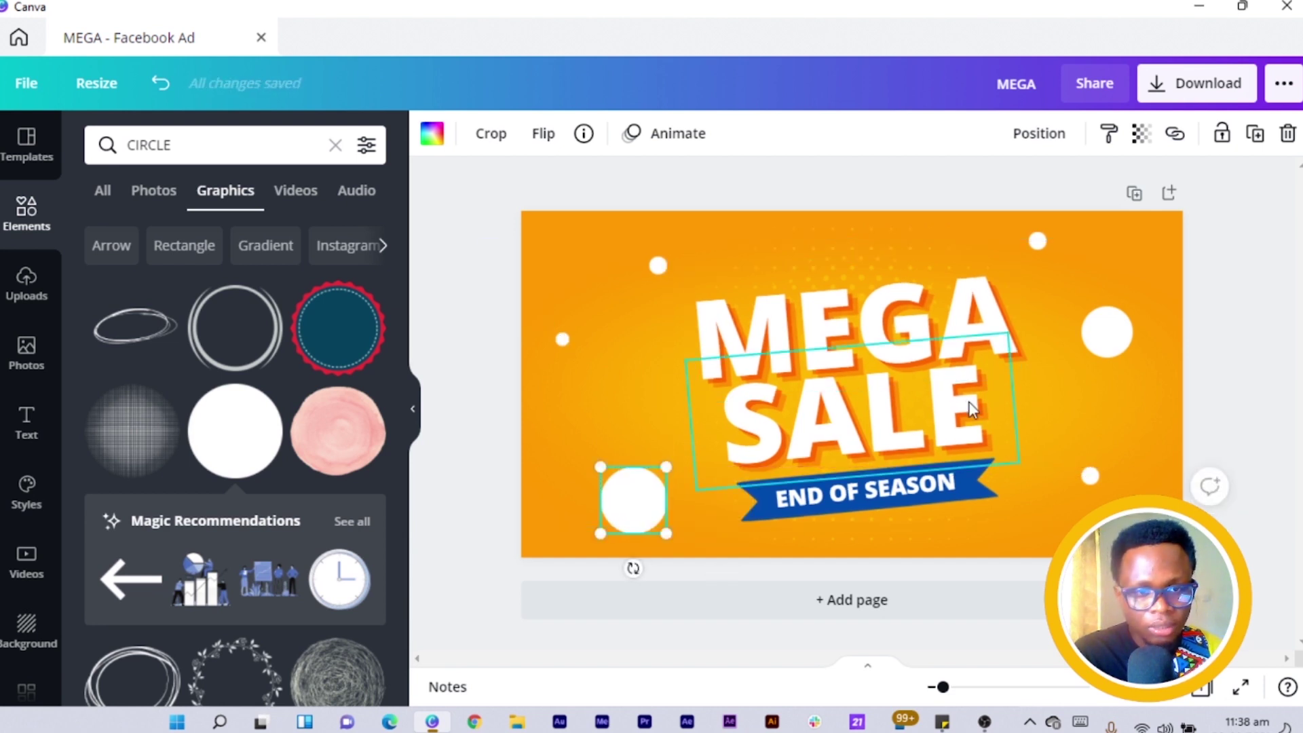
Recolour the large circle right of the headline and the small circle at its upper left to the document's blue.
left_click(1108, 333)
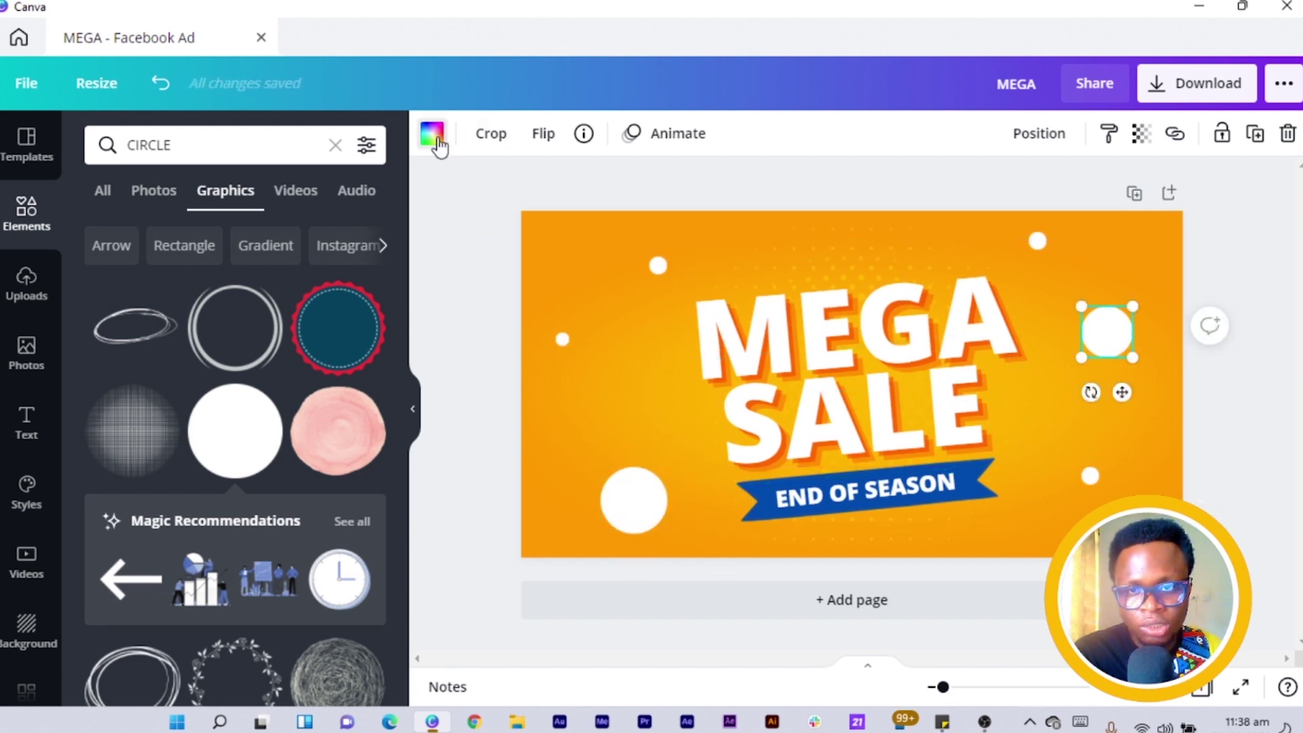
left_click(432, 134)
left_click(160, 231)
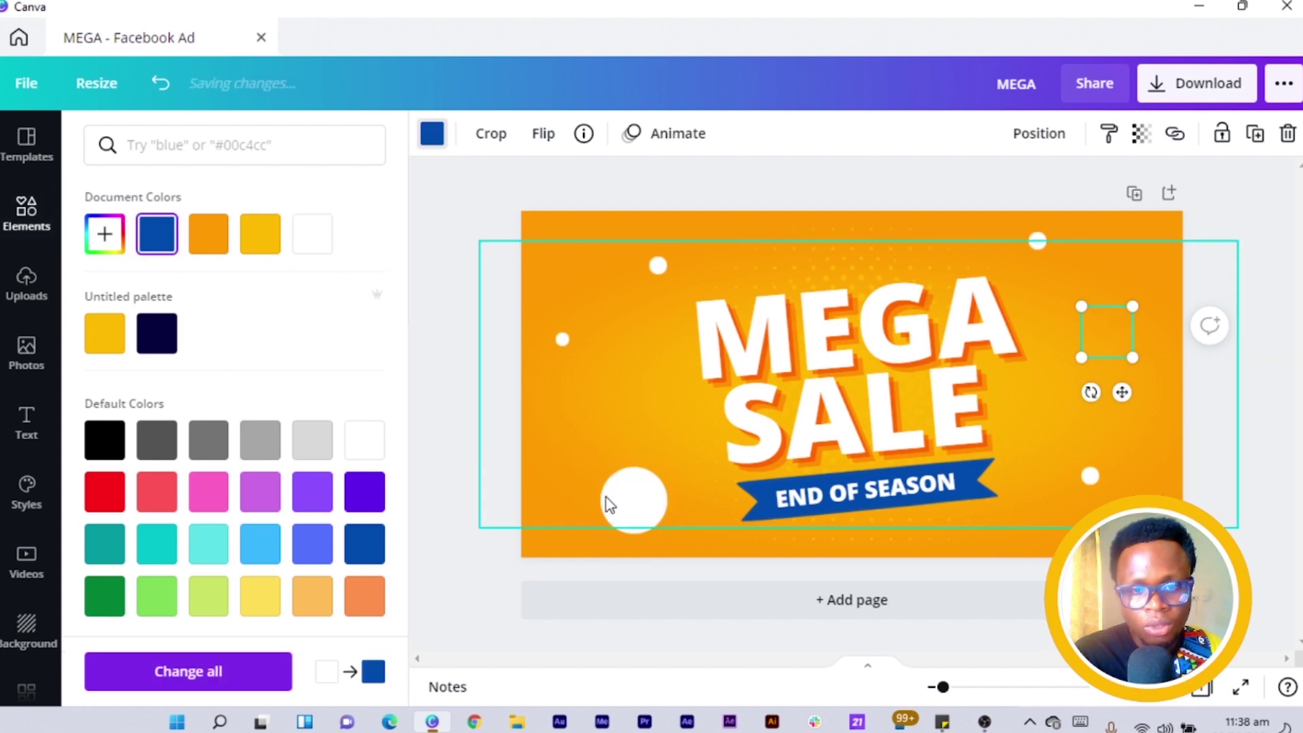
left_click(661, 269)
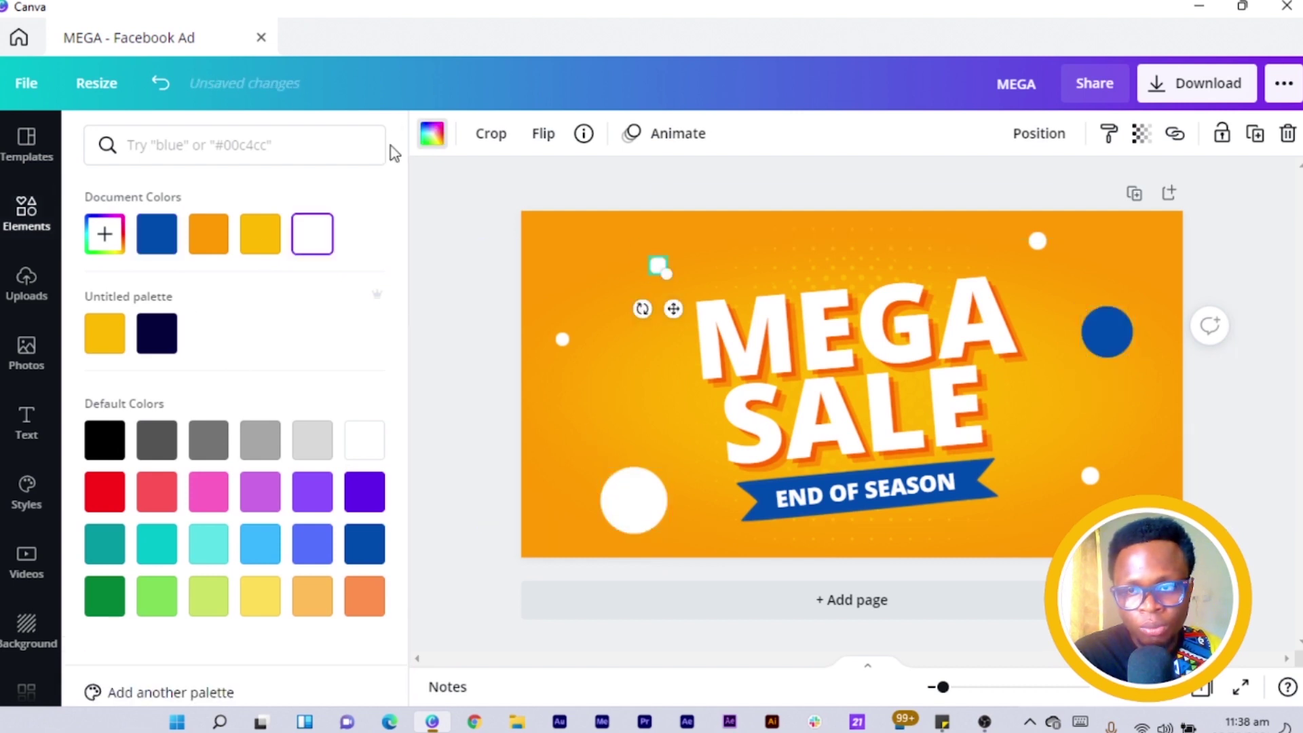
left_click(163, 237)
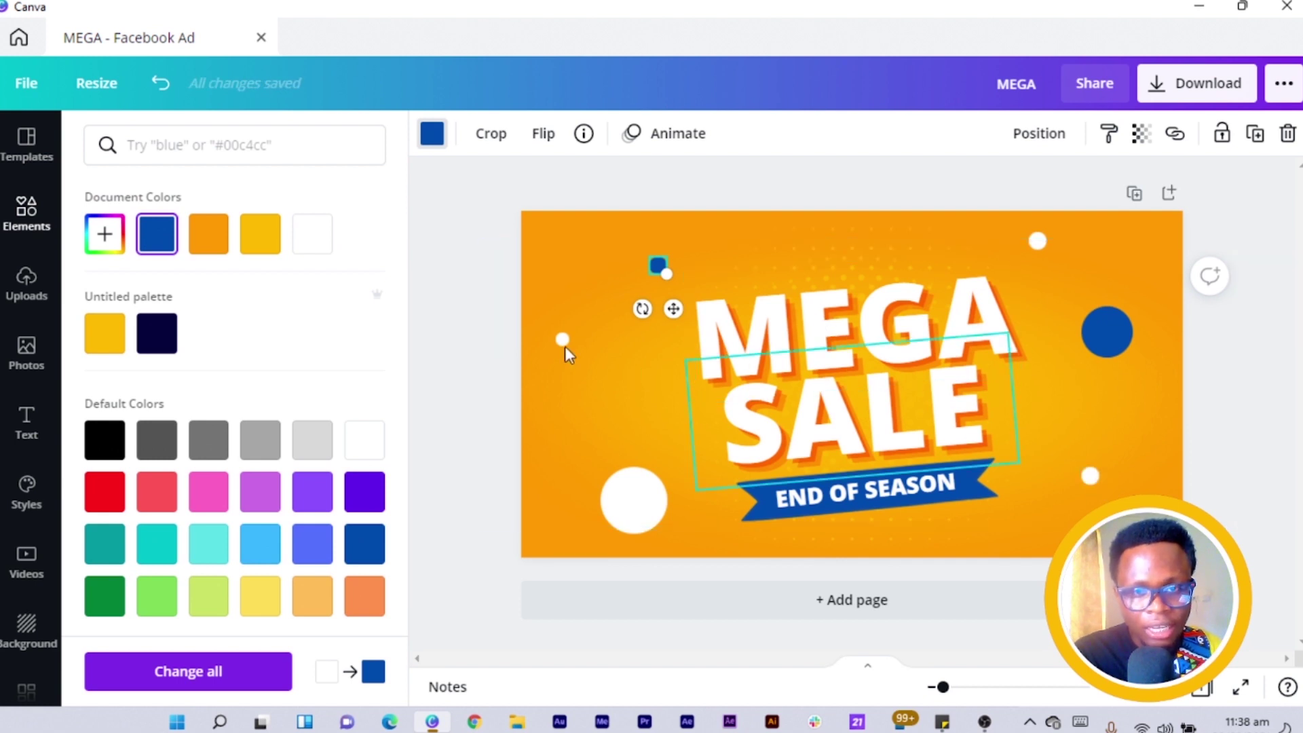
key("Escape")
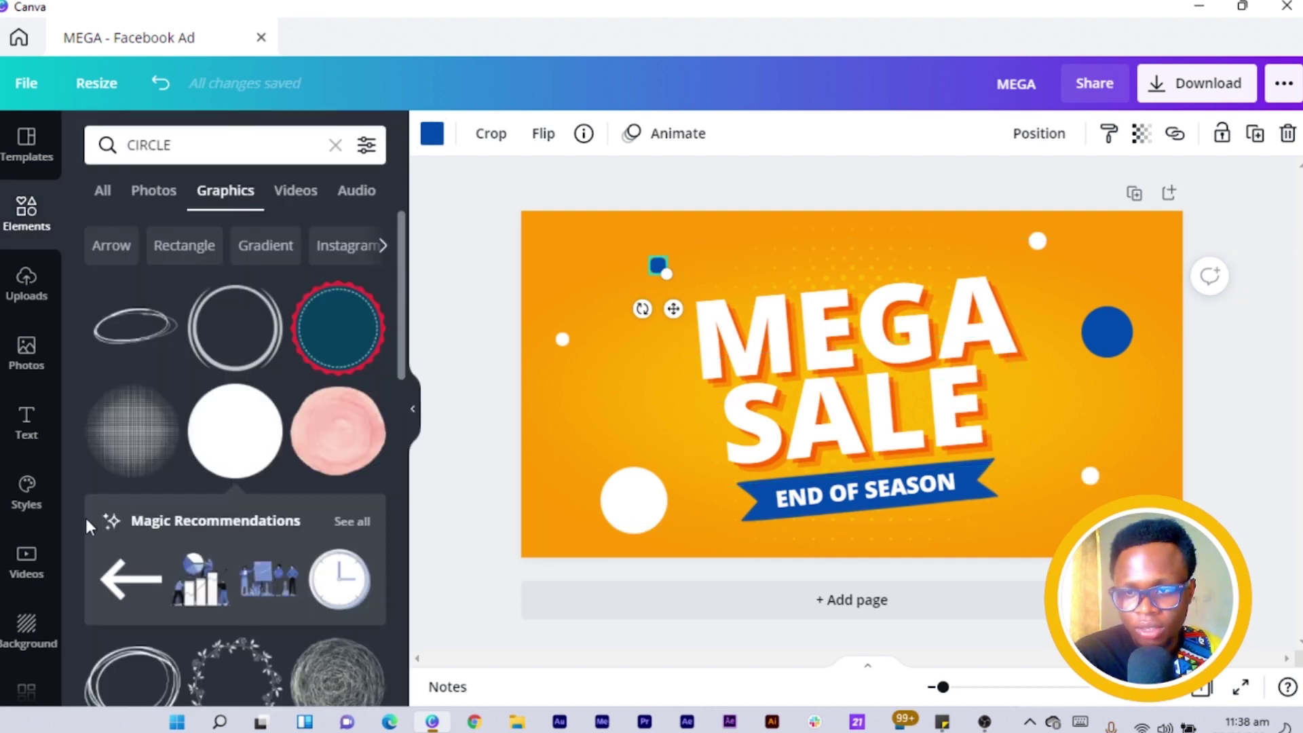
Add the thick circle outline graphic, shrink it to the size of a small dot and place it on the page's top edge.
scroll(95, 514, "down", 7)
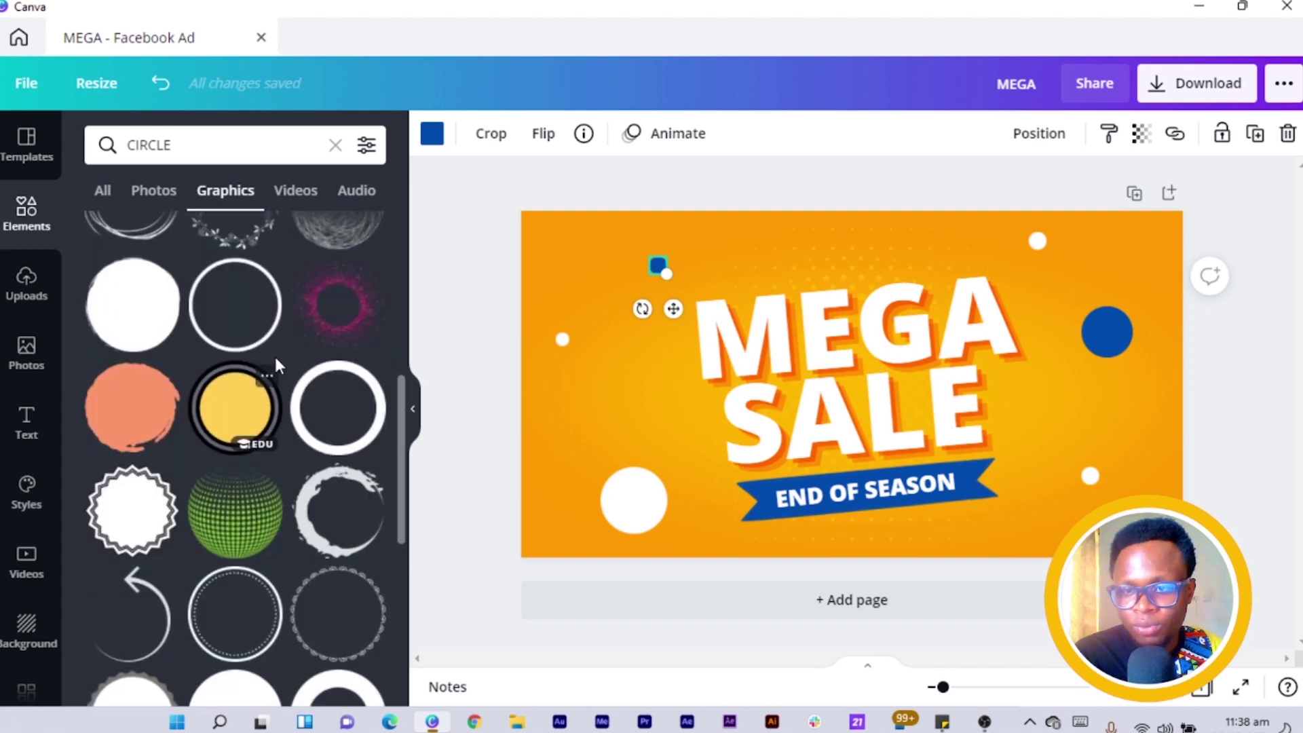
left_click(340, 429)
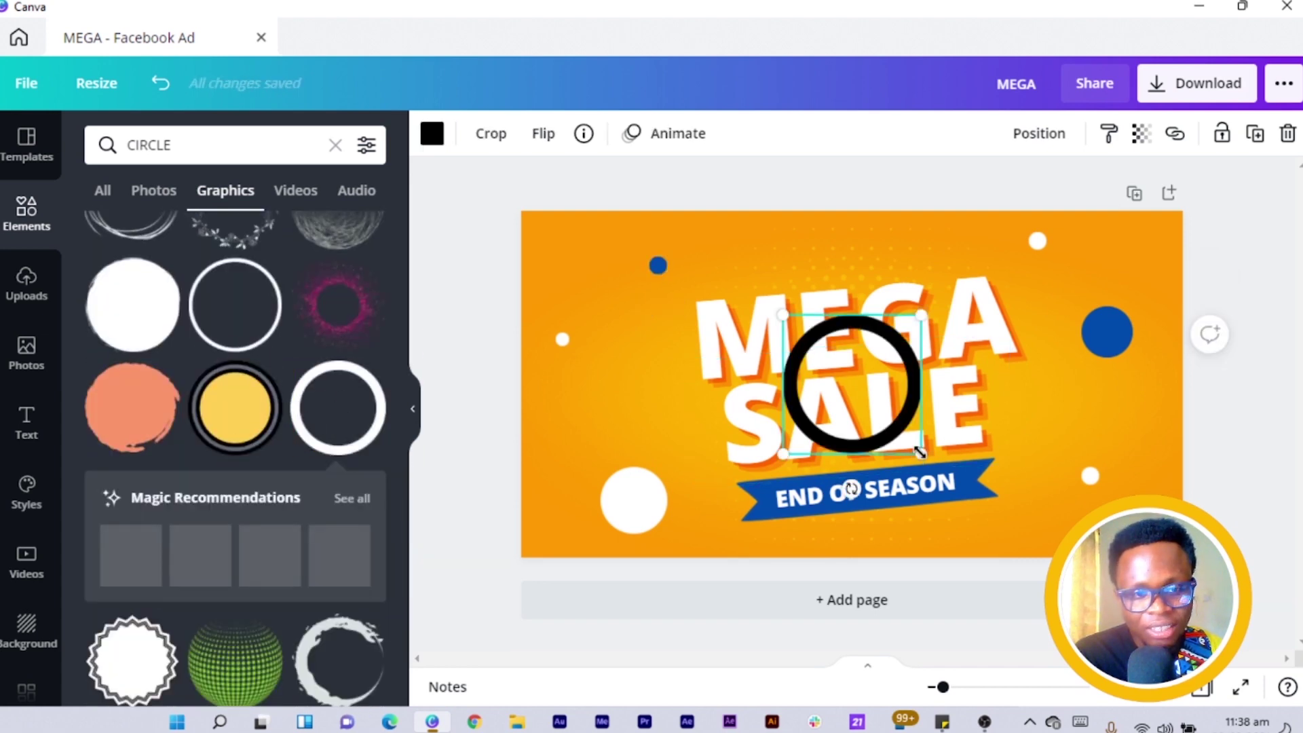
left_click_drag(920, 452, 822, 368)
left_click_drag(957, 272, 963, 254)
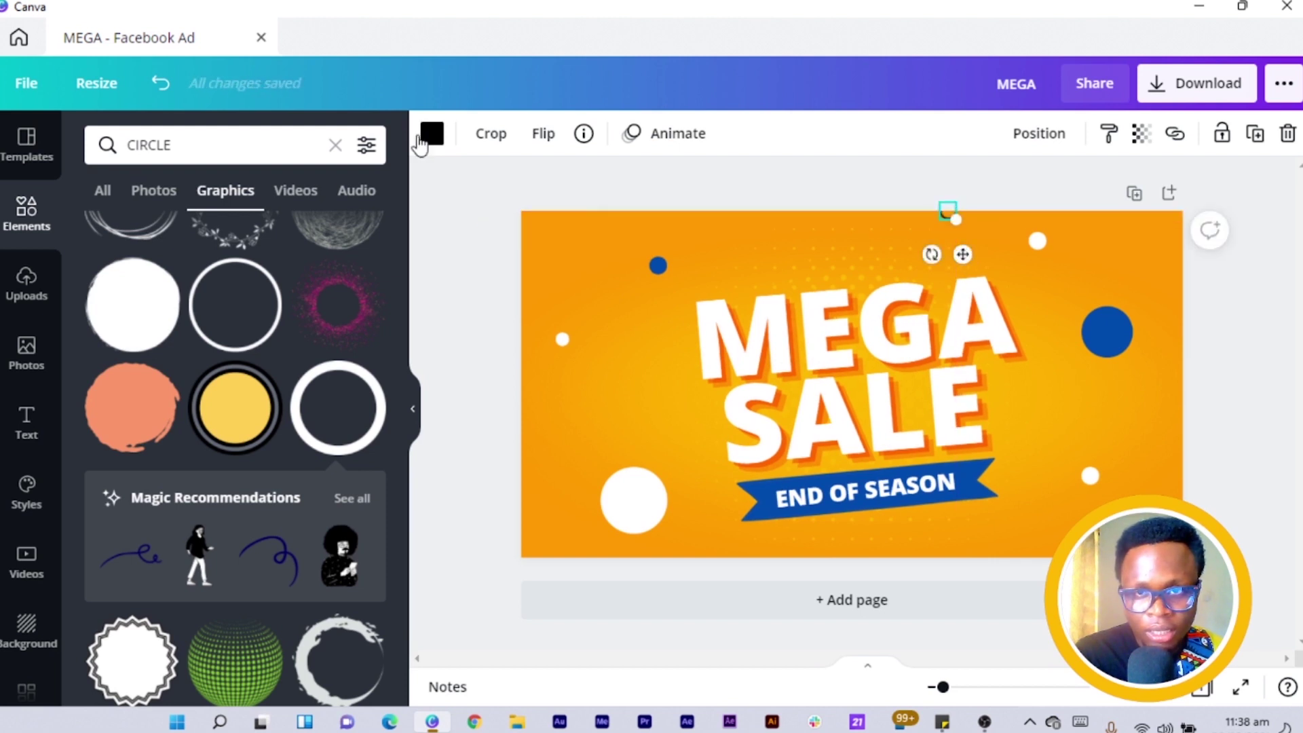
Recolour the small ring white and scatter copies of it around the left and right sides of the headline.
left_click(430, 134)
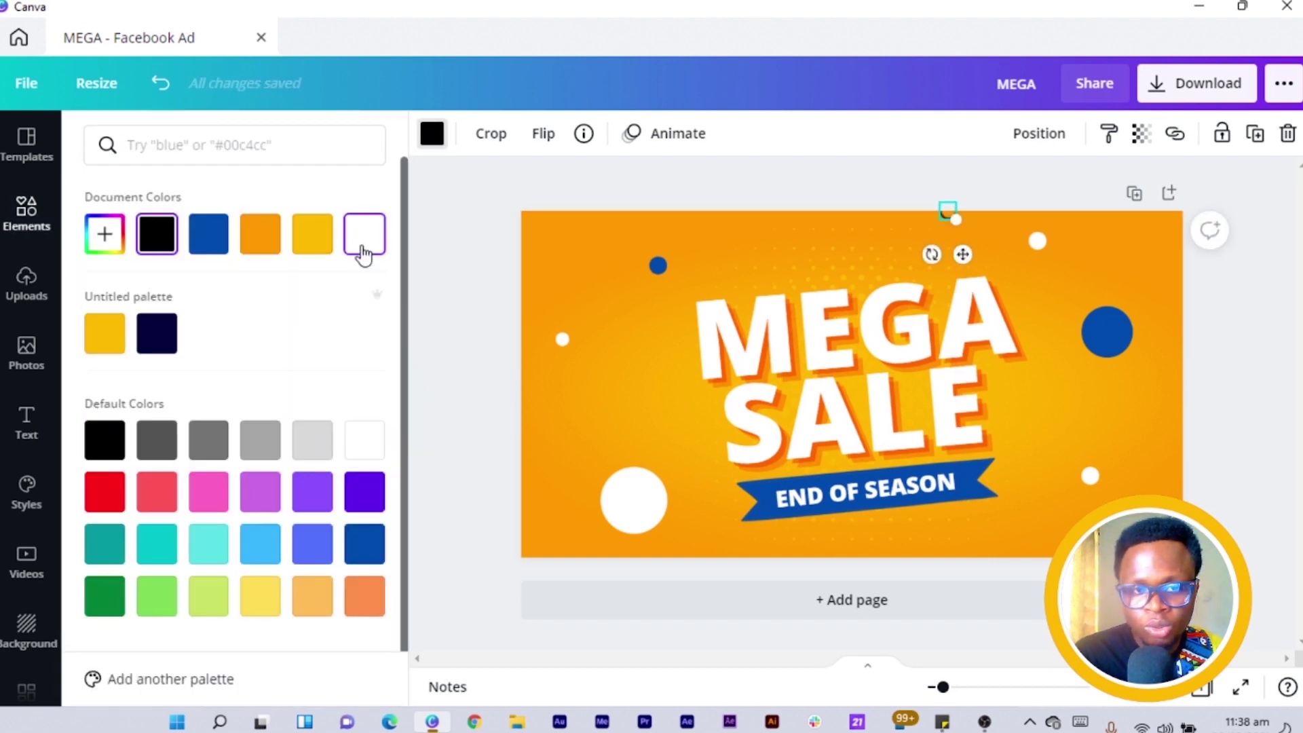
left_click(363, 237)
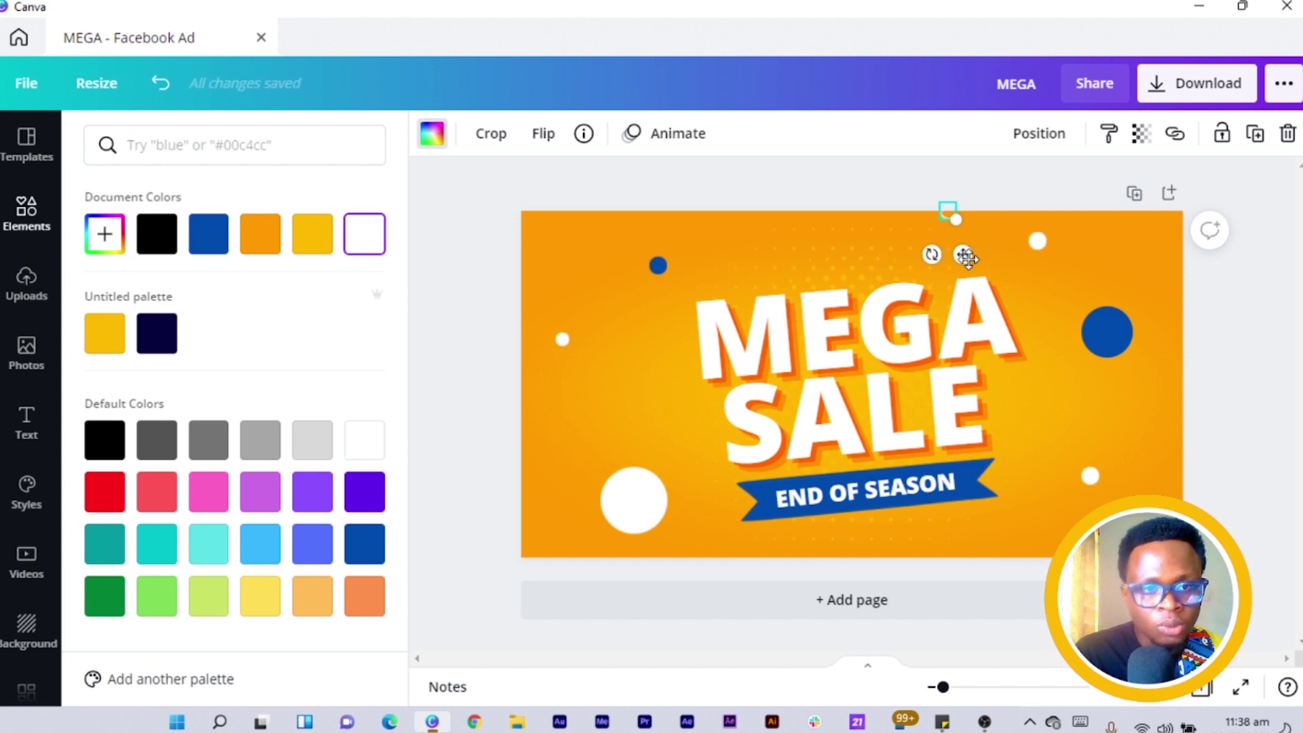
left_click_drag(966, 256, 978, 268)
left_click_drag(1024, 608, 580, 289)
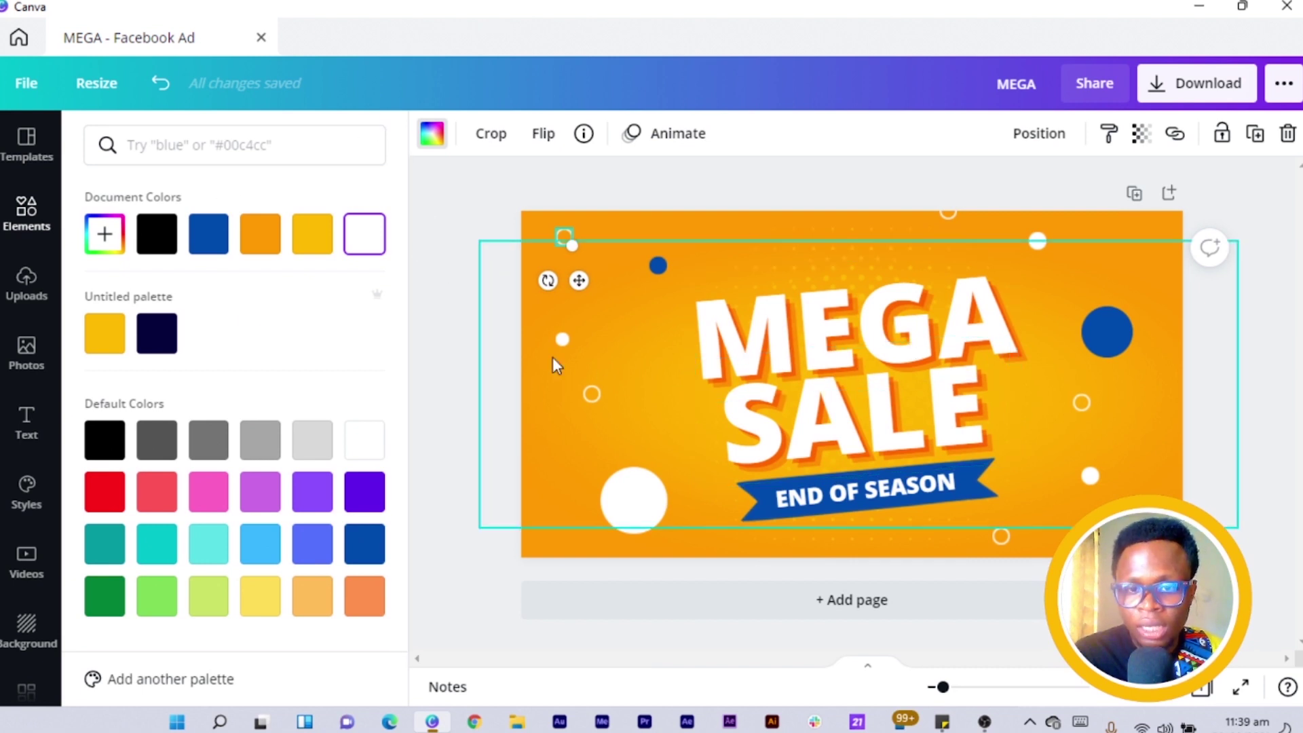
Add a straight line to the page and set its style to dotted.
key("l")
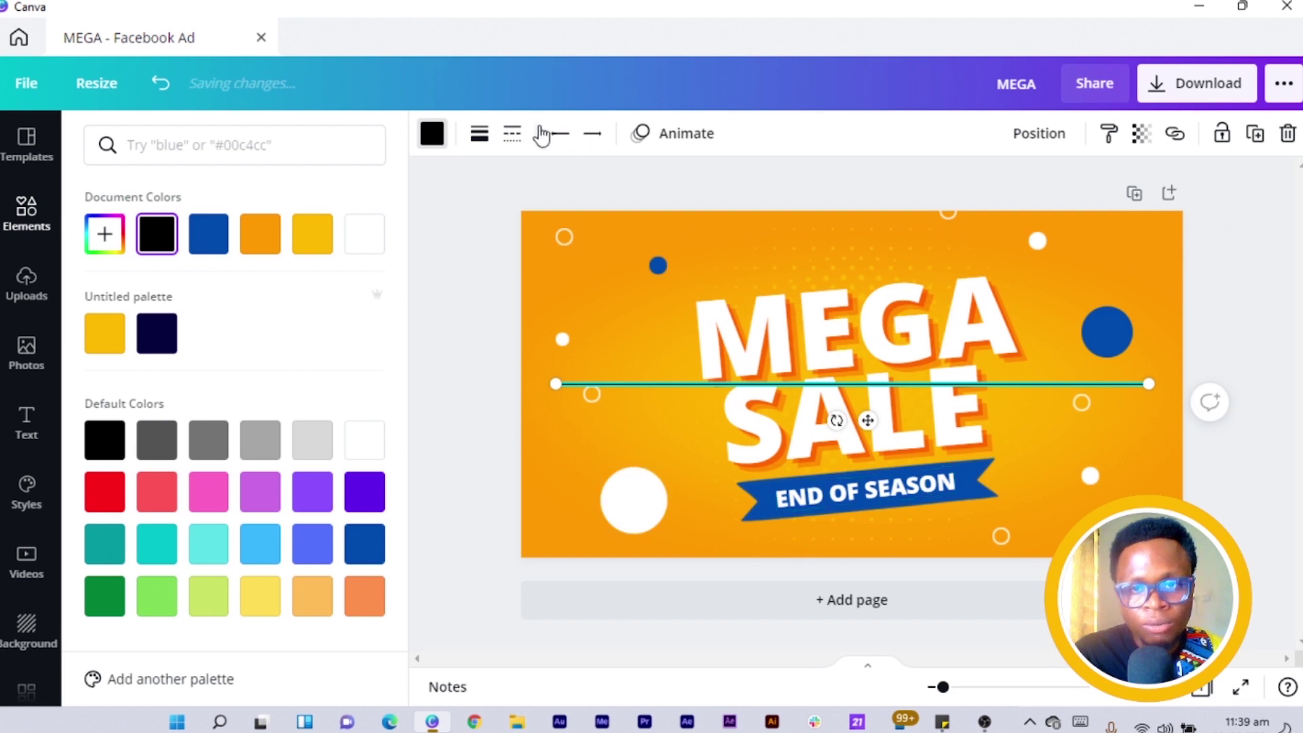
left_click(512, 135)
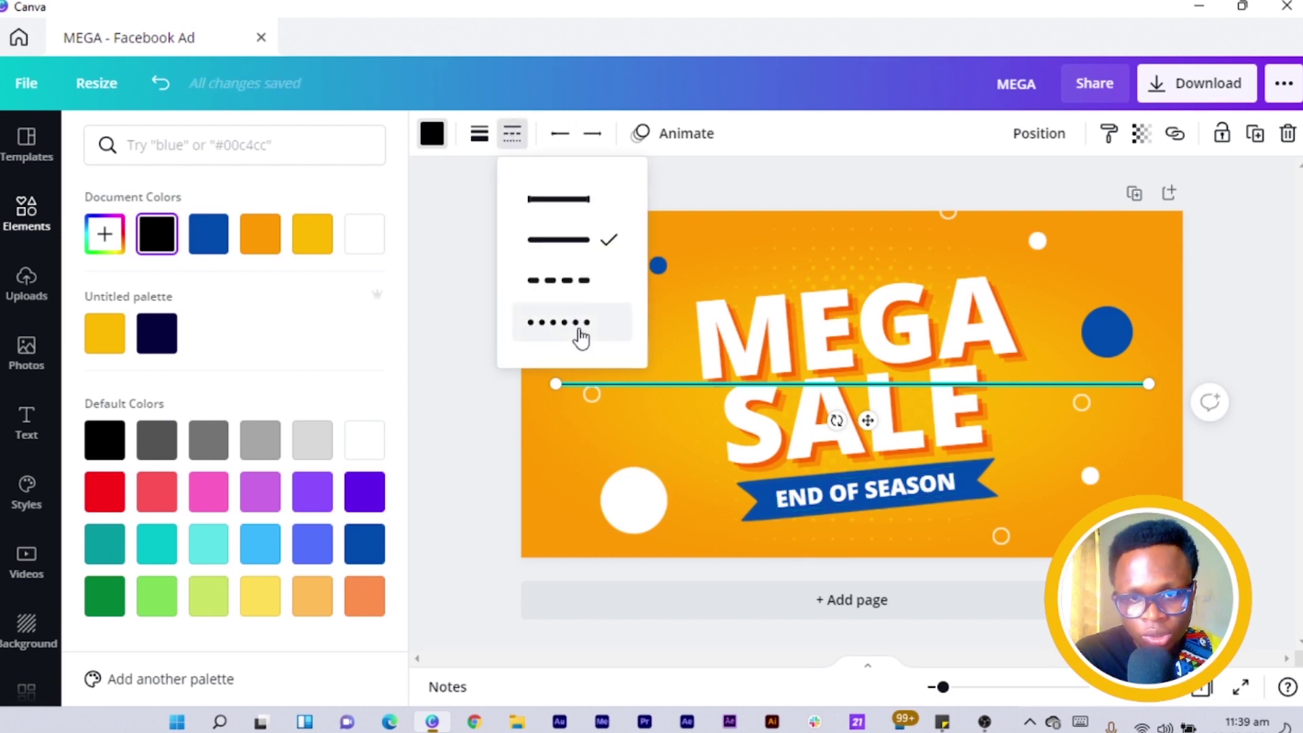
left_click(580, 326)
Set the dotted line's weight to 5 after trying a weight of 3.
left_click(480, 138)
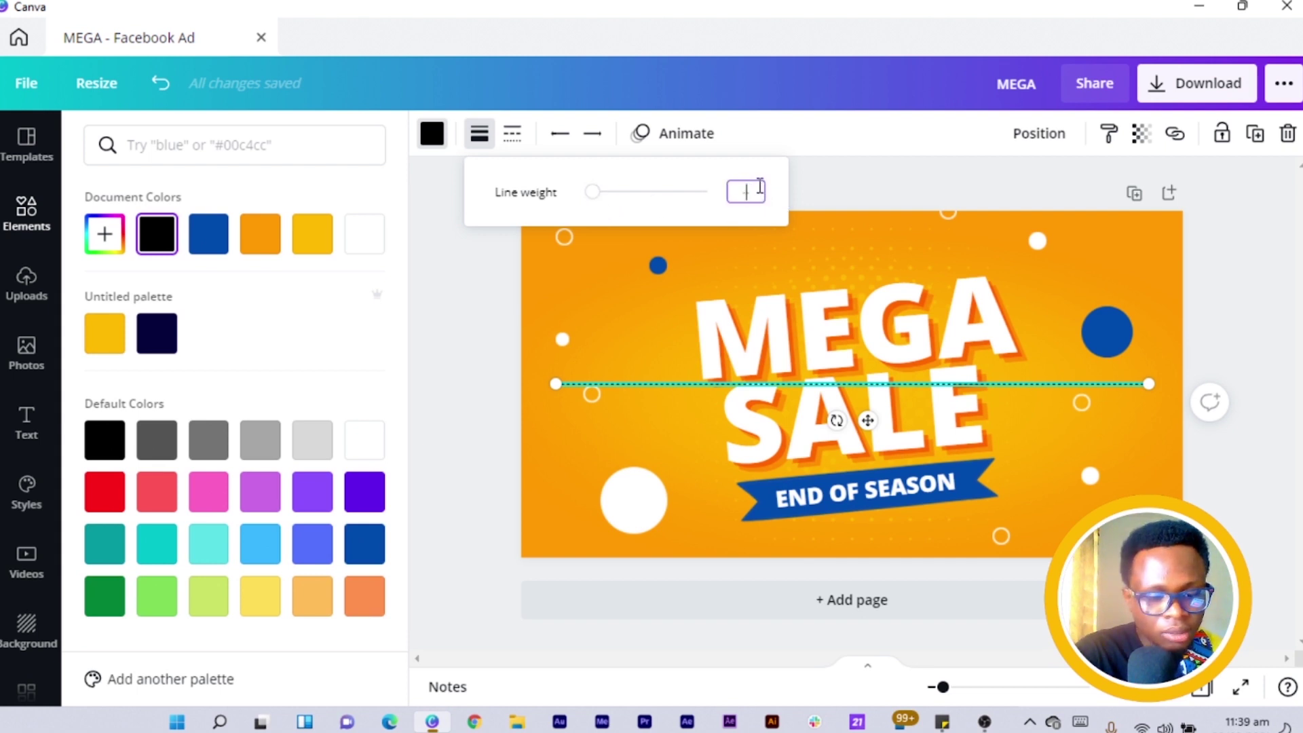
type("3")
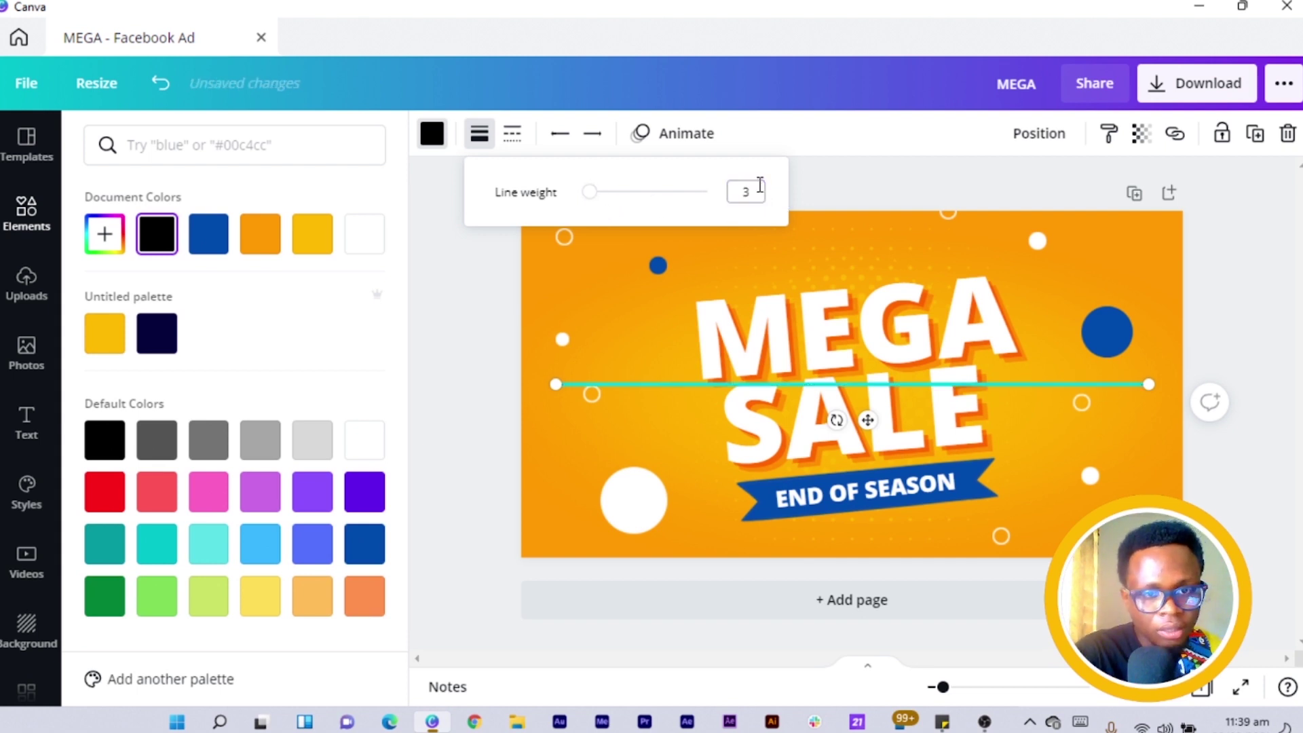
key("Return")
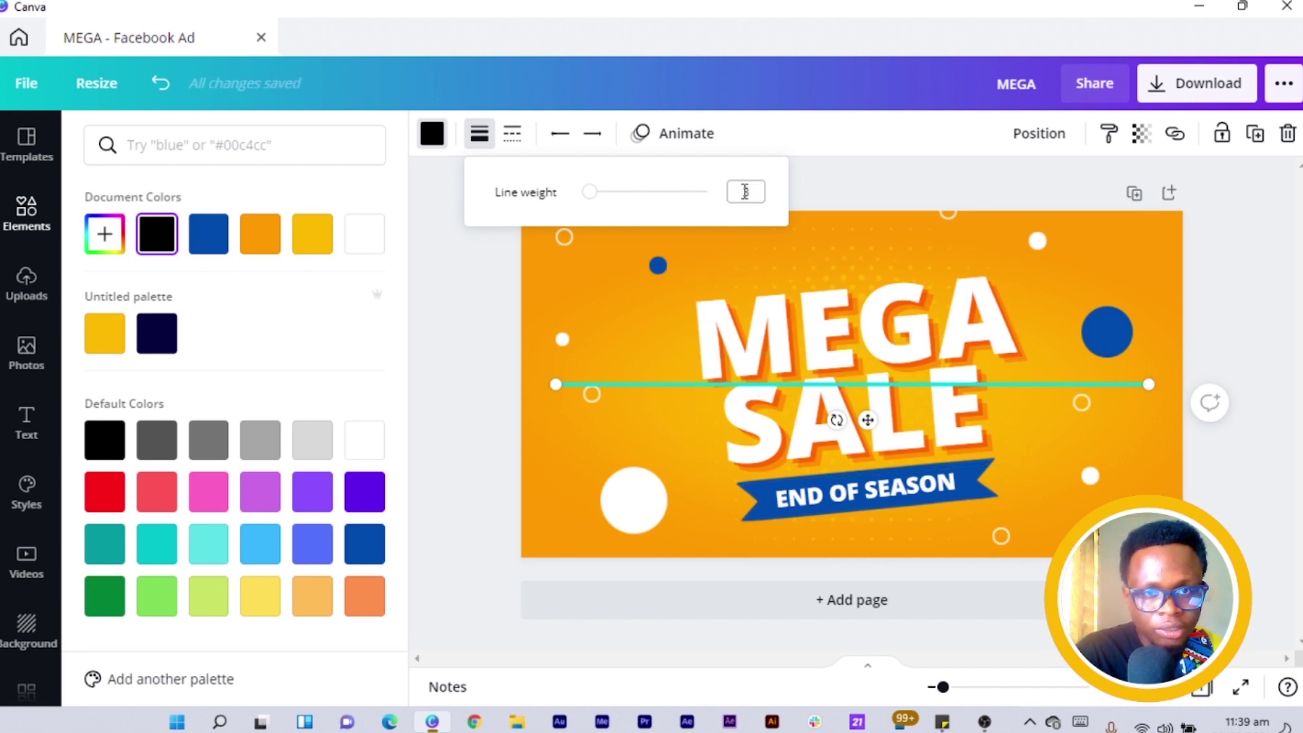
key("Delete")
type("5")
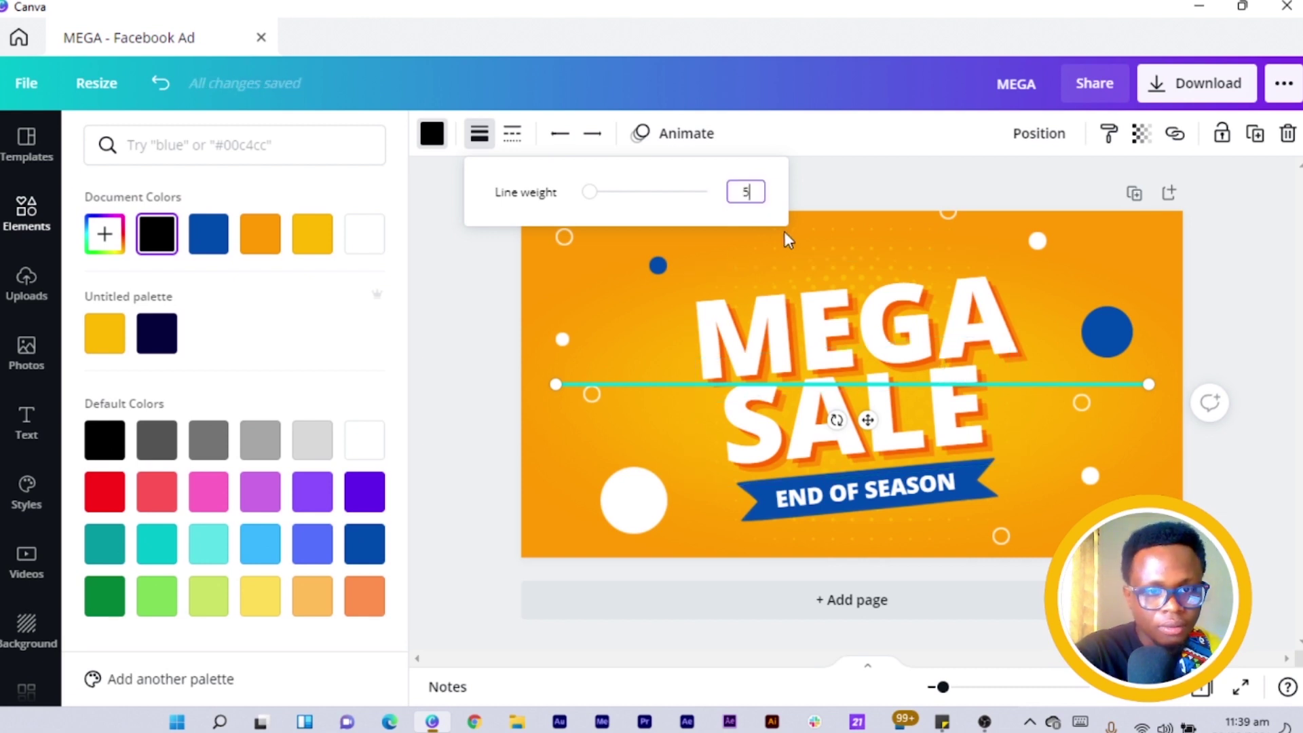
key("Return")
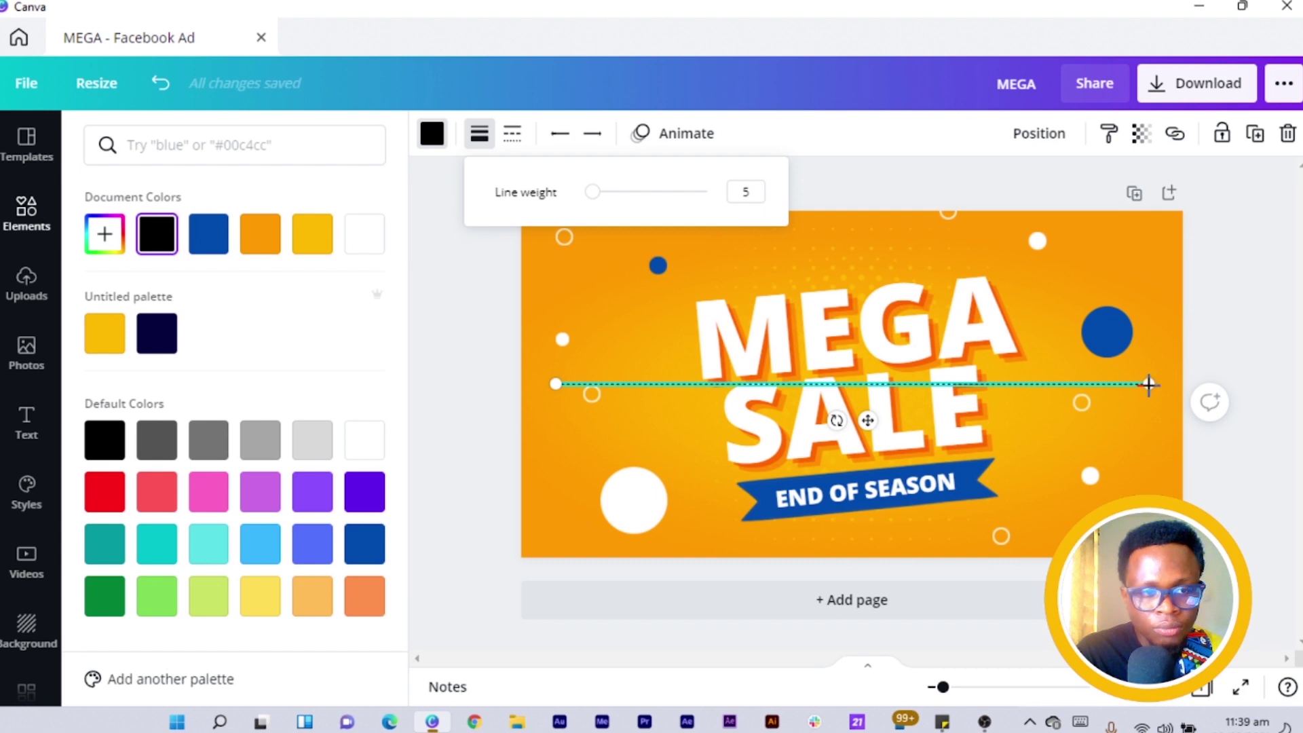
Shorten the dotted line to about a fifth of the page width and stack four copies above the large white circle.
left_click(1148, 384)
left_click_drag(1147, 384, 785, 384)
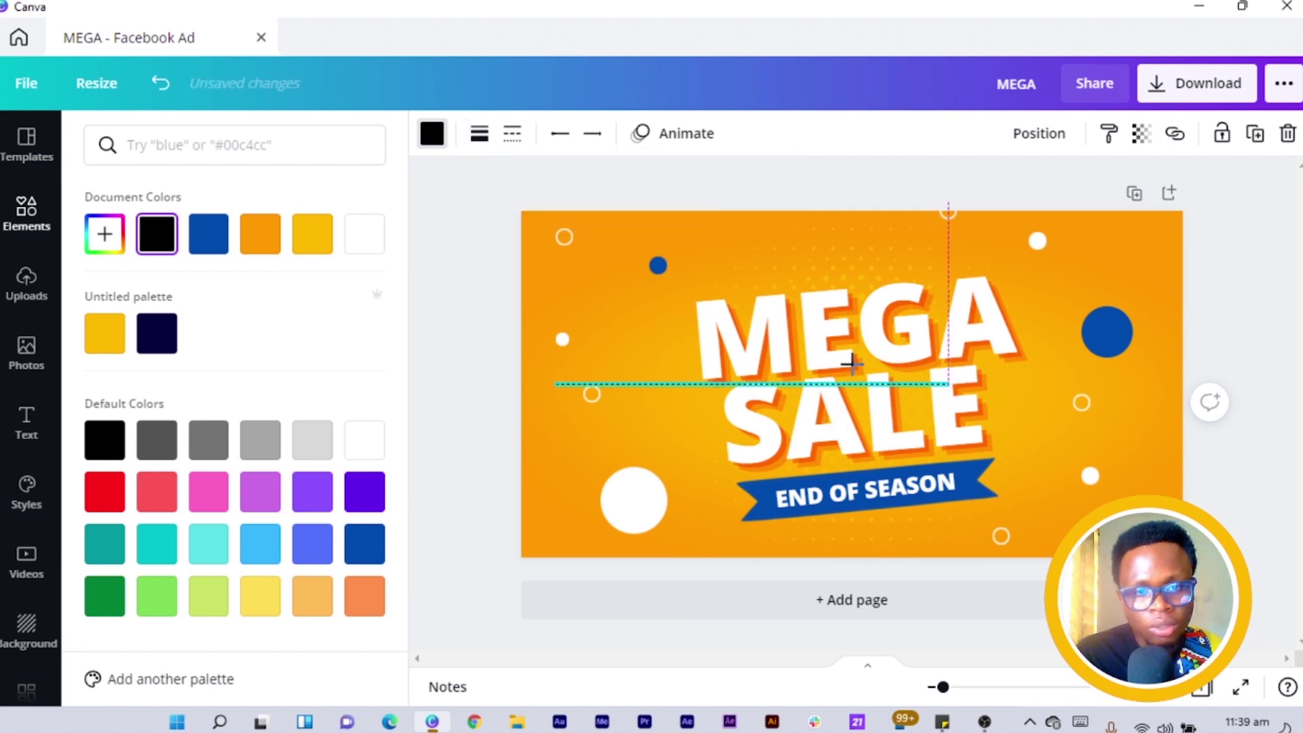
left_click_drag(705, 370, 680, 369)
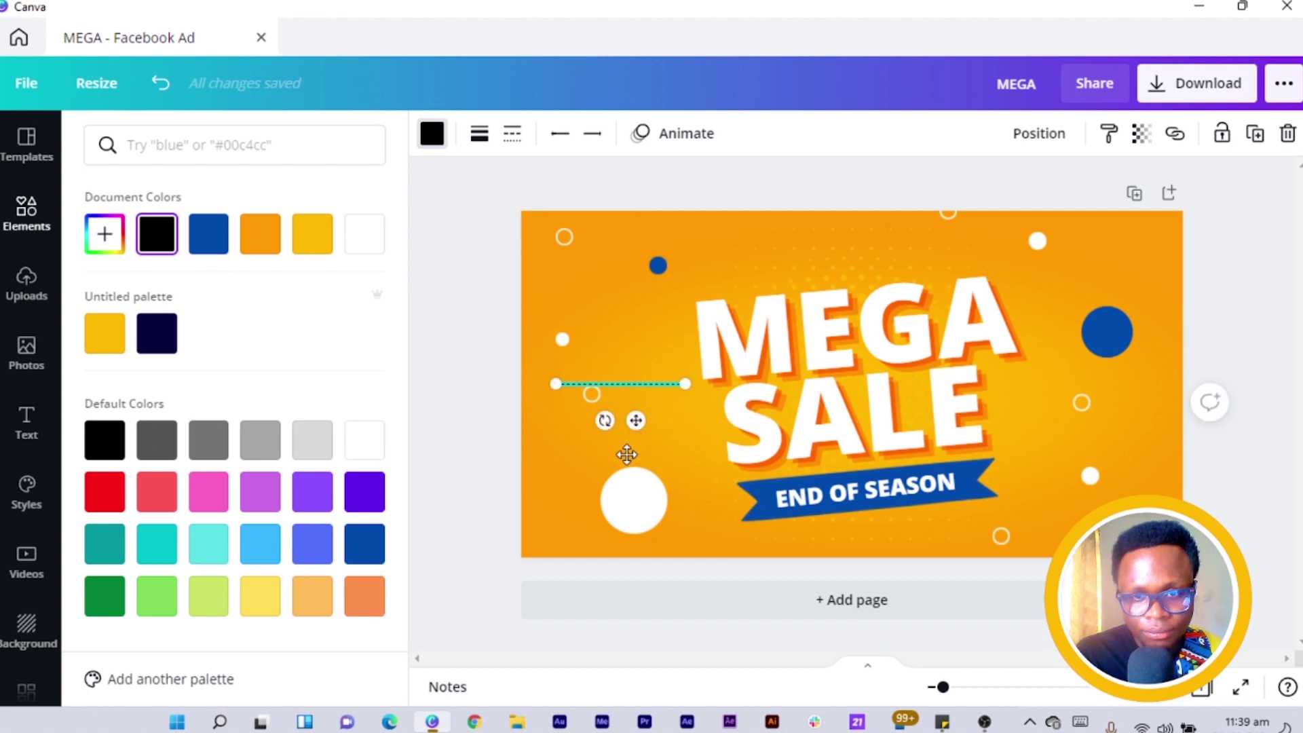
left_click_drag(633, 418, 624, 494)
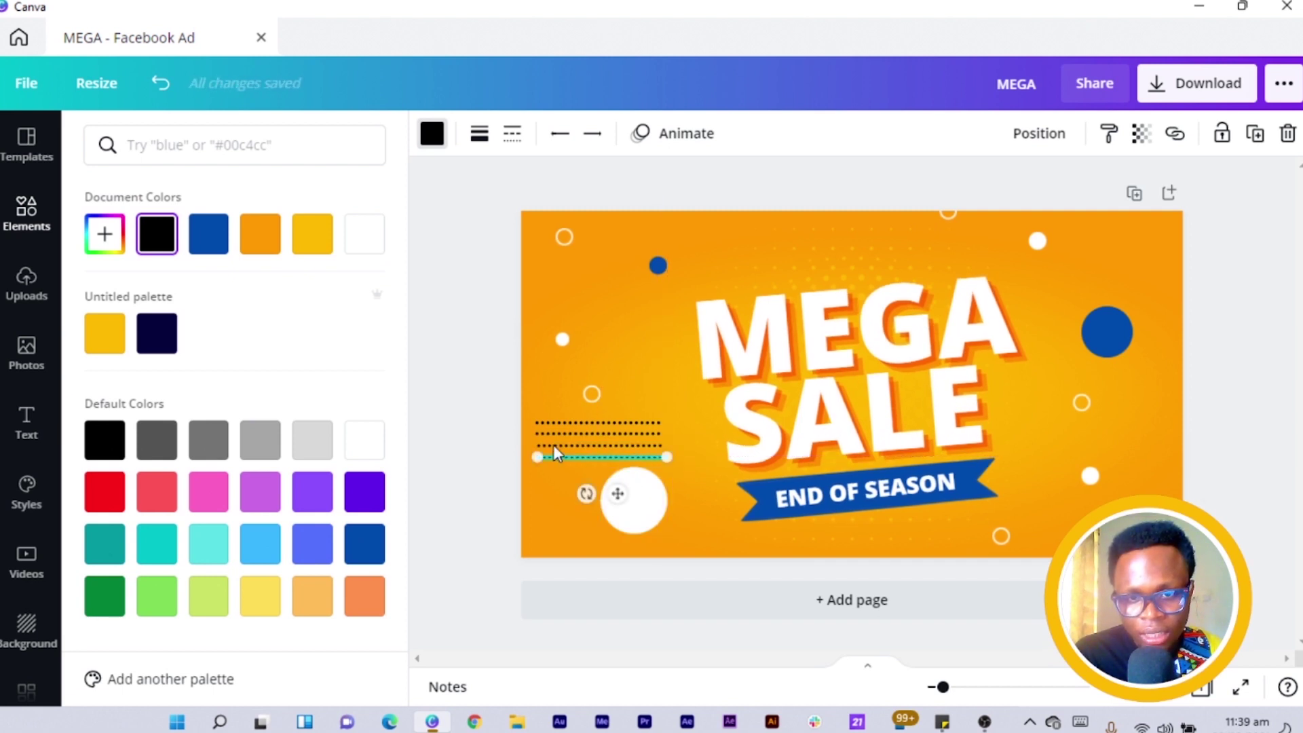
Select all four dotted lines, recolour them white and tidy up their spacing.
key("Escape")
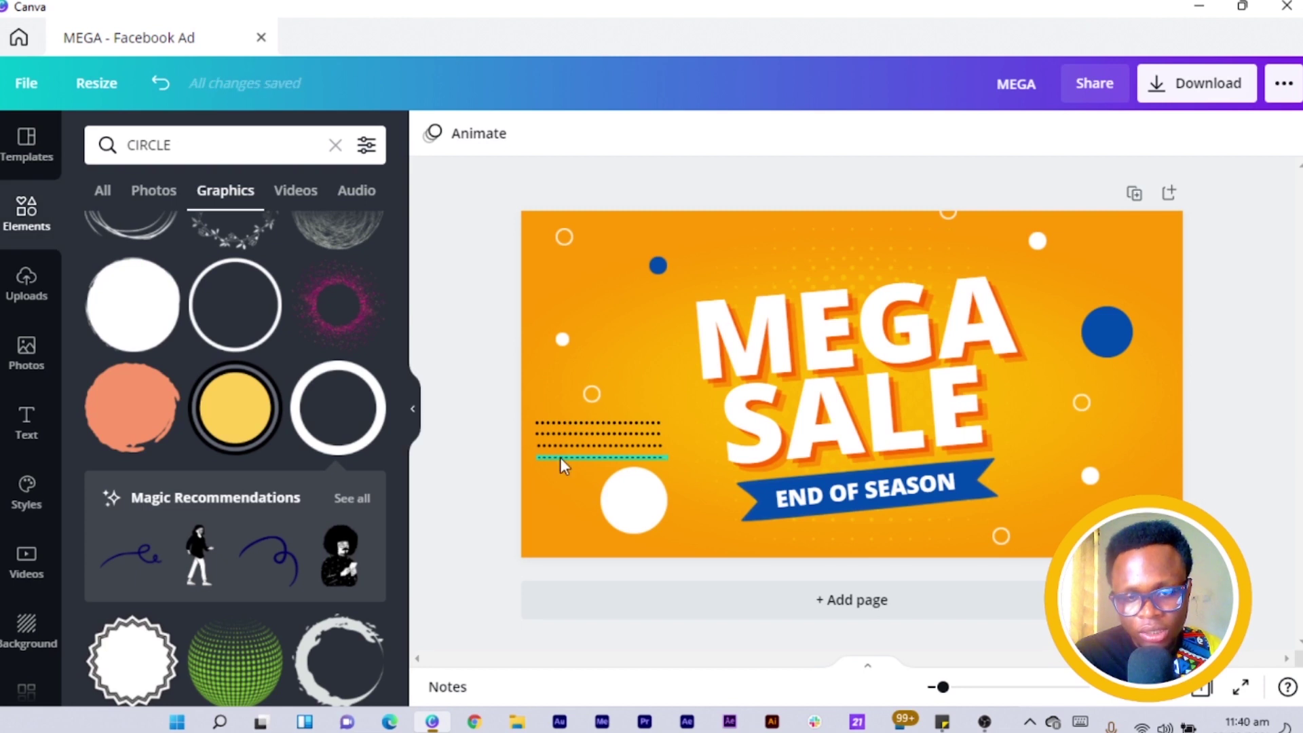
left_click(560, 457)
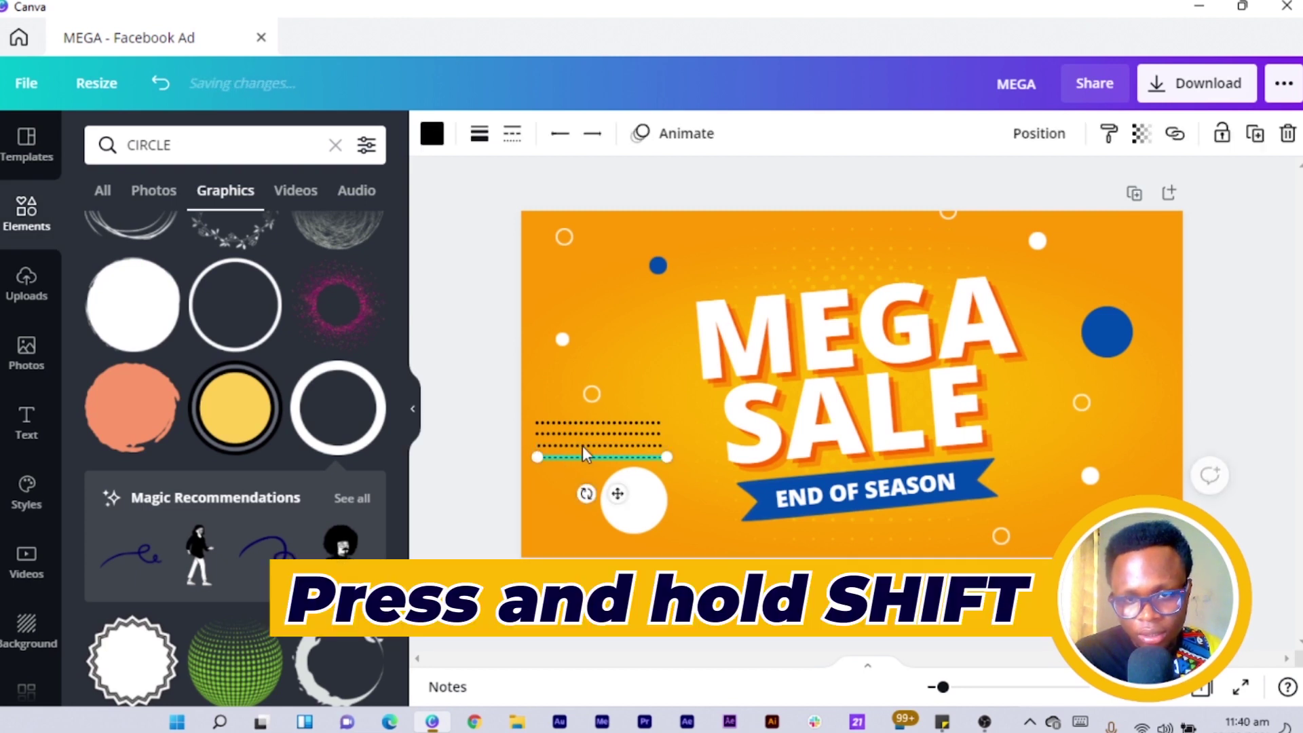
left_click_drag(583, 445, 591, 437)
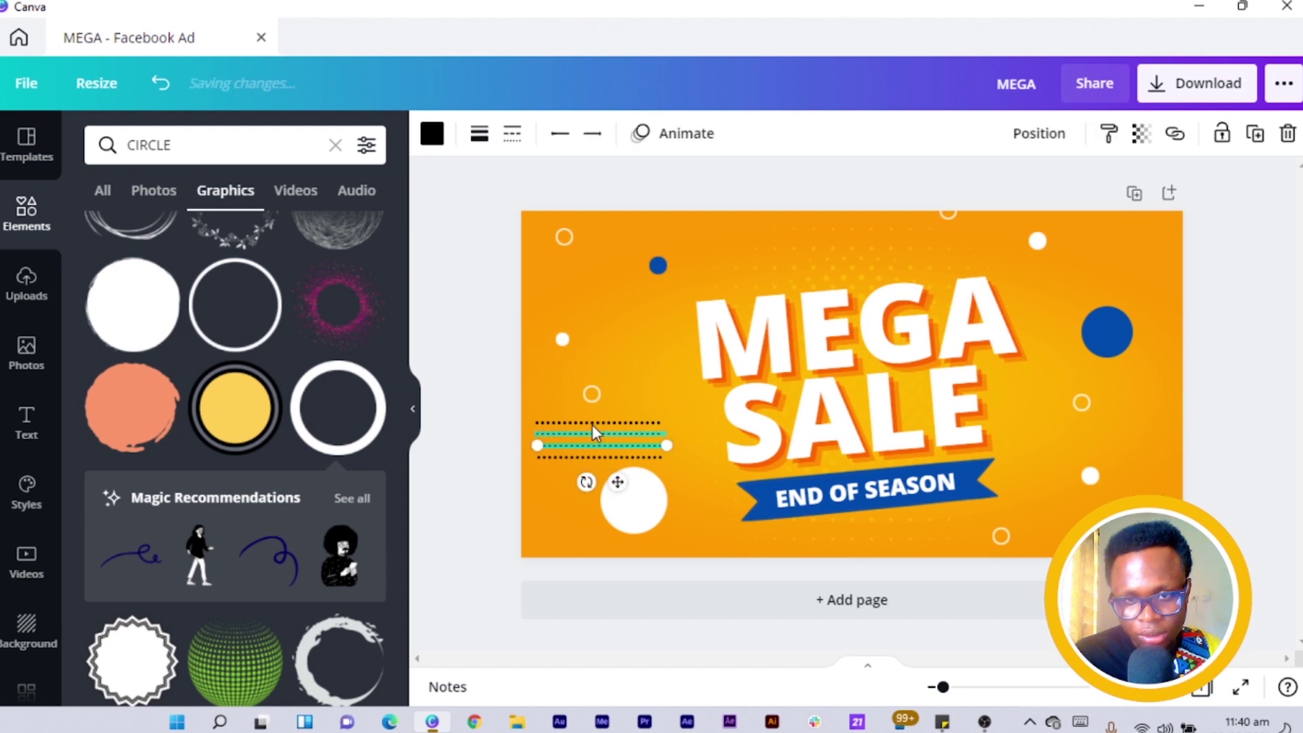
left_click(593, 434, "shift")
left_click(591, 423, "shift")
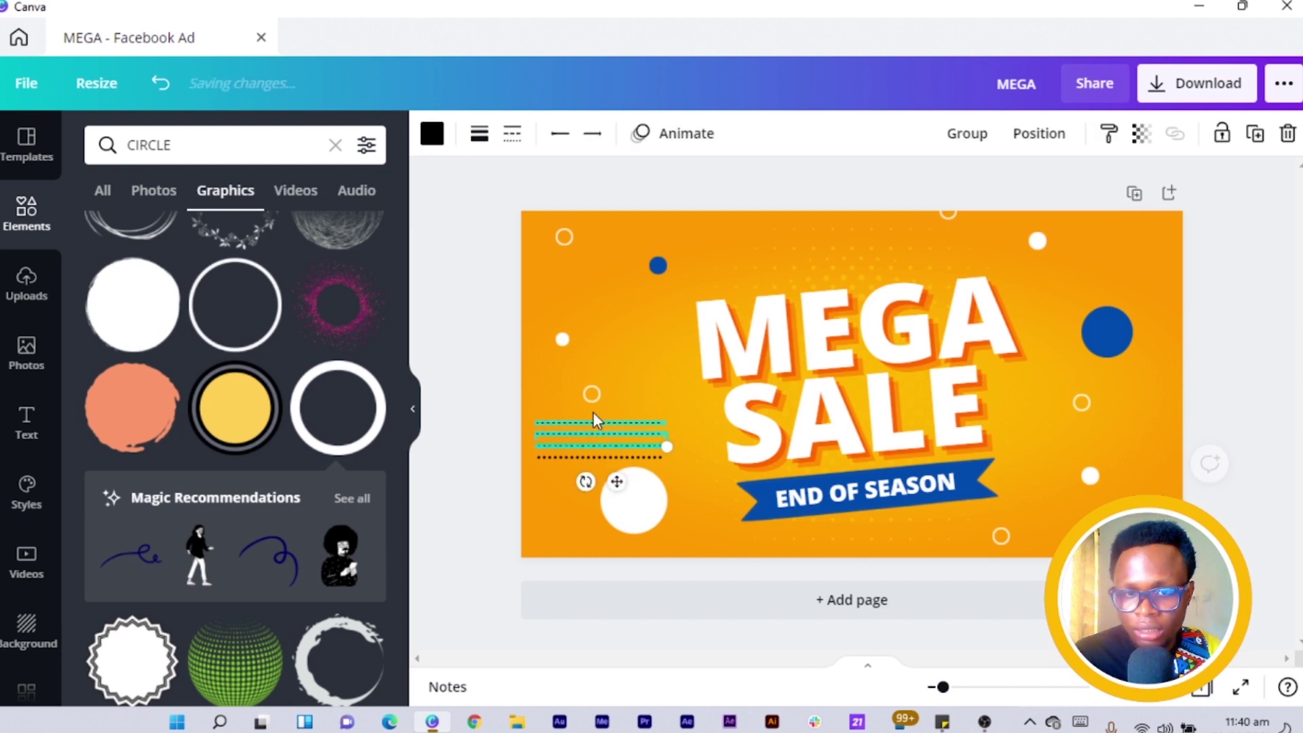
left_click(573, 459, "shift")
left_click(431, 135)
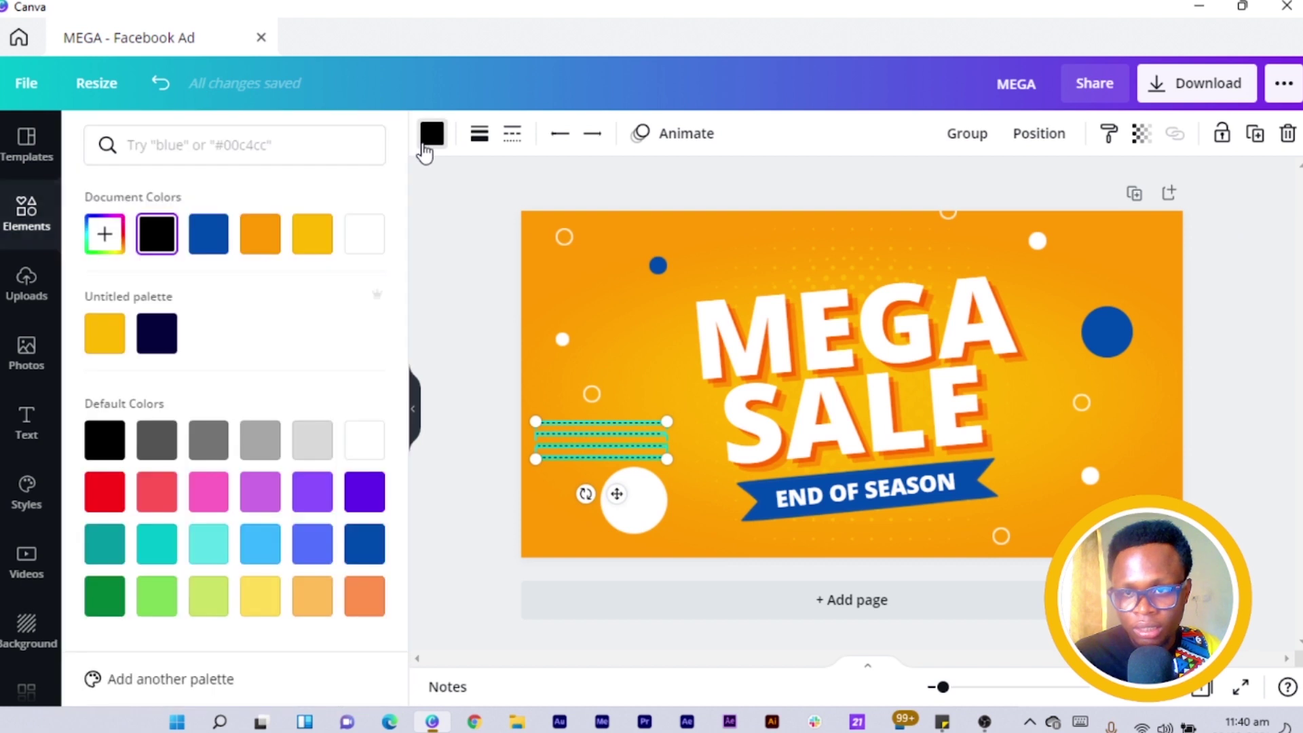
left_click(365, 456)
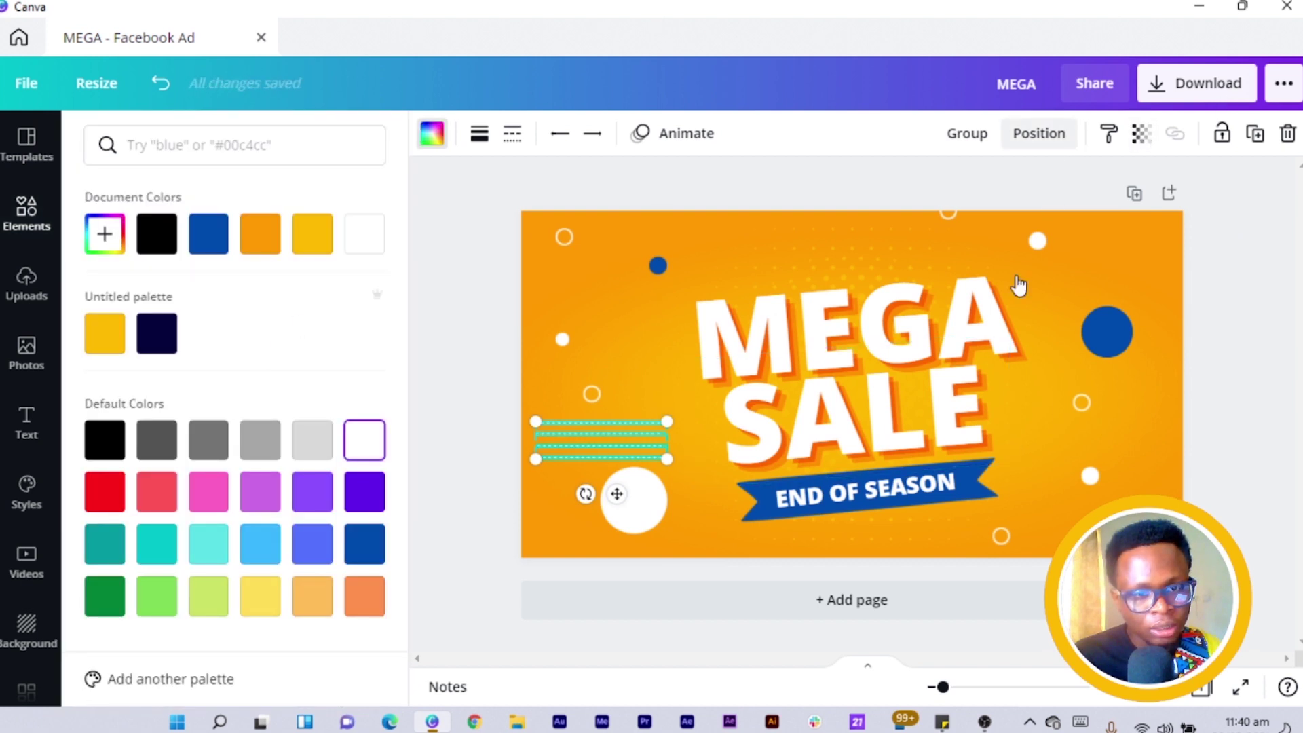
left_click(1064, 139)
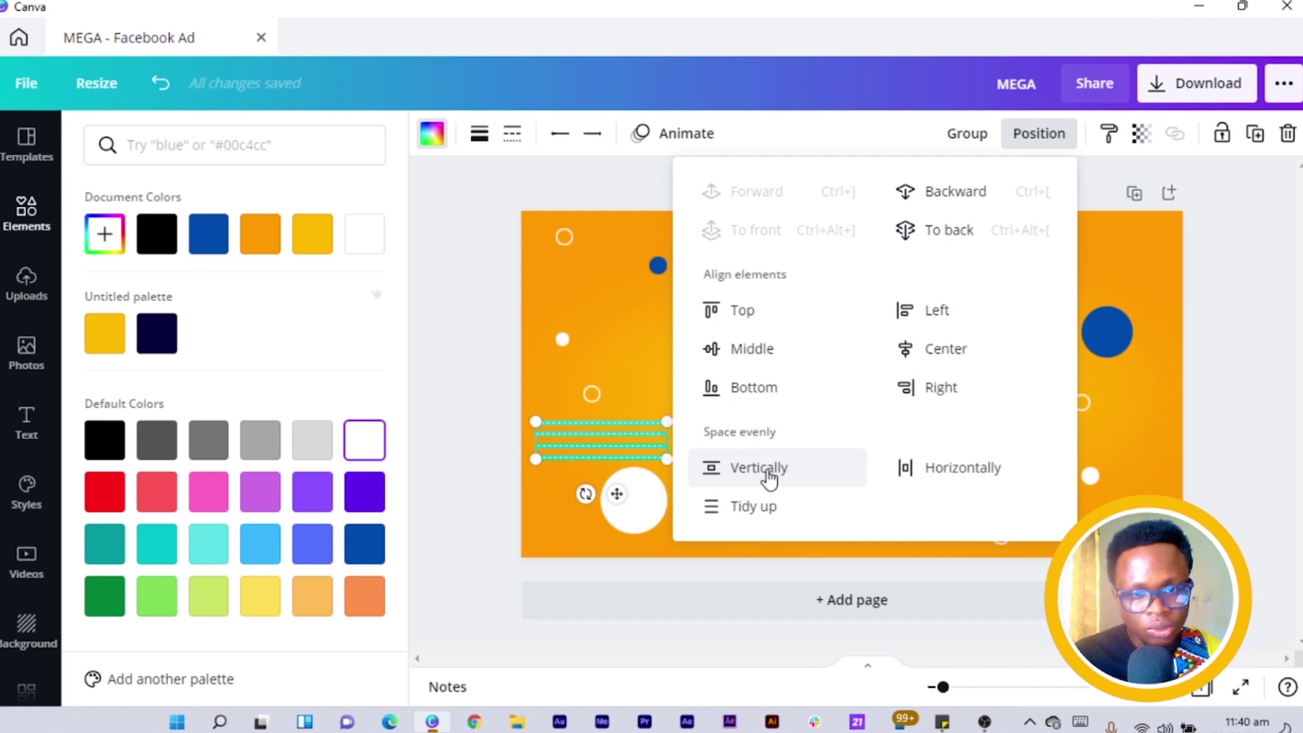
left_click(755, 506)
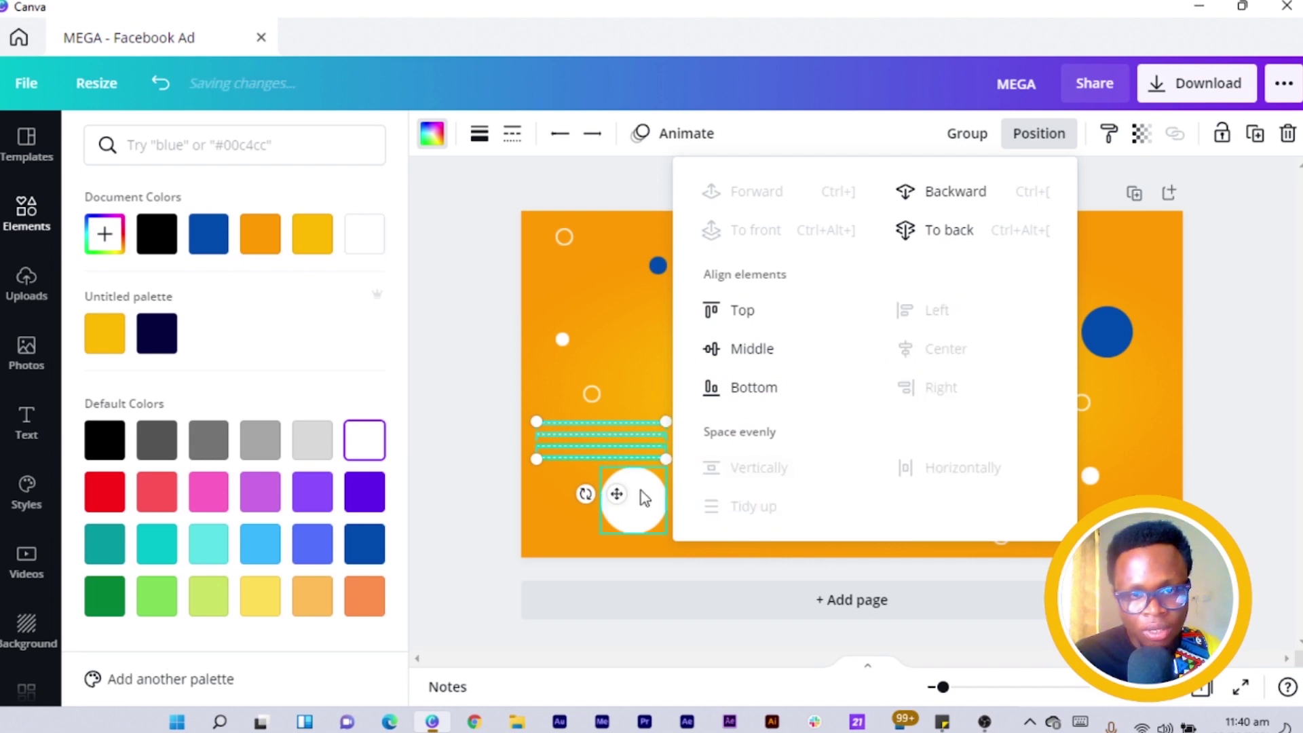
Group the four dotted lines, place the group above the MEGA headline and tilt it slightly counterclockwise to match the headline's angle.
left_click(966, 134)
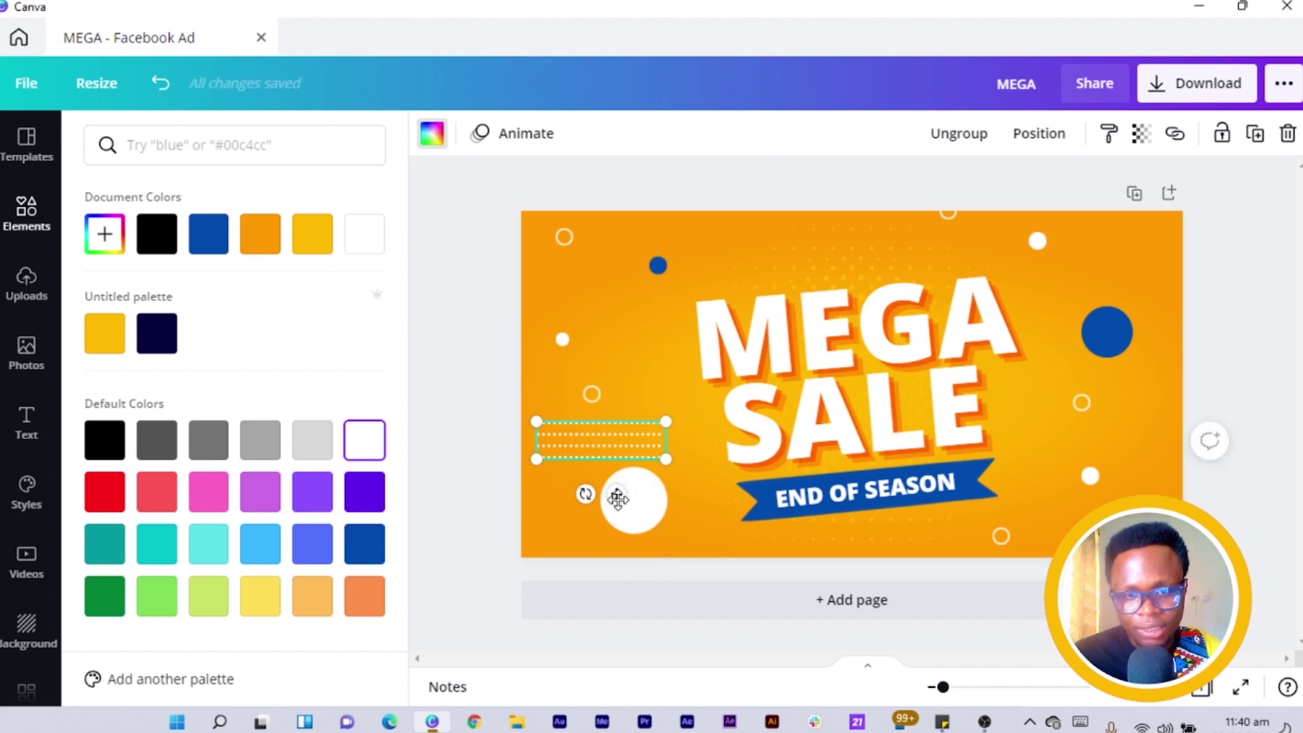
left_click_drag(618, 497, 834, 312)
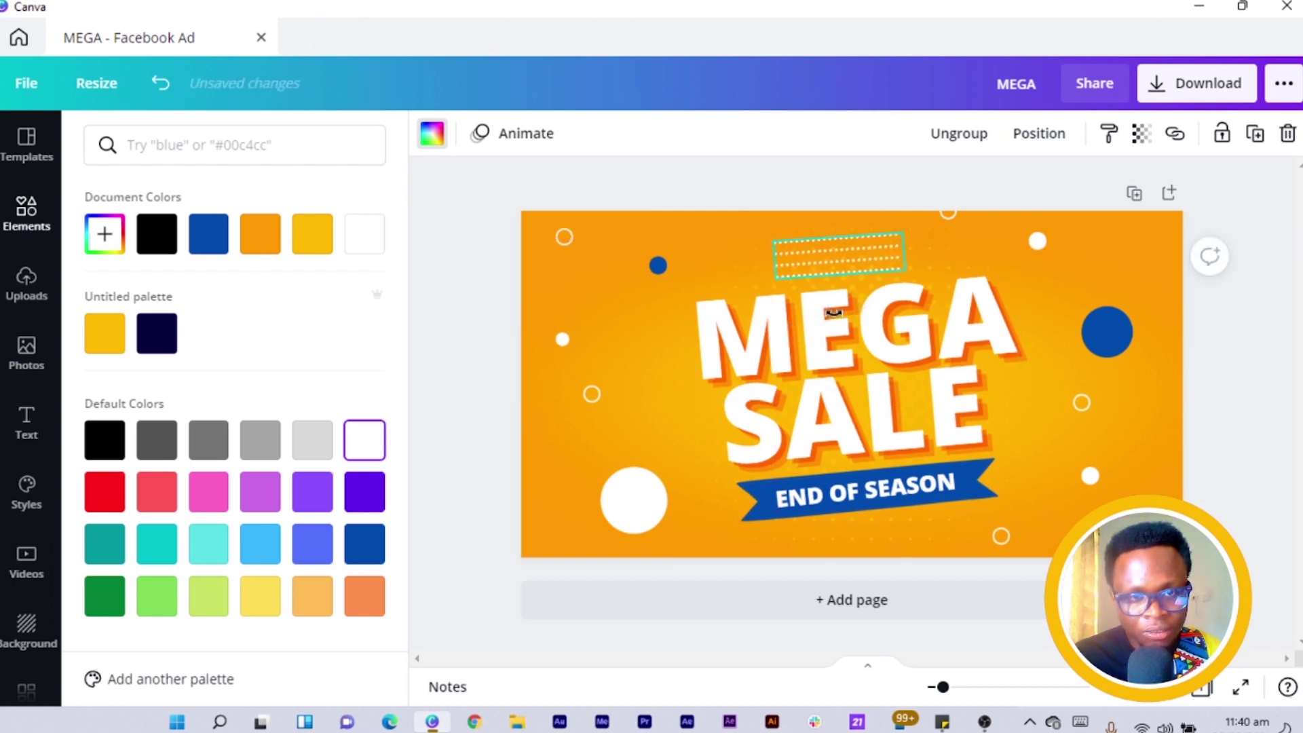
left_click_drag(837, 313, 836, 313)
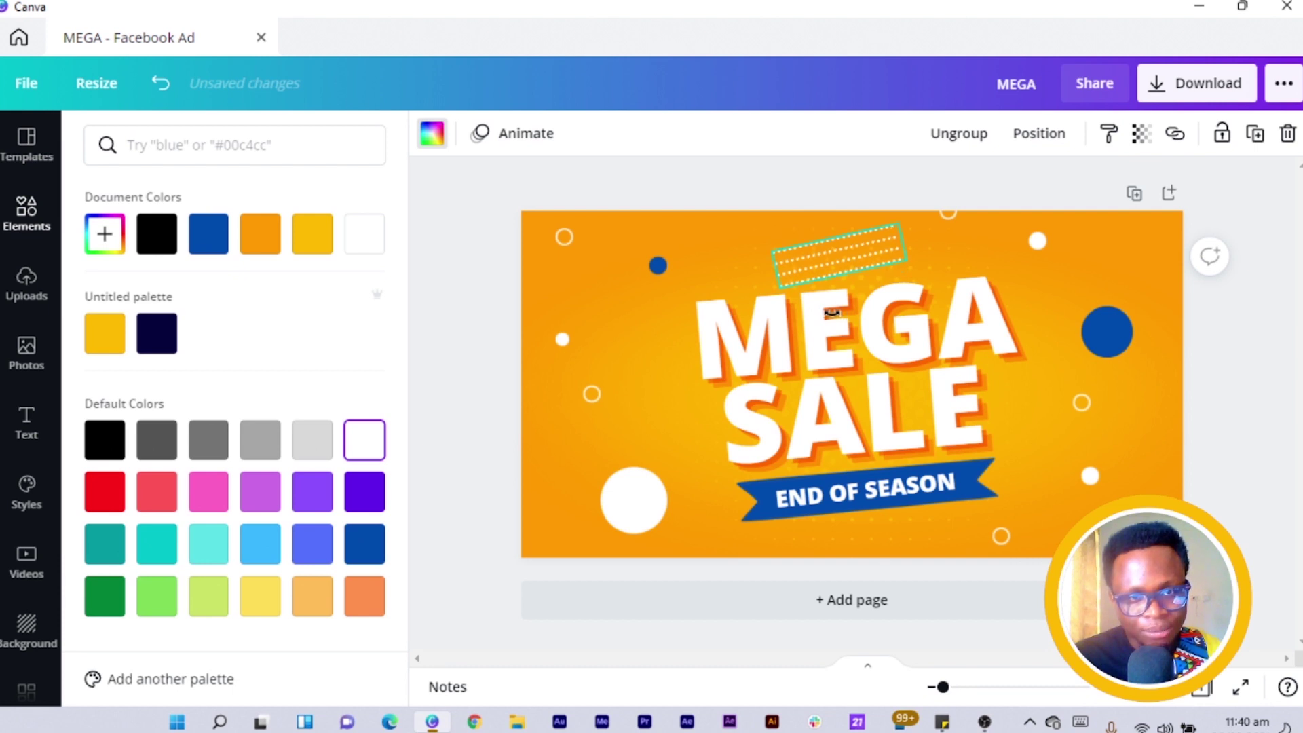
left_click_drag(828, 313, 823, 312)
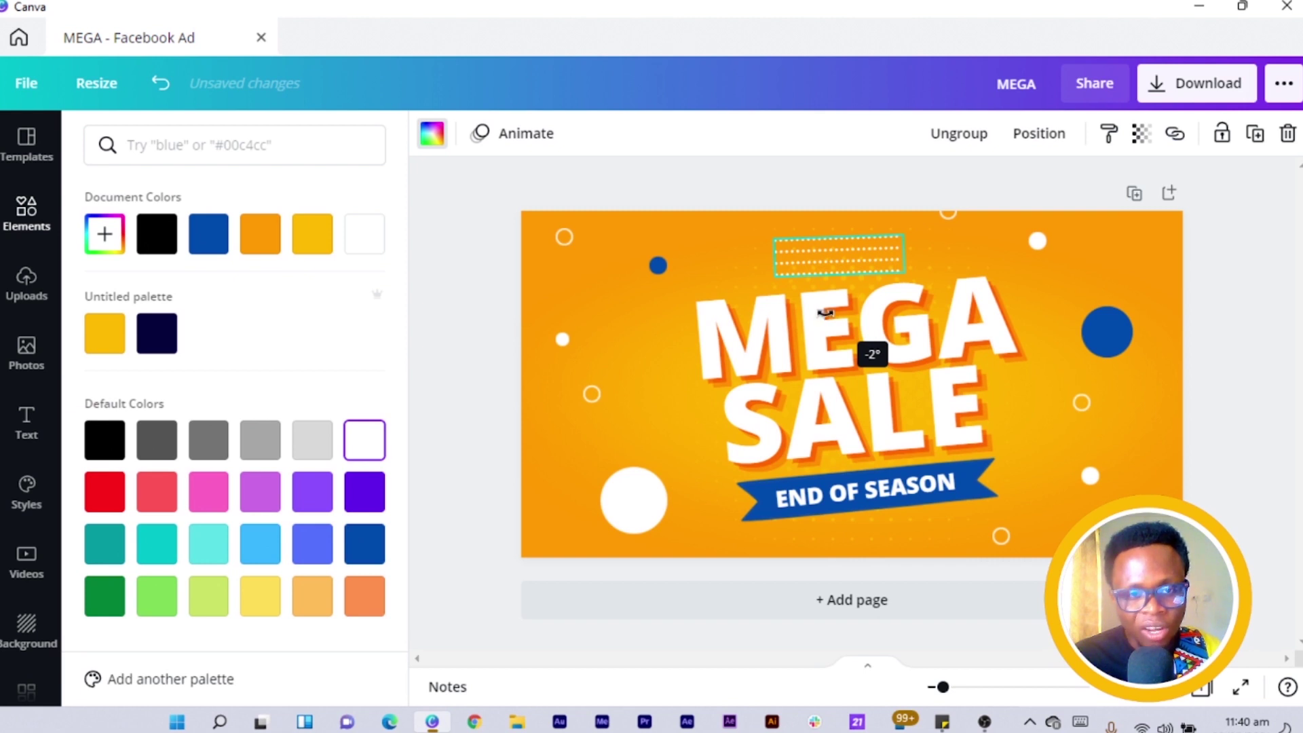
left_click_drag(825, 313, 827, 313)
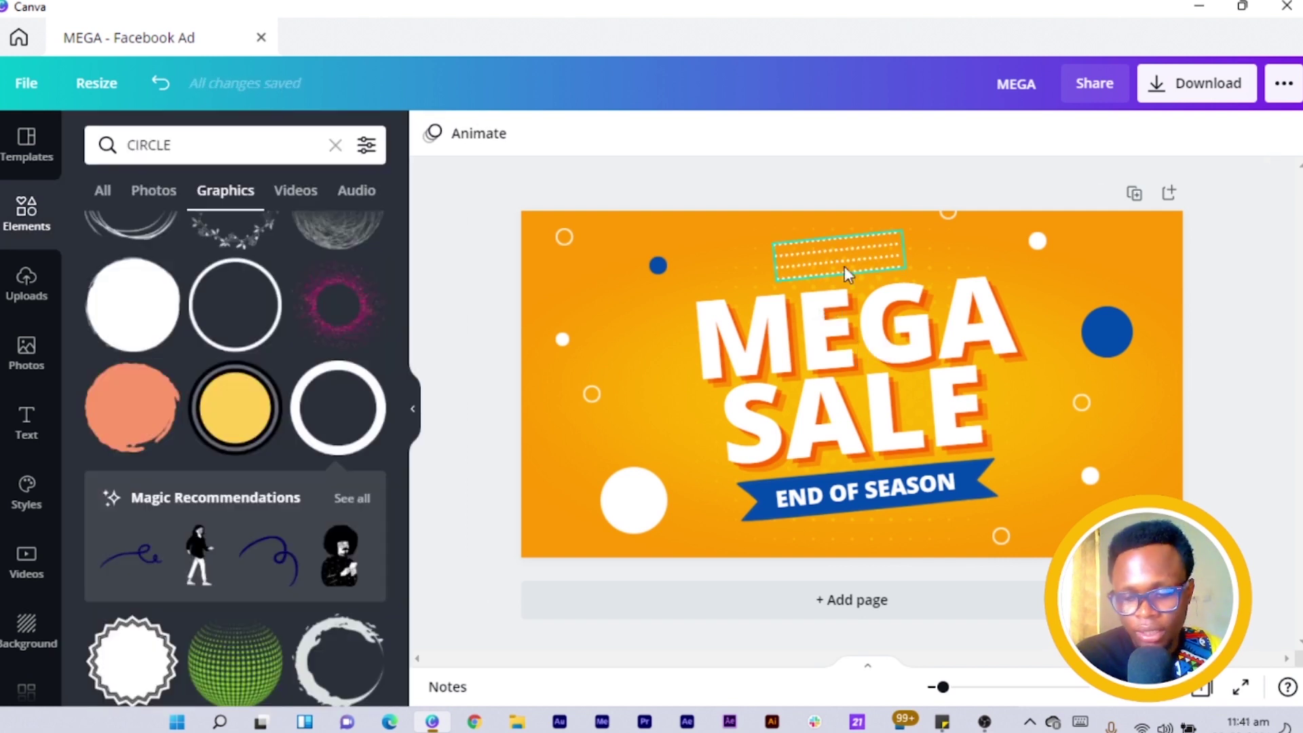
Duplicate the dotted-line group and place copies partly off the page at the upper and lower left and right edges.
left_click(844, 266)
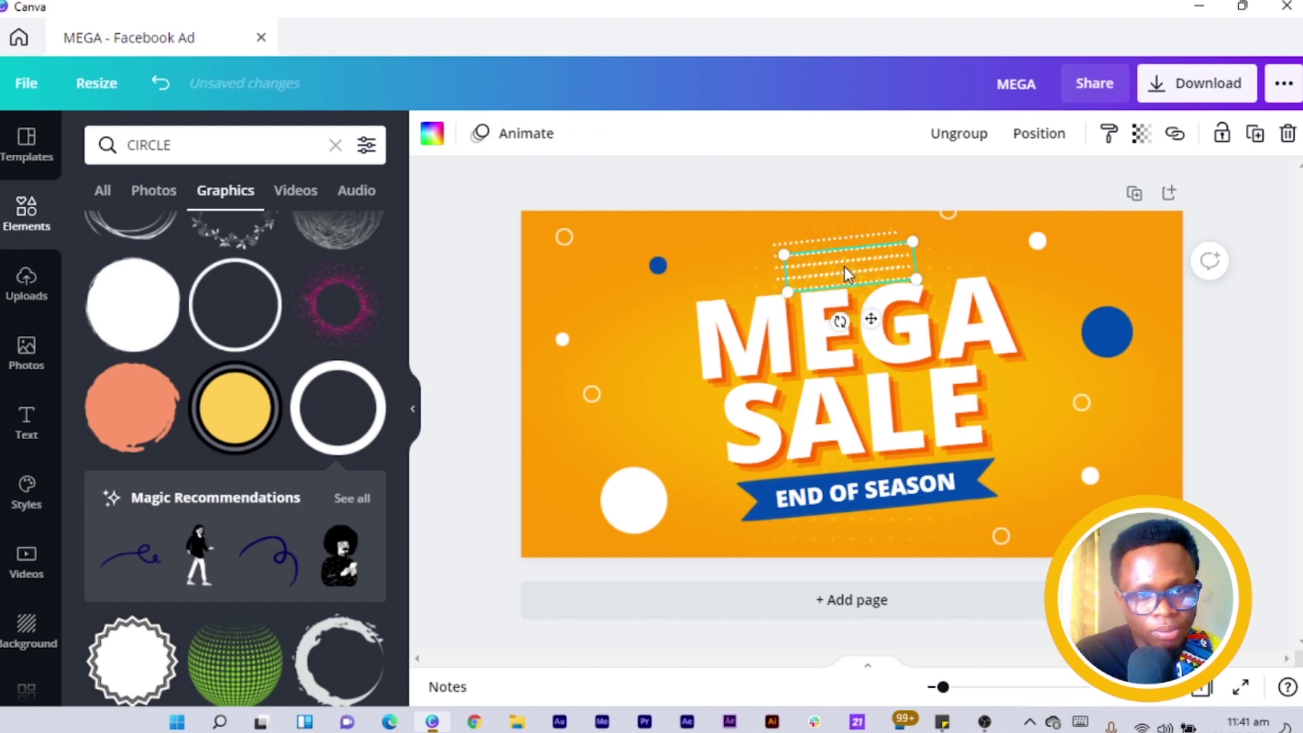
key("l")
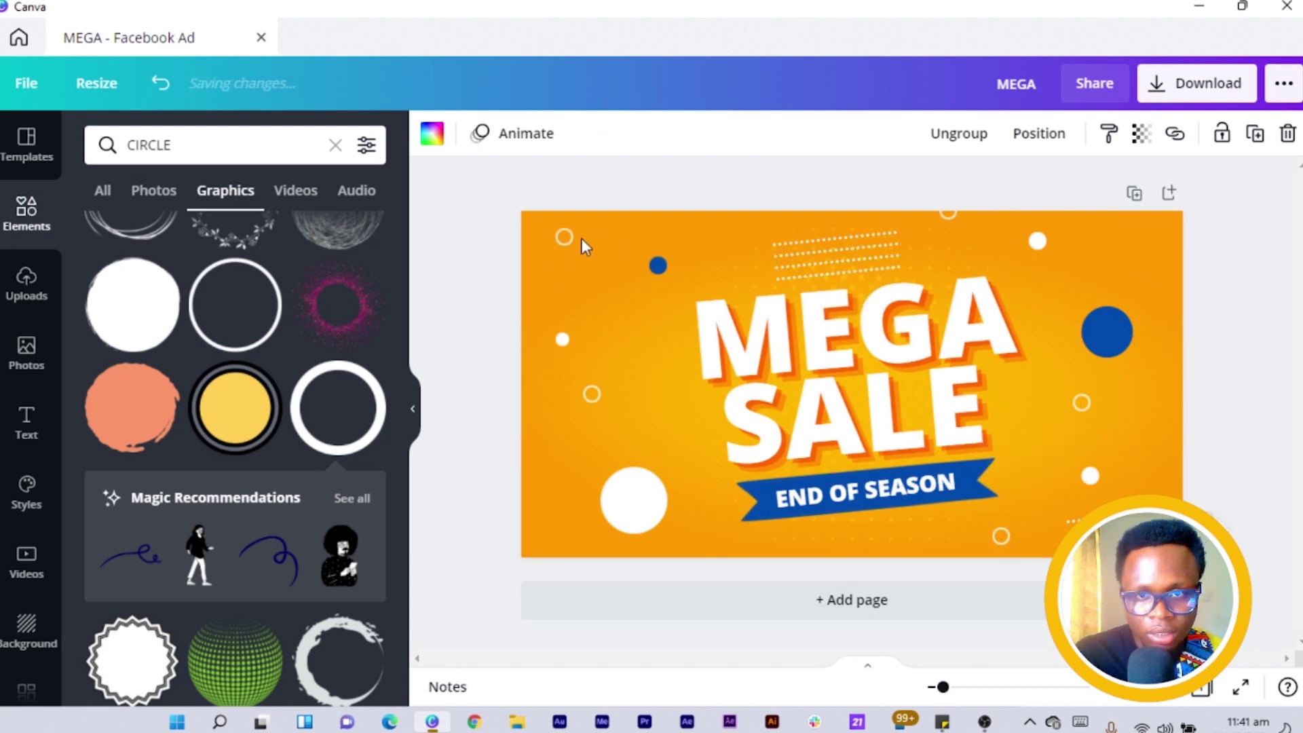
left_click_drag(581, 238, 528, 312)
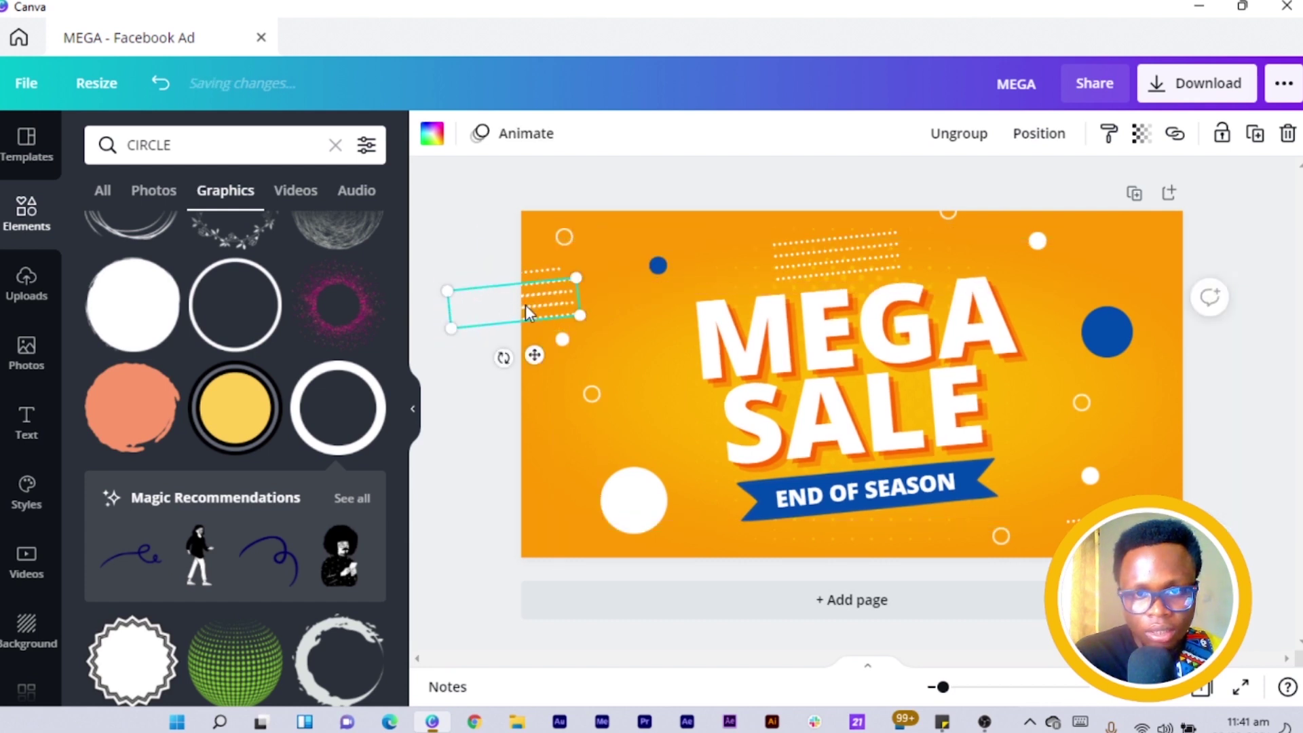
left_click_drag(551, 461, 1211, 262)
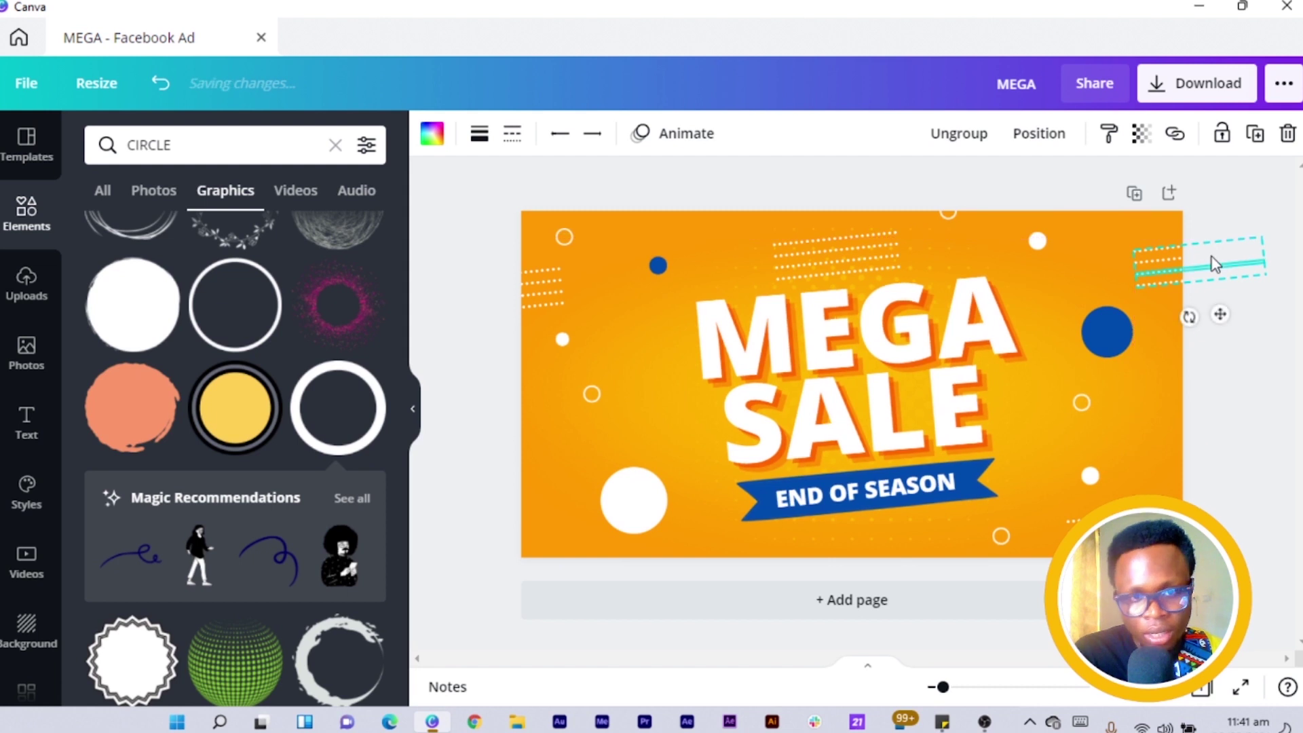
left_click_drag(585, 500, 483, 530)
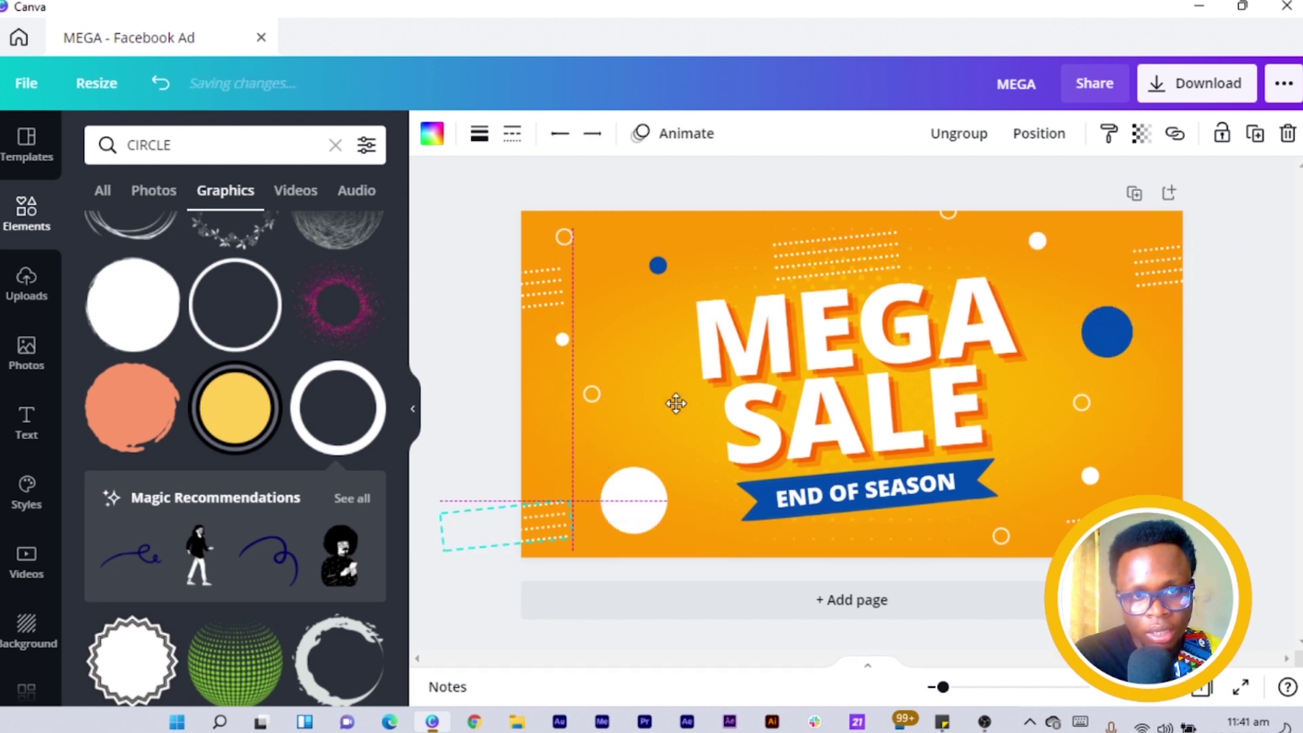
Nudge the dotted-line group above the headline up to the page's top edge.
left_click(874, 247)
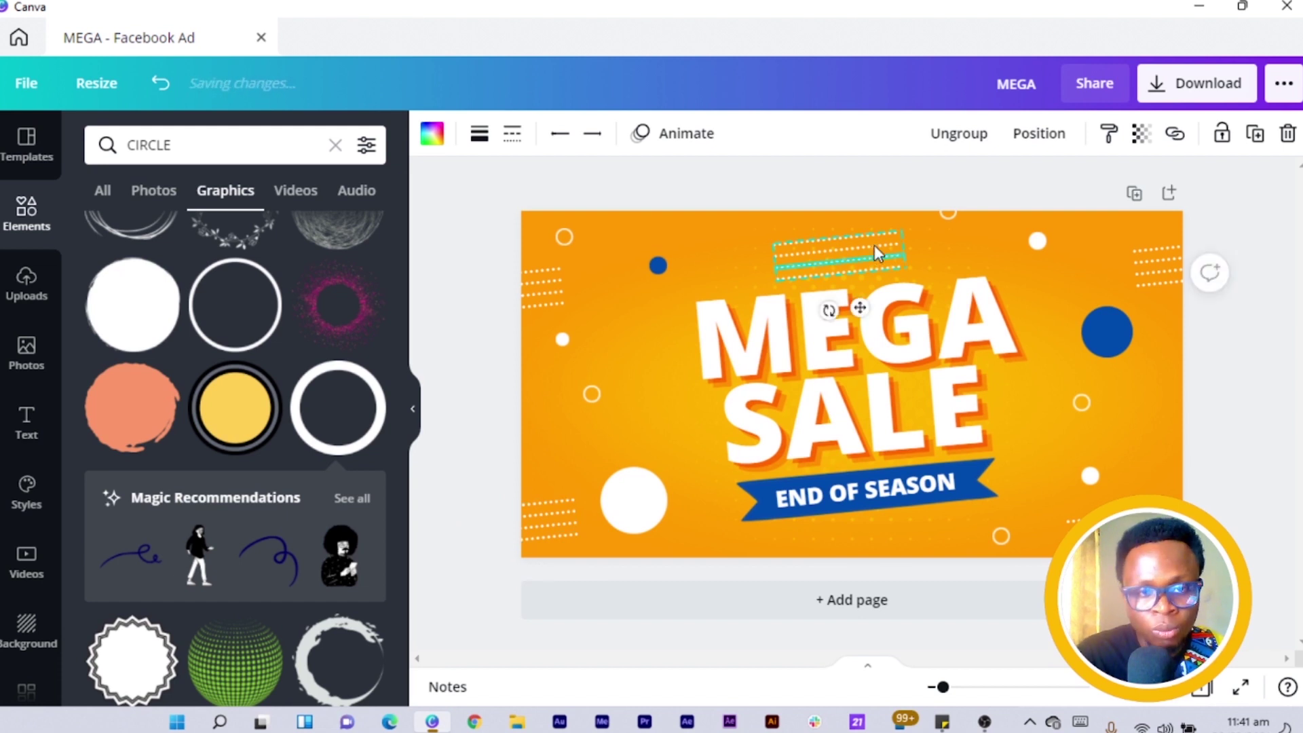
key("shift+Up")
key("shift+Up")
key("shift+Up")
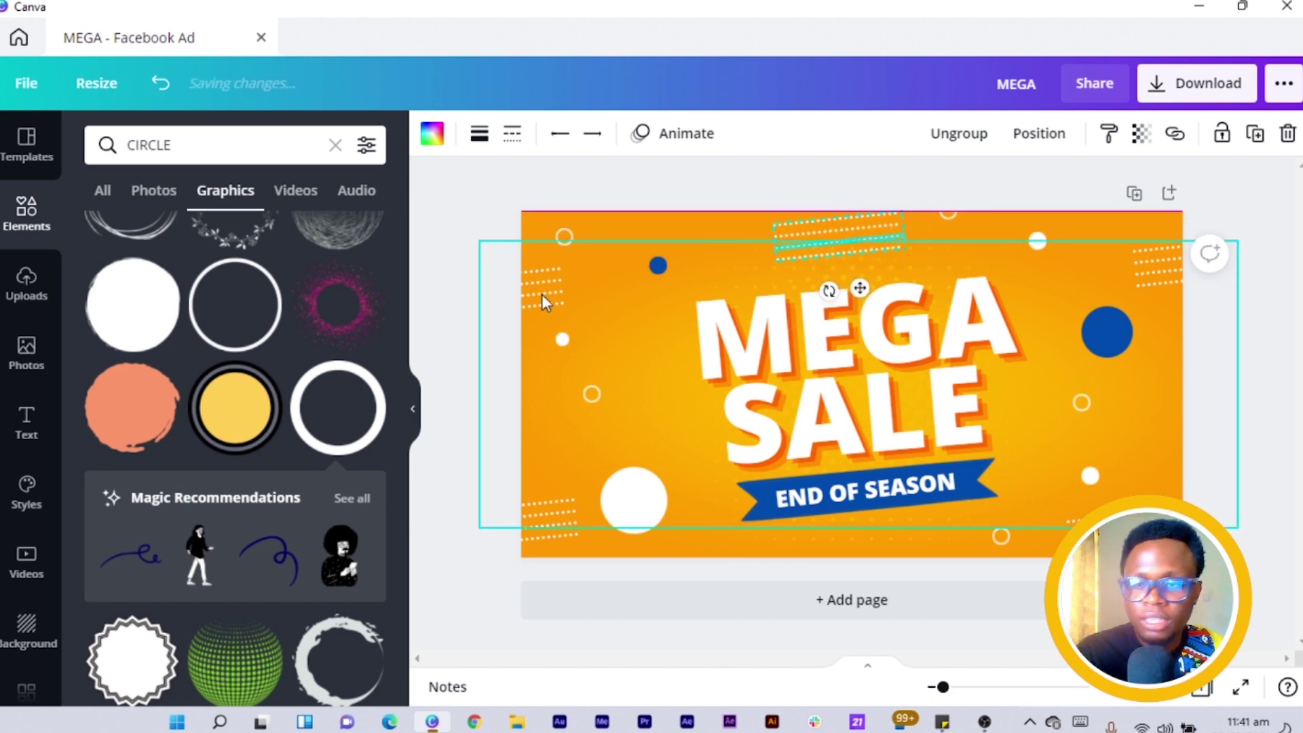
Search the elements for "3d triangle" and add the free teal, grey and mint pyramid to the page.
left_click(204, 141)
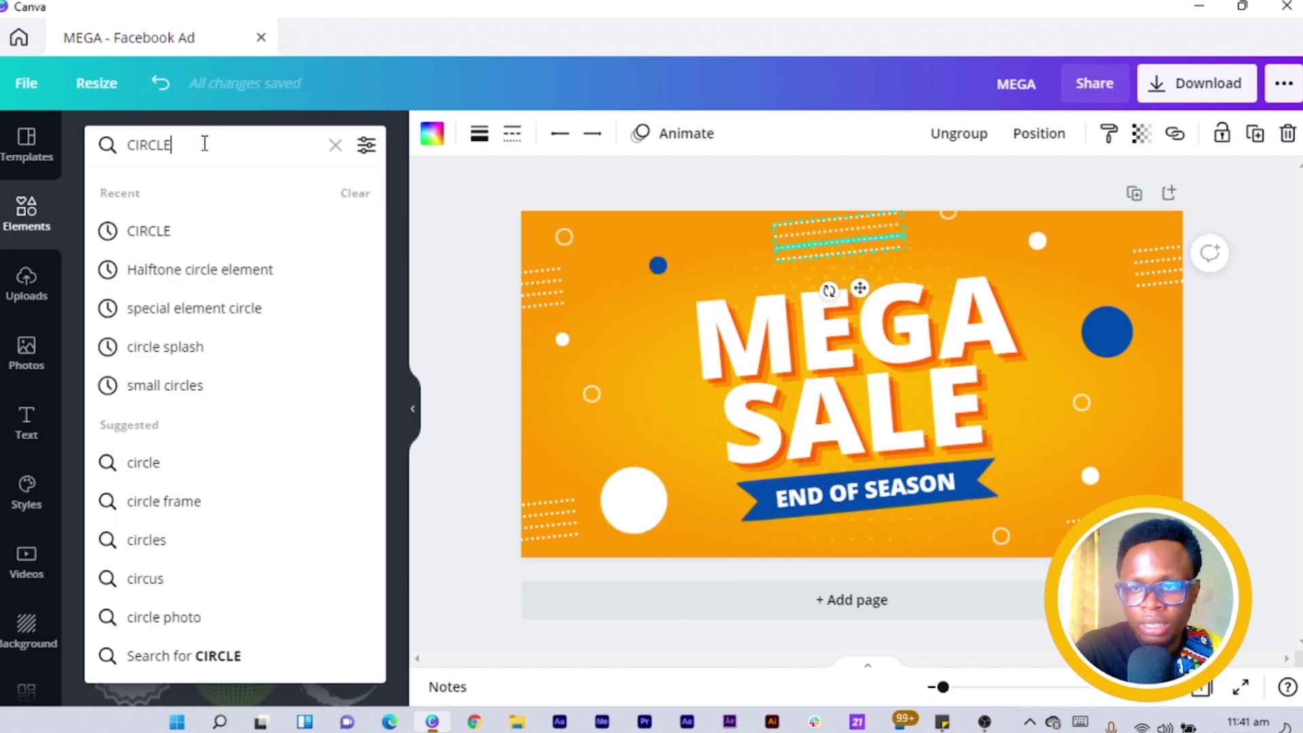
double_click(204, 143)
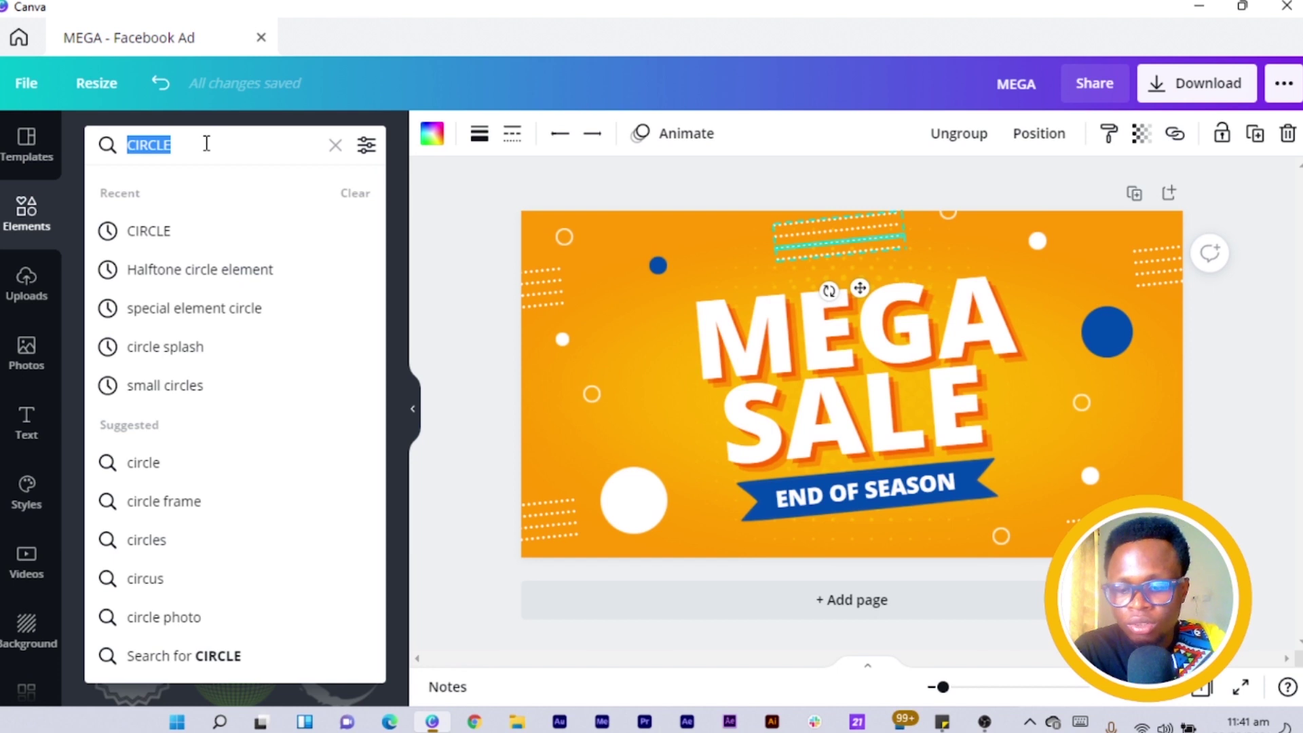
type("3D TRIA")
left_click(210, 230)
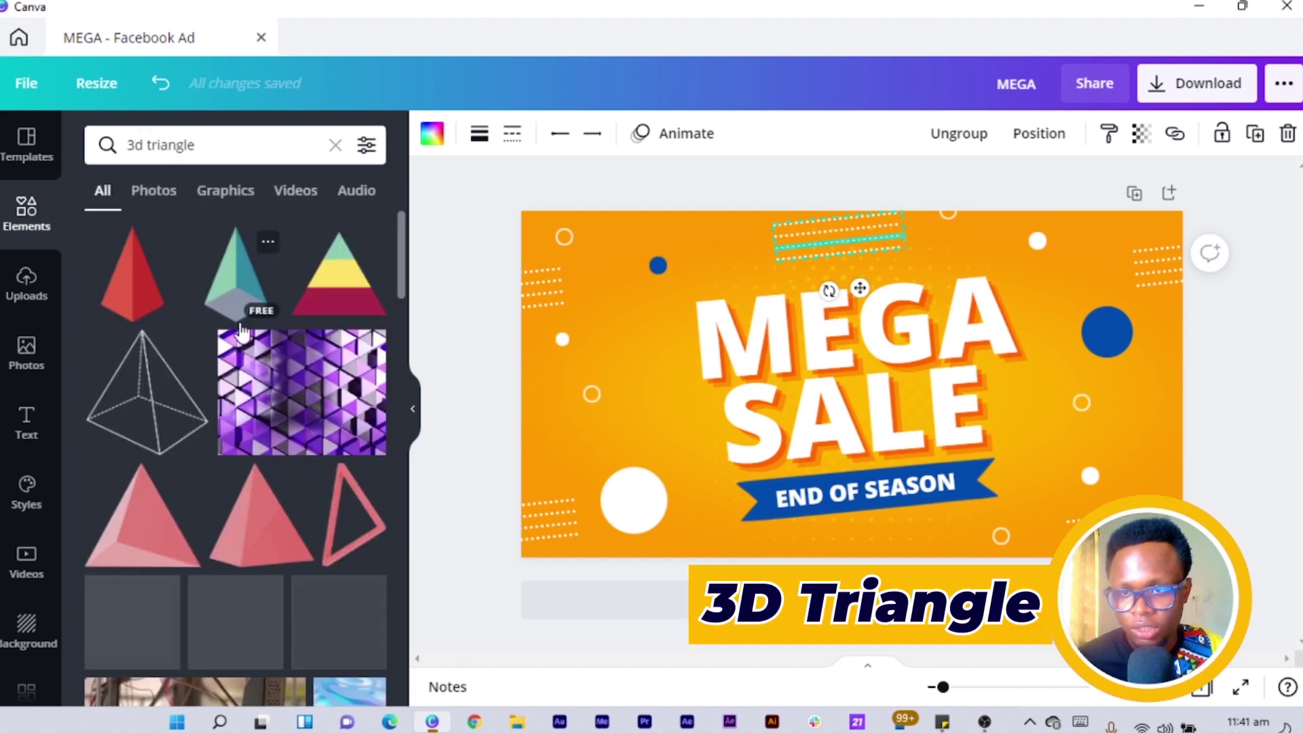
left_click(237, 288)
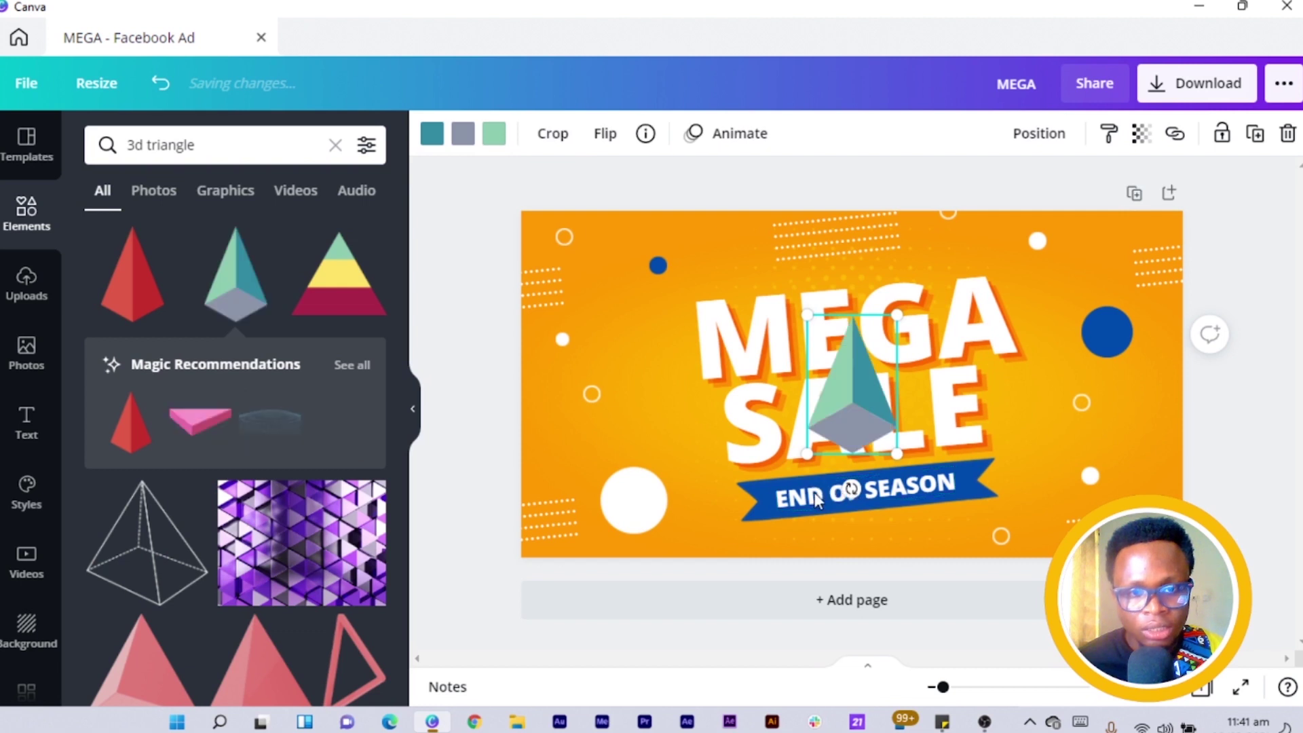
Rotate the pyramid to 45°, so that its tip points to the upper right.
left_click_drag(850, 489, 827, 485)
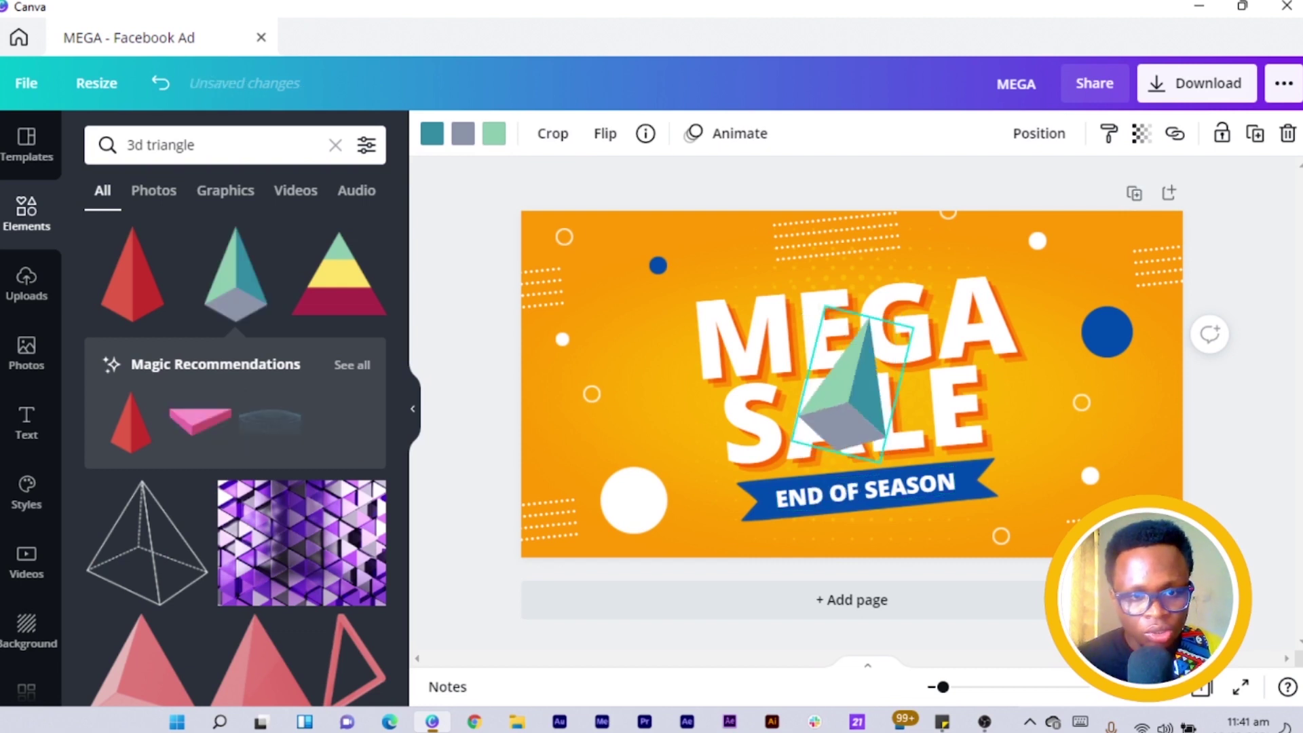
left_click_drag(828, 486, 750, 370)
left_click_drag(706, 434, 703, 436)
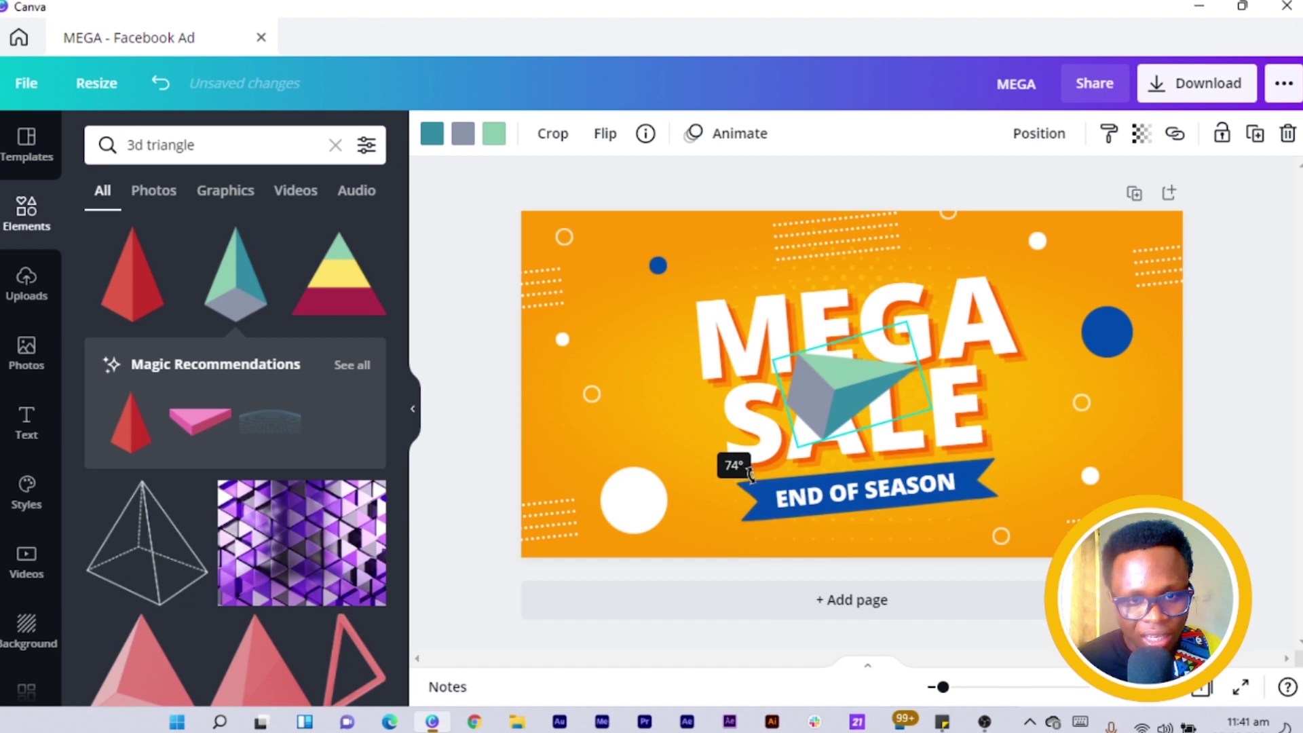
left_click_drag(750, 472, 814, 524)
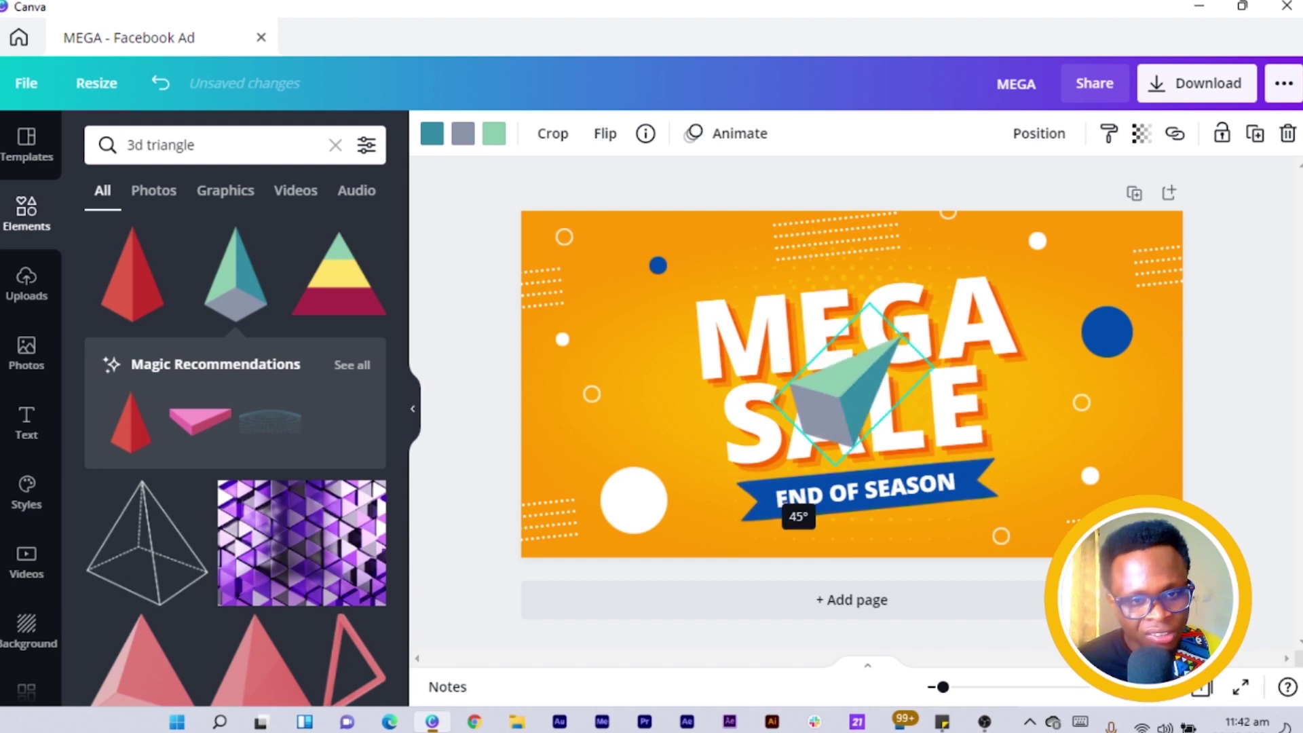
Move the large white circle up beside the word MEGA and place the pyramid in the page's lower-left corner.
left_click(606, 487)
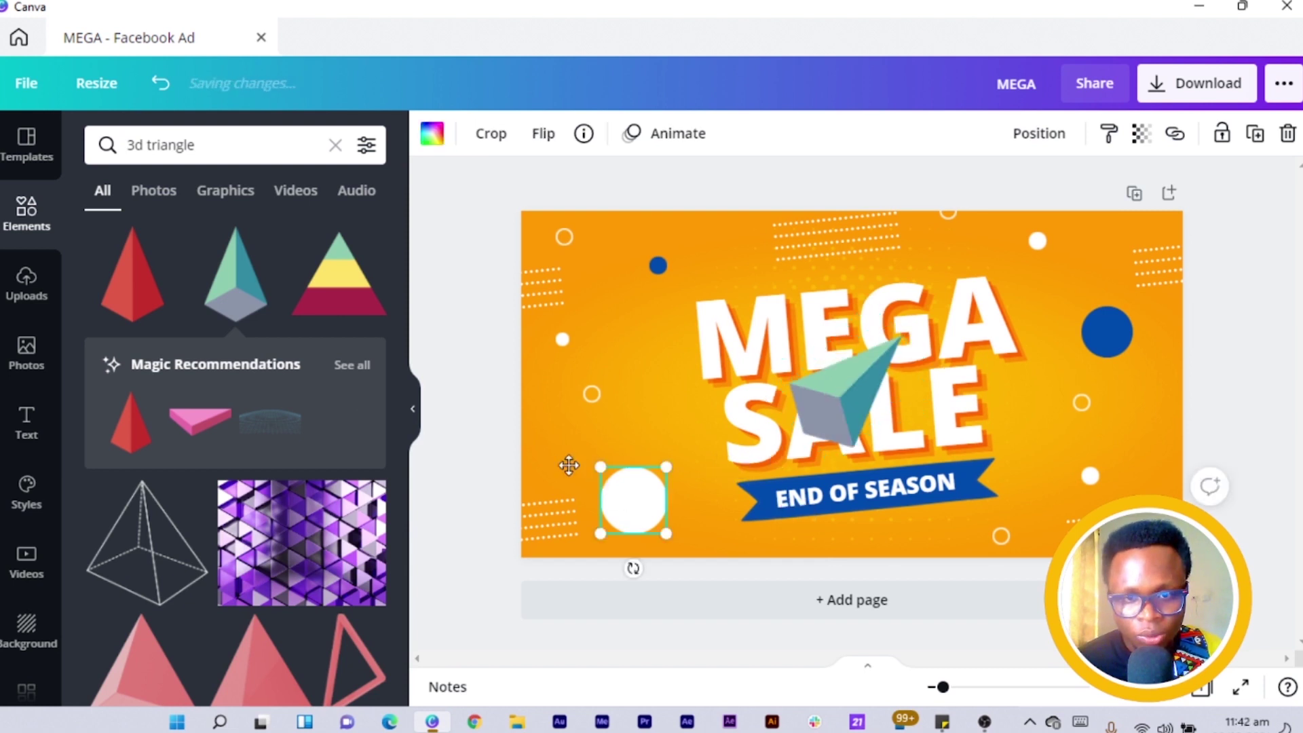
left_click_drag(624, 509, 622, 350)
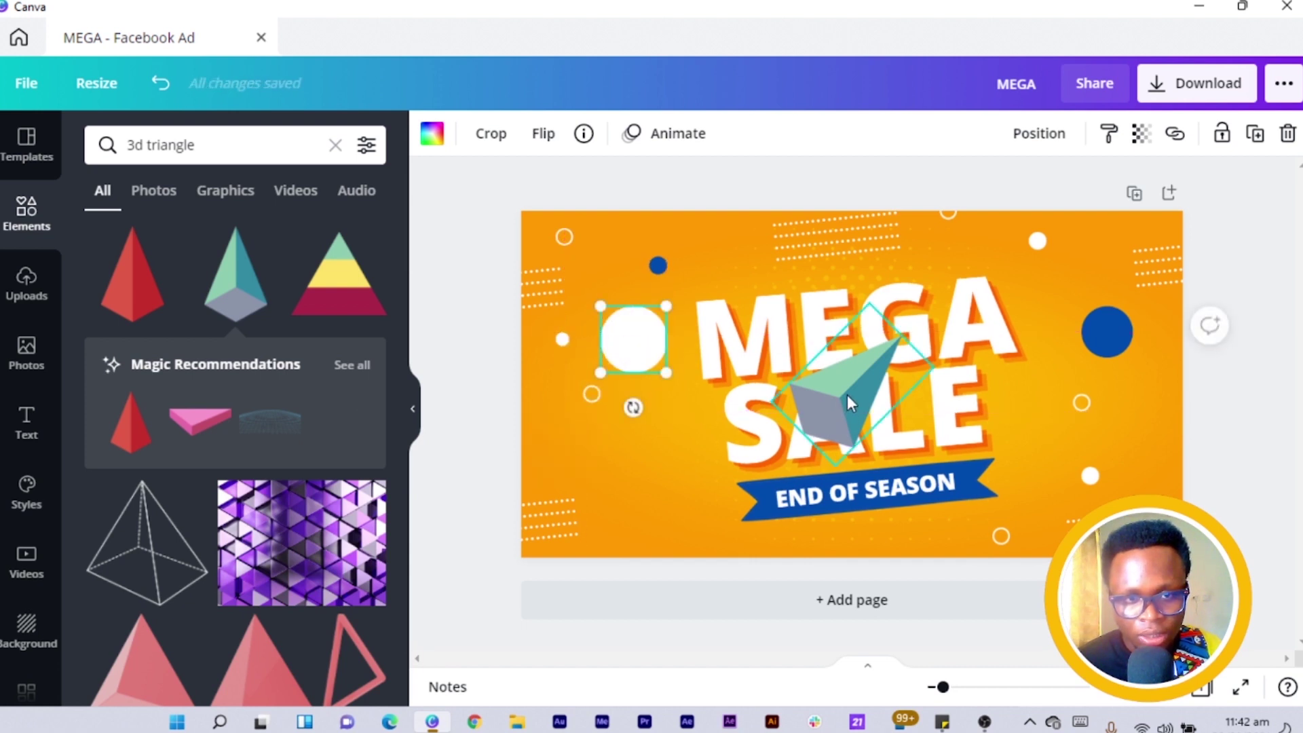
left_click_drag(847, 401, 640, 495)
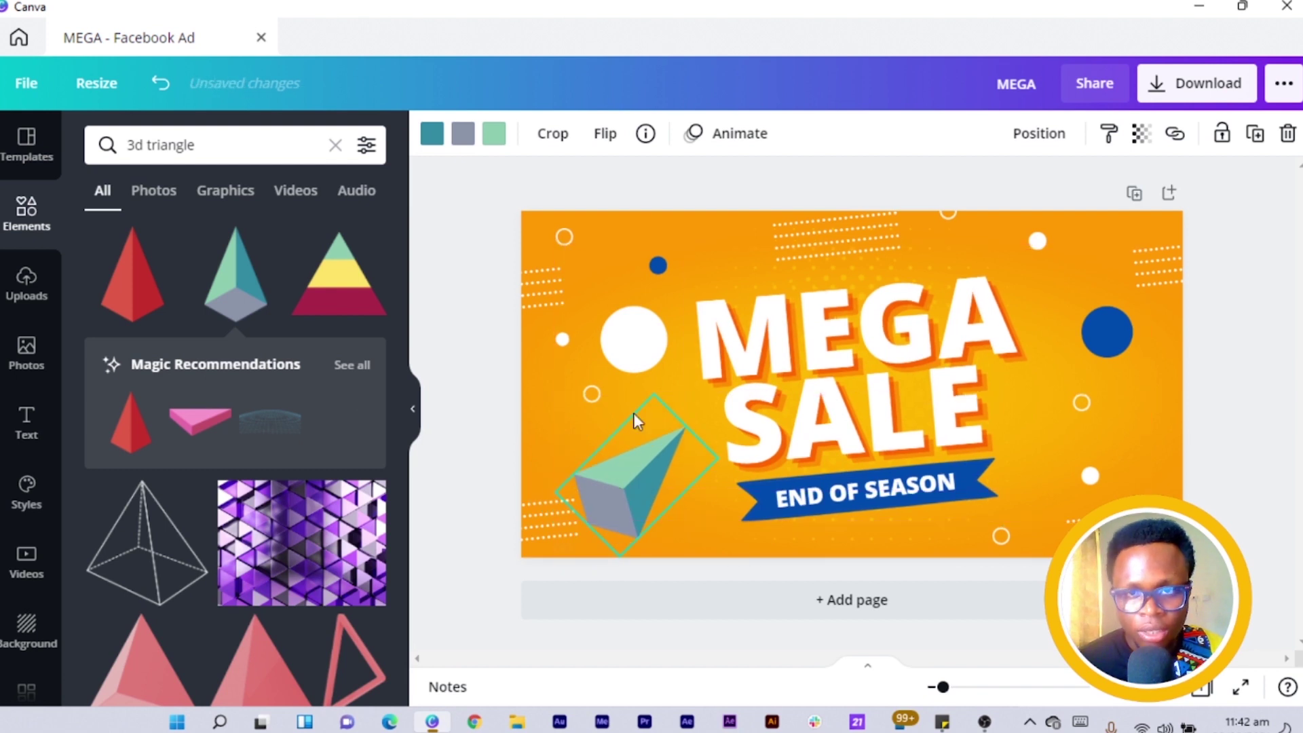
left_click(633, 412)
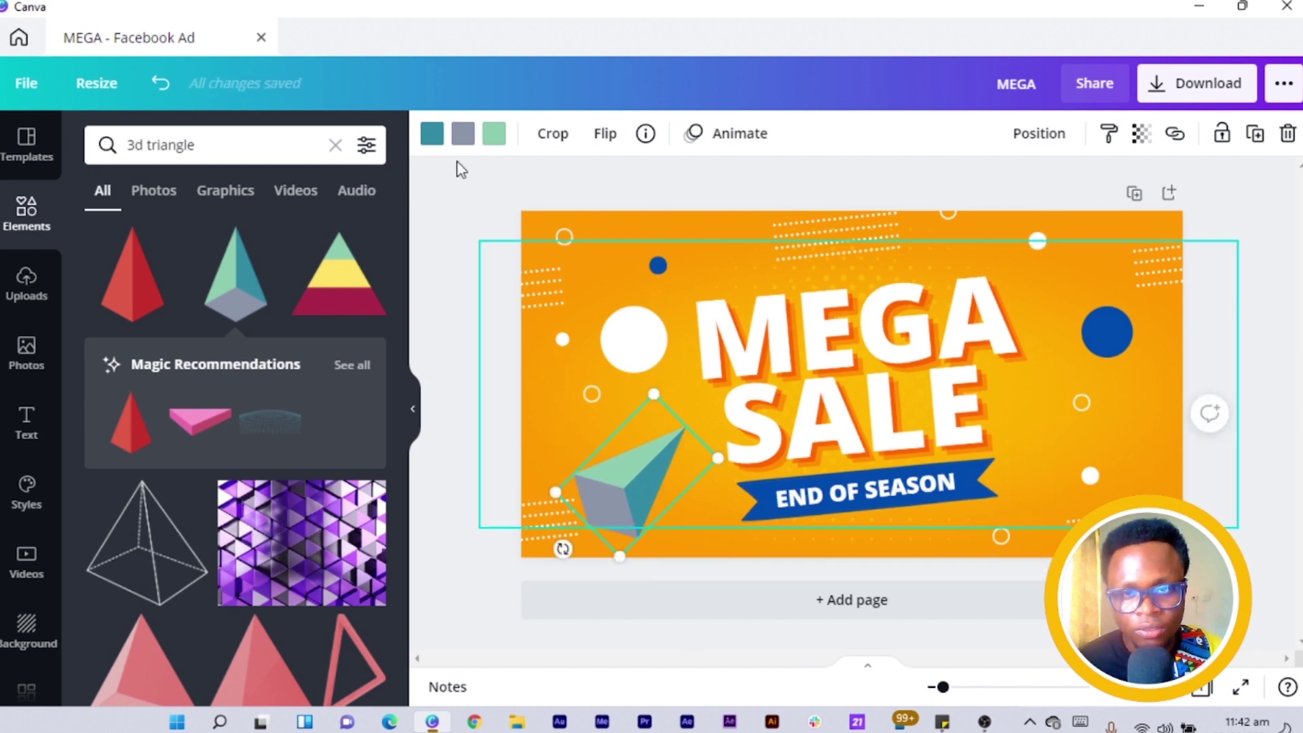
Recolour the pyramid's teal face to the custom orange #FF5C00.
left_click(432, 134)
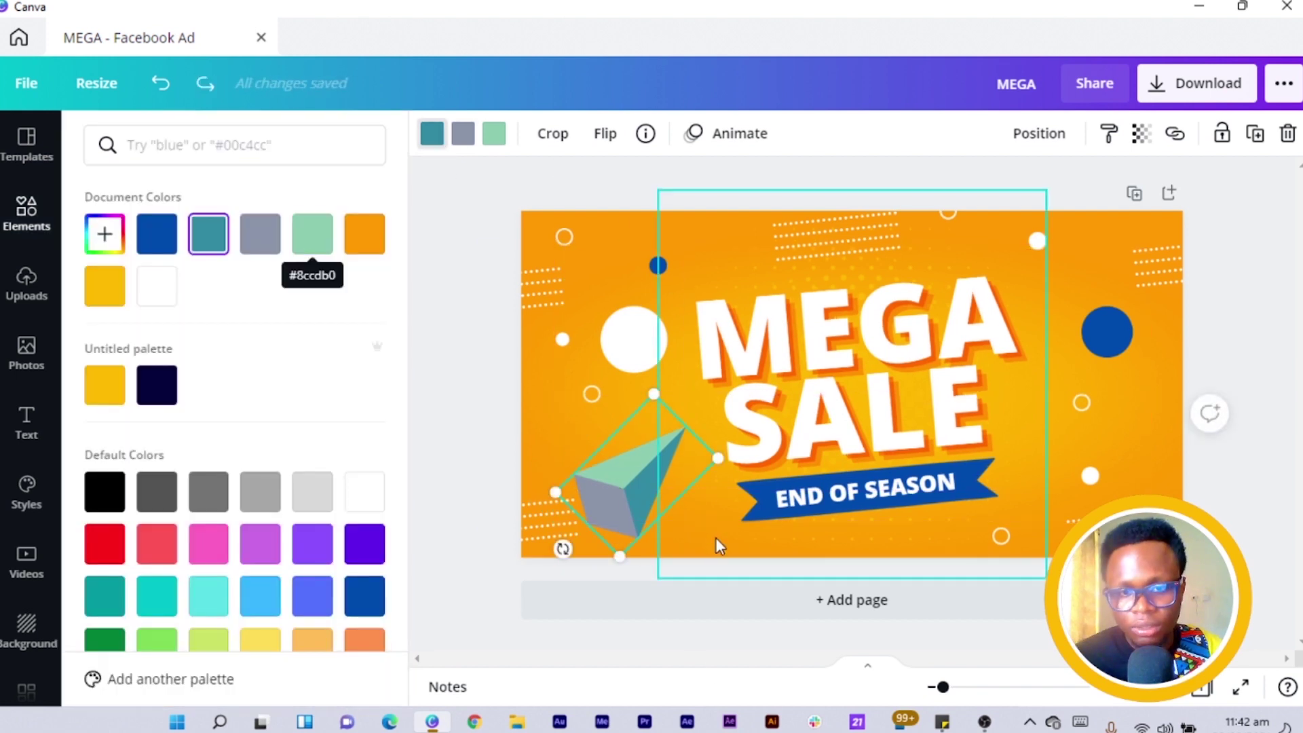
left_click(103, 250)
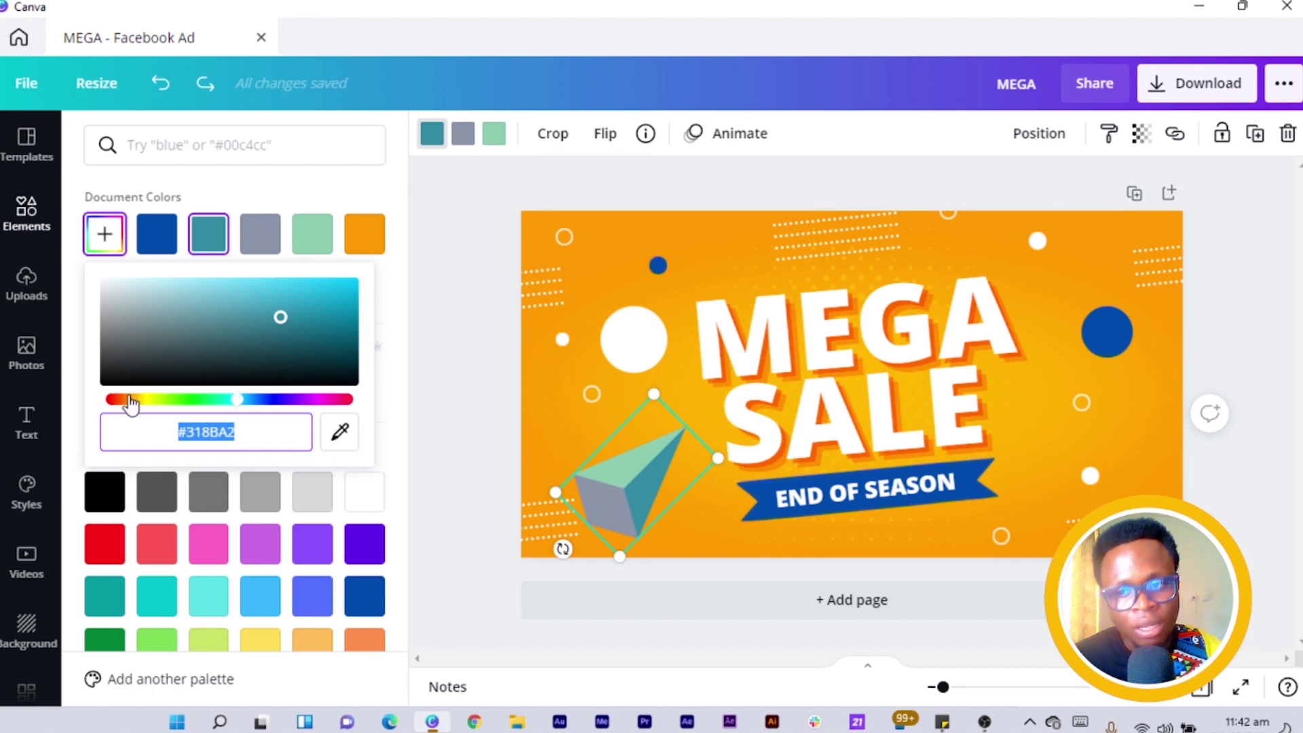
mouse_move(131, 405)
left_mouse_down()
mouse_move(111, 406)
mouse_move(138, 405)
mouse_move(126, 406)
left_mouse_up()
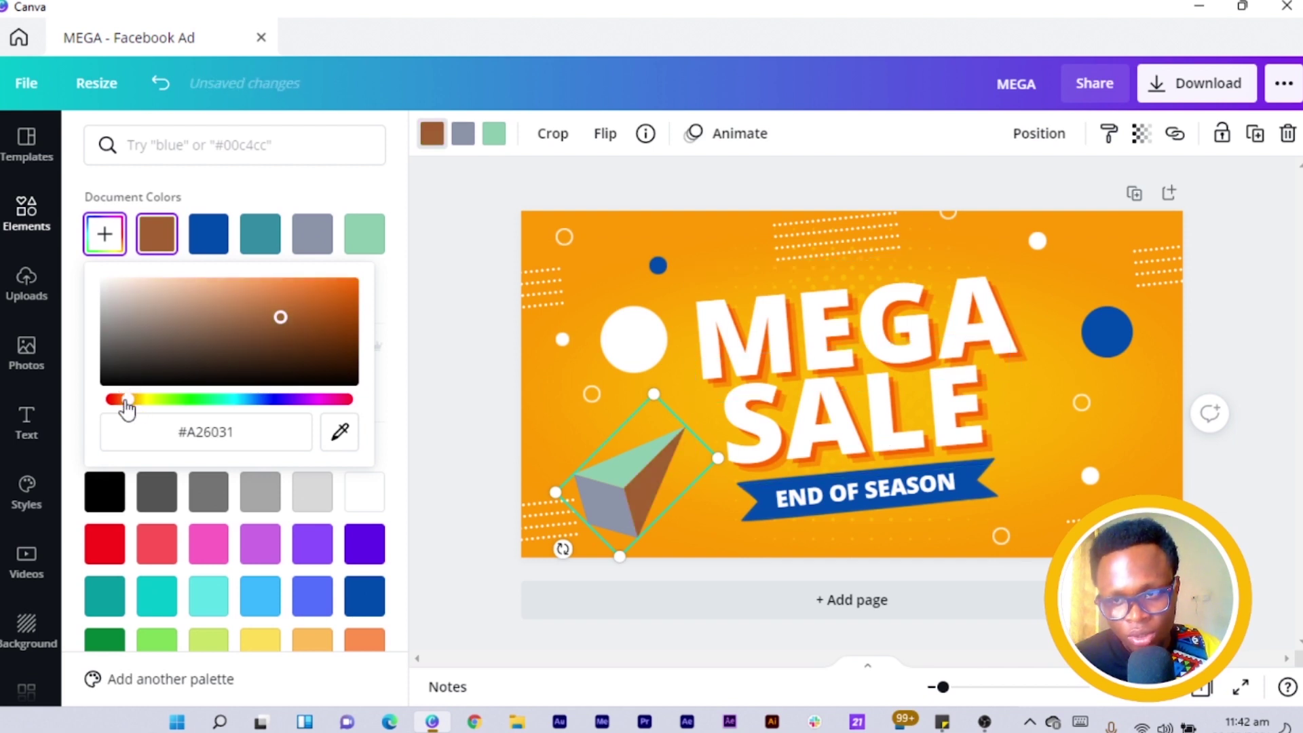
left_click(291, 315)
left_click_drag(291, 315, 388, 283)
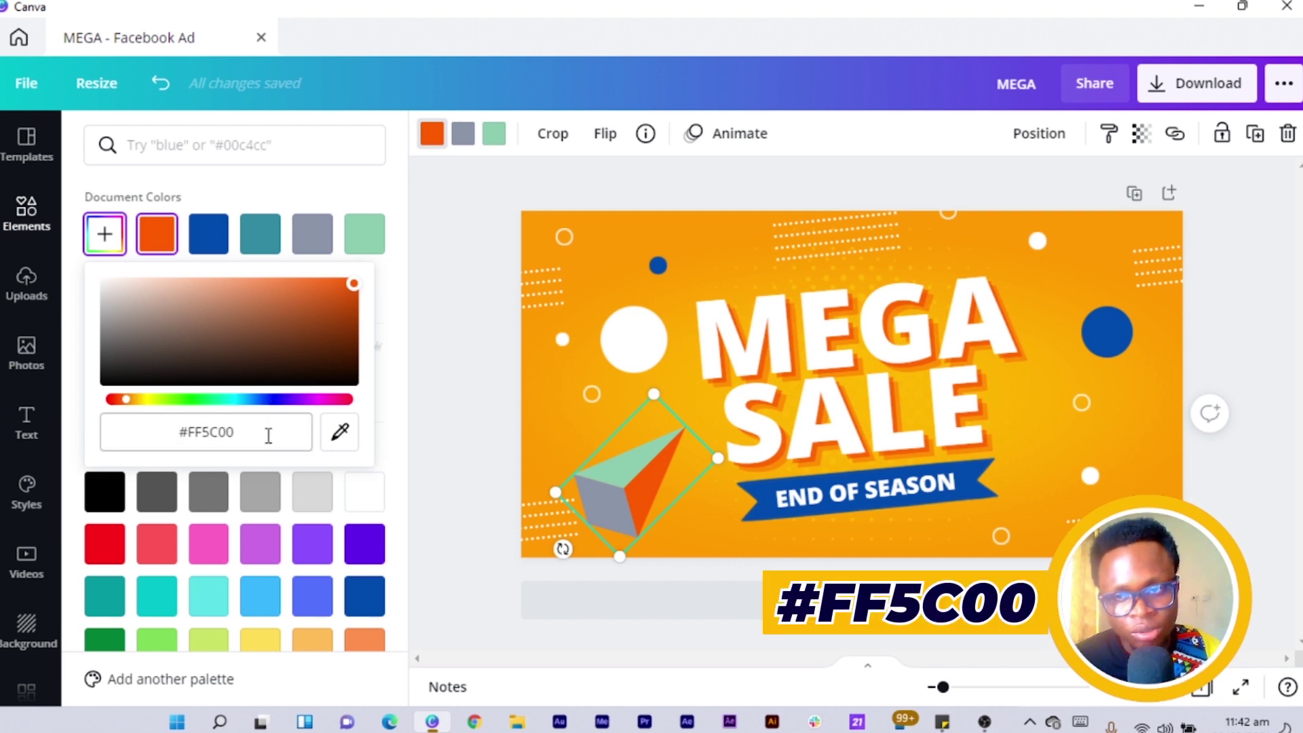
Recolour the pyramid's grey face to the custom red-orange #FF4500.
left_click(461, 137)
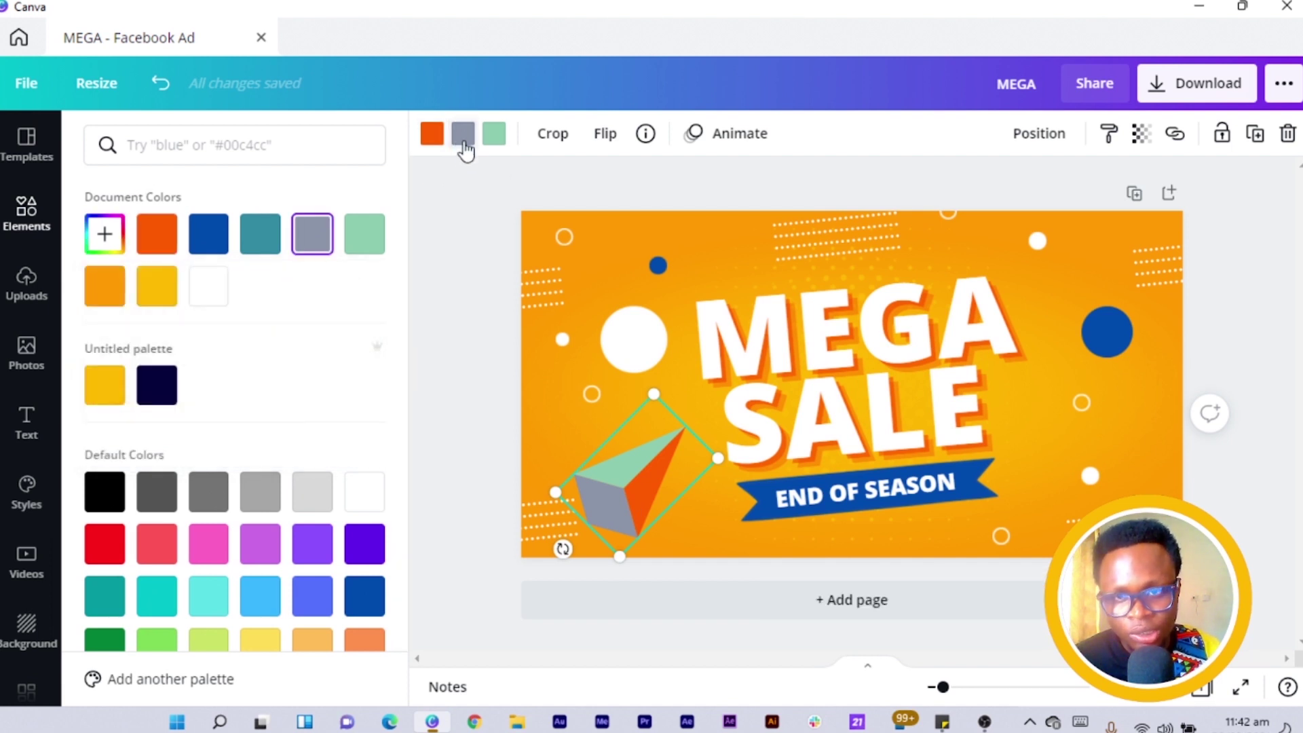
left_click(104, 236)
left_click(123, 400)
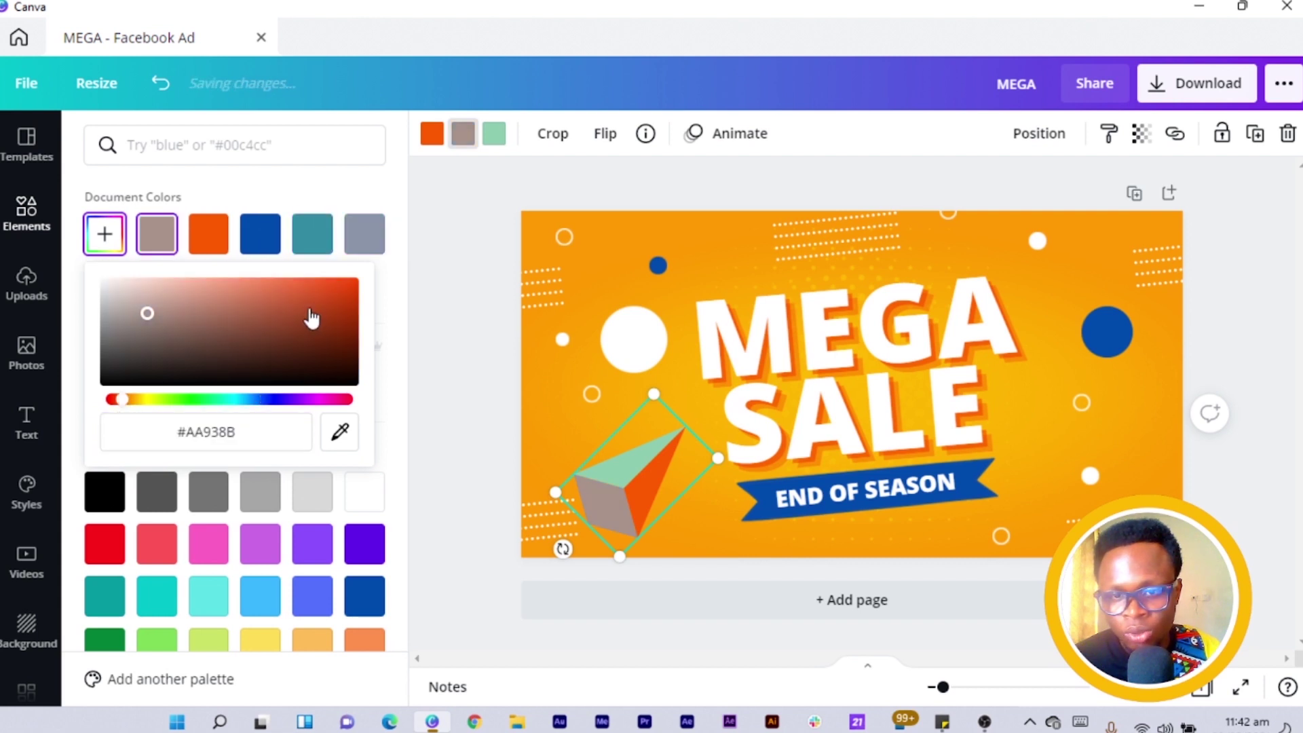
left_click_drag(311, 317, 400, 234)
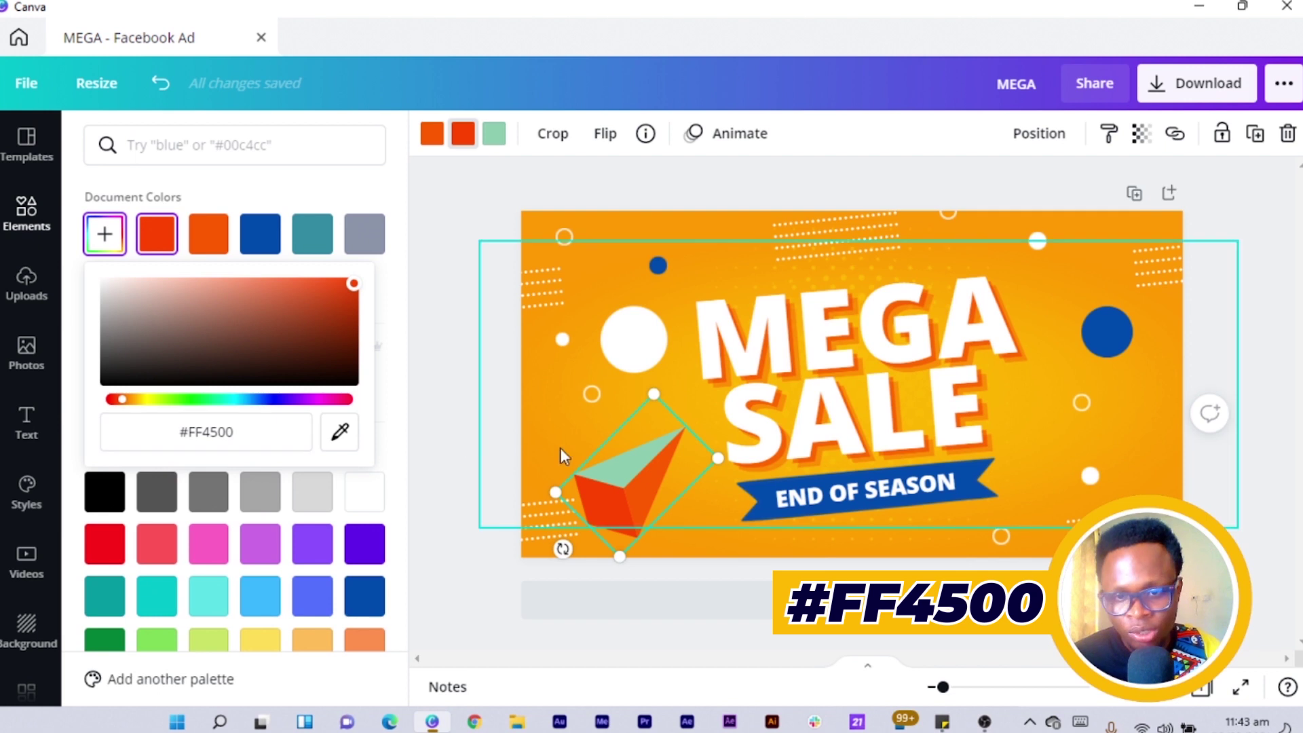
Recolour the pyramid's mint face to the custom light orange #FF7A00.
left_click(487, 142)
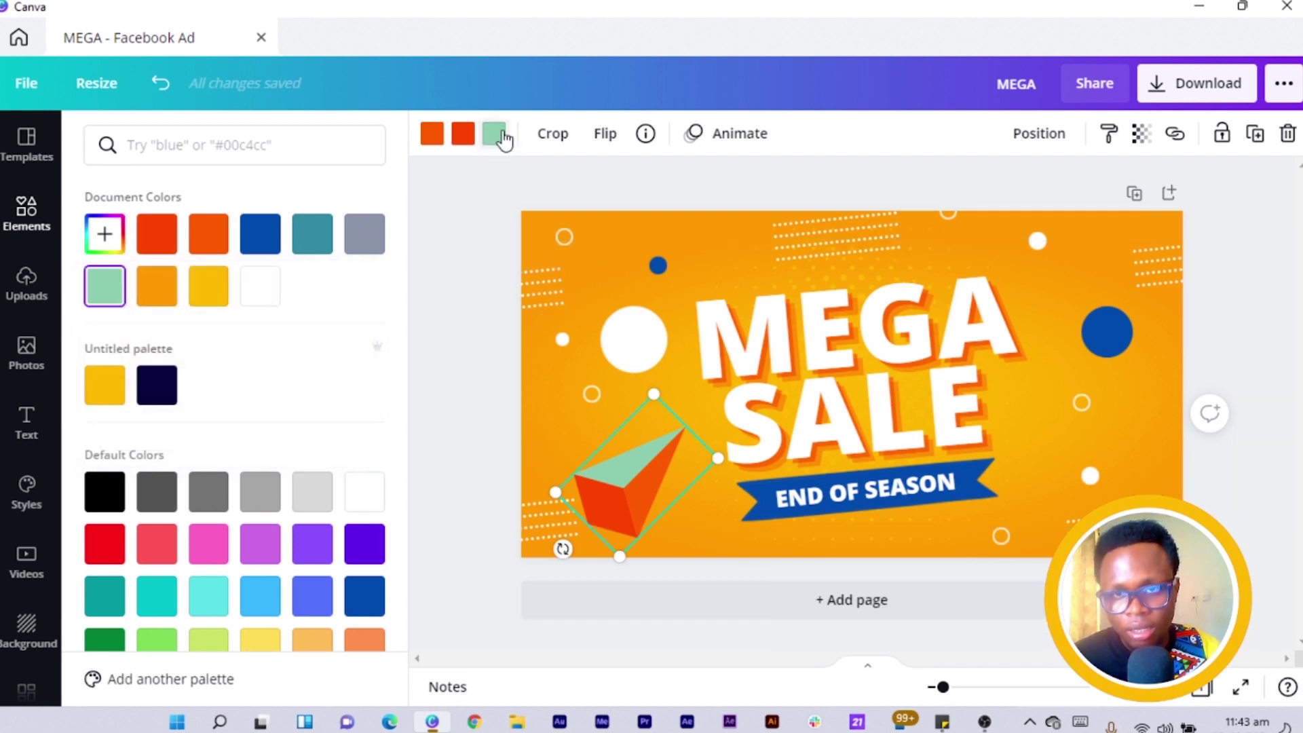
left_click(105, 235)
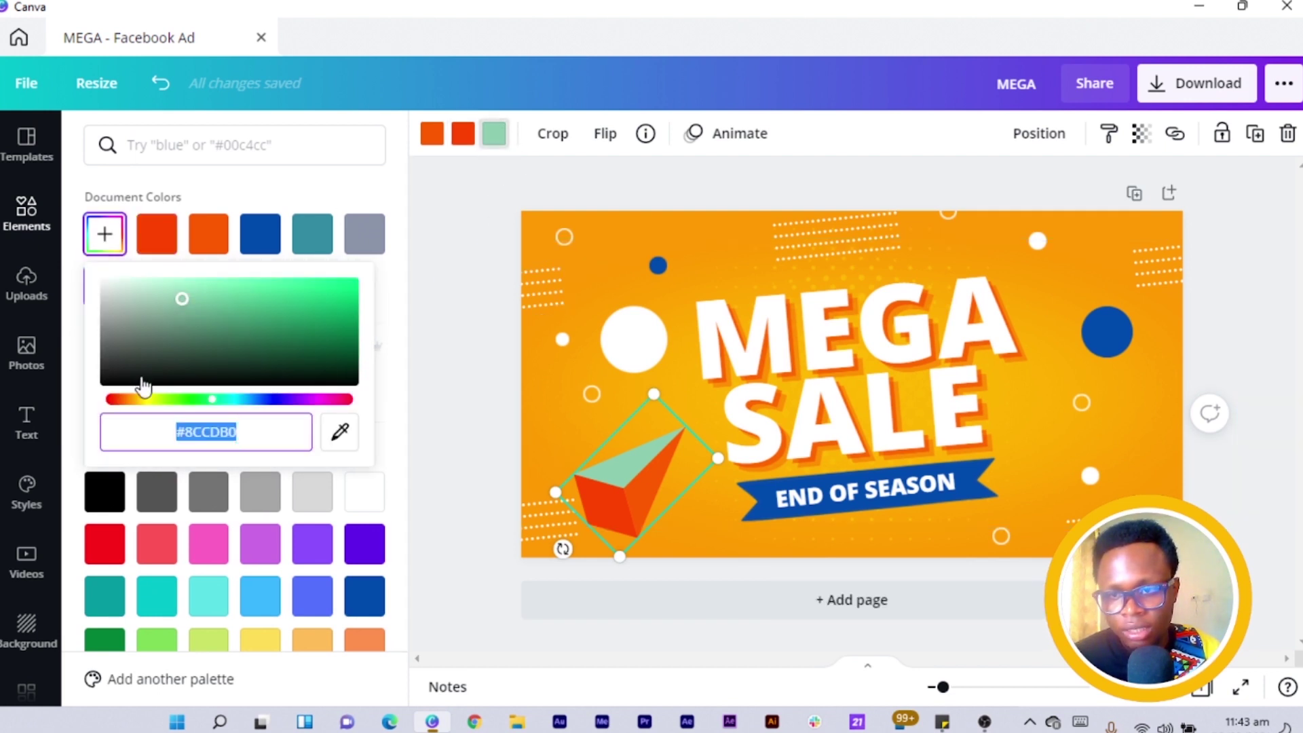
left_click(125, 402)
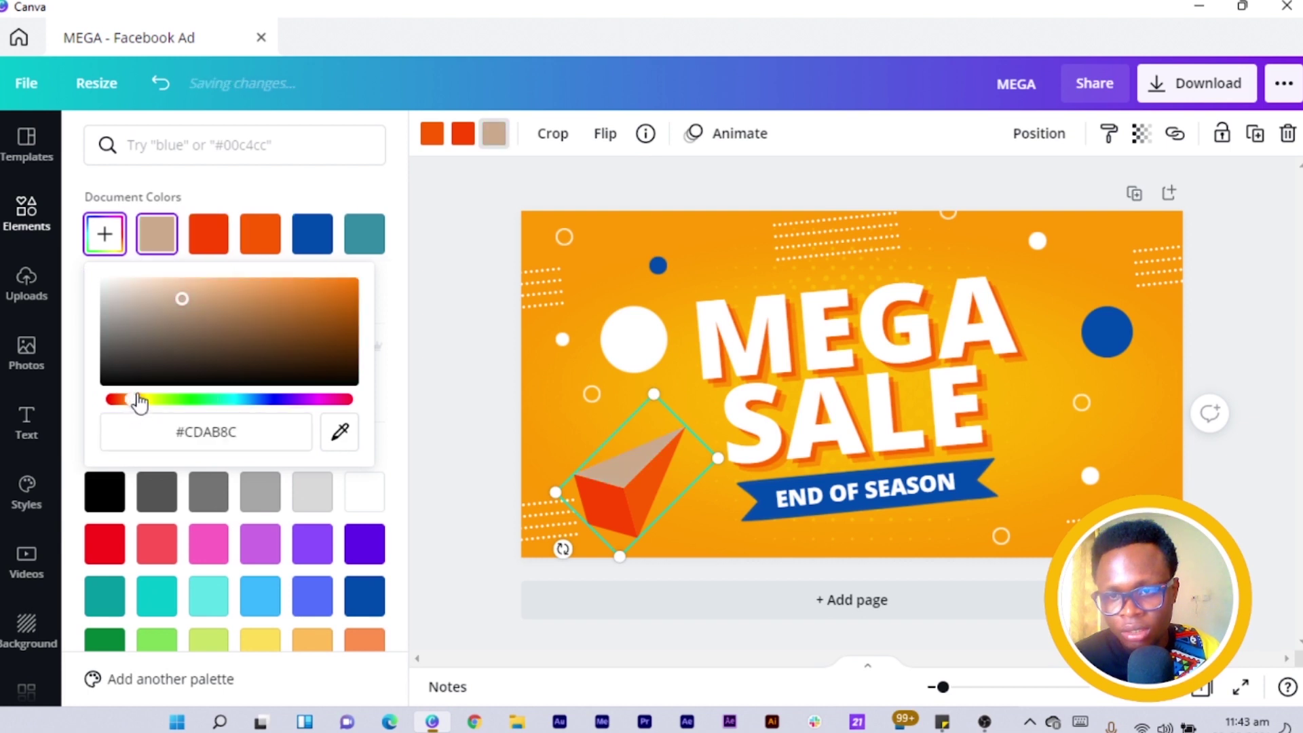
left_click_drag(338, 306, 387, 265)
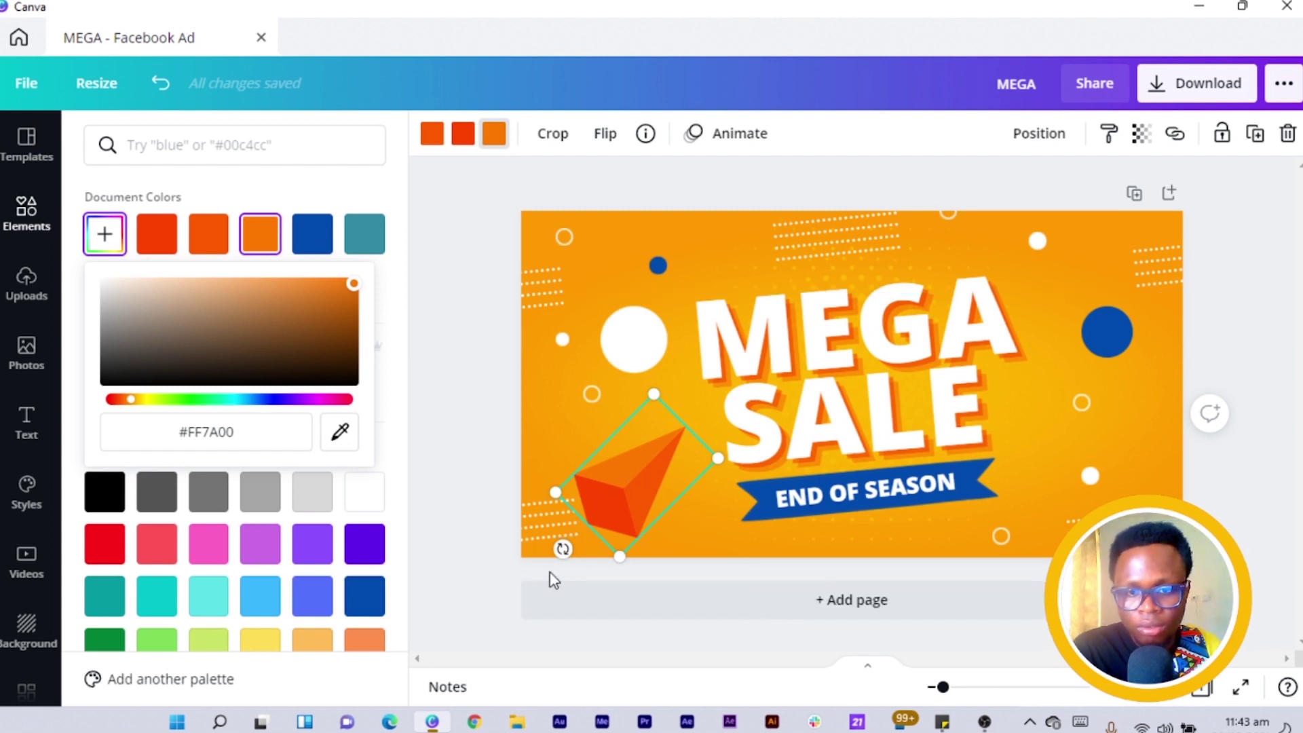
Place a small, vertically flipped copy of the orange pyramid at the page's upper edge, above the A of MEGA.
left_click(561, 550)
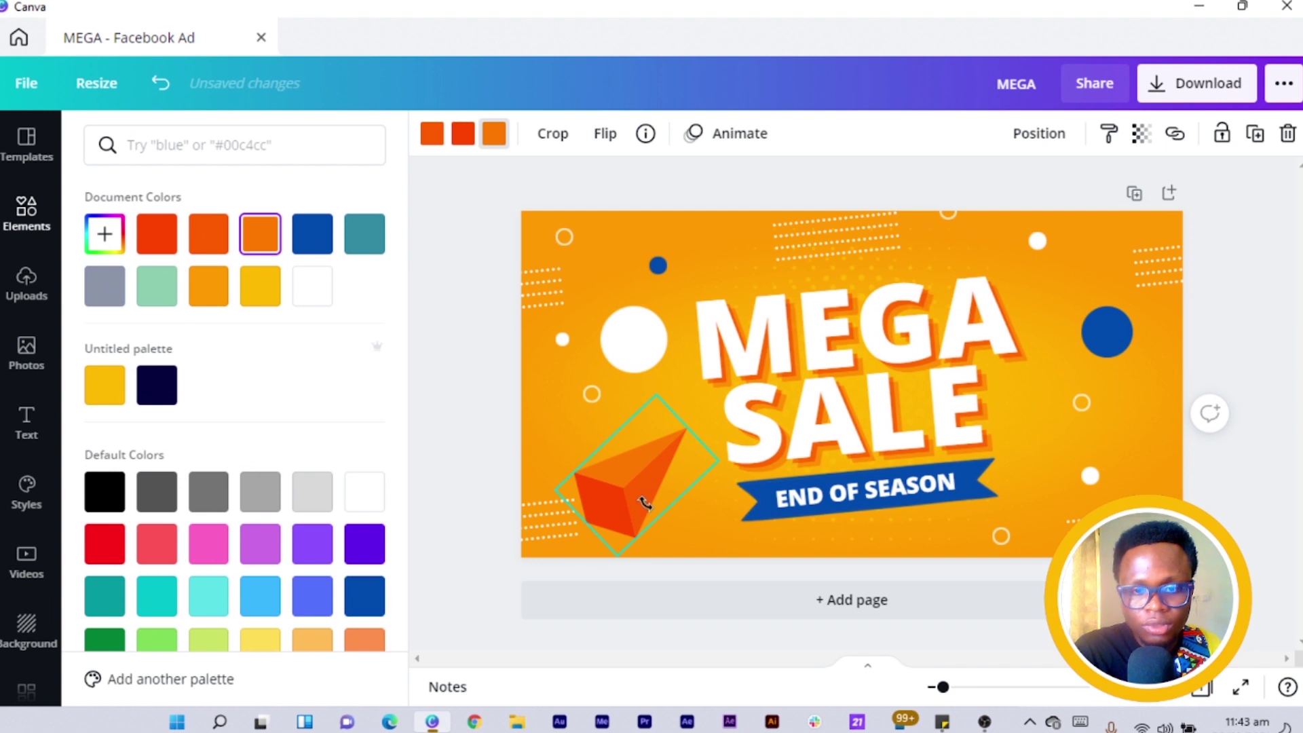
left_click_drag(627, 493, 675, 476)
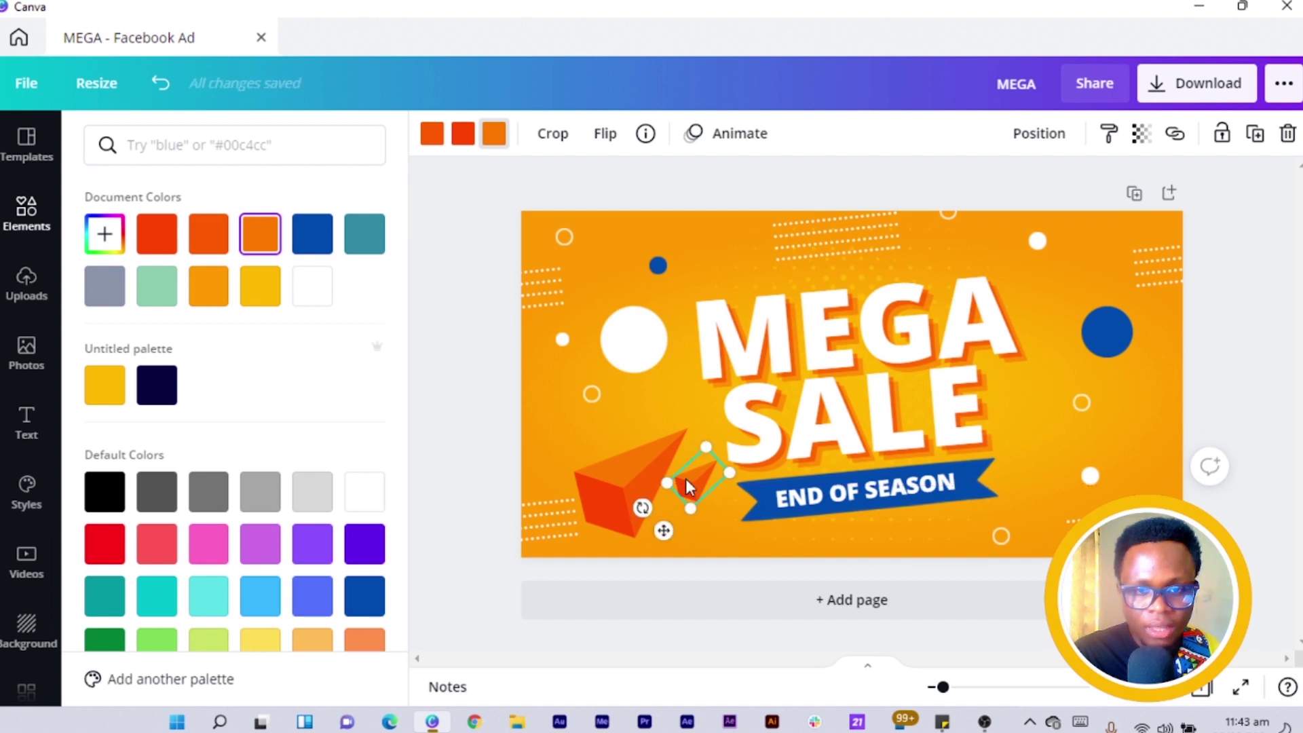
left_click(605, 133)
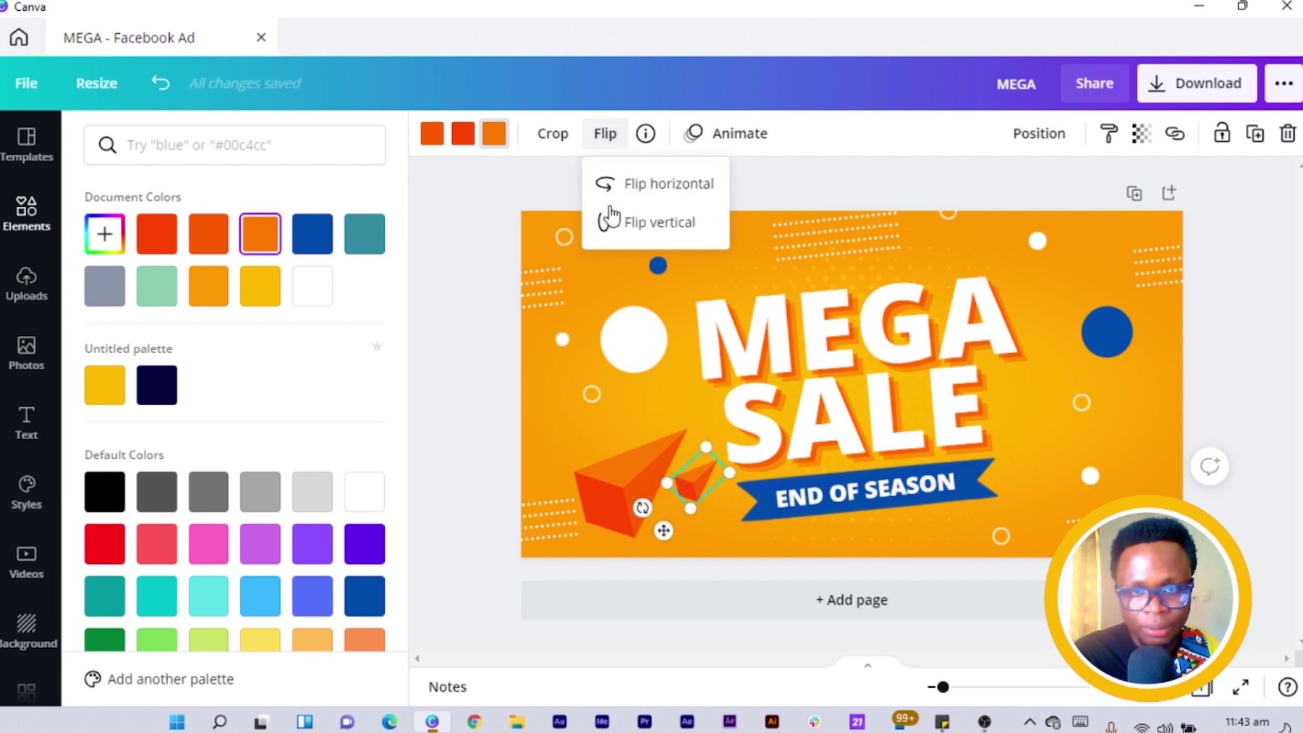
left_click(650, 228)
left_click(649, 228)
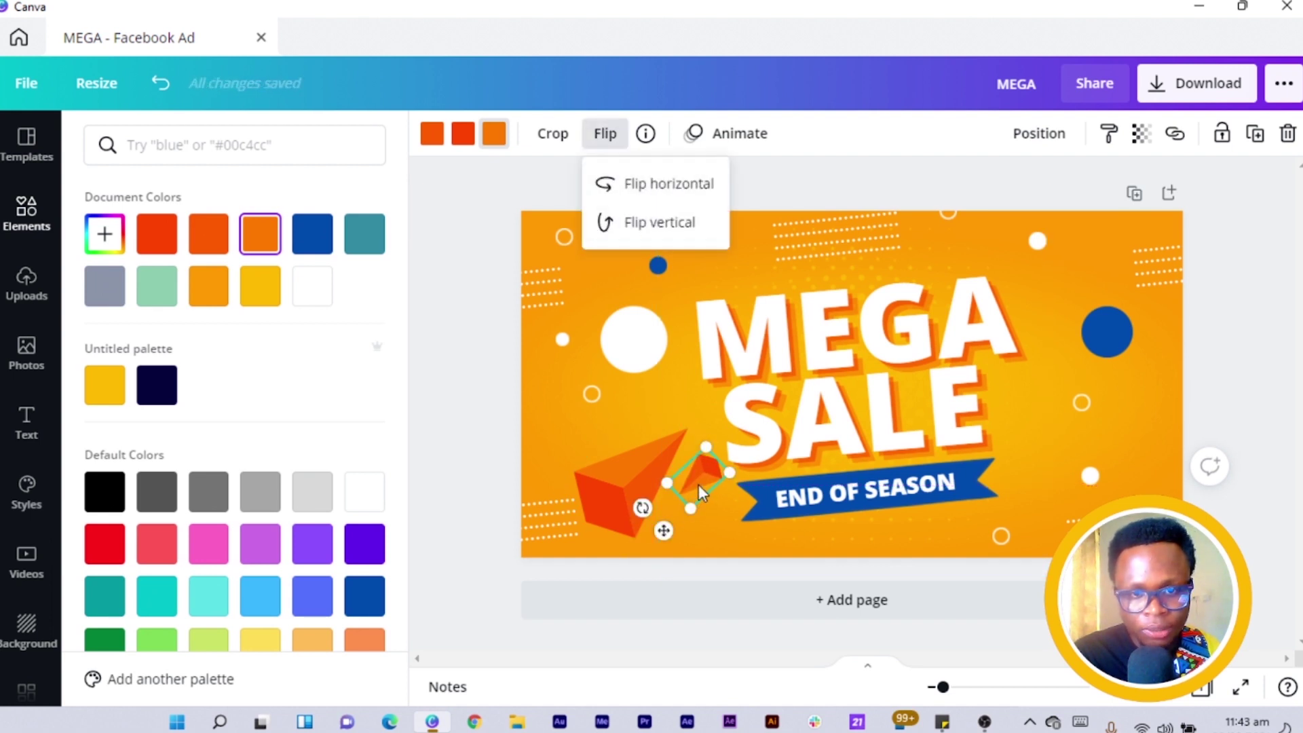
left_click(698, 484)
left_click_drag(699, 476, 996, 234)
Duplicate the large orange pyramid and place the copy in the page's lower-right corner.
left_click(593, 489)
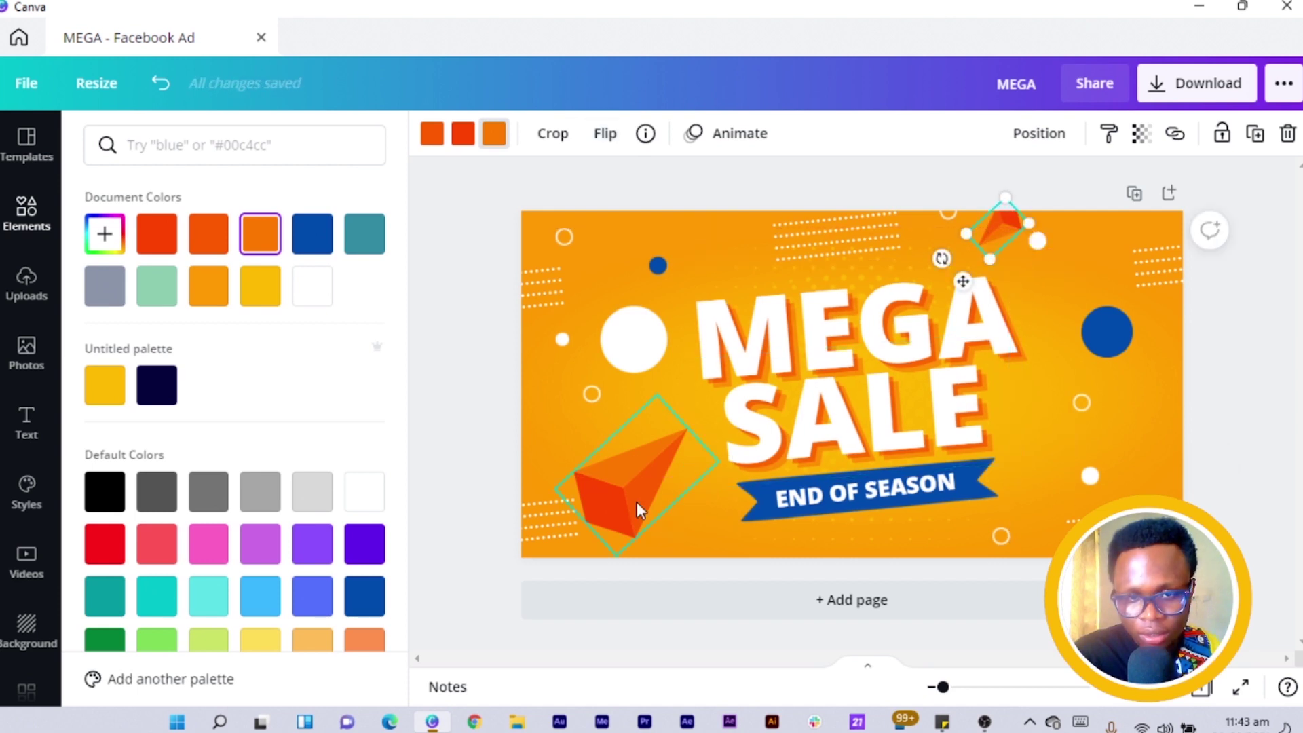
key("ctrl+d")
left_click_drag(632, 502, 1121, 474)
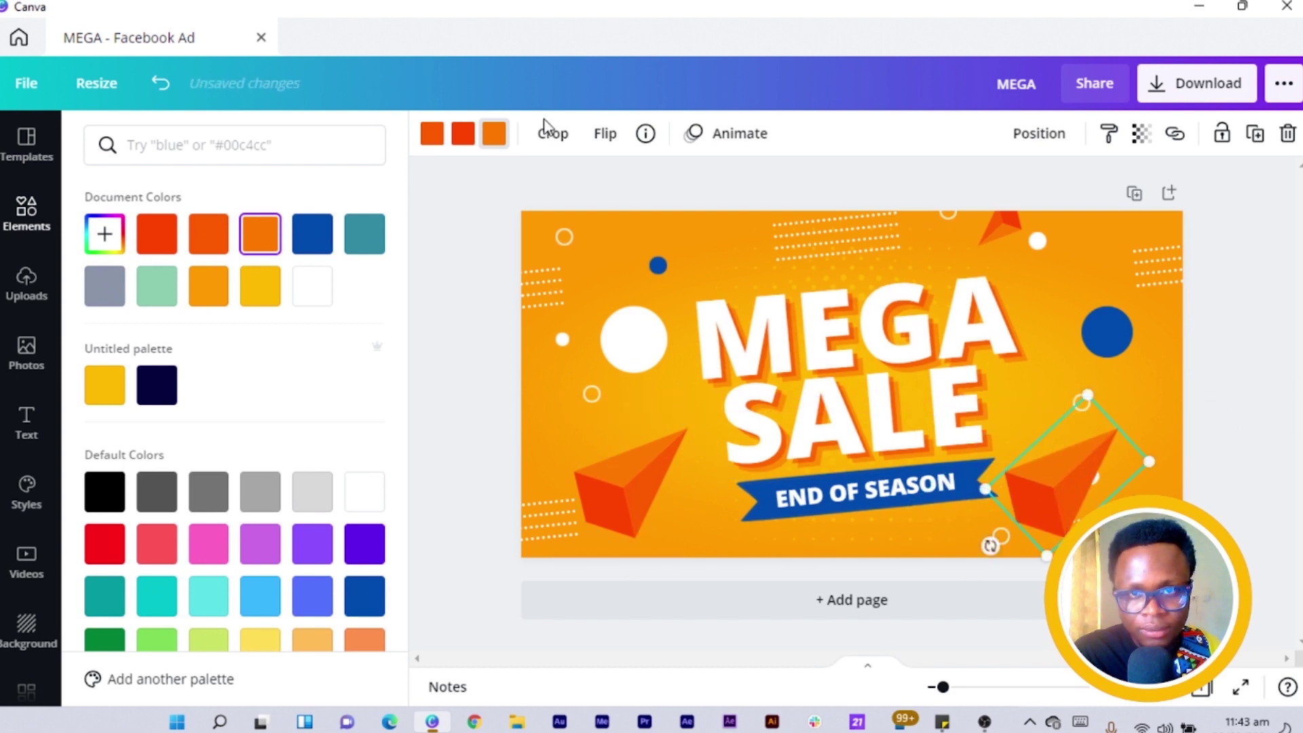
Flip the lower-right pyramid vertically and rotate it so its tip points up towards the word SALE.
left_click(612, 144)
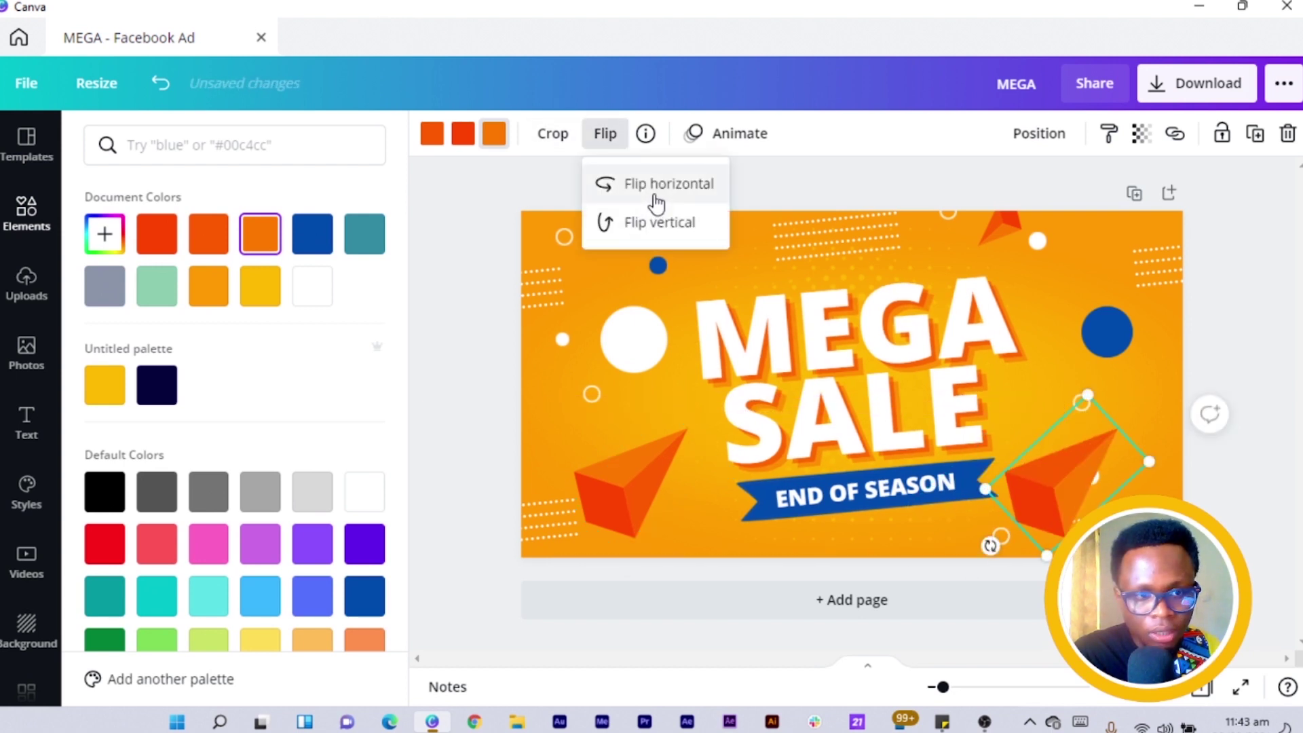
left_click(648, 226)
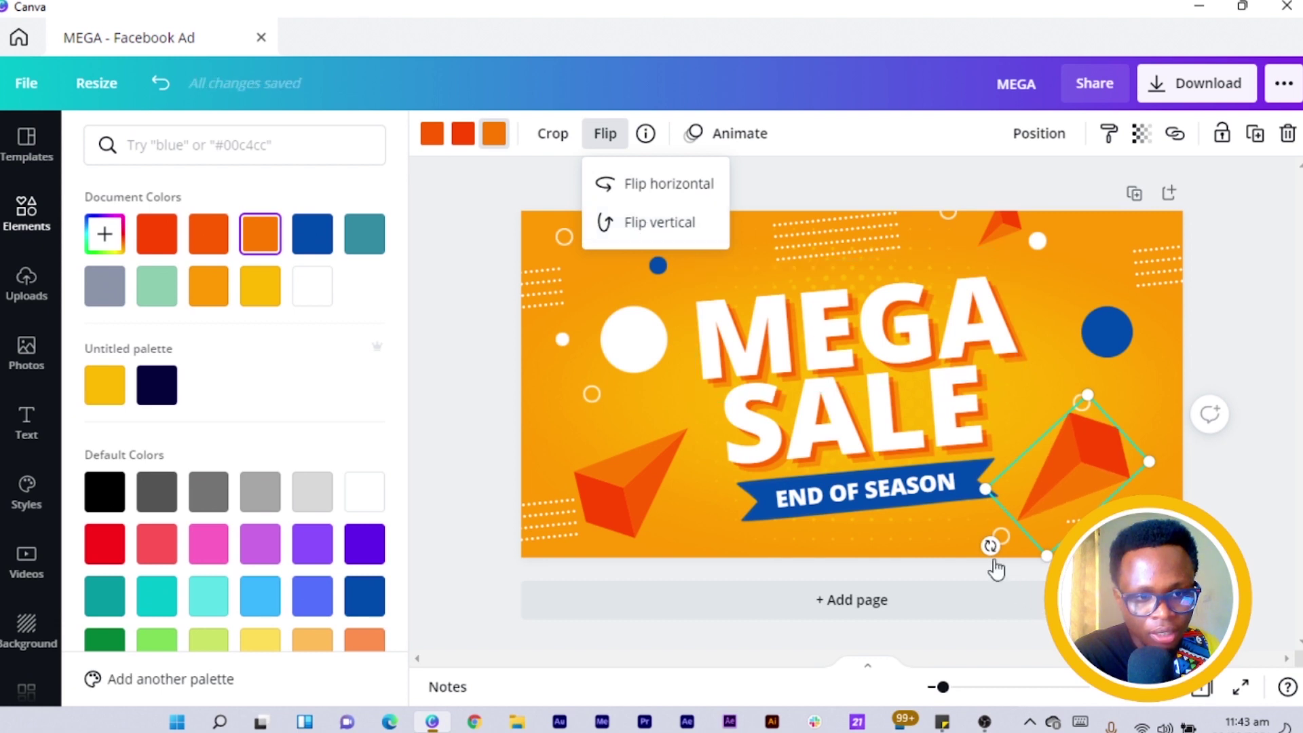
left_click_drag(990, 546, 932, 452)
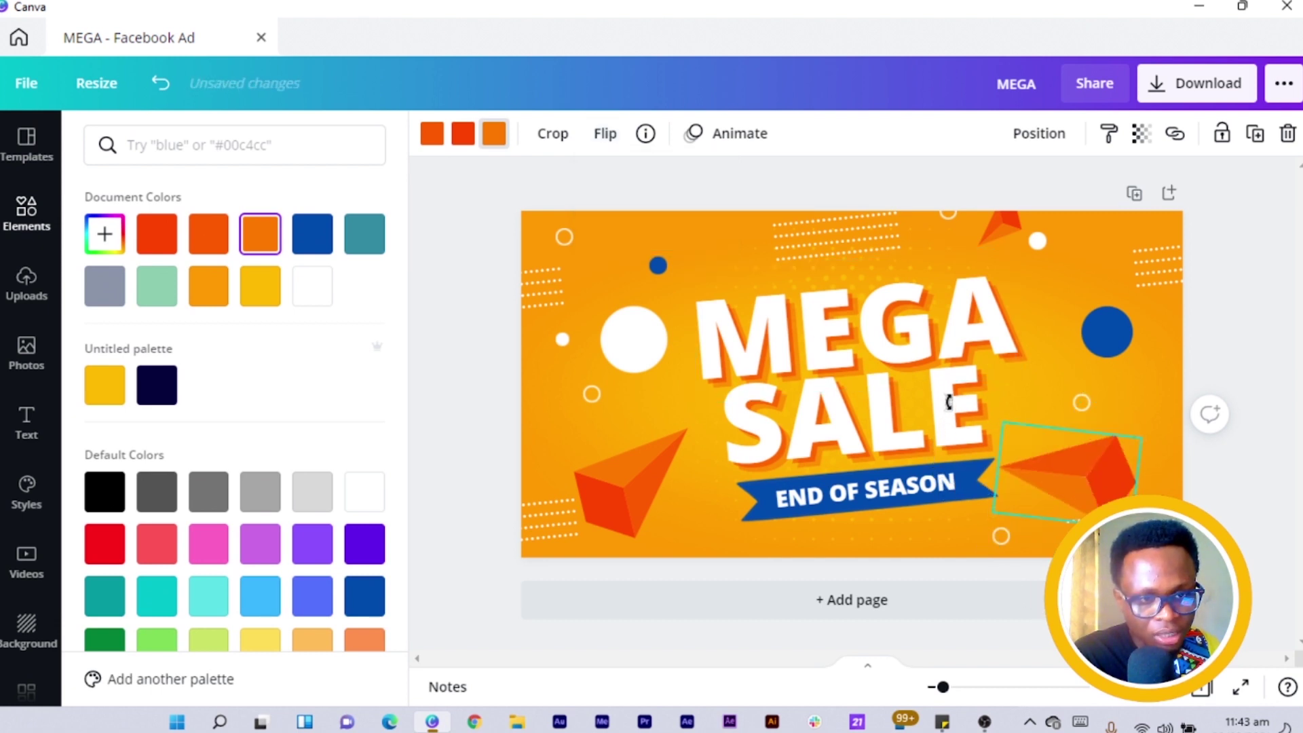
left_click_drag(948, 400, 926, 396)
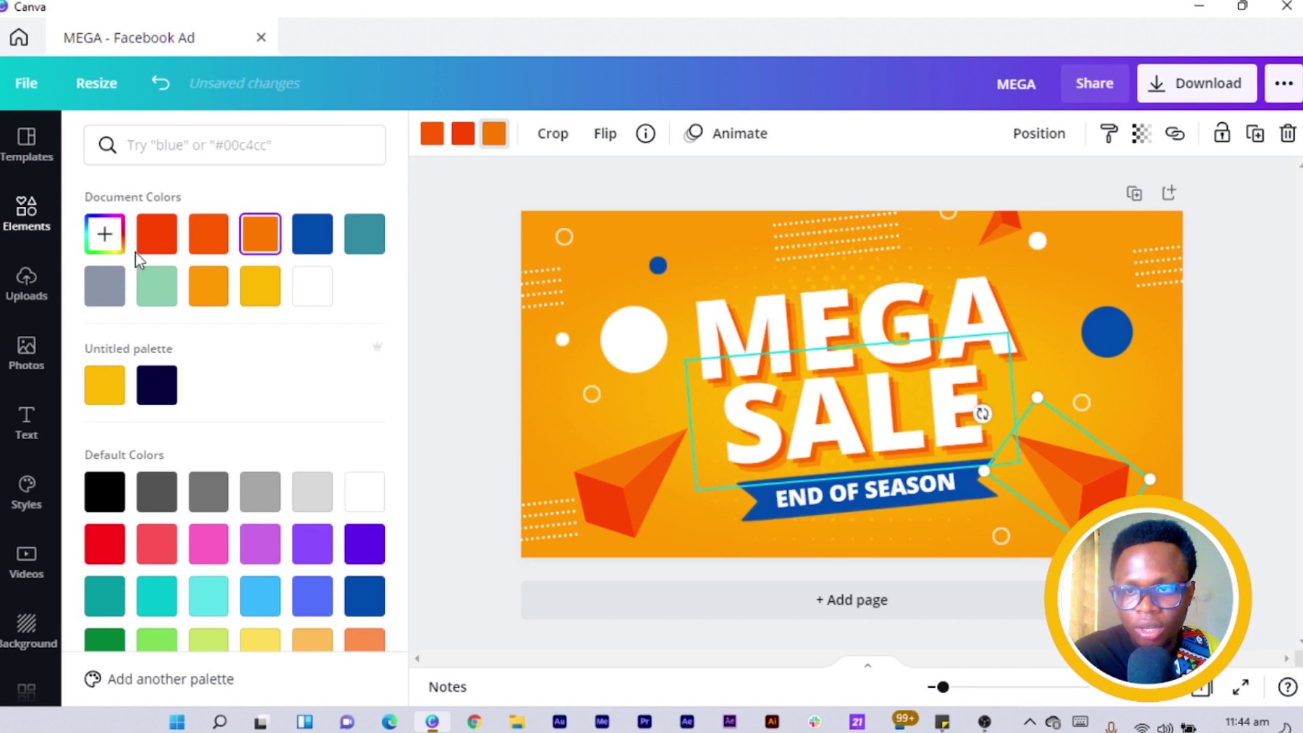
Recolour the lower-right pyramid's #FF5C00 face to the custom dark blue #003C8D and copy that colour code.
left_click(318, 237)
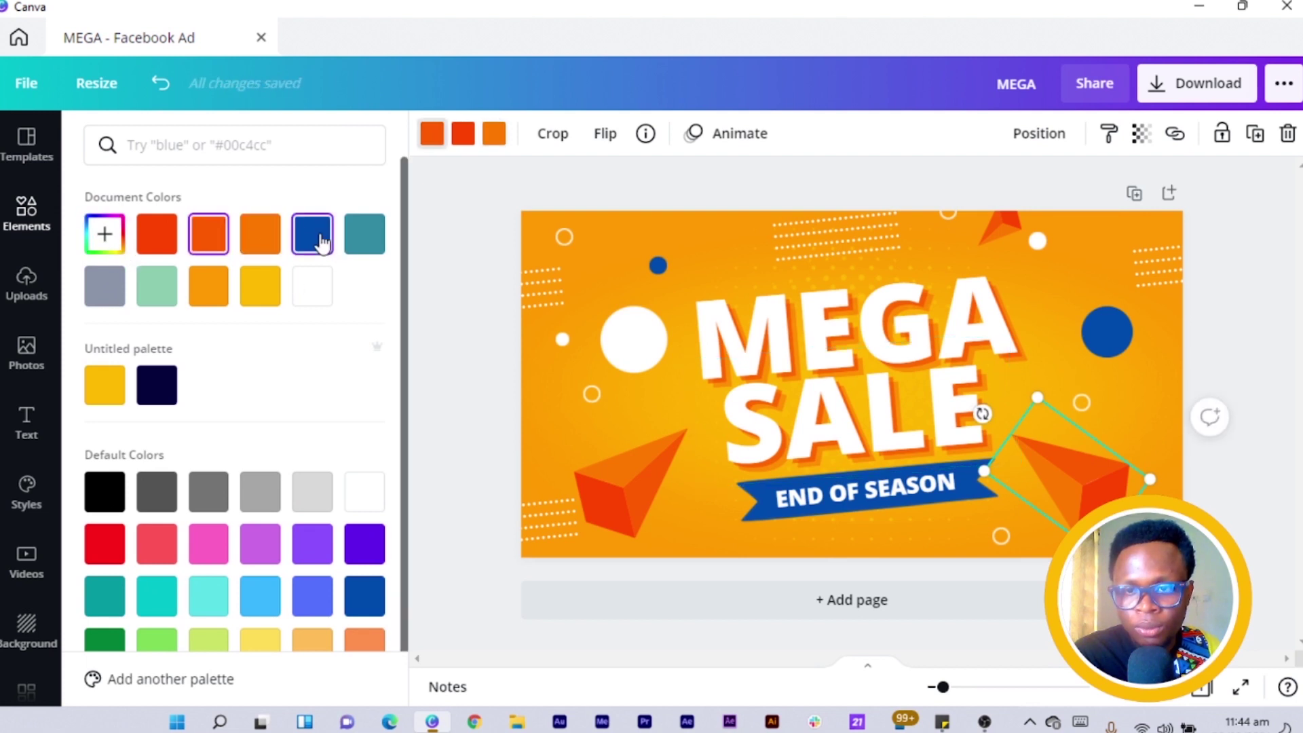
left_click(105, 235)
left_click_drag(336, 322, 404, 338)
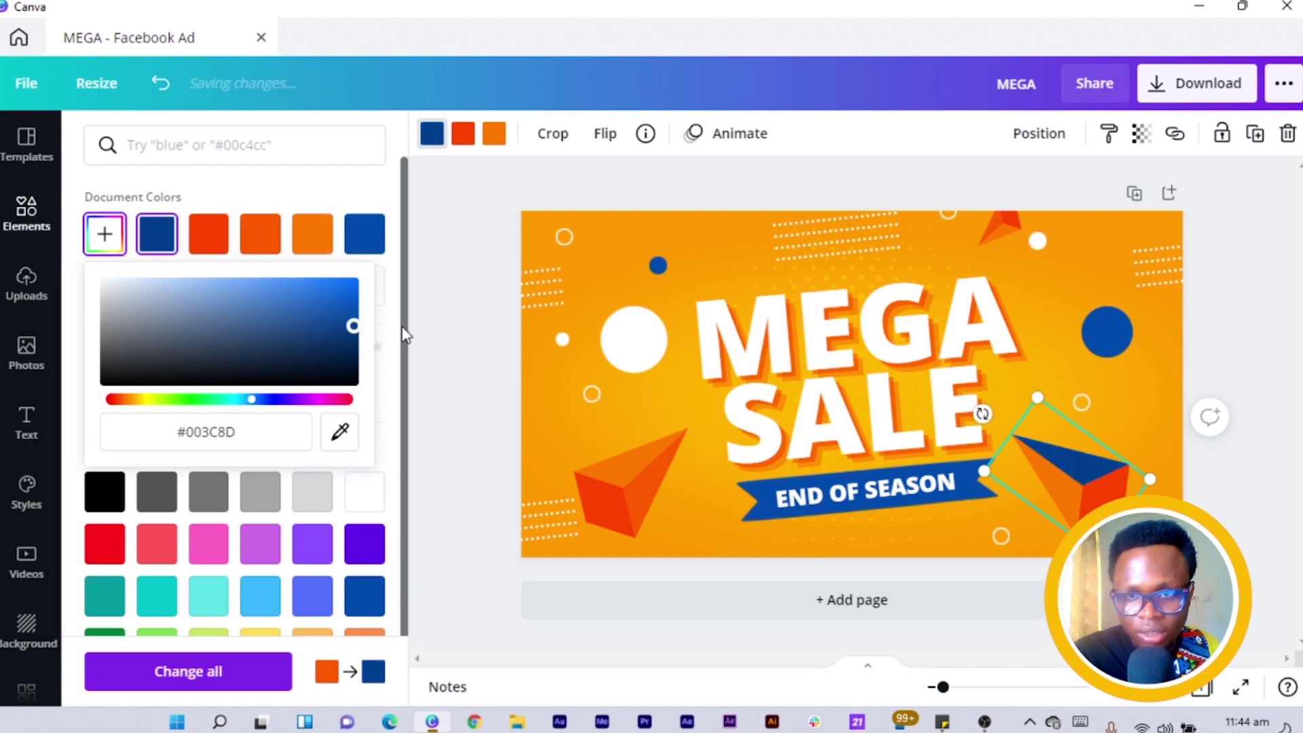
left_click(267, 437)
key("ctrl+c")
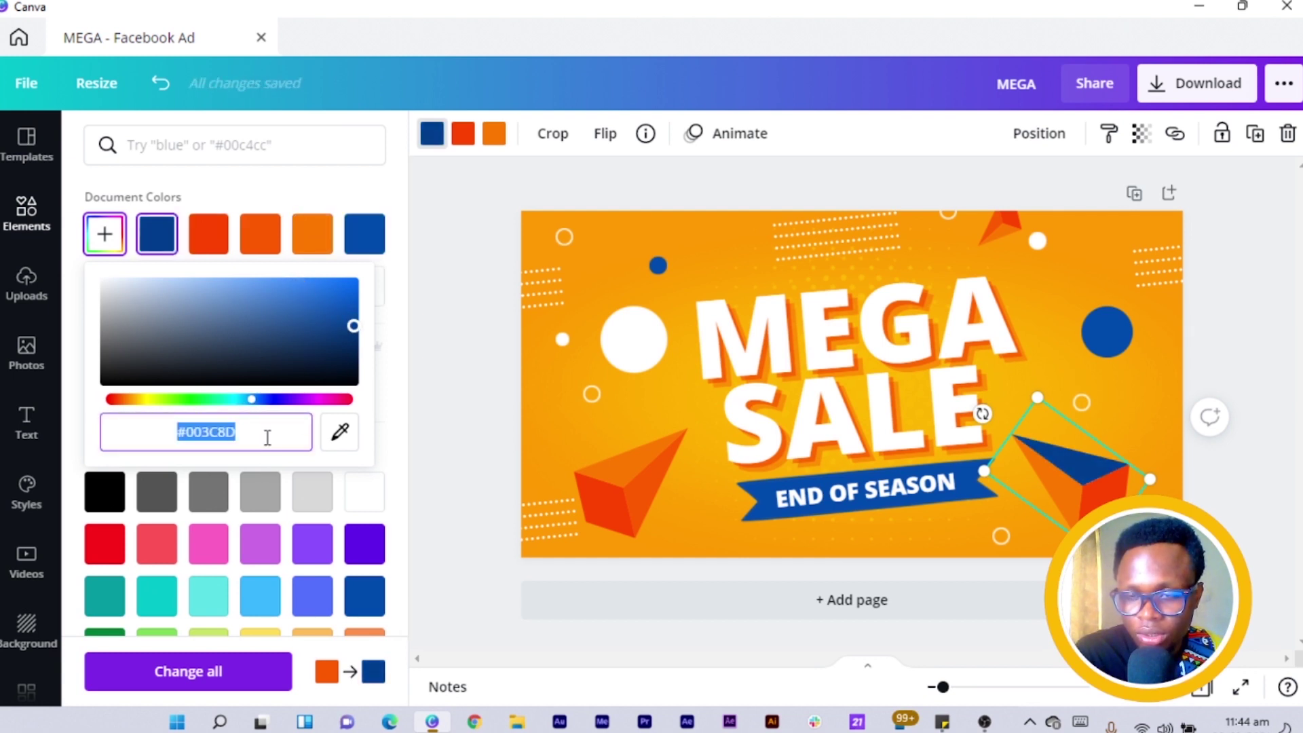
left_click(103, 236)
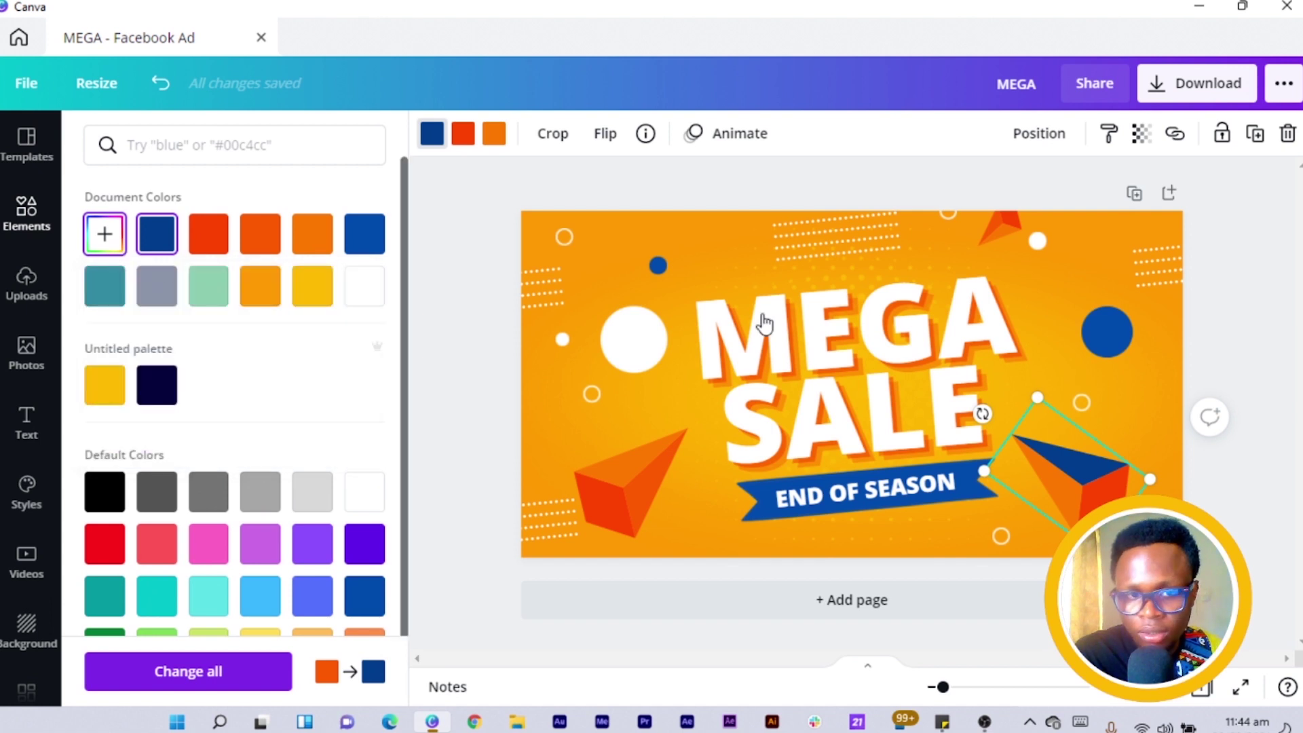
Recolour the lower-right pyramid's red-orange face to the custom bright blue #257BEF, starting from the copied dark blue.
left_click(462, 134)
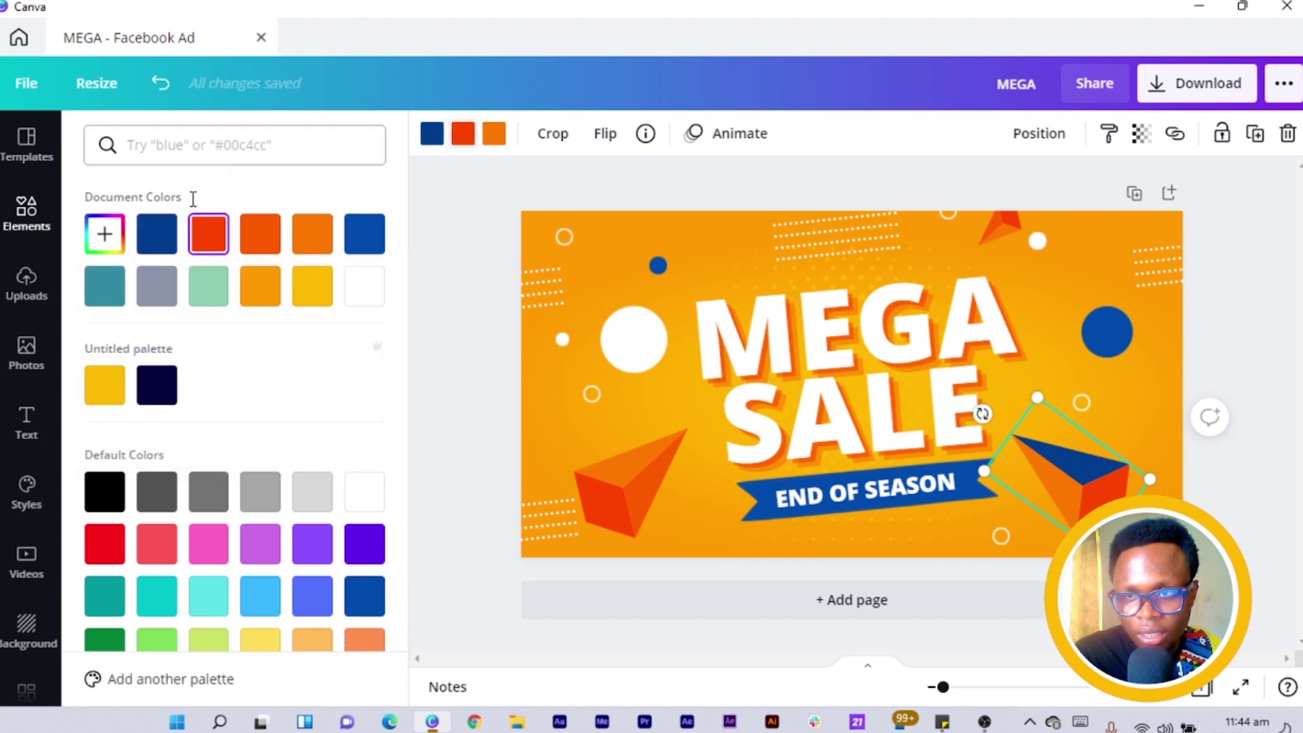
left_click(104, 233)
left_click(287, 421)
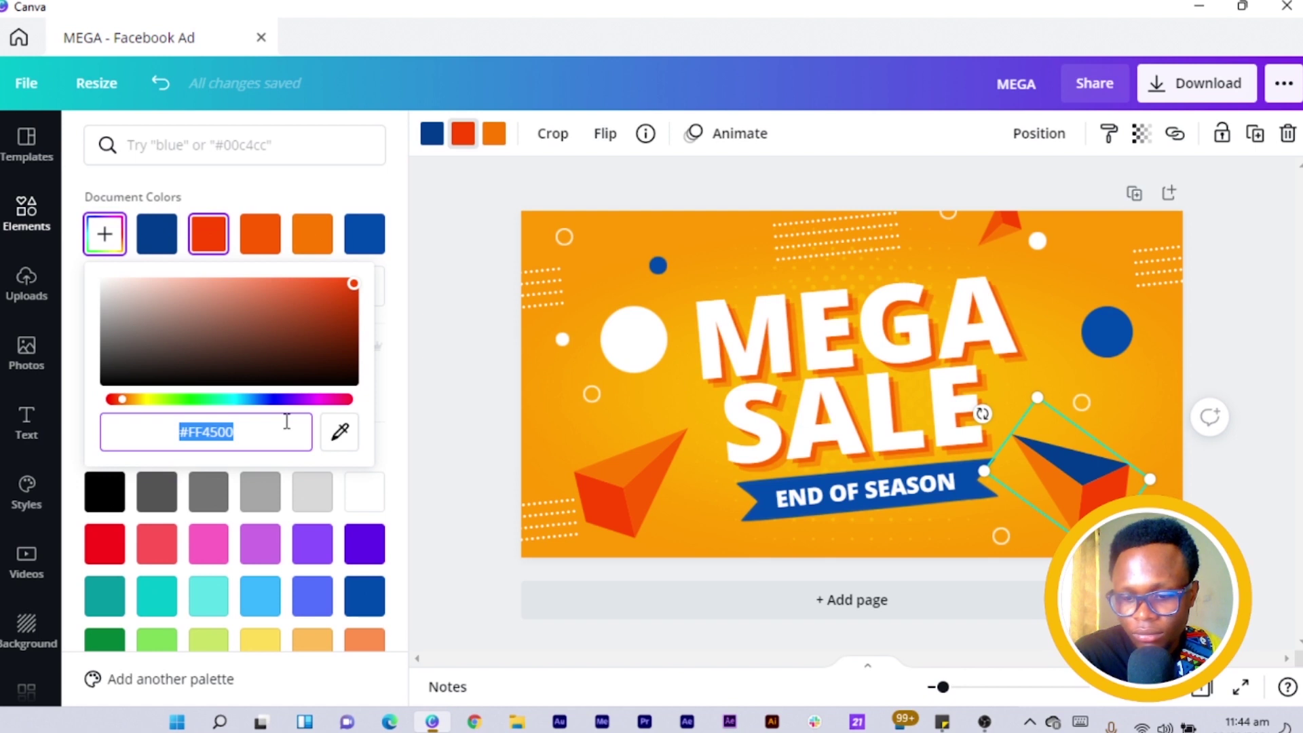
key("ctrl+v")
left_click_drag(357, 325, 318, 285)
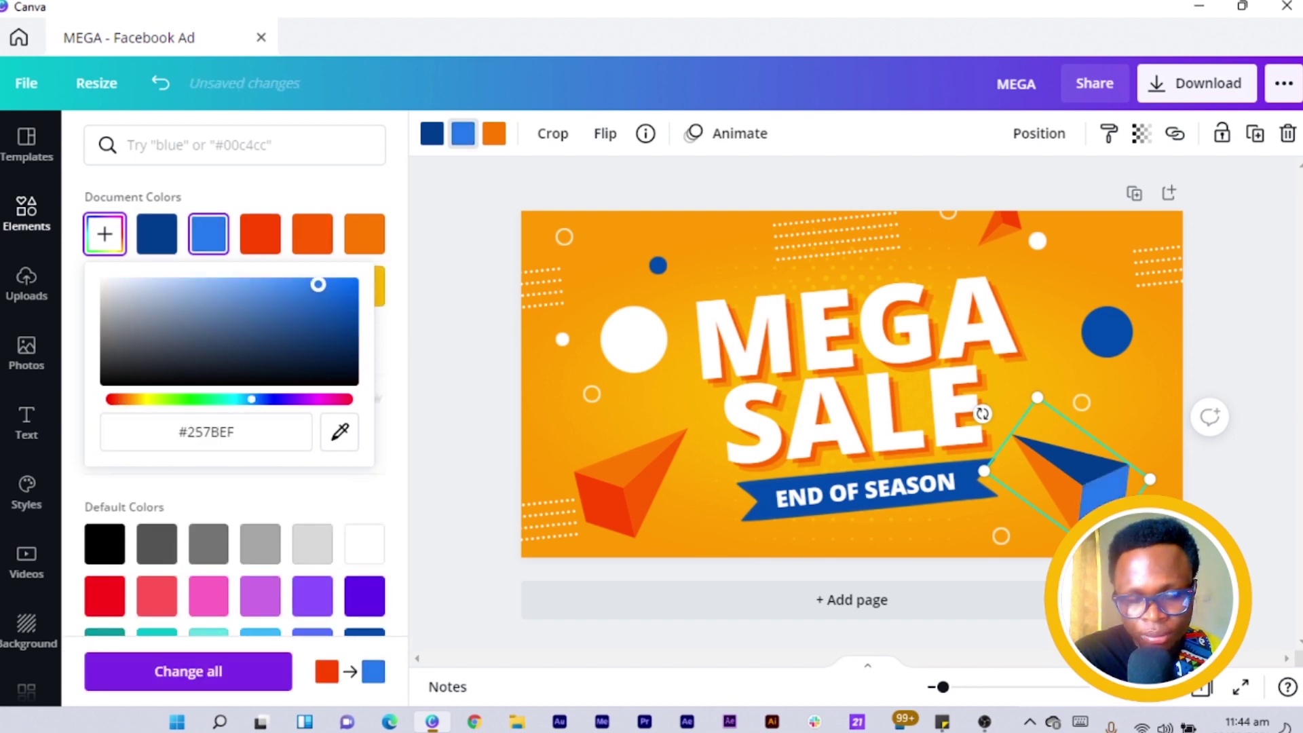
Recolour the lower-right pyramid's remaining orange face to the custom dark teal #024B5D.
left_click(490, 148)
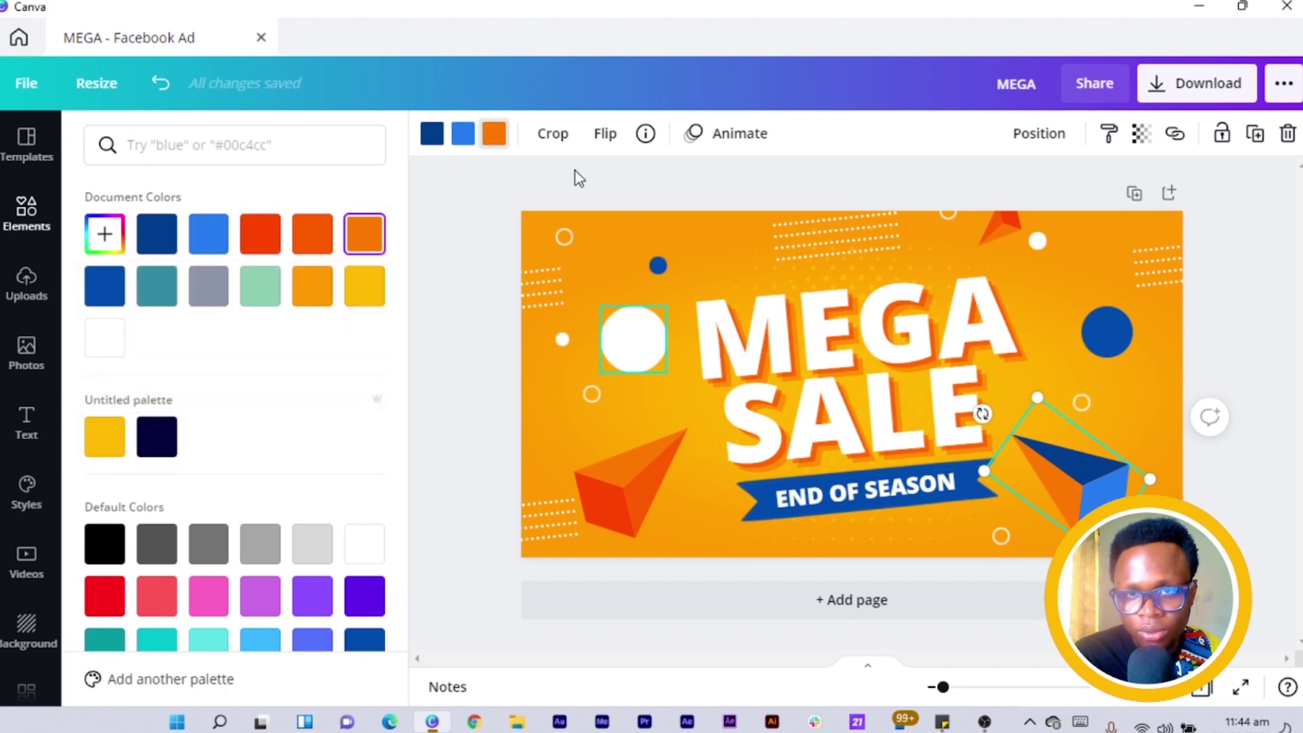
left_click(158, 285)
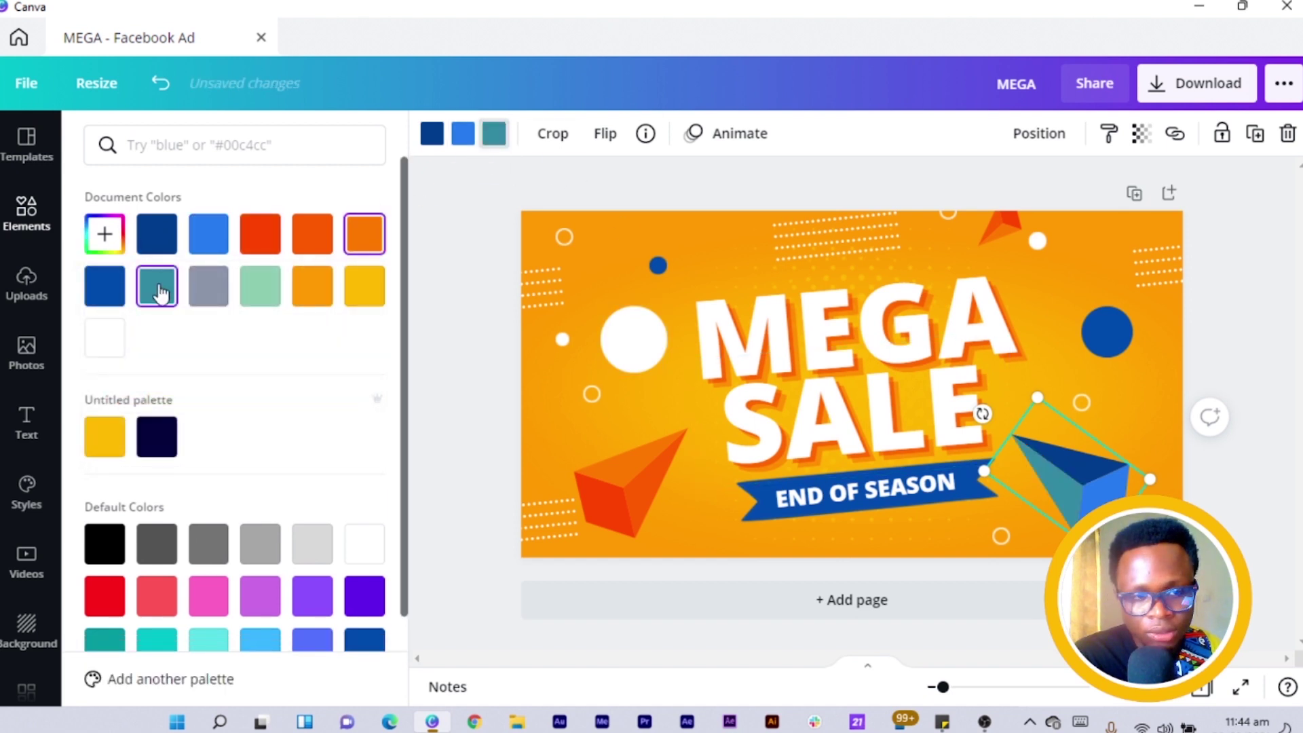
left_click(105, 234)
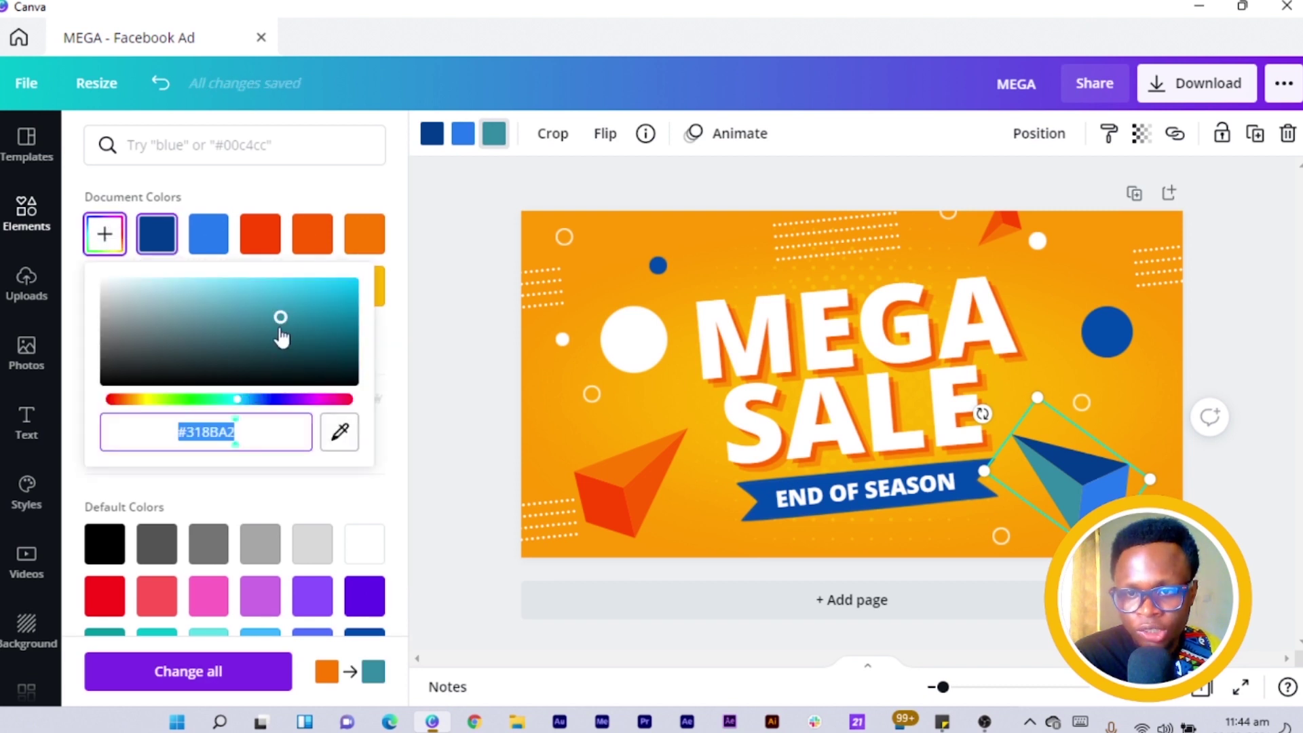
mouse_move(281, 317)
left_mouse_down()
mouse_move(305, 349)
mouse_move(351, 346)
left_mouse_up()
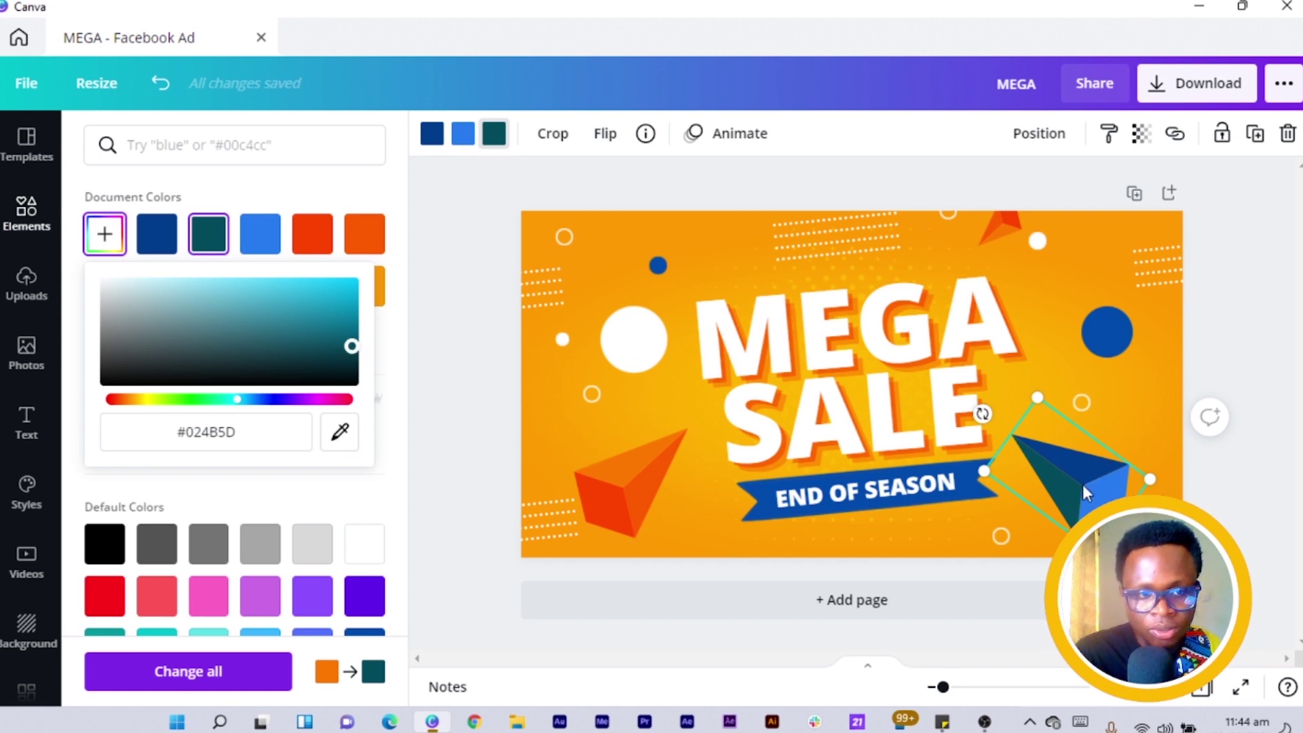
Shift the blue pyramid closer to the page's right edge and place a small copy of it above the M of MEGA.
left_click_drag(1085, 480, 1113, 479)
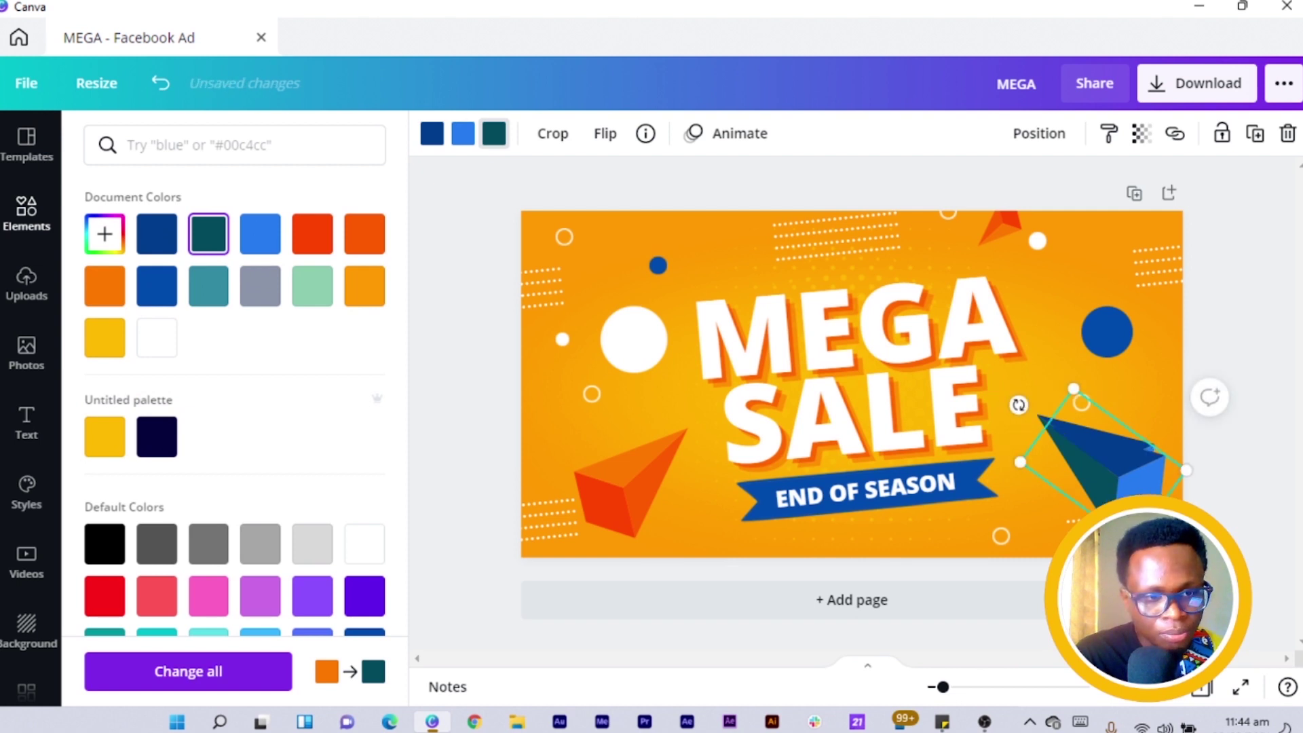
left_click(1084, 408)
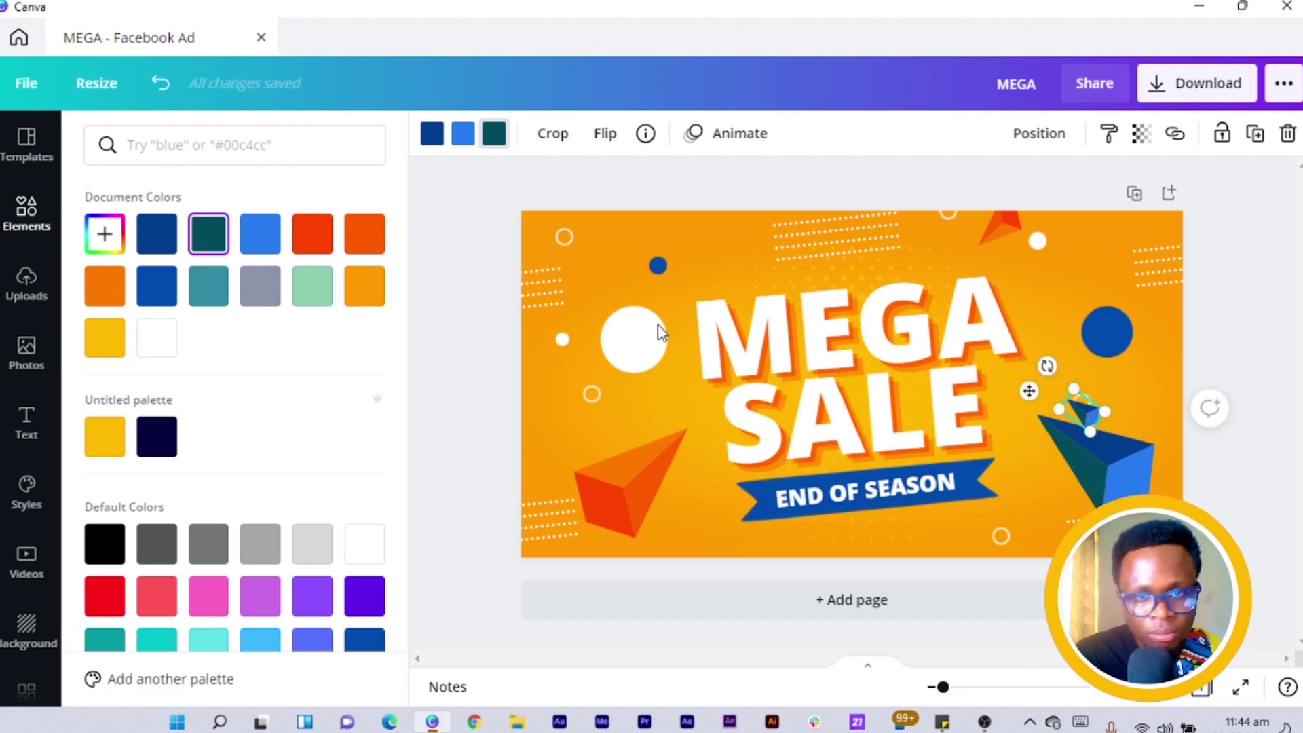
left_click_drag(661, 333, 712, 246)
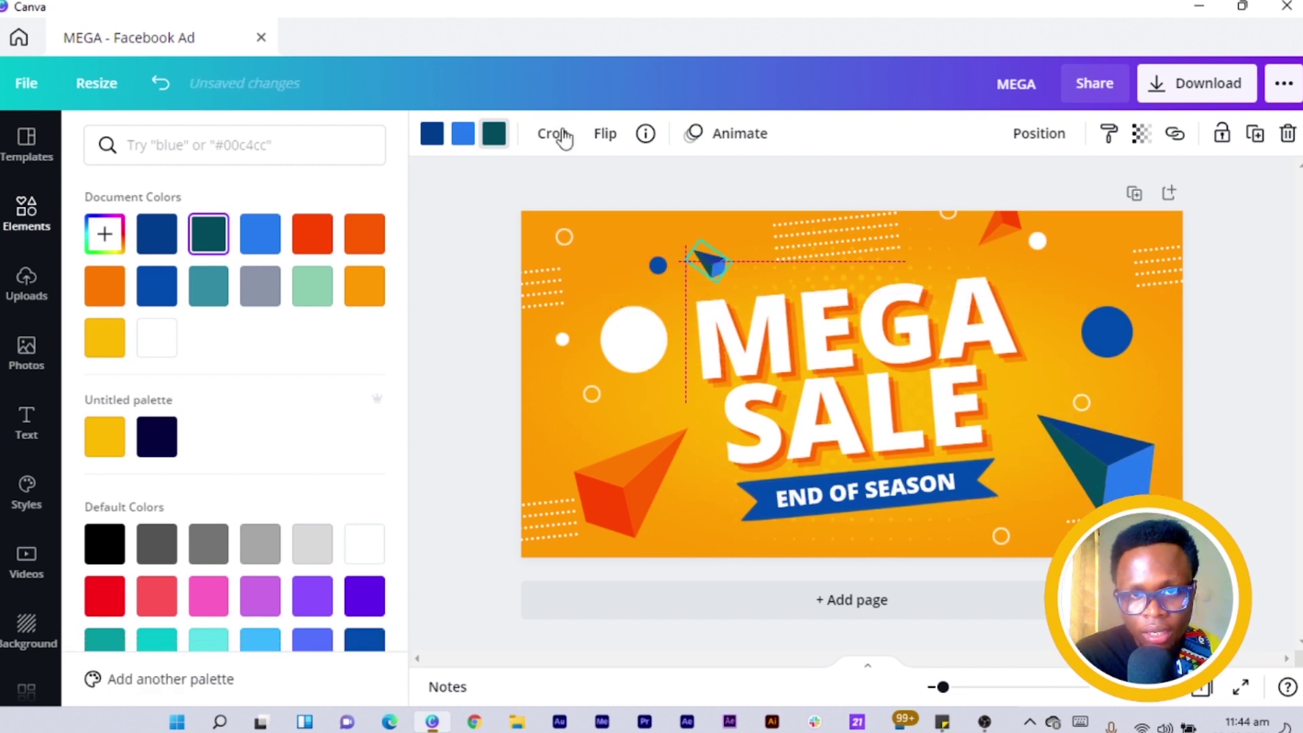
Flip the small blue pyramid above MEGA vertically and enlarge it slightly.
left_click(604, 133)
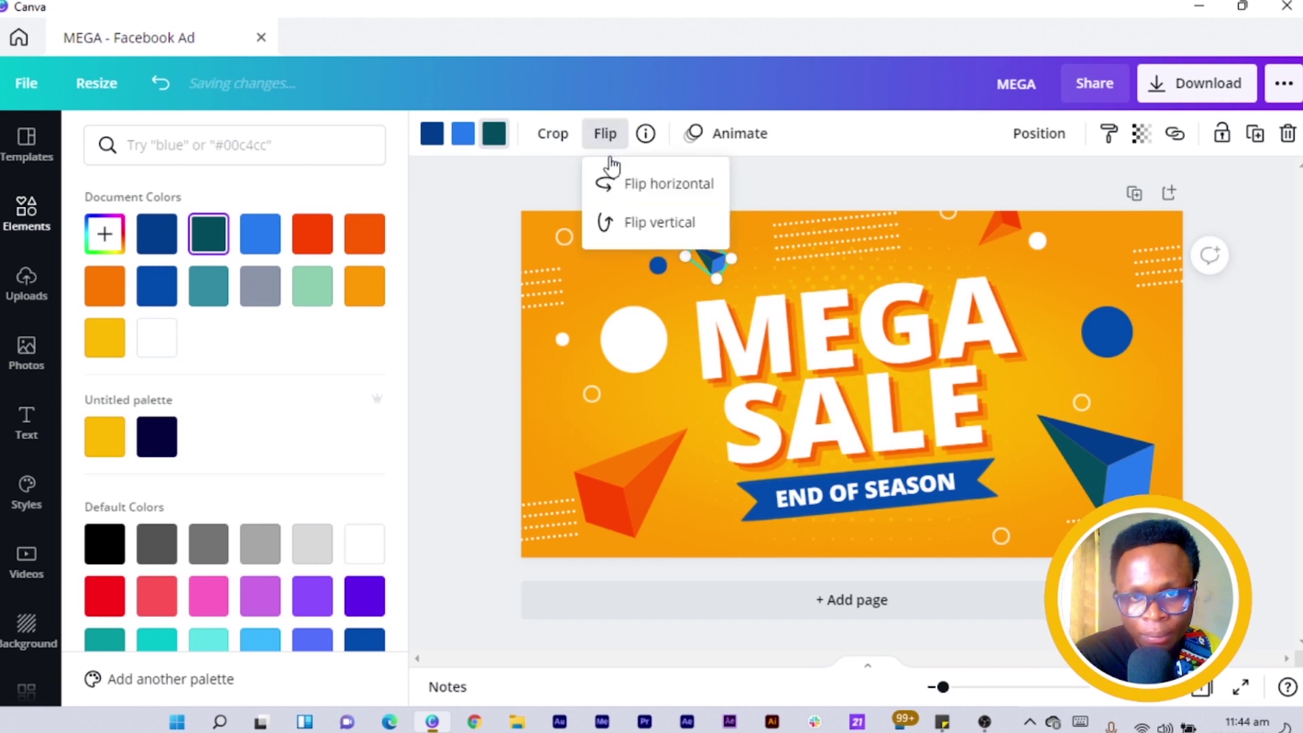
left_click(645, 227)
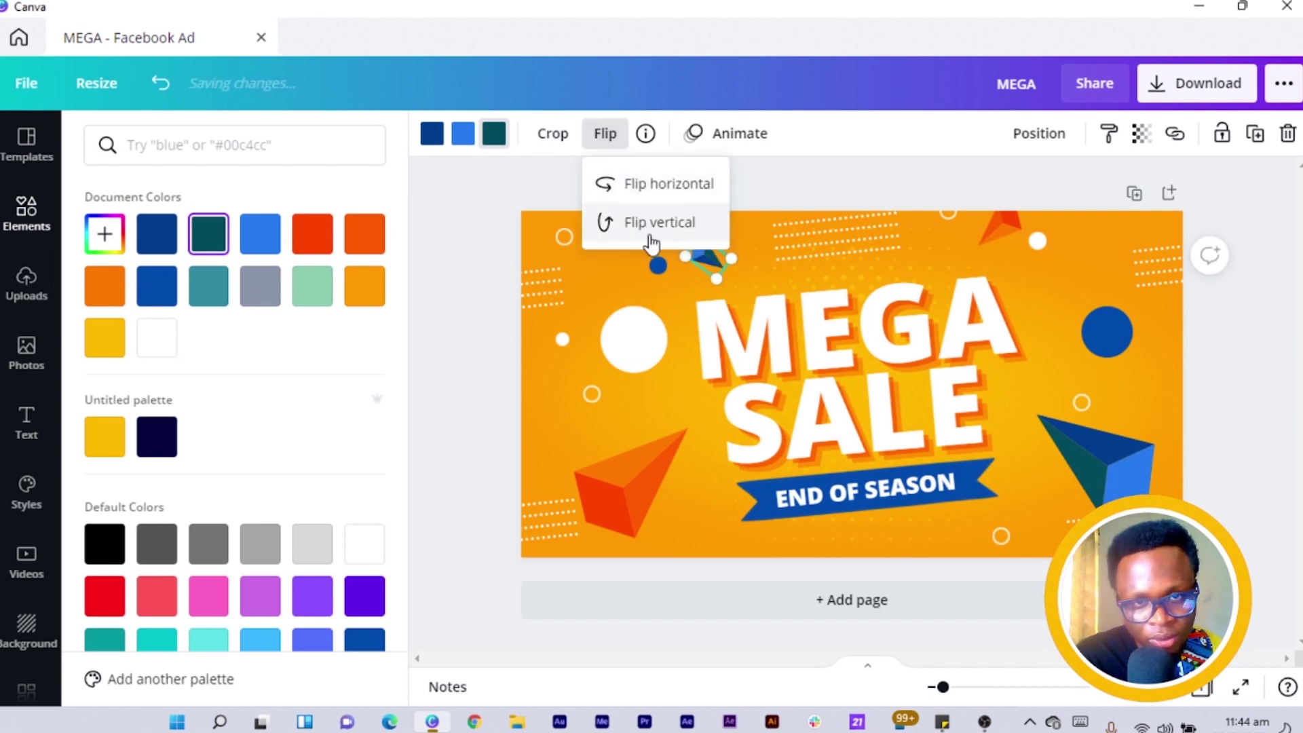
left_click(686, 256)
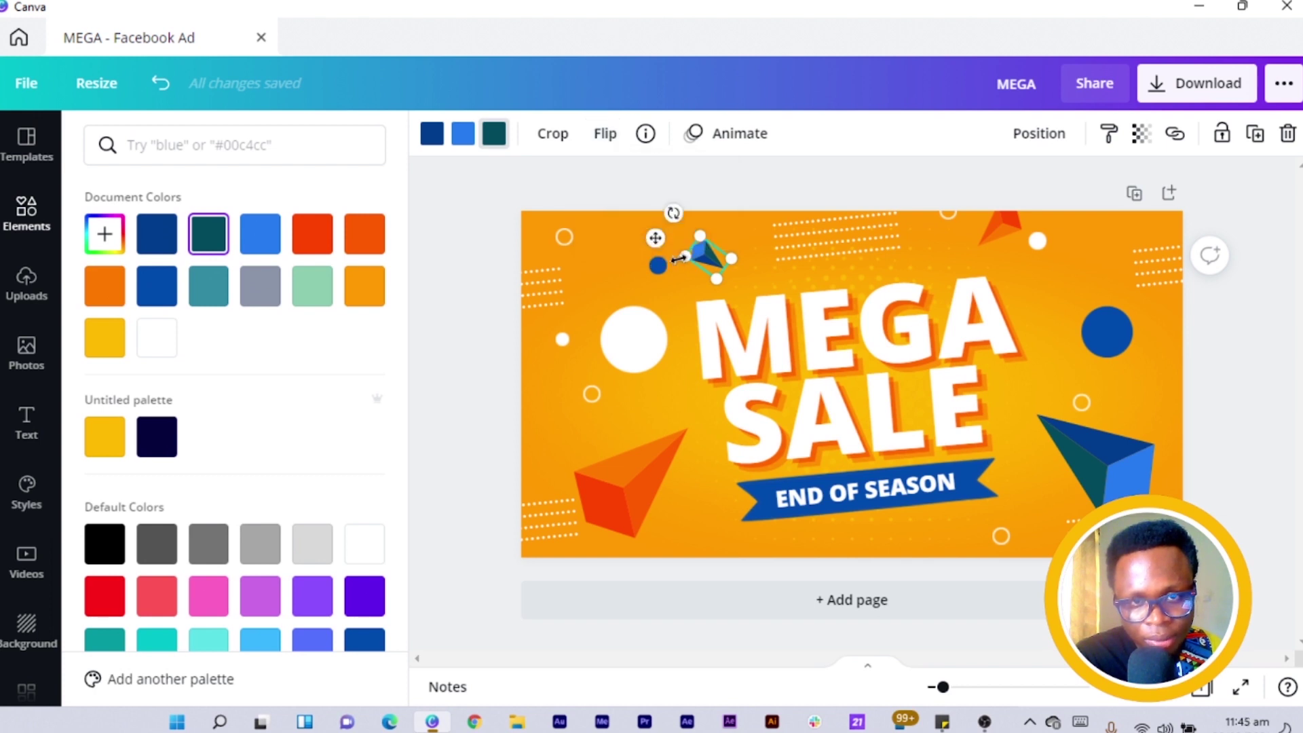
left_click_drag(679, 258, 675, 260)
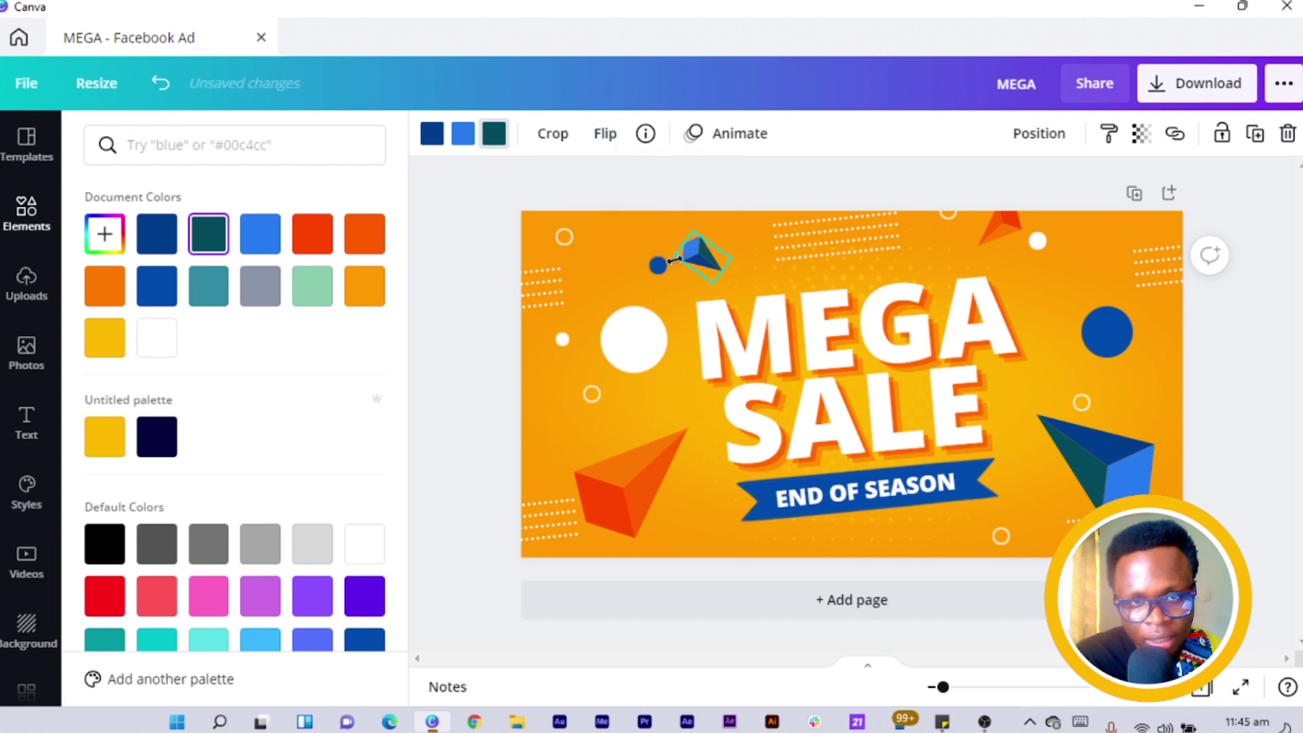
left_click(463, 285)
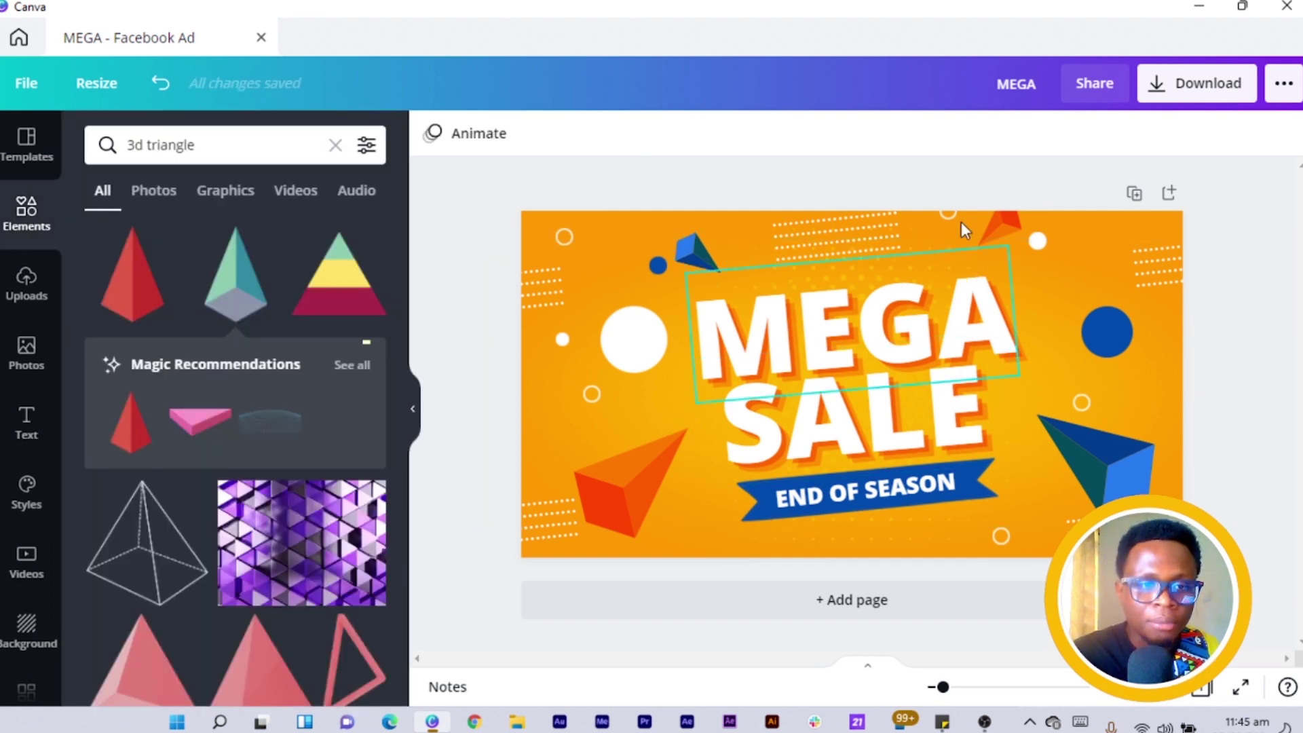
Place a copy of the small upper-right white circle below the END OF SEASON banner and recolour it red-orange.
left_click(1036, 245)
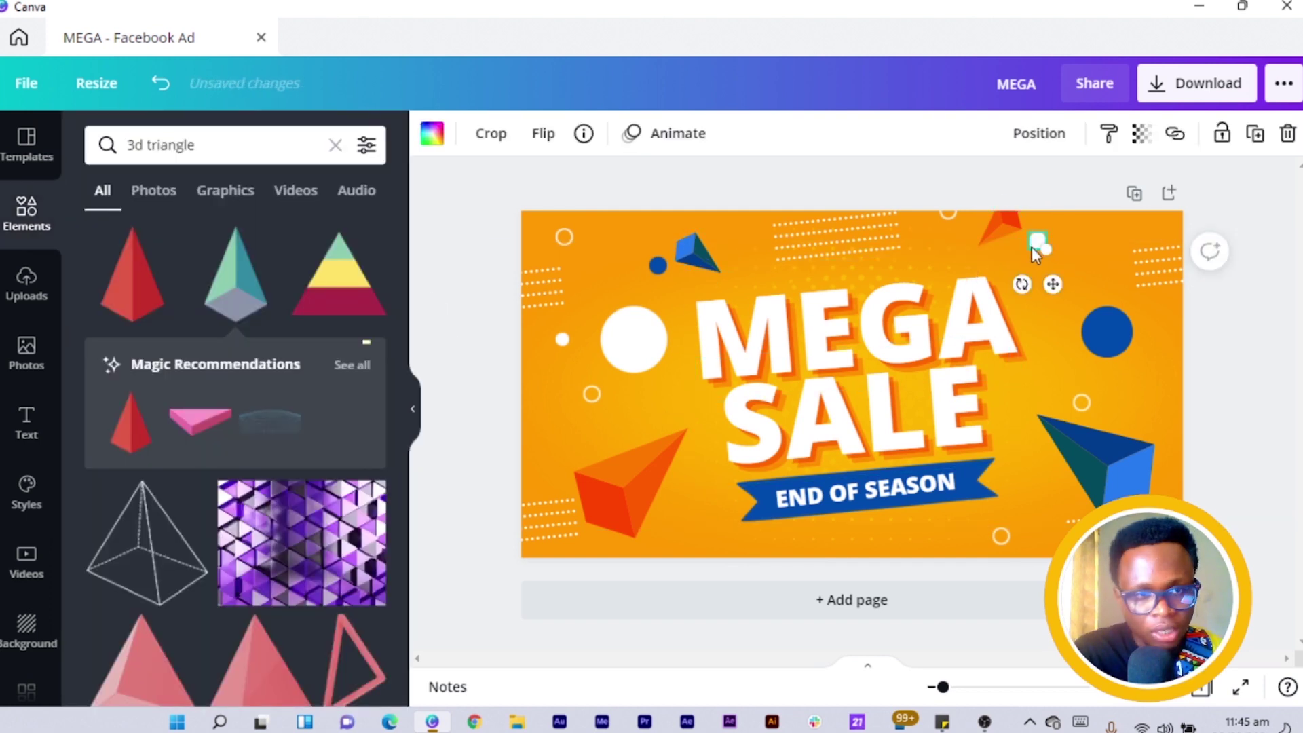
left_click_drag(1052, 285, 748, 538)
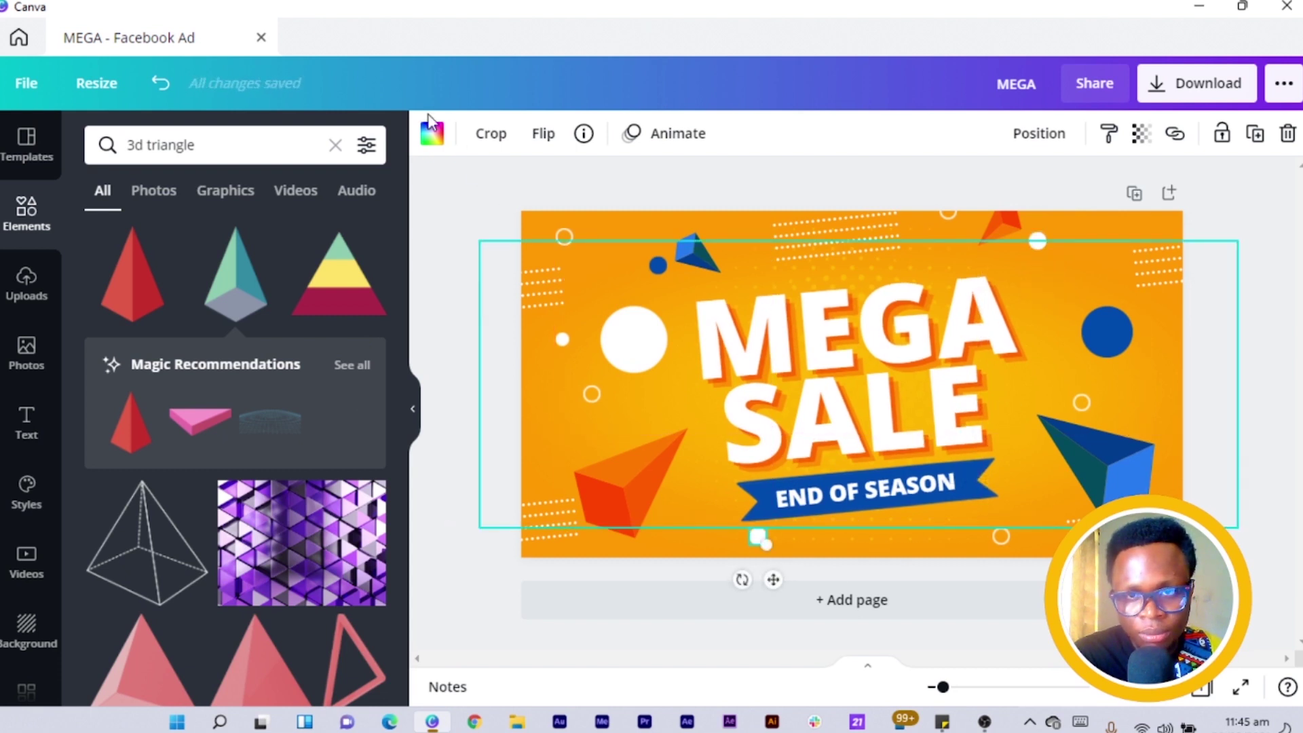
left_click(432, 133)
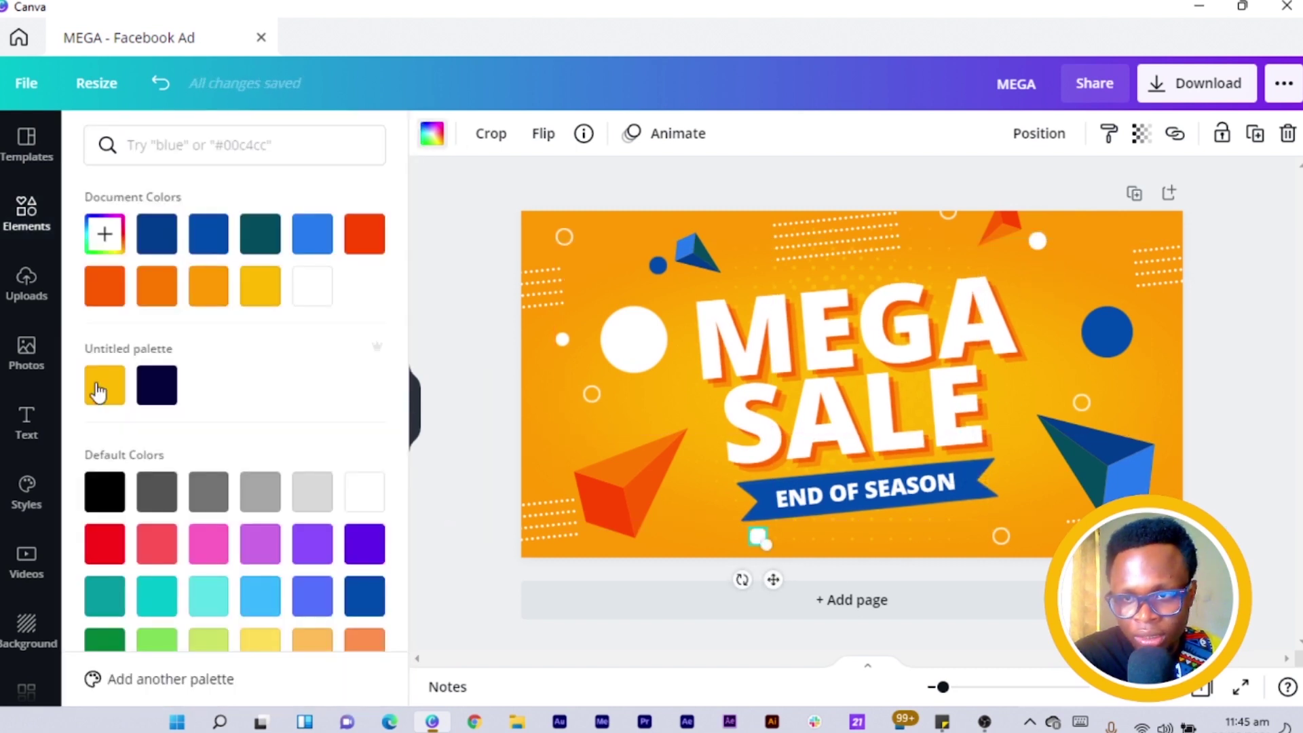
left_click(366, 239)
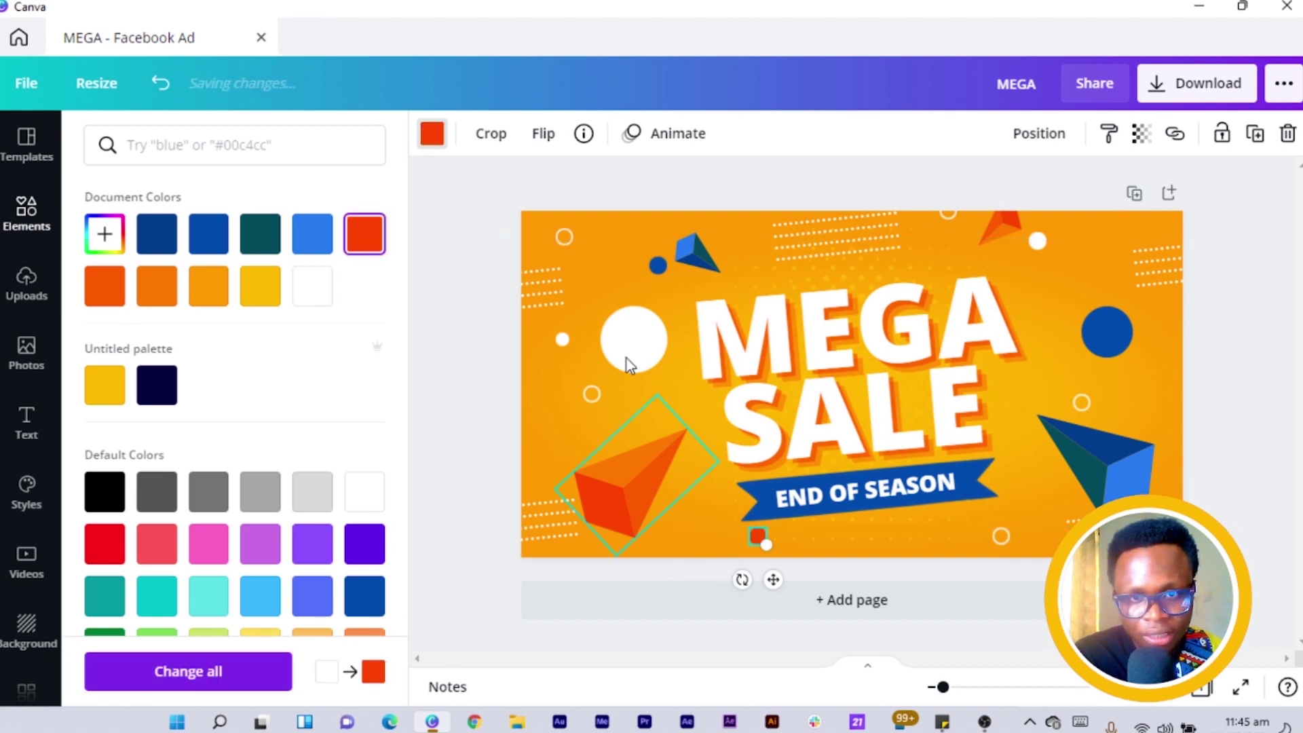
Recolour the small white circle to the left of the large white circle with the document's yellow.
left_click(562, 340)
left_click(171, 292)
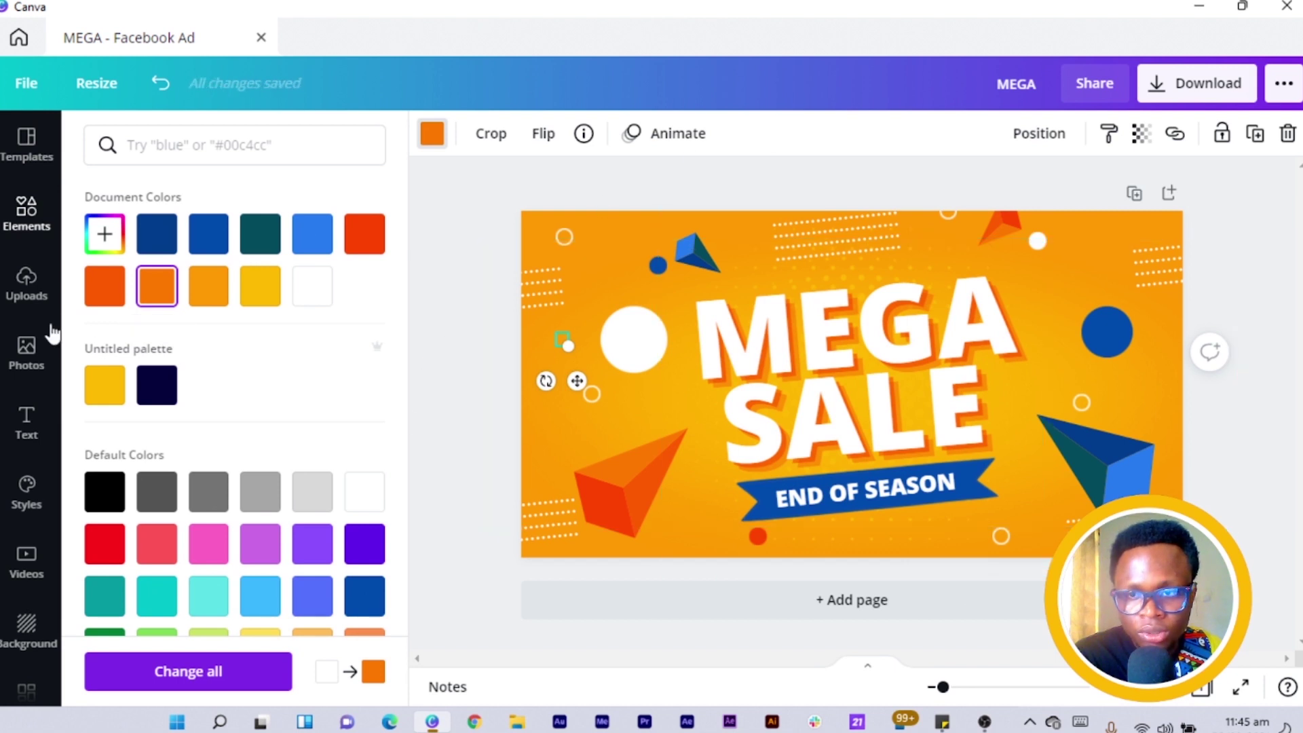
left_click(261, 293)
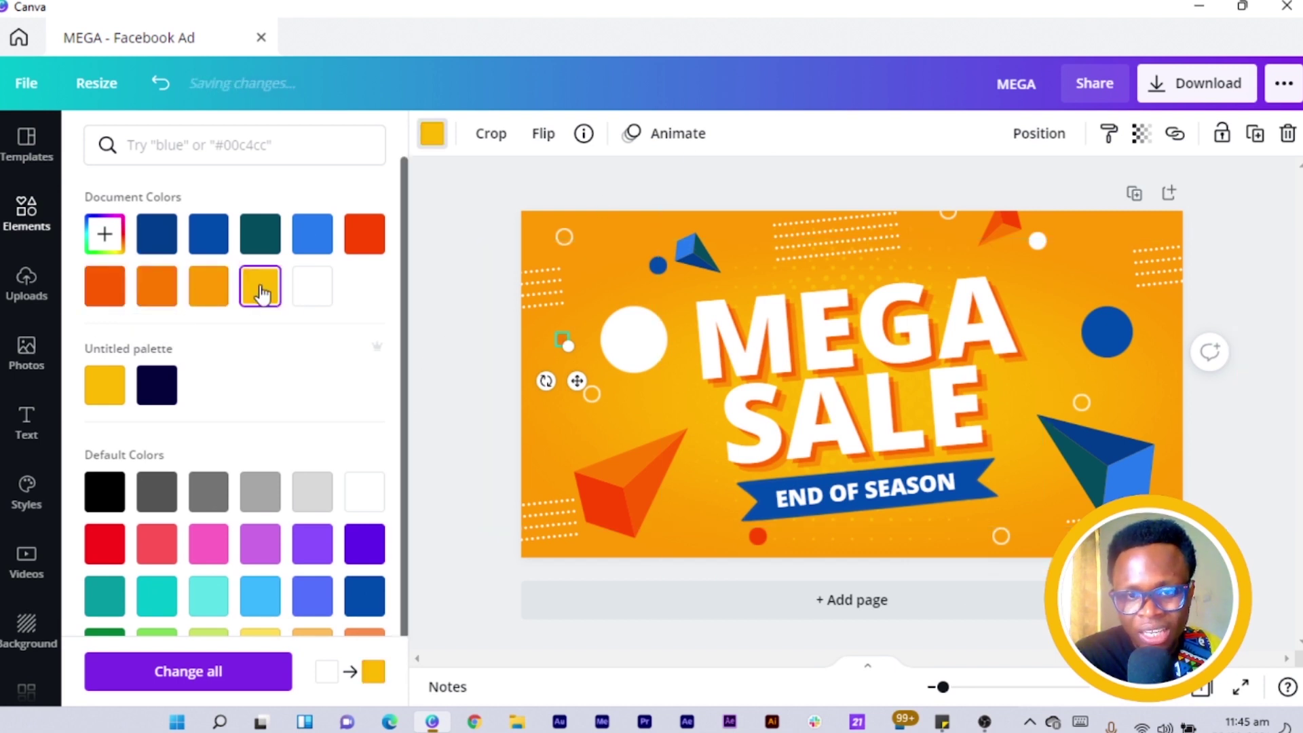
Recolour the small yellow circle beside the large white circle with the document's red-orange.
left_click(363, 237)
left_click(467, 396)
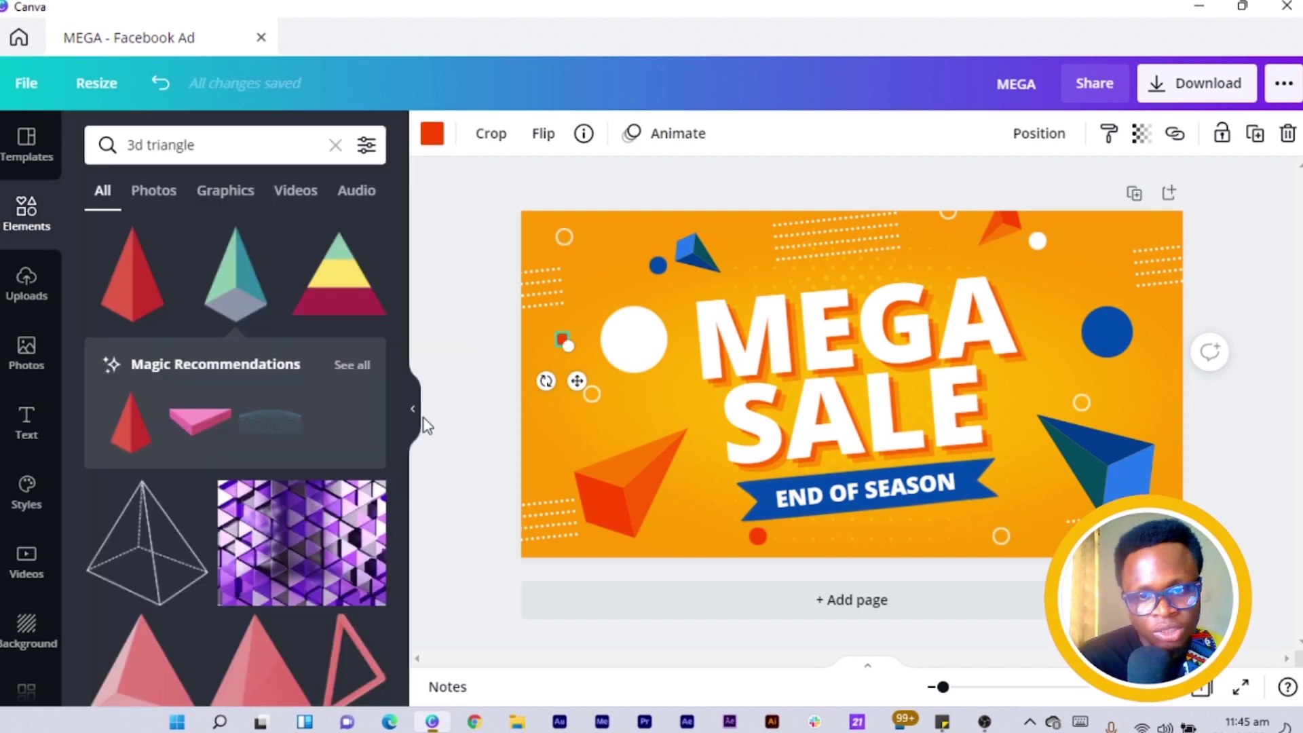
key("Escape")
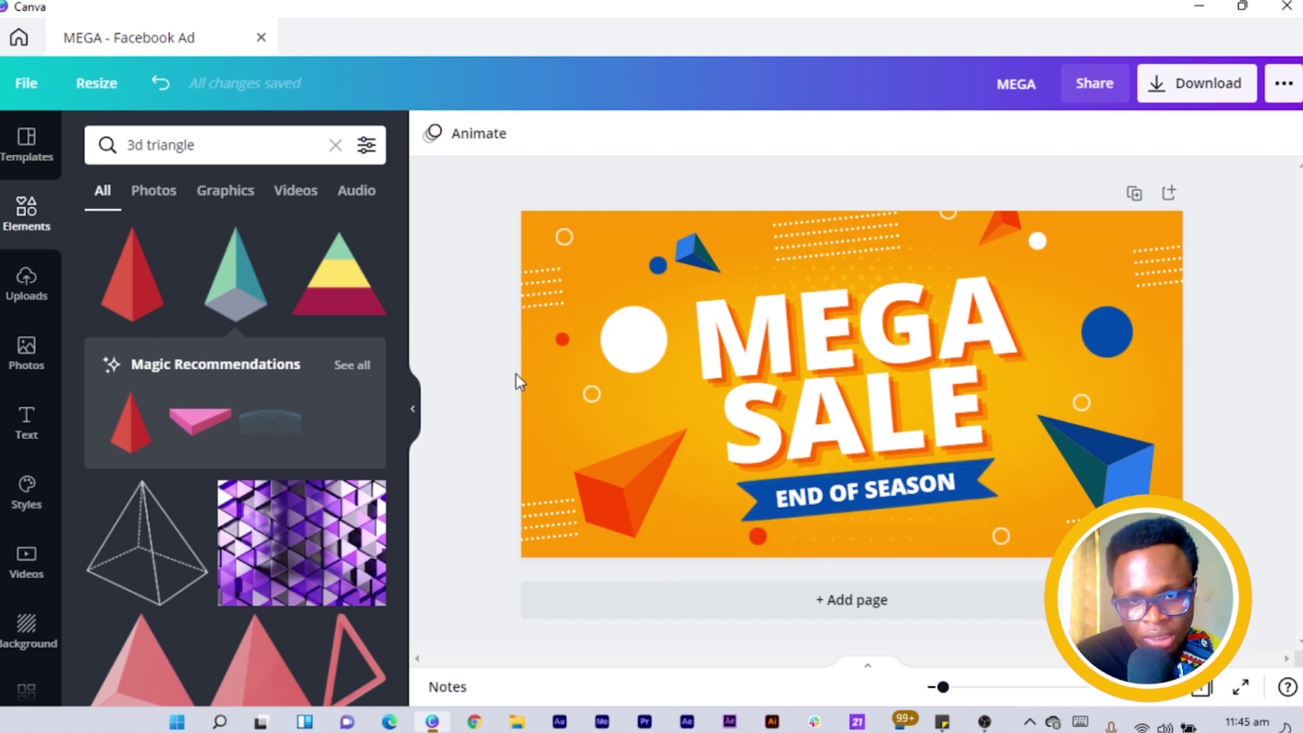
Lock the large grouped element that spans the whole page around the headline.
left_click_drag(458, 380, 548, 426)
left_click(976, 138)
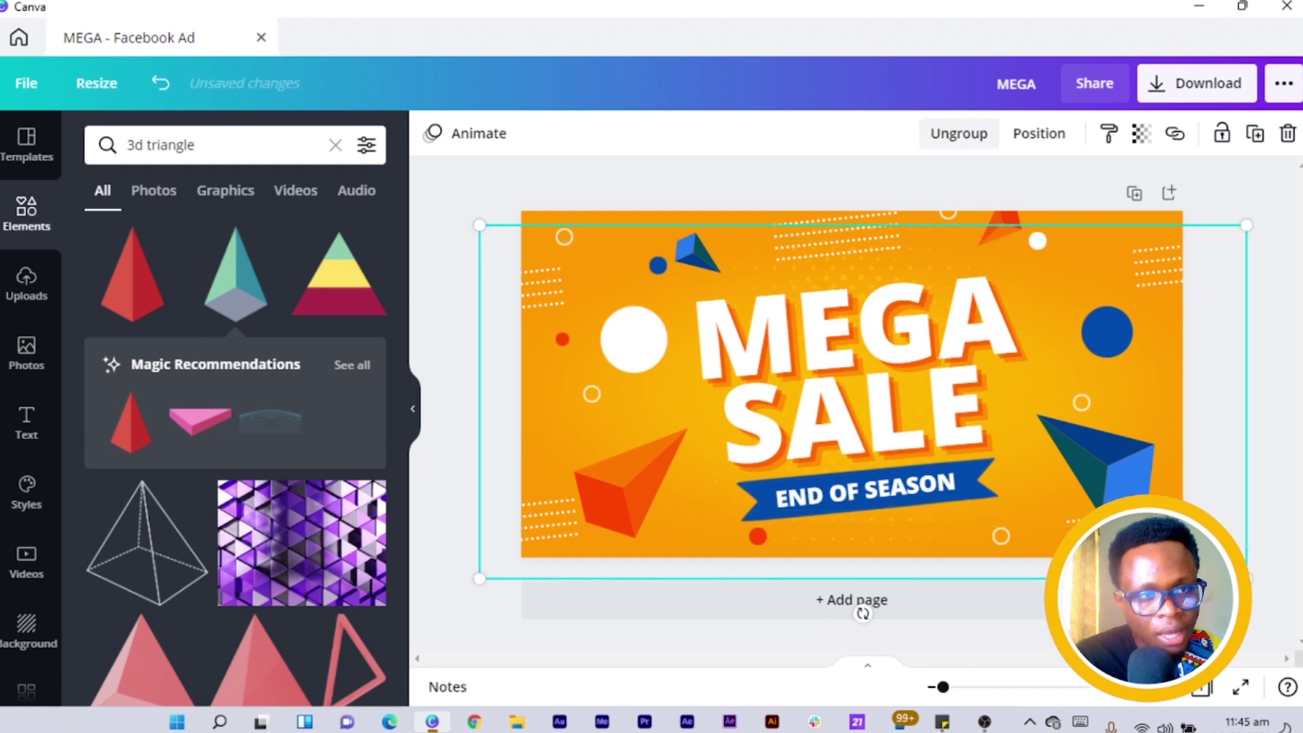
left_click(1221, 135)
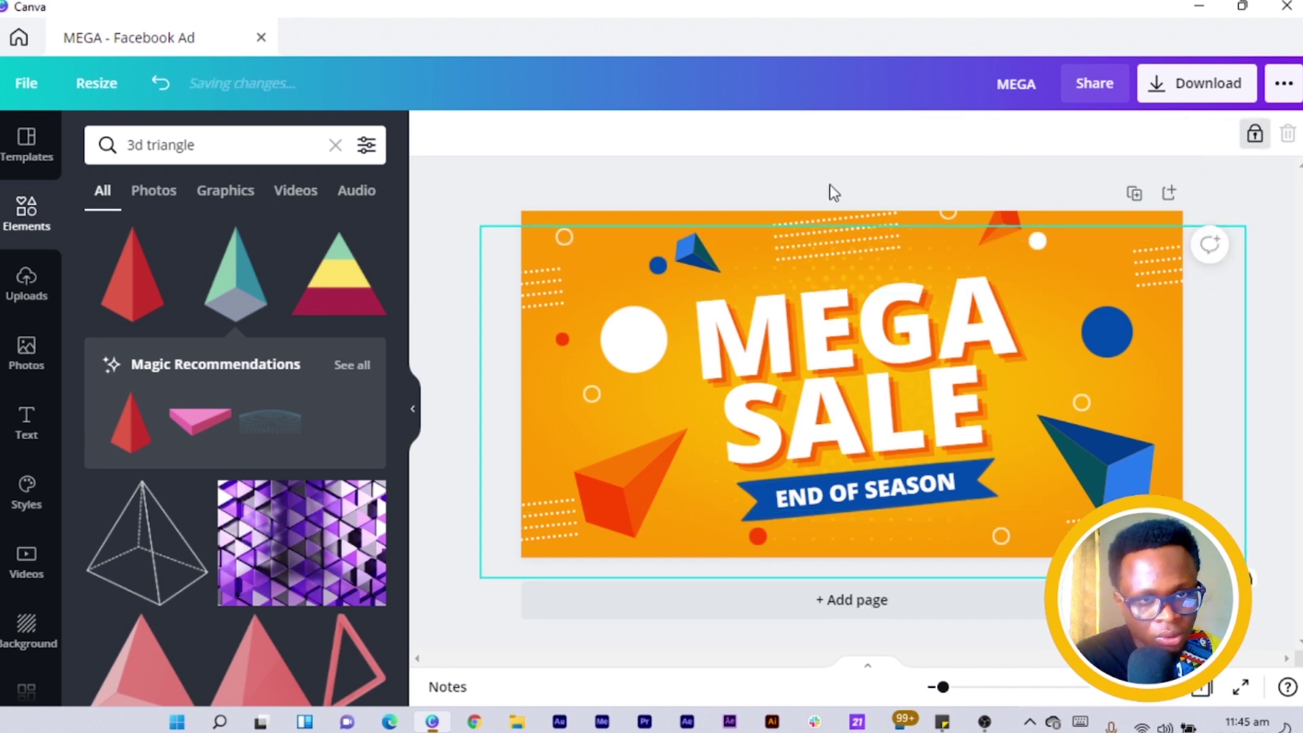
Fade the dotted lines at the page's upper-left edge by lowering their transparency value to below 60.
left_click(453, 319)
left_click_drag(468, 260, 530, 328)
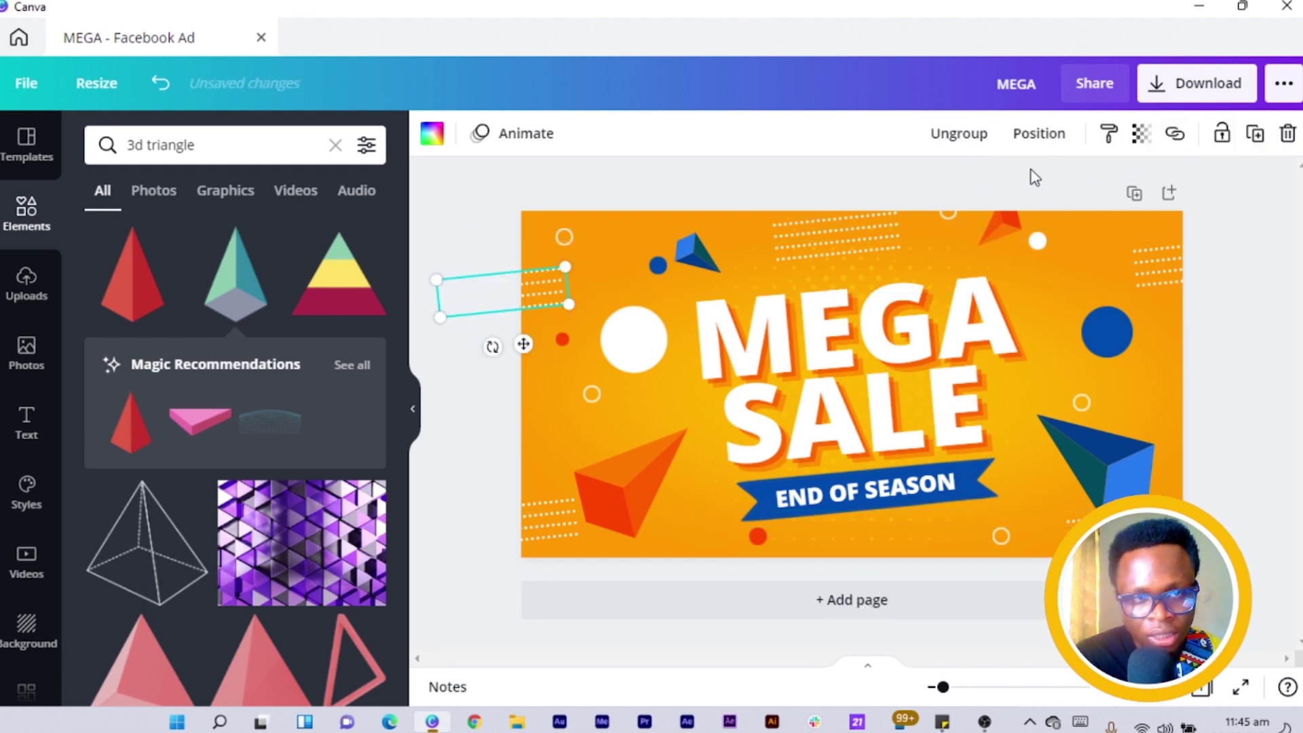
left_click(1142, 136)
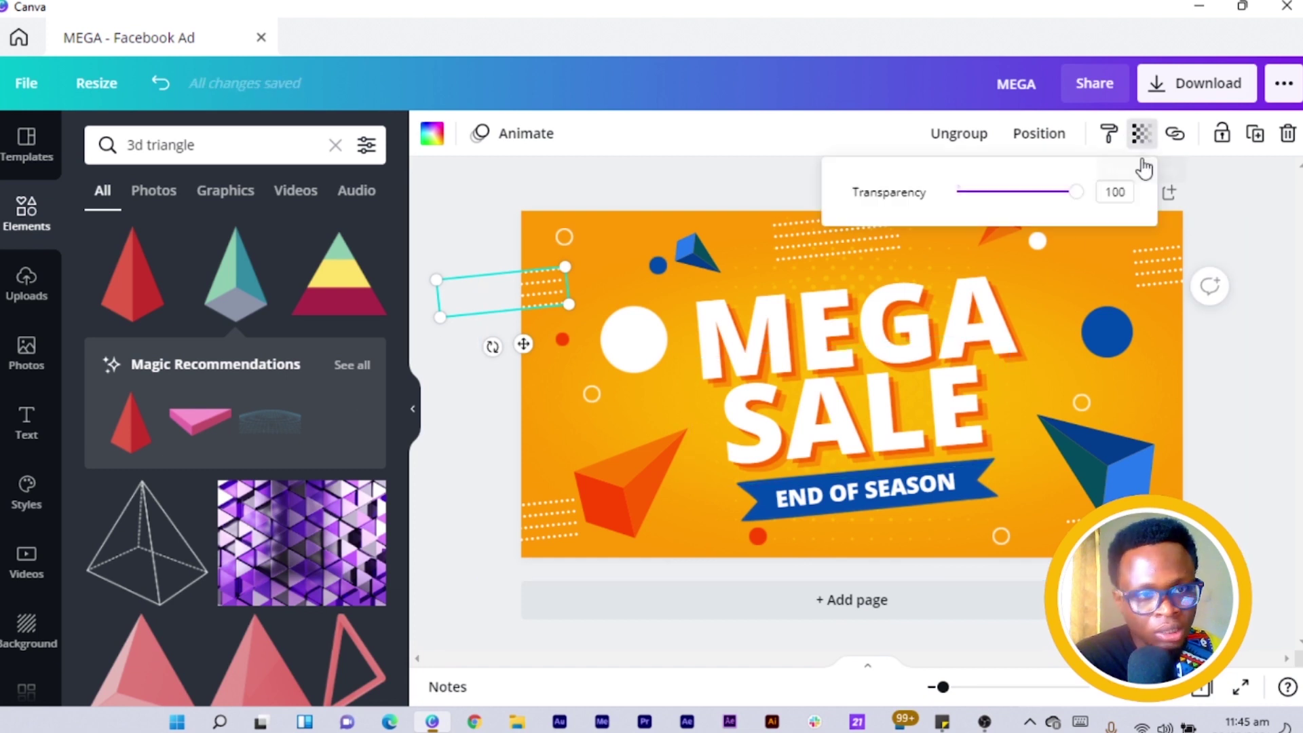
left_click(1025, 194)
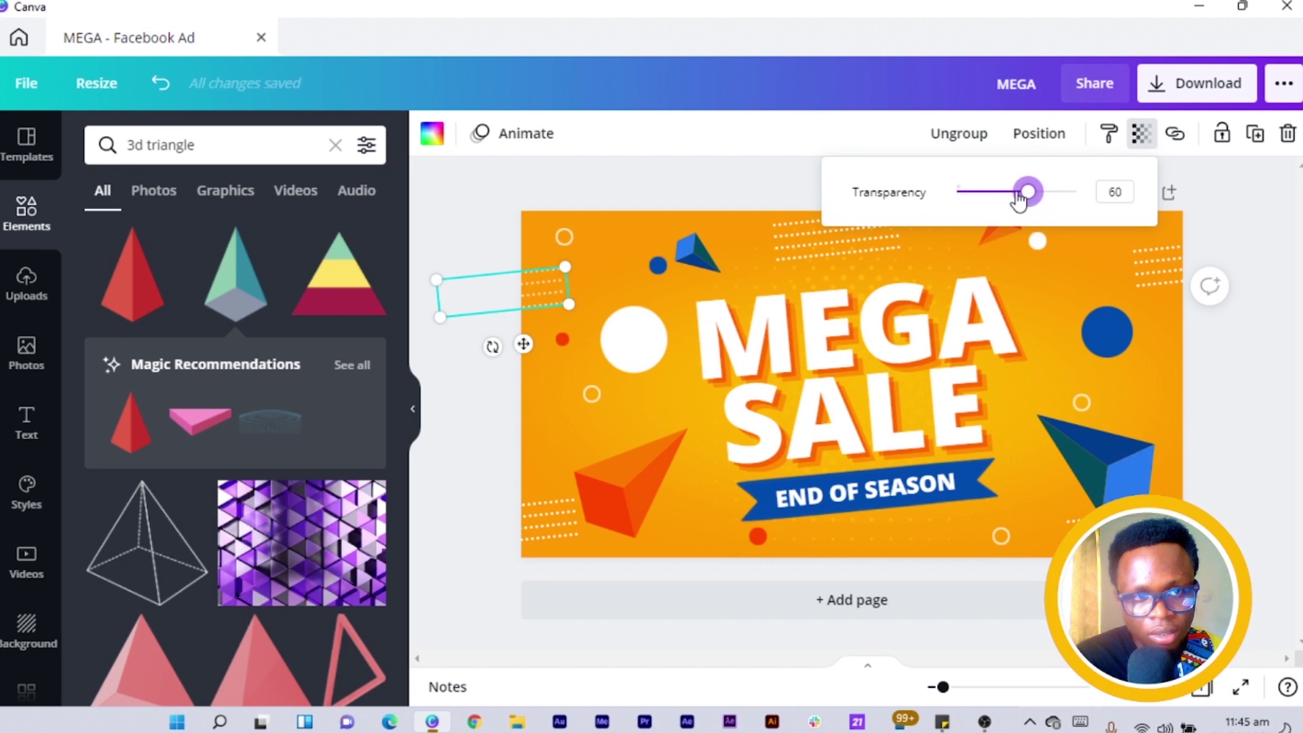
left_click_drag(1019, 194, 997, 192)
Set the transparency of the dotted lines at the page's lower-left edge to 27.
left_click_drag(487, 501, 535, 572)
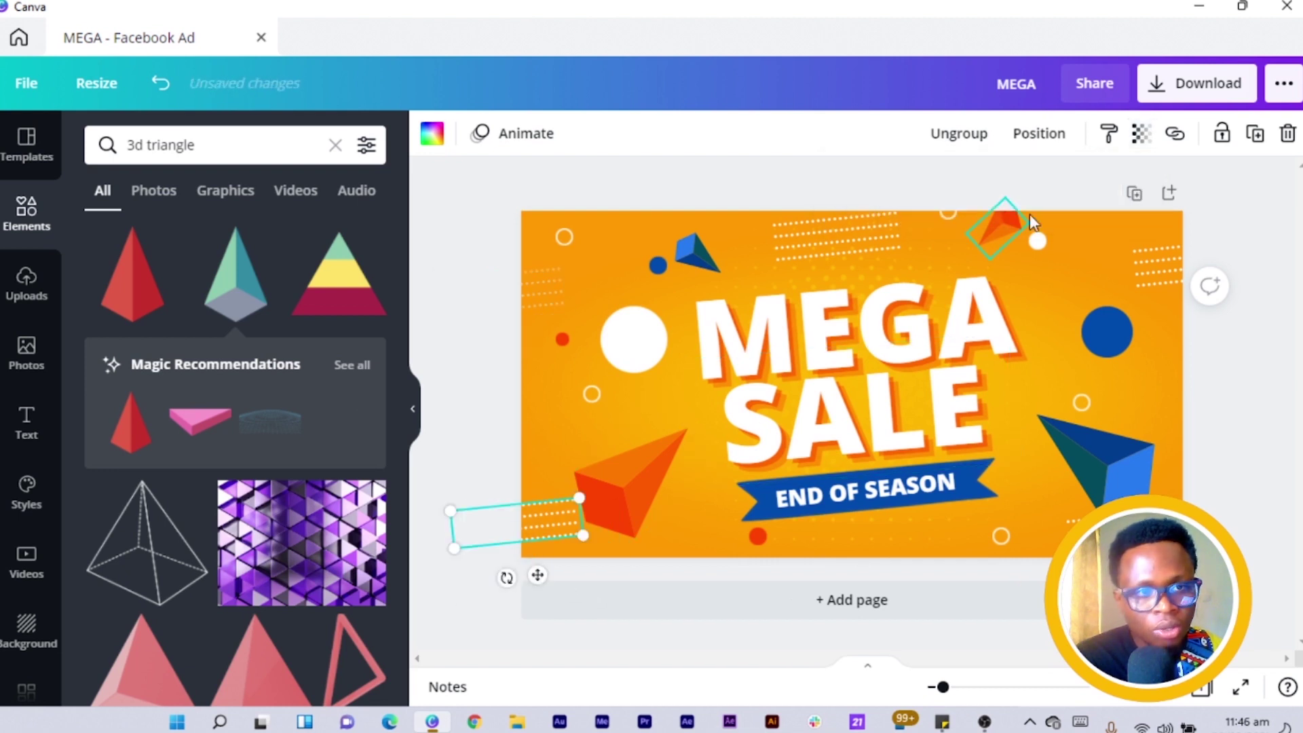
left_click(1149, 133)
left_click(989, 192)
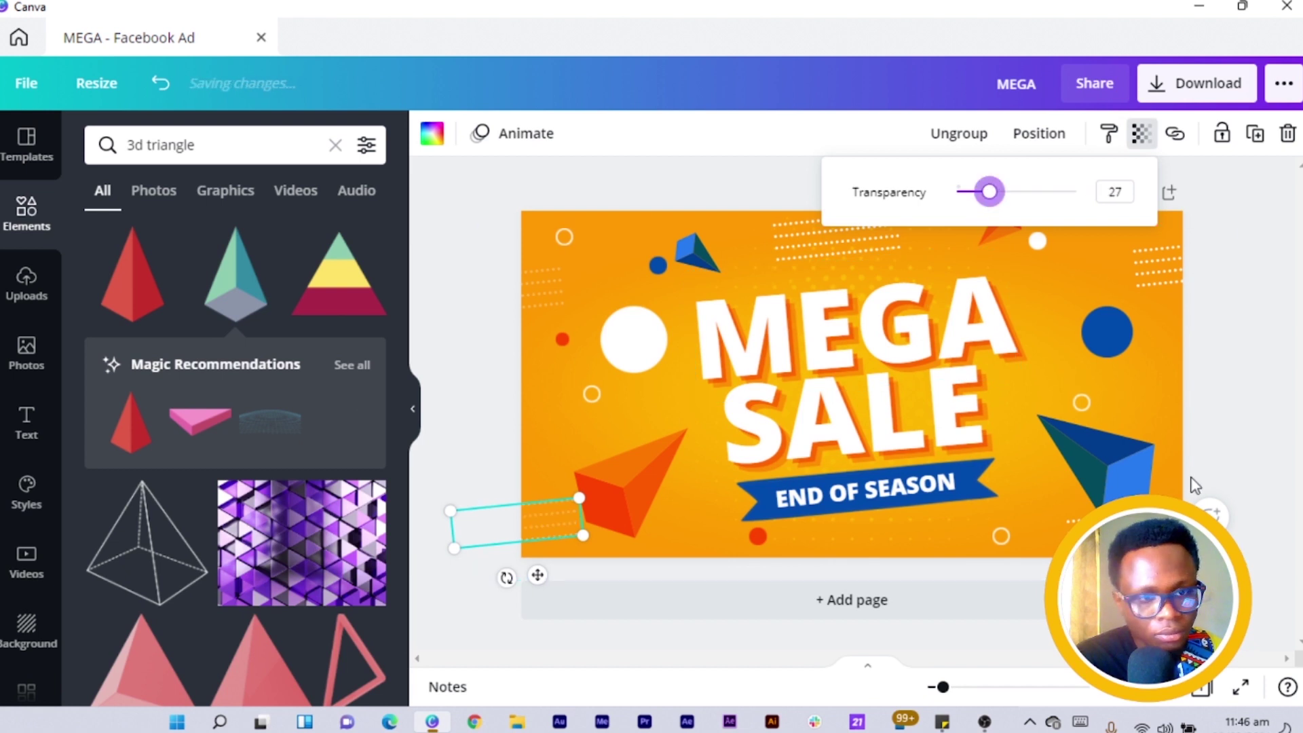
Set the transparency of the dotted lines near the page's lower-right corner to 58.
left_click(1141, 134)
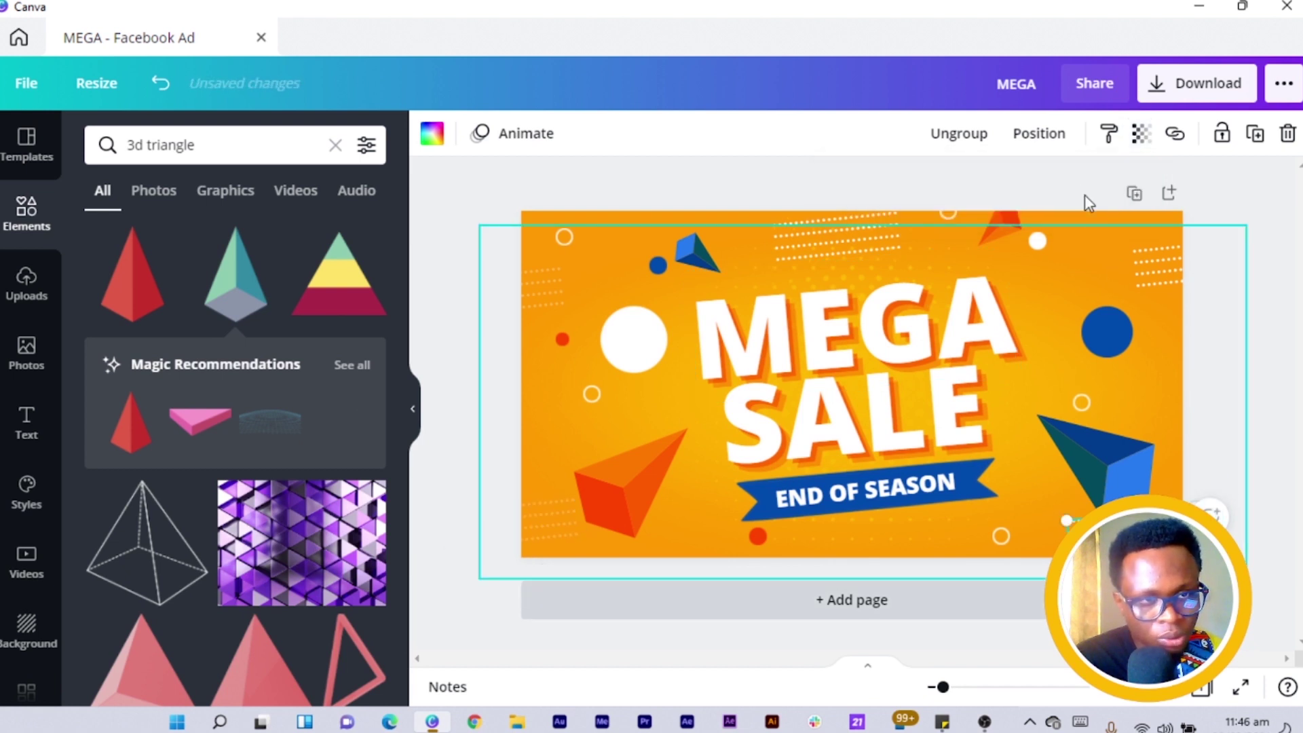
left_click(1141, 133)
left_click_drag(1074, 192, 1036, 202)
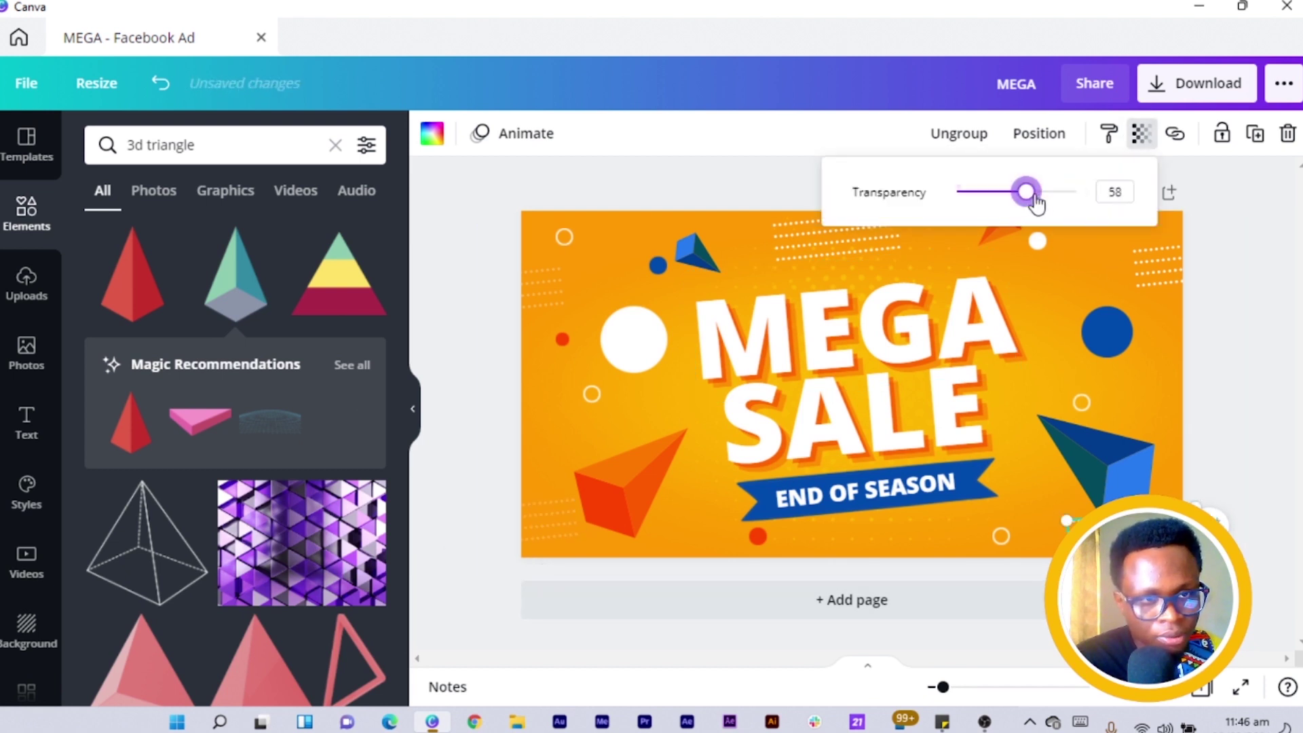
Set the transparency of the dotted lines at the page's upper-right edge to 45.
left_click(1230, 237)
left_click(1194, 261)
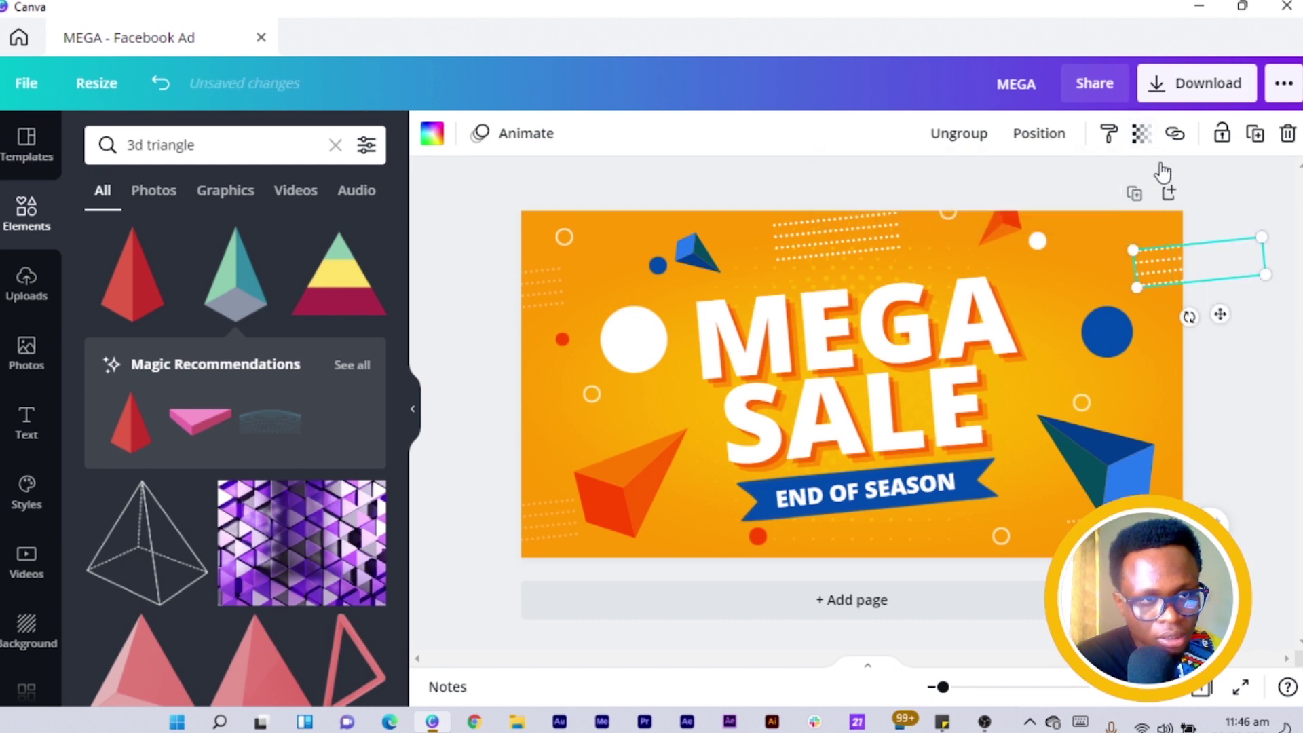
left_click(1141, 133)
left_click(1009, 192)
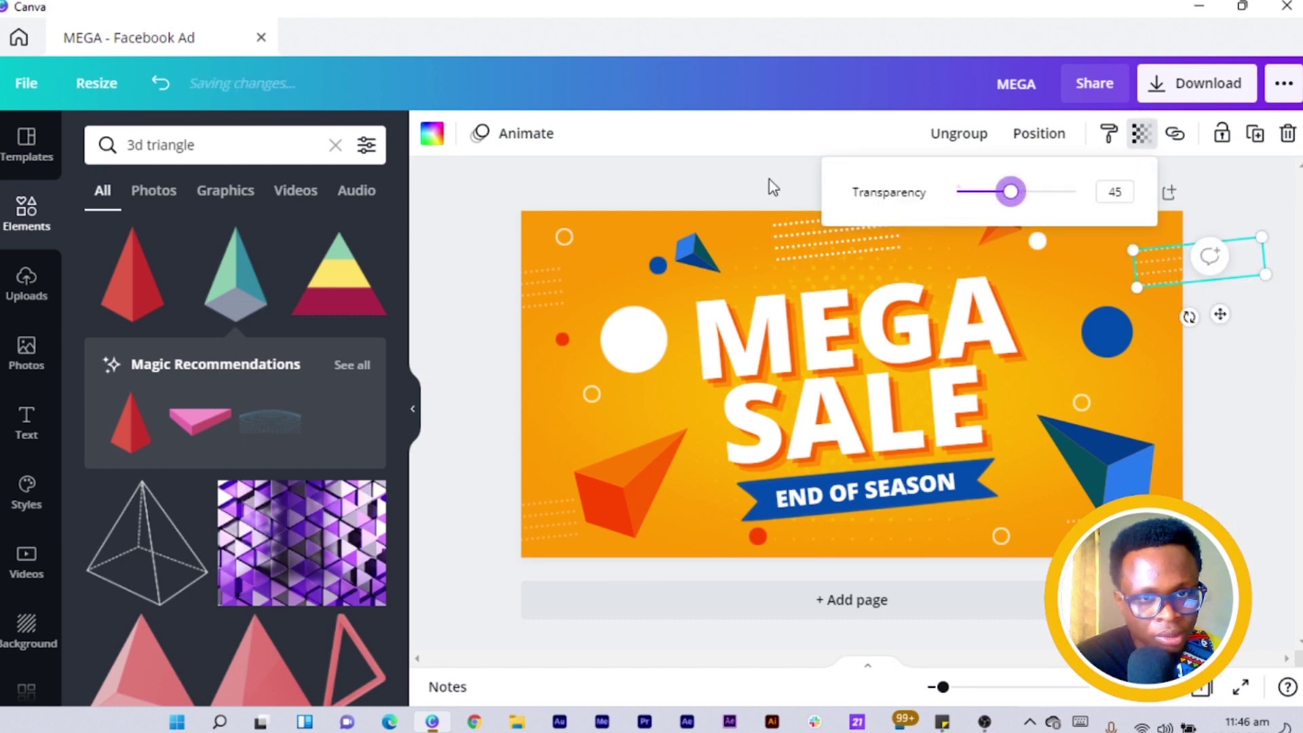
left_click(784, 196)
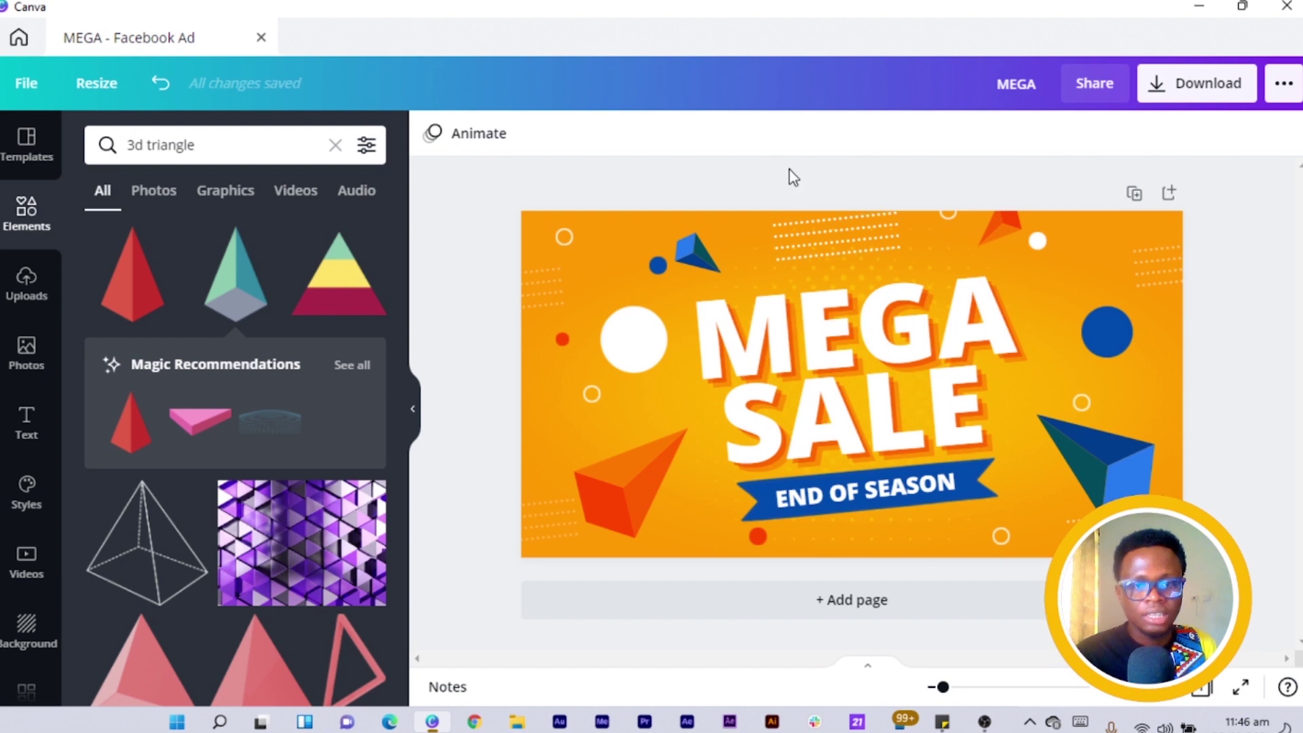